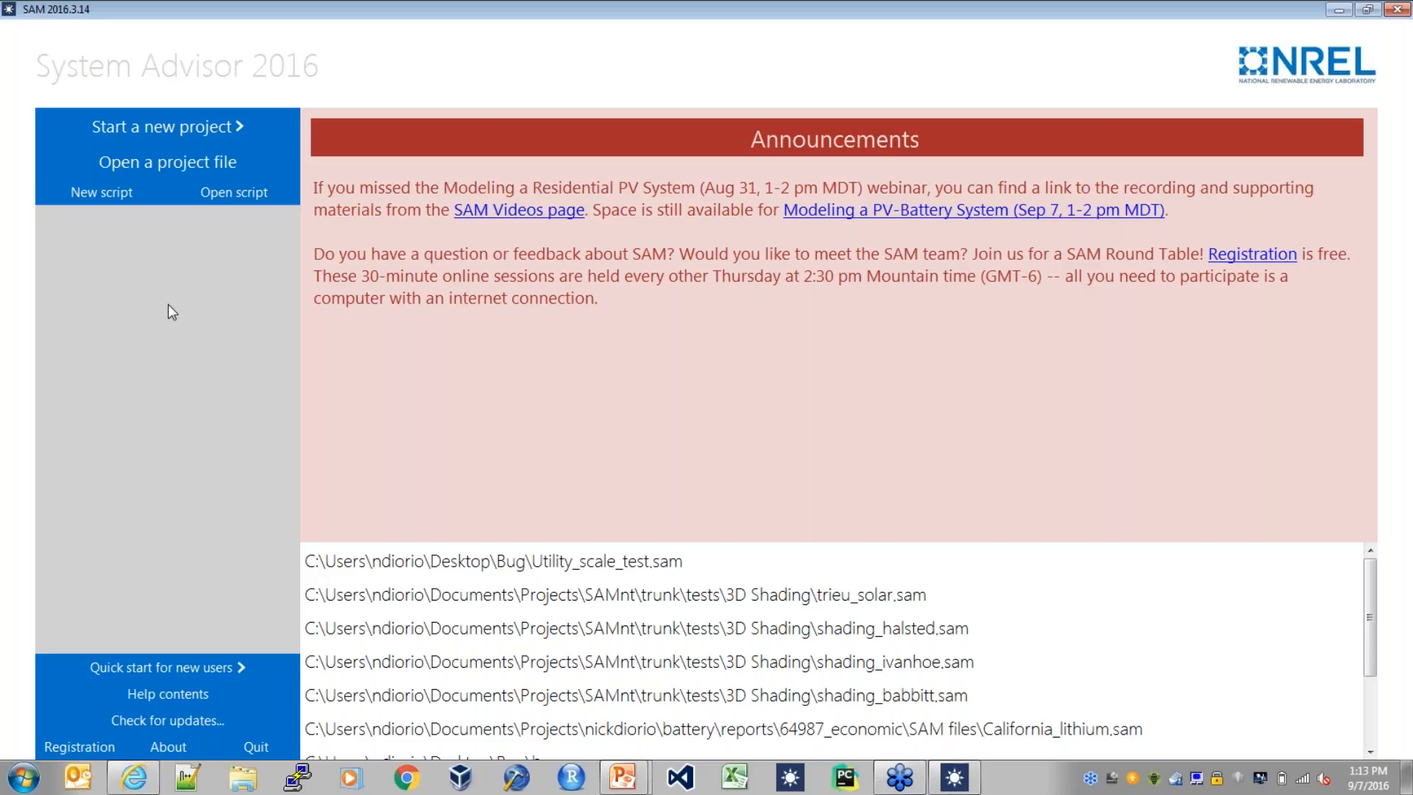
# Start a new project with the Photovoltaic (detailed) performance model and the Commercial (distributed) financial model
pyautogui.click(170, 135)
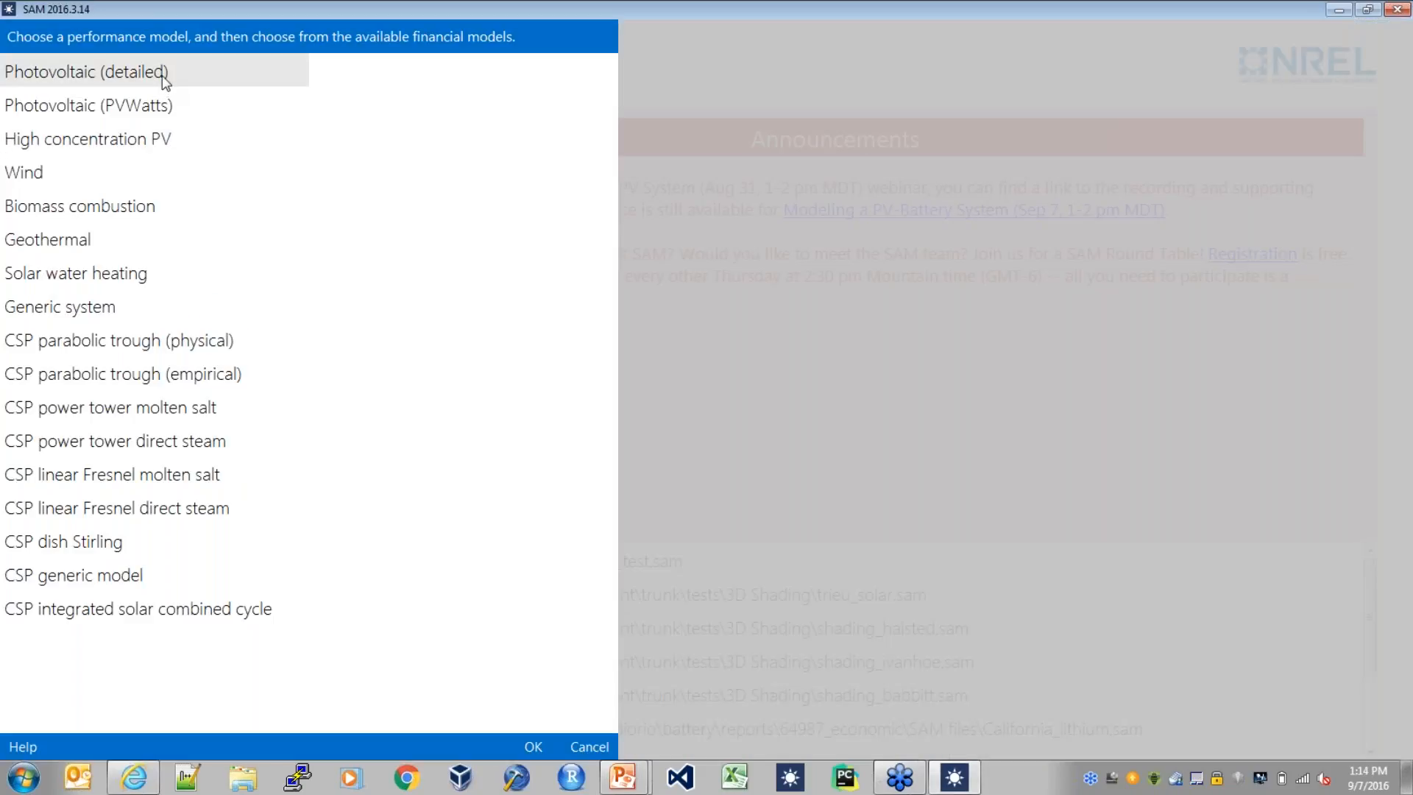
pyautogui.click(165, 78)
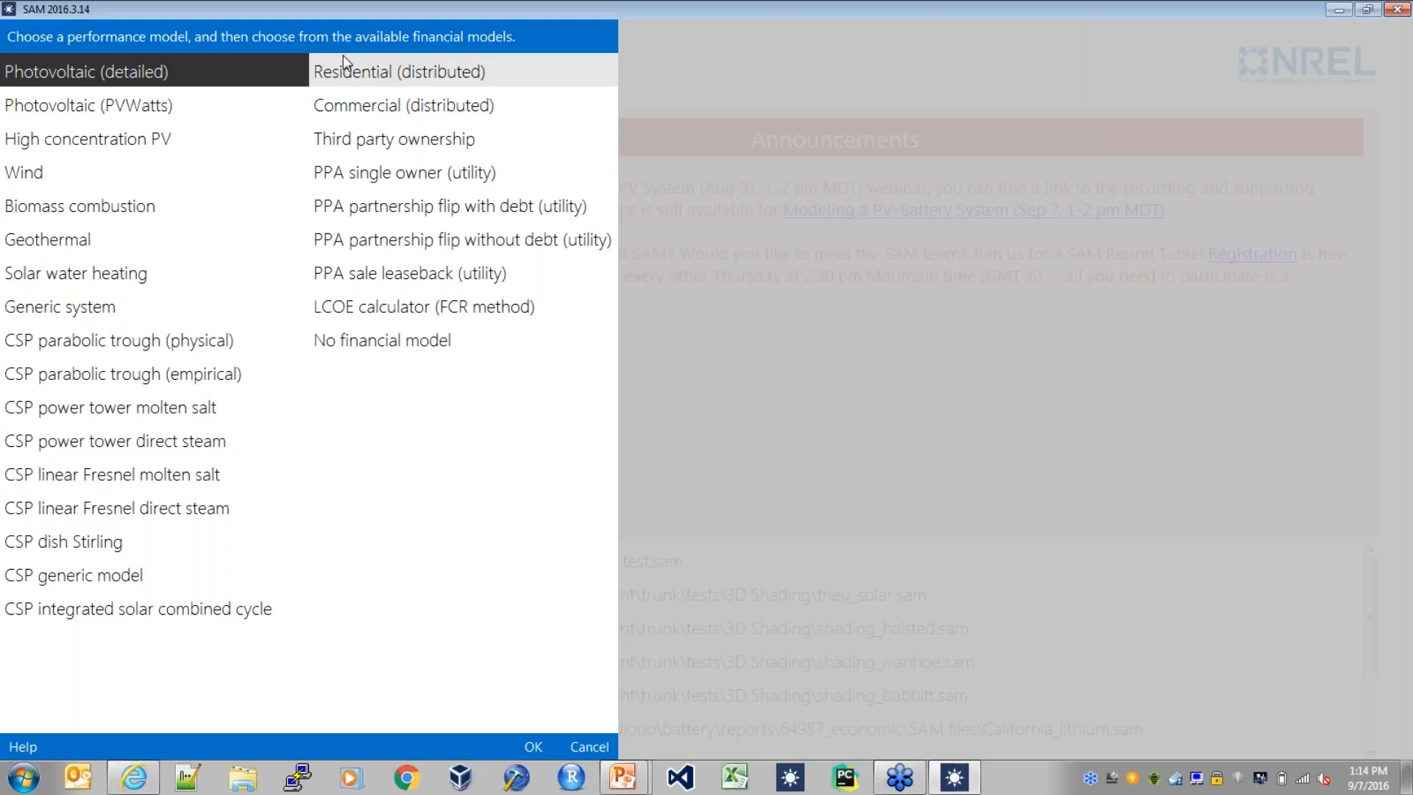
pyautogui.click(348, 105)
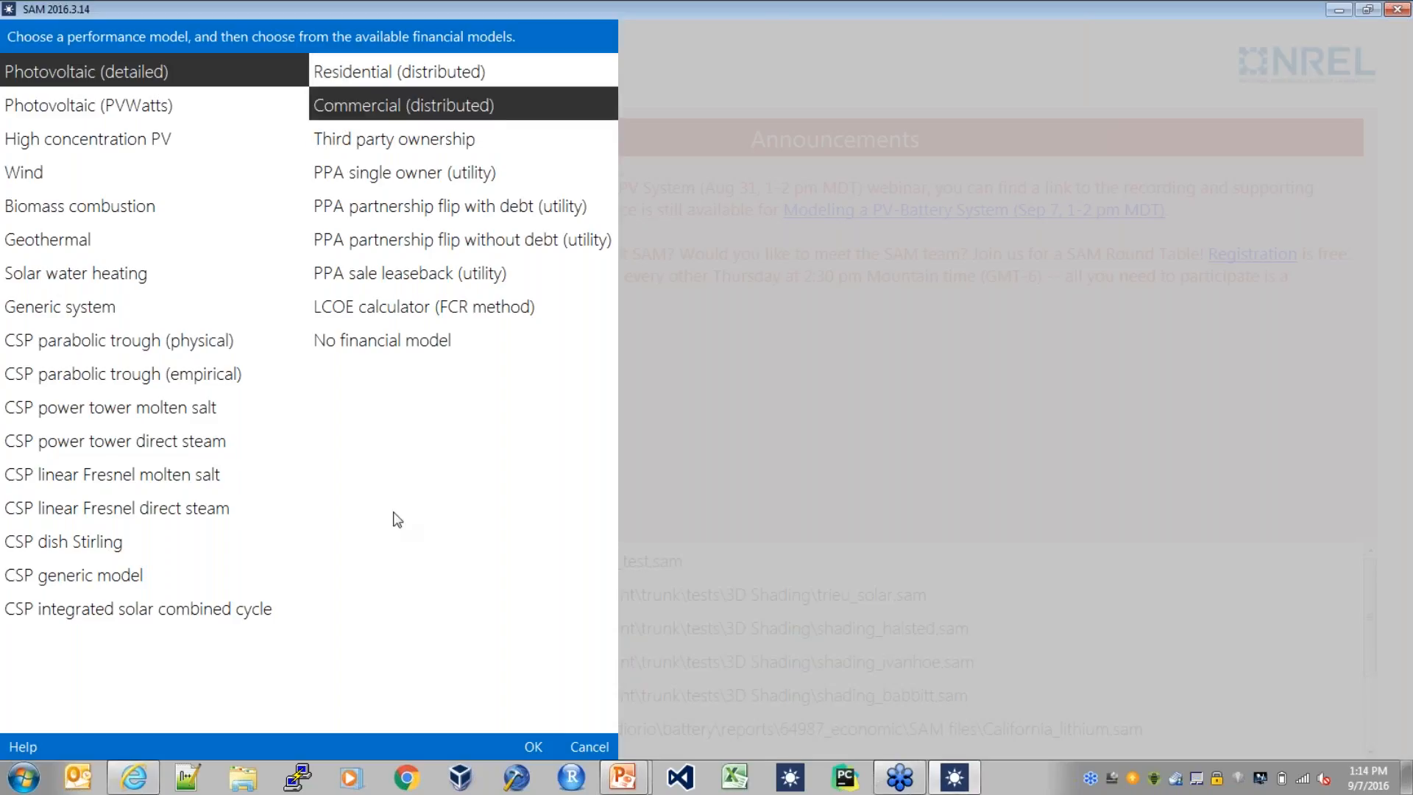
pyautogui.click(533, 747)
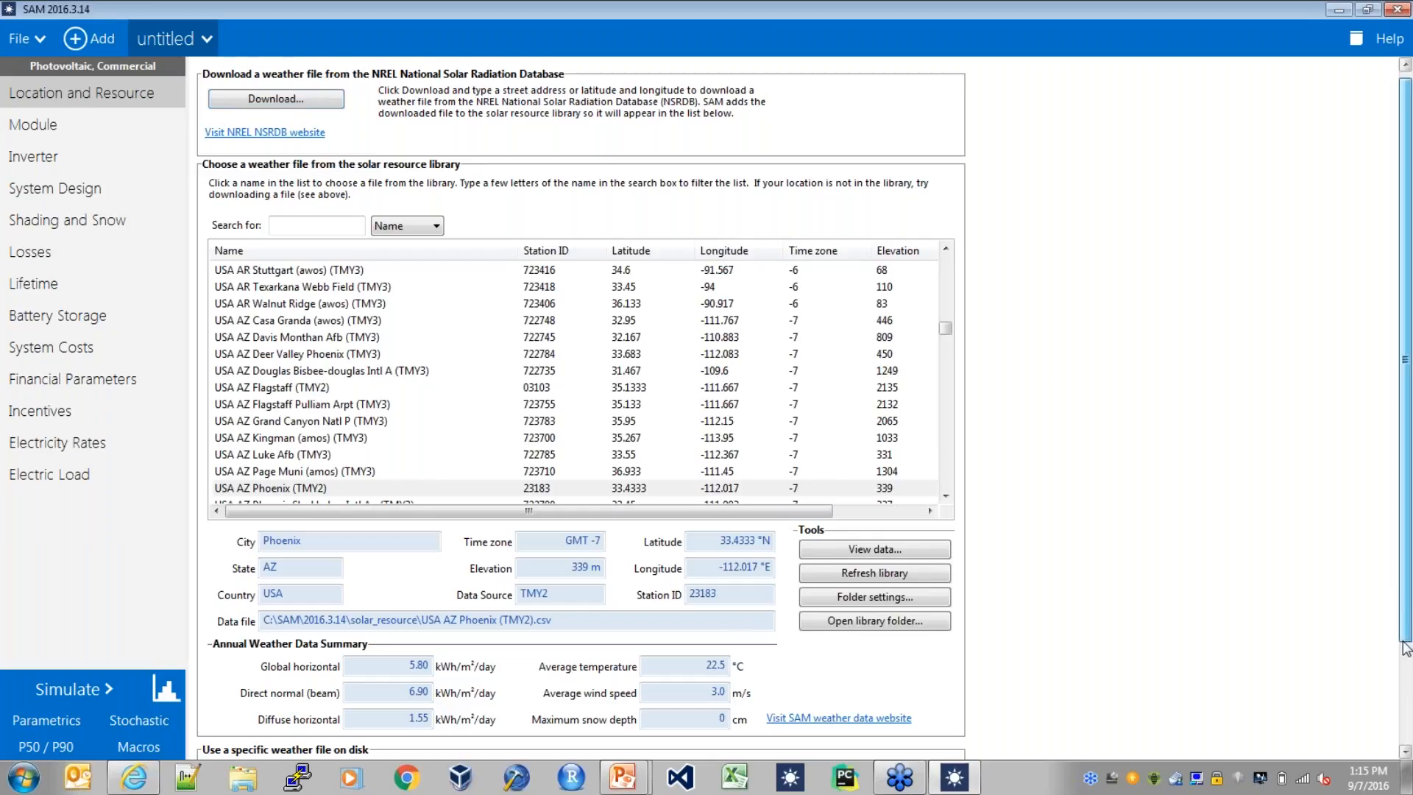
# Search the solar resource library for "Los An" and choose the USA CA Los Angeles (TMY2) weather file
pyautogui.scroll(-1, 1406, 651)
pyautogui.moveTo(945, 318); pyautogui.dragTo(983, 225)
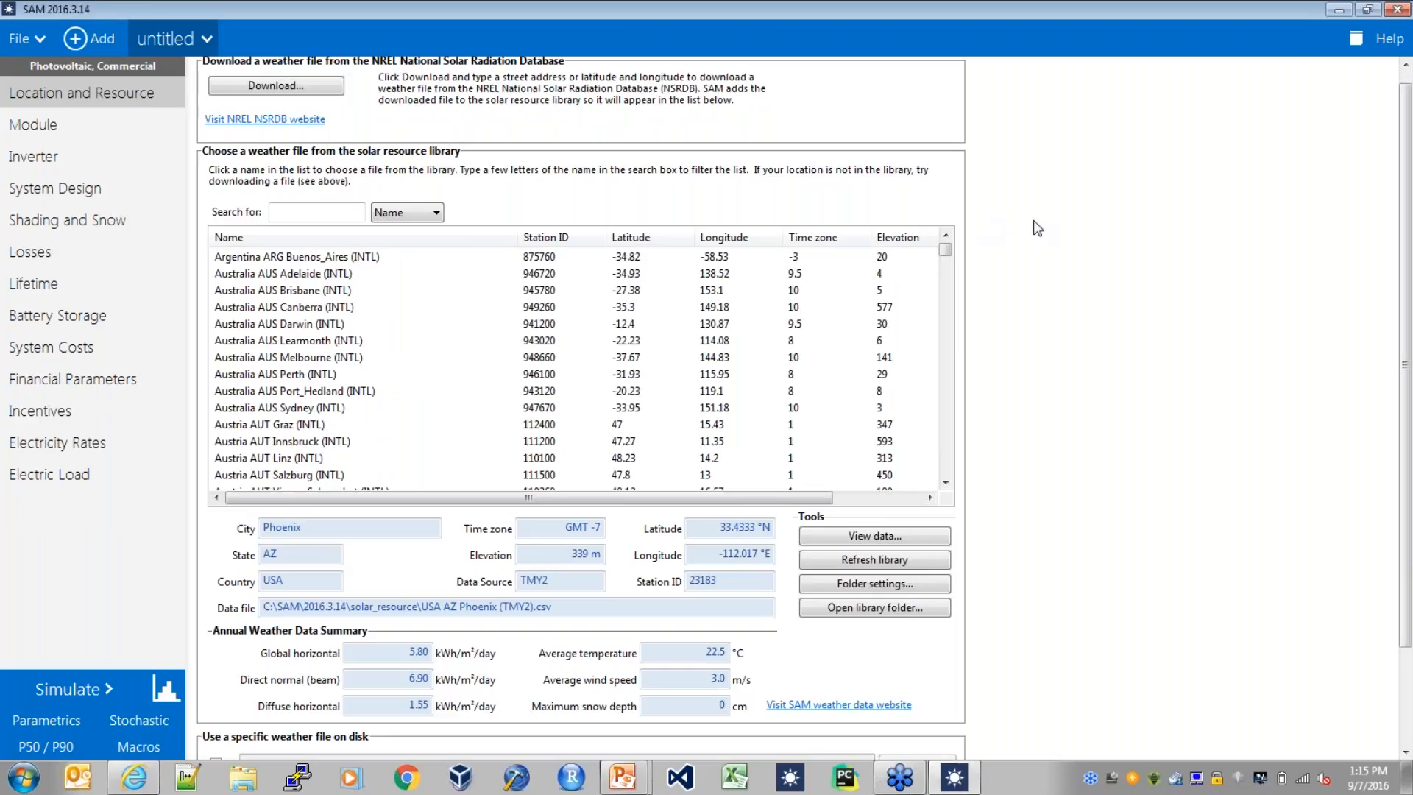
pyautogui.moveTo(1405, 639); pyautogui.dragTo(1383, 754)
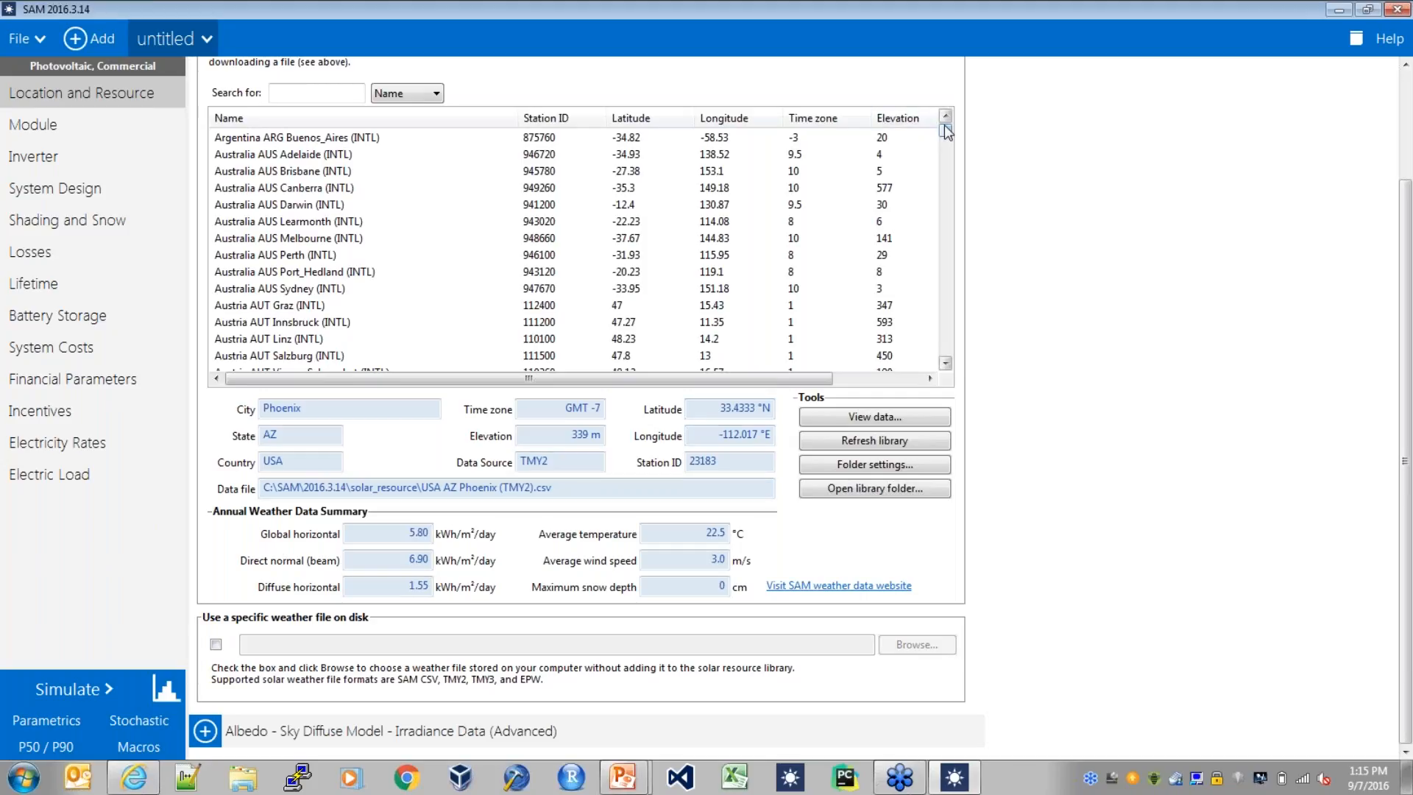
pyautogui.click(310, 94)
pyautogui.write('Los An')
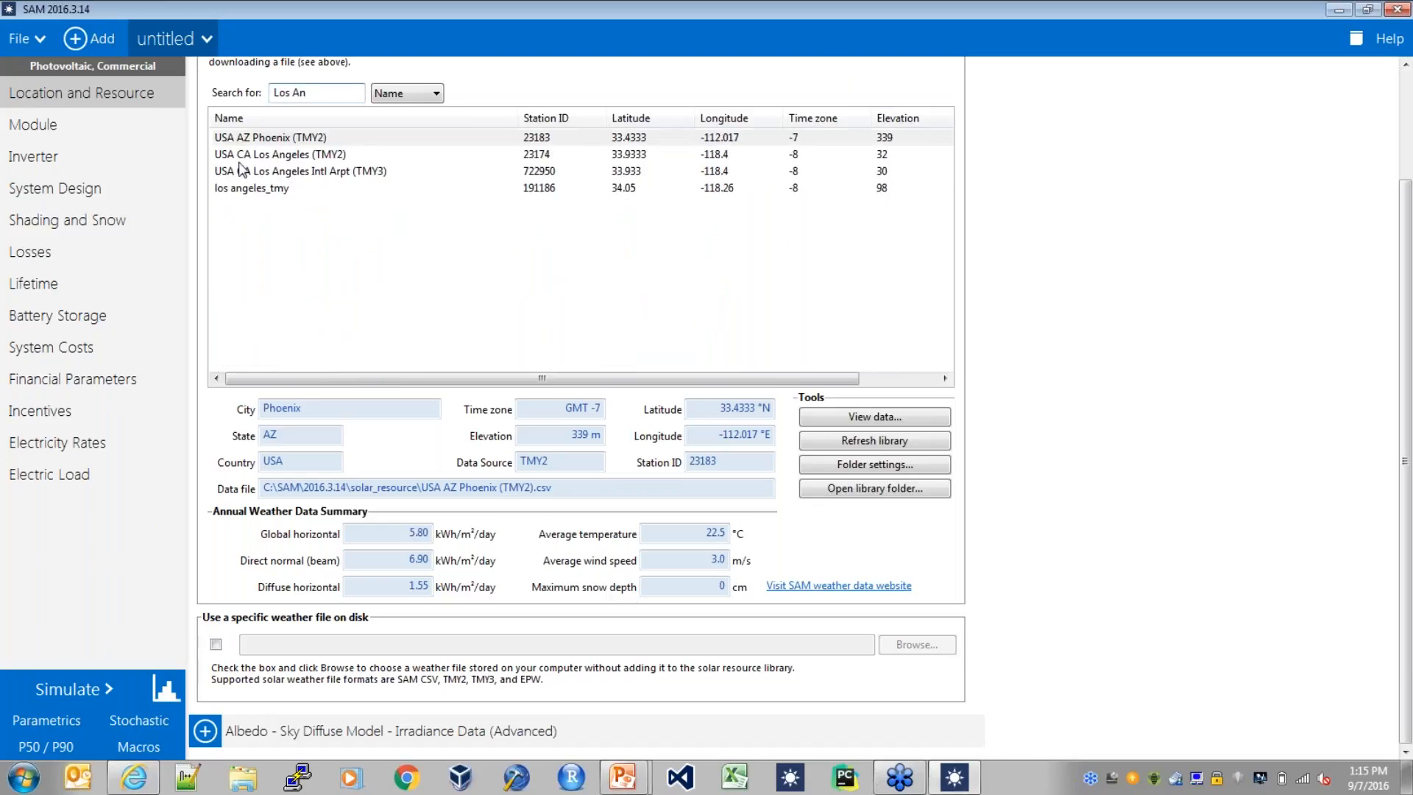
pyautogui.click(300, 153)
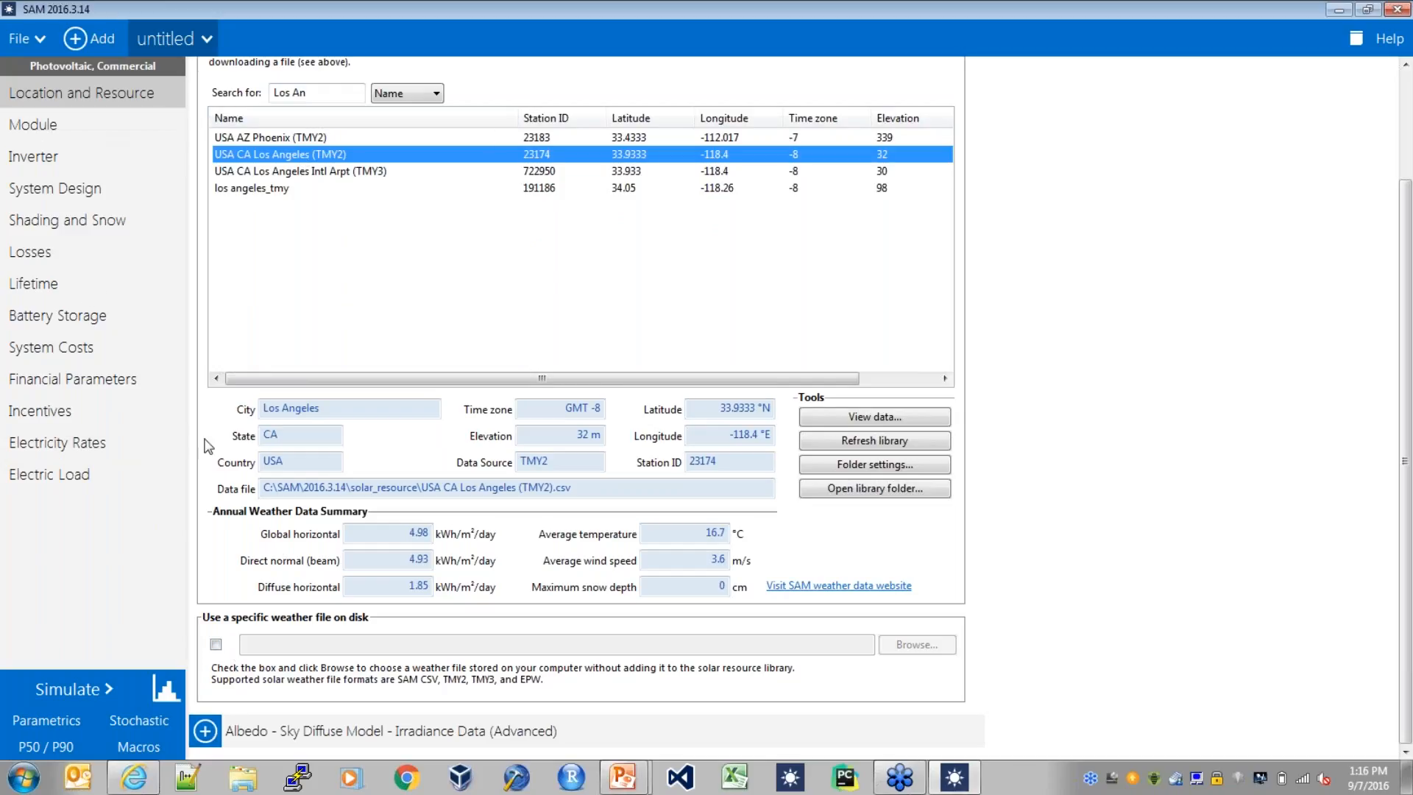
# Set the electric load's optional scaling factor to 0.1
pyautogui.click(86, 473)
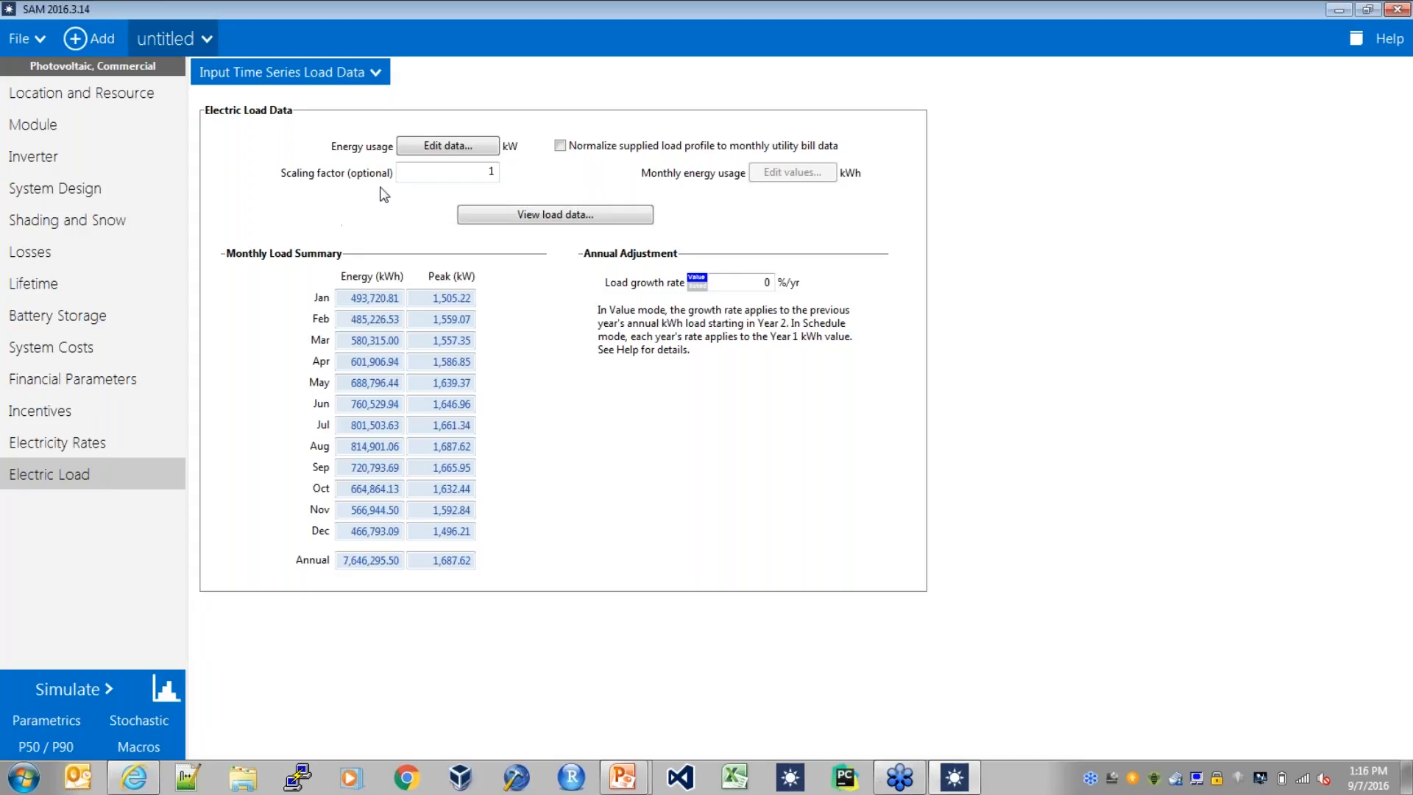
pyautogui.rightClick(494, 171)
pyautogui.doubleClick(478, 173)
pyautogui.write('0.1')
pyautogui.press('Return')
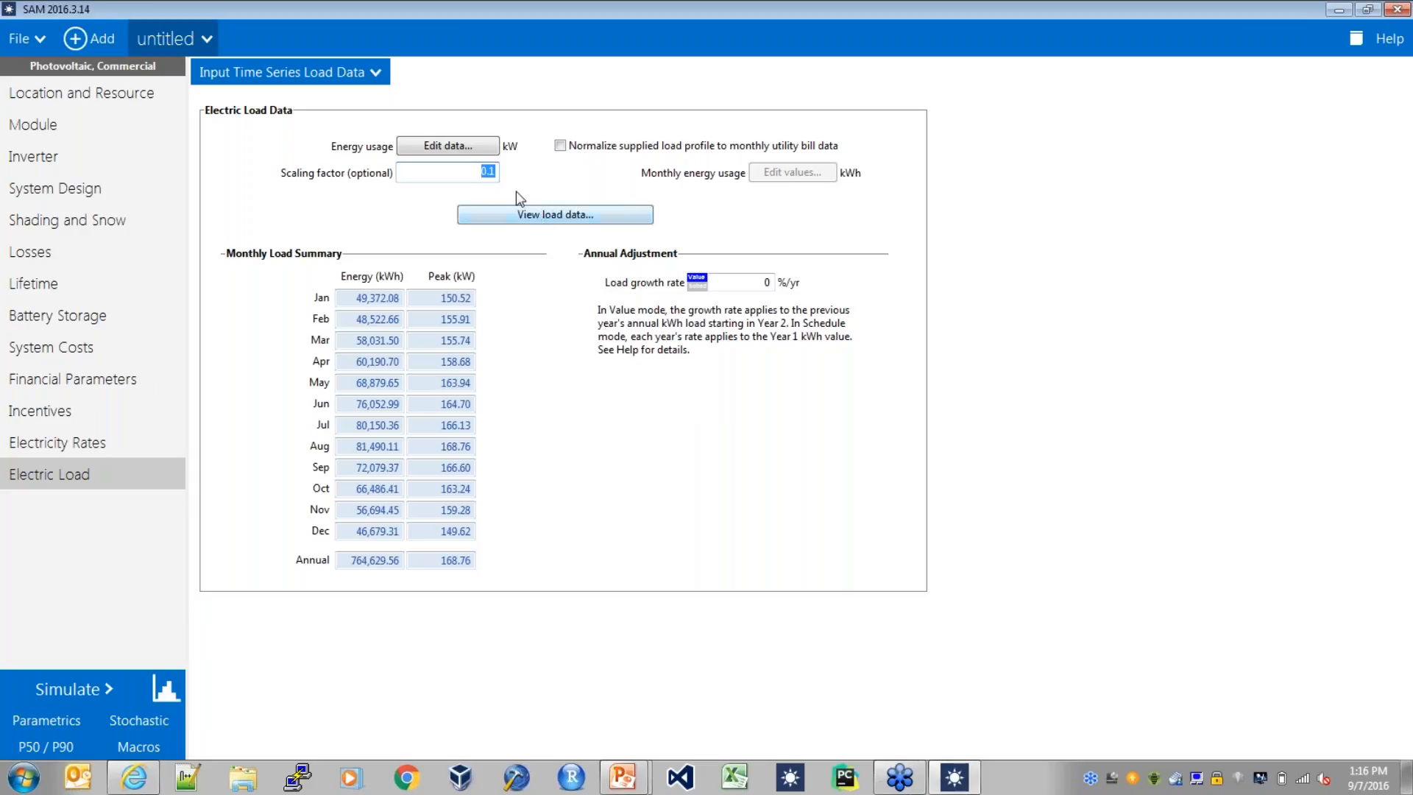
# Inspect the energy usage load data table and its time step setting
pyautogui.click(482, 144)
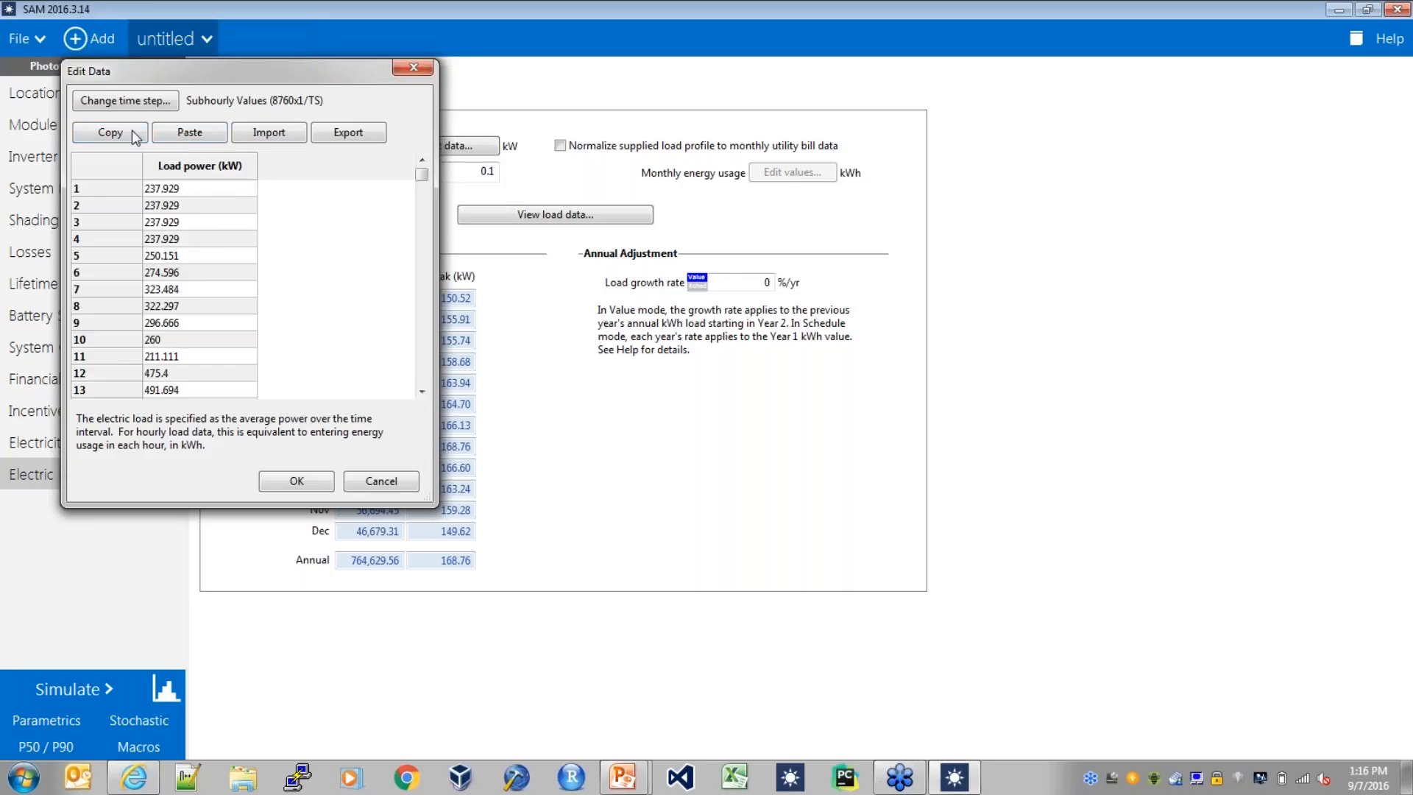
pyautogui.click(144, 101)
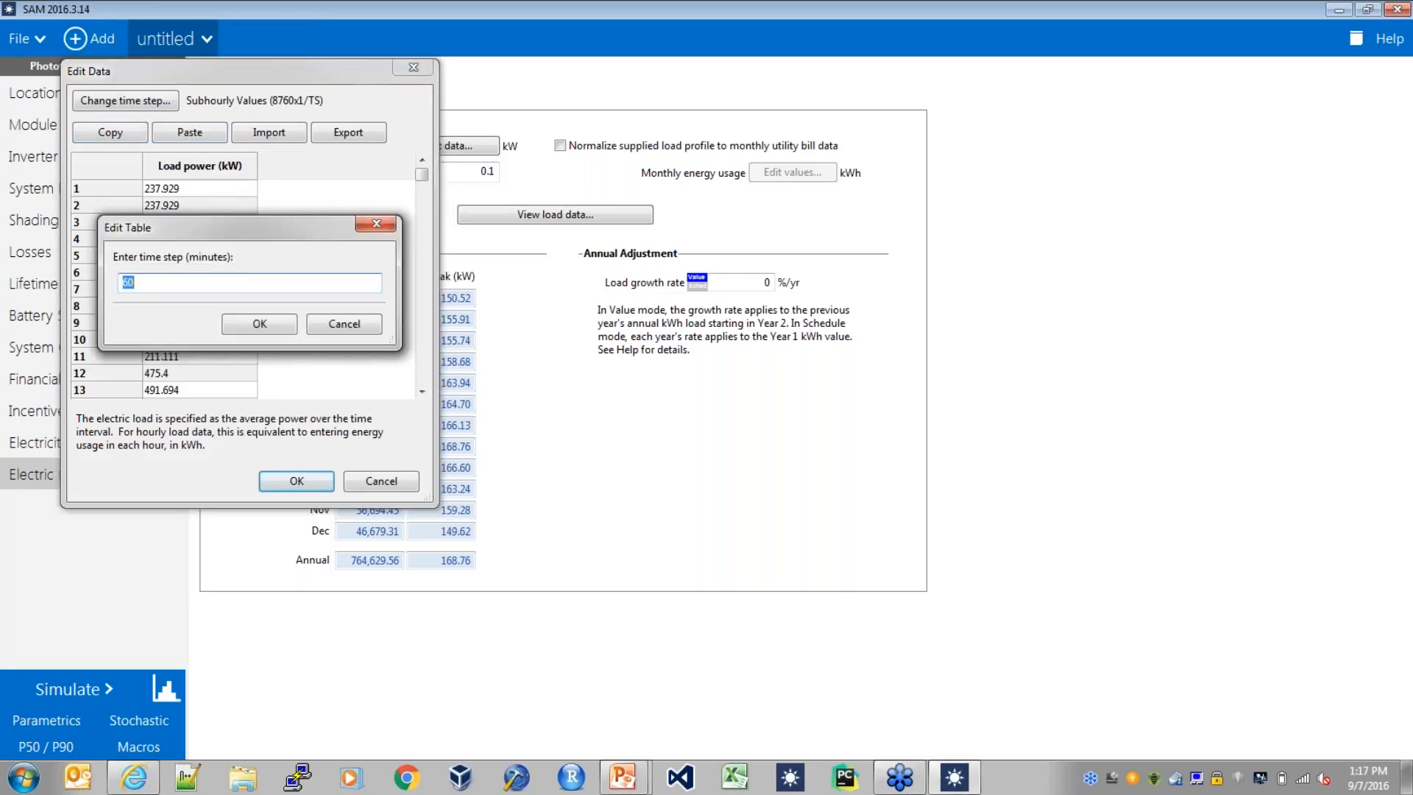
pyautogui.moveTo(154, 282); pyautogui.dragTo(114, 287)
pyautogui.click(352, 324)
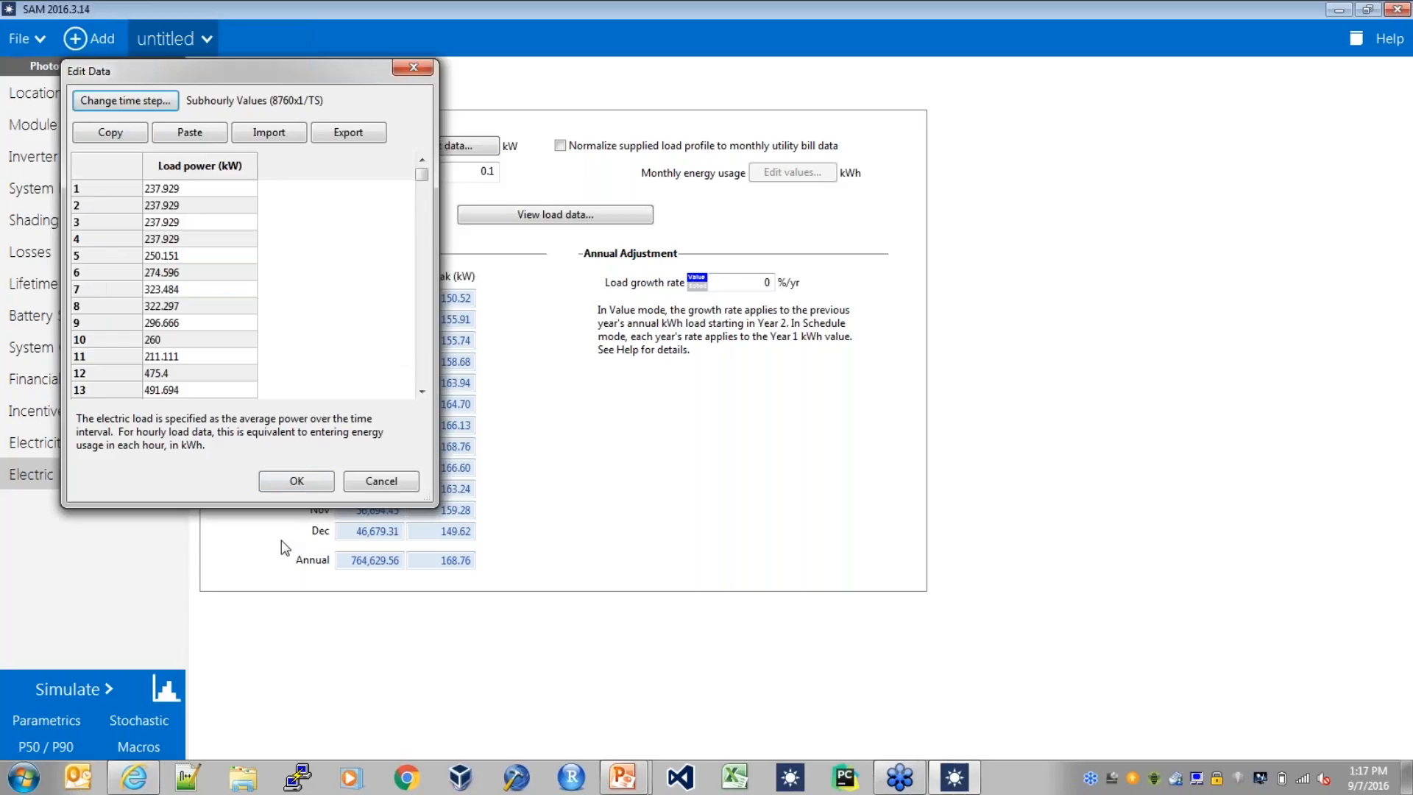
pyautogui.click(298, 482)
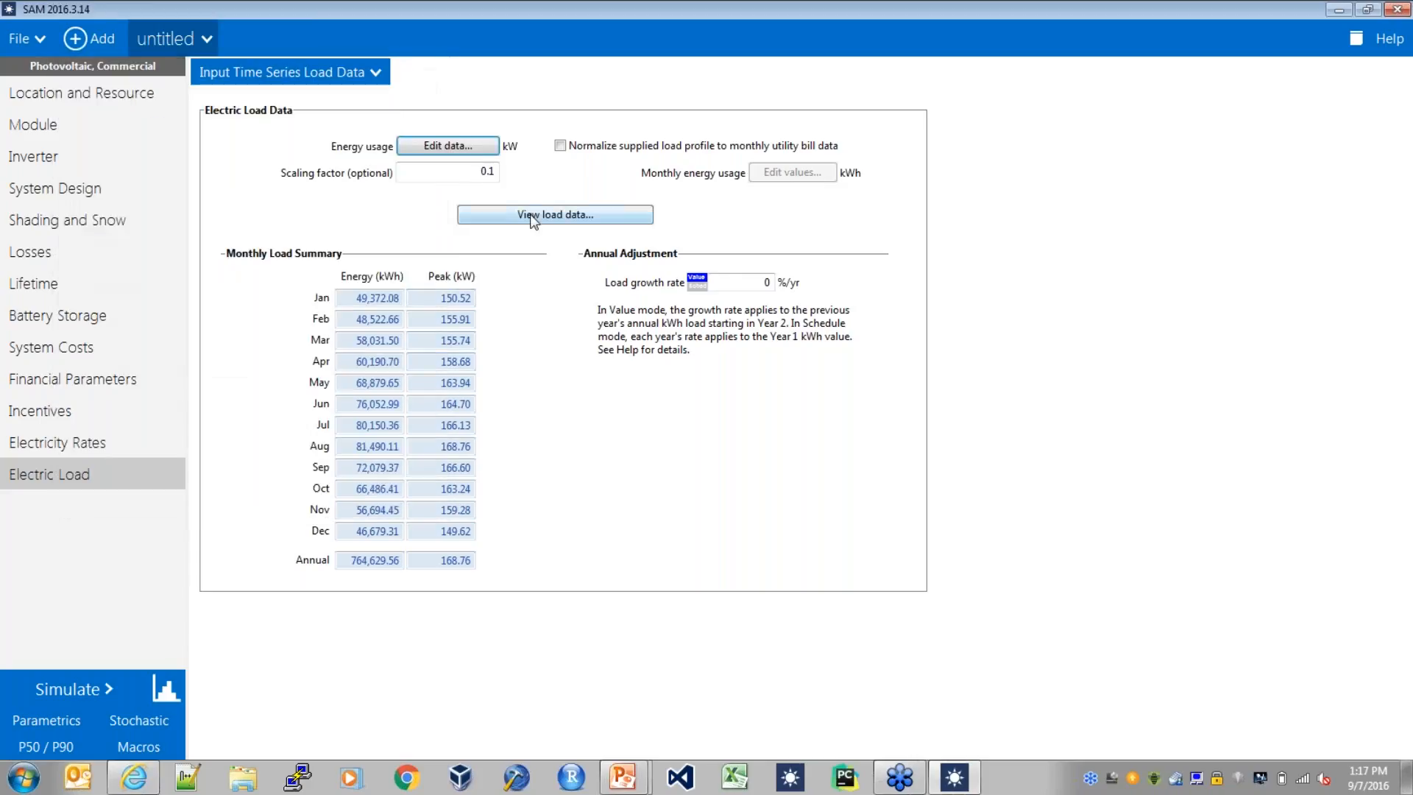
# Examine the hourly user-entered load power plot, narrowing it to the single day of June 26
pyautogui.click(528, 214)
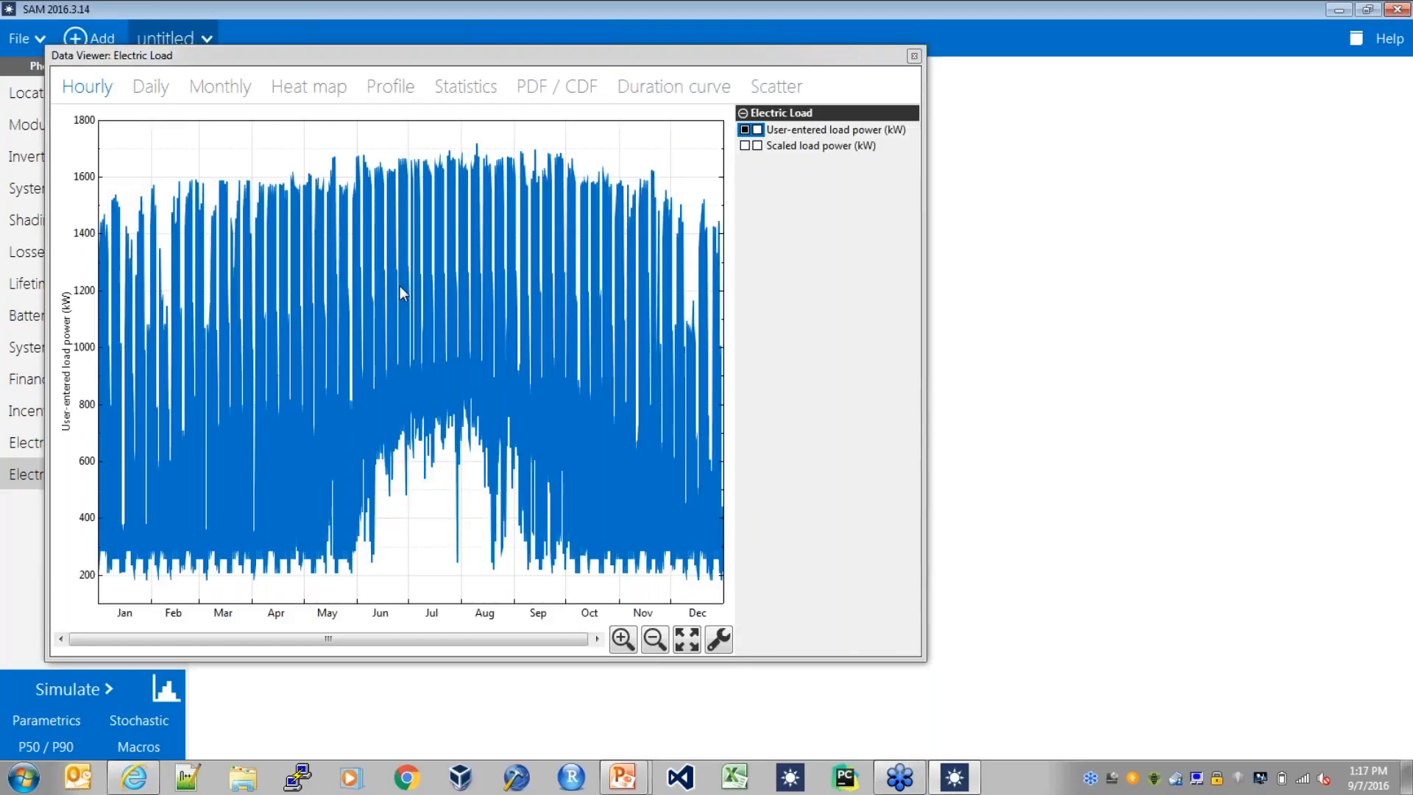
pyautogui.moveTo(396, 283); pyautogui.dragTo(414, 289)
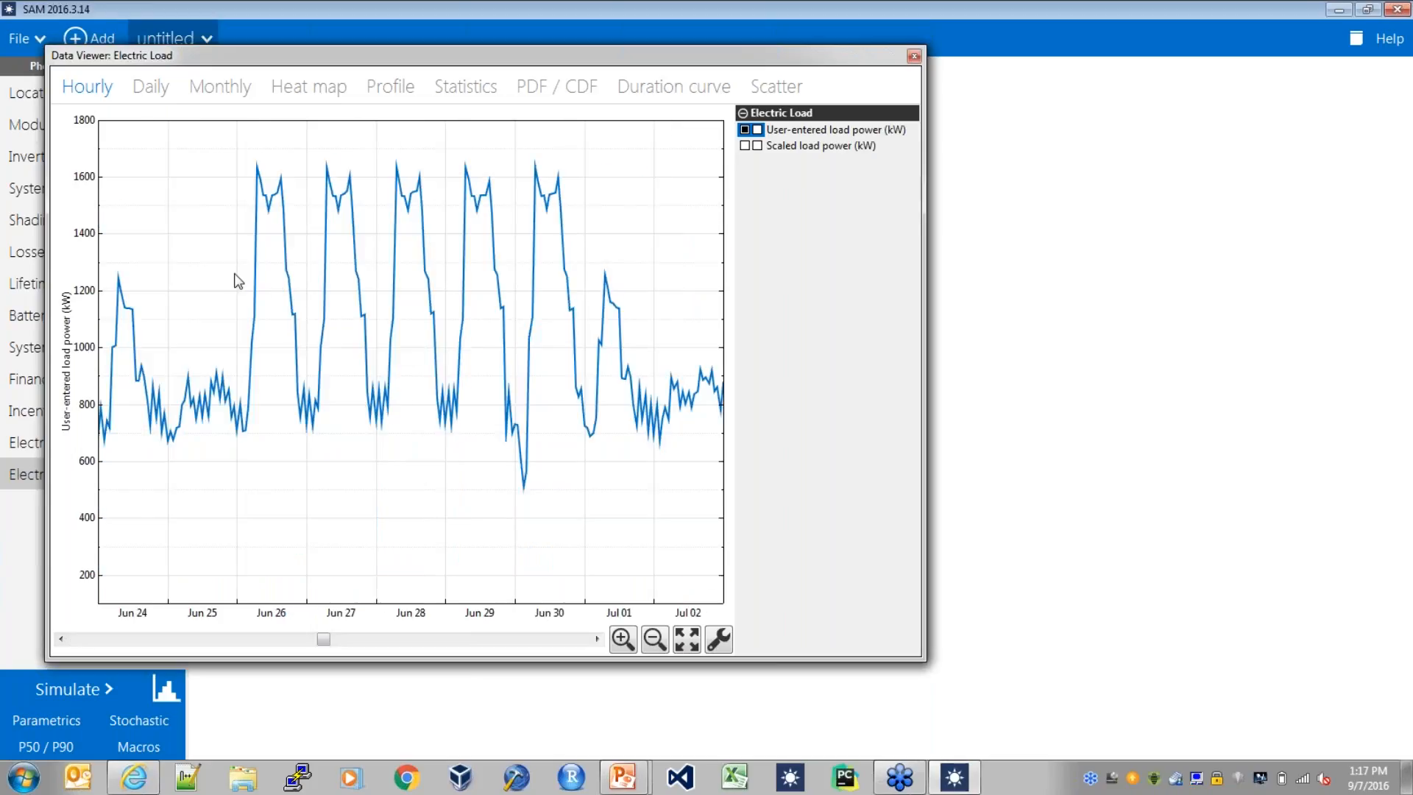
pyautogui.moveTo(237, 281); pyautogui.dragTo(309, 290)
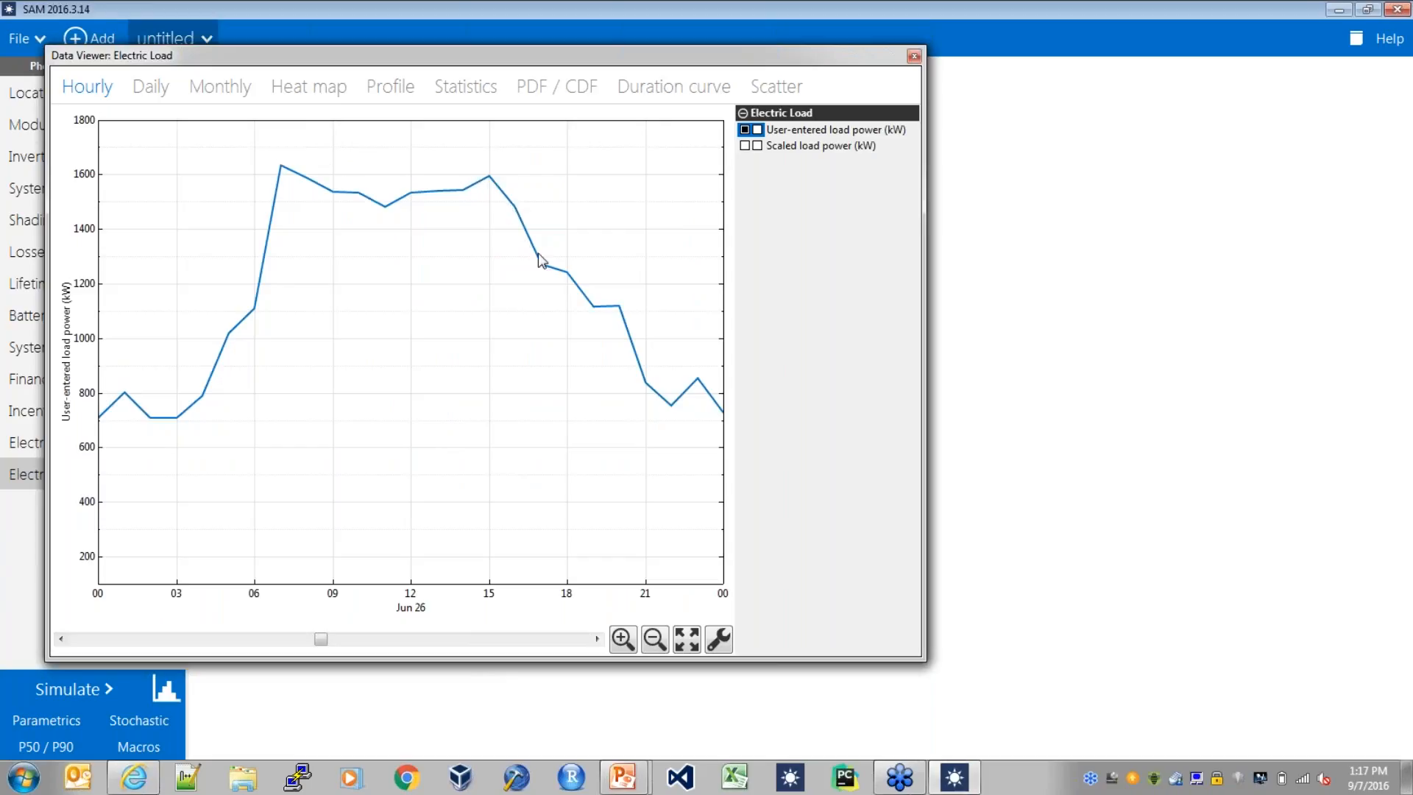
pyautogui.click(914, 58)
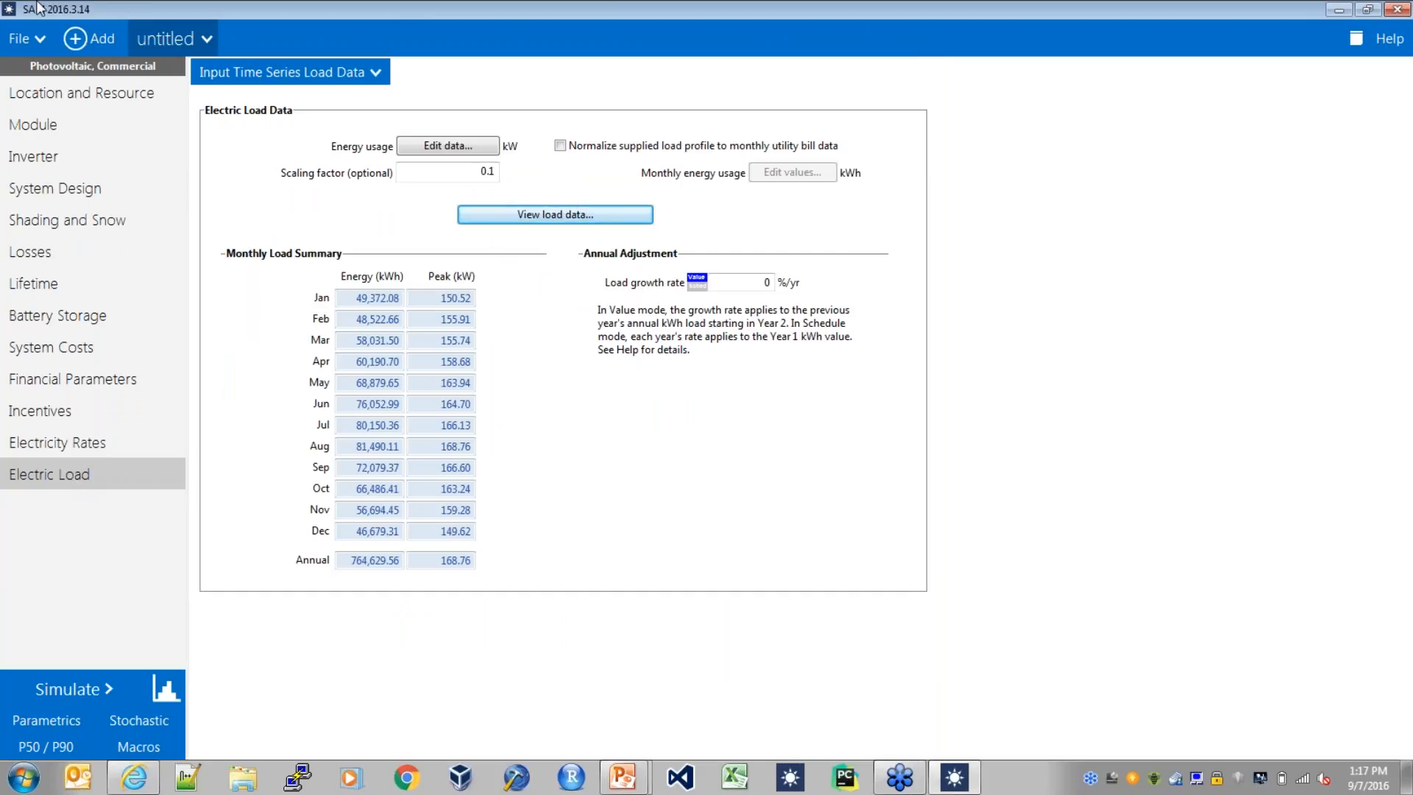
# Review the selected module's characteristics and the entries in the CEC inverter database
pyautogui.click(71, 122)
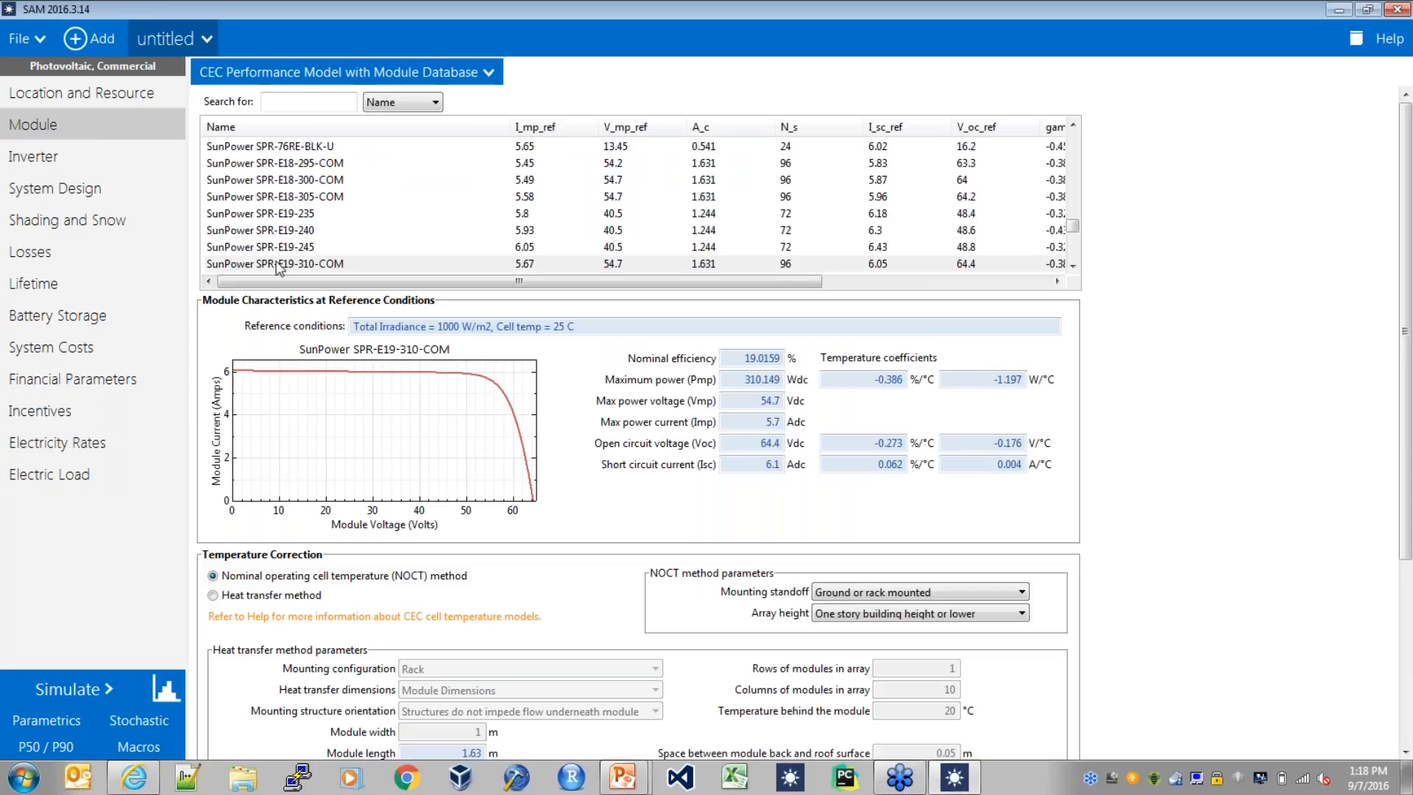
pyautogui.click(124, 156)
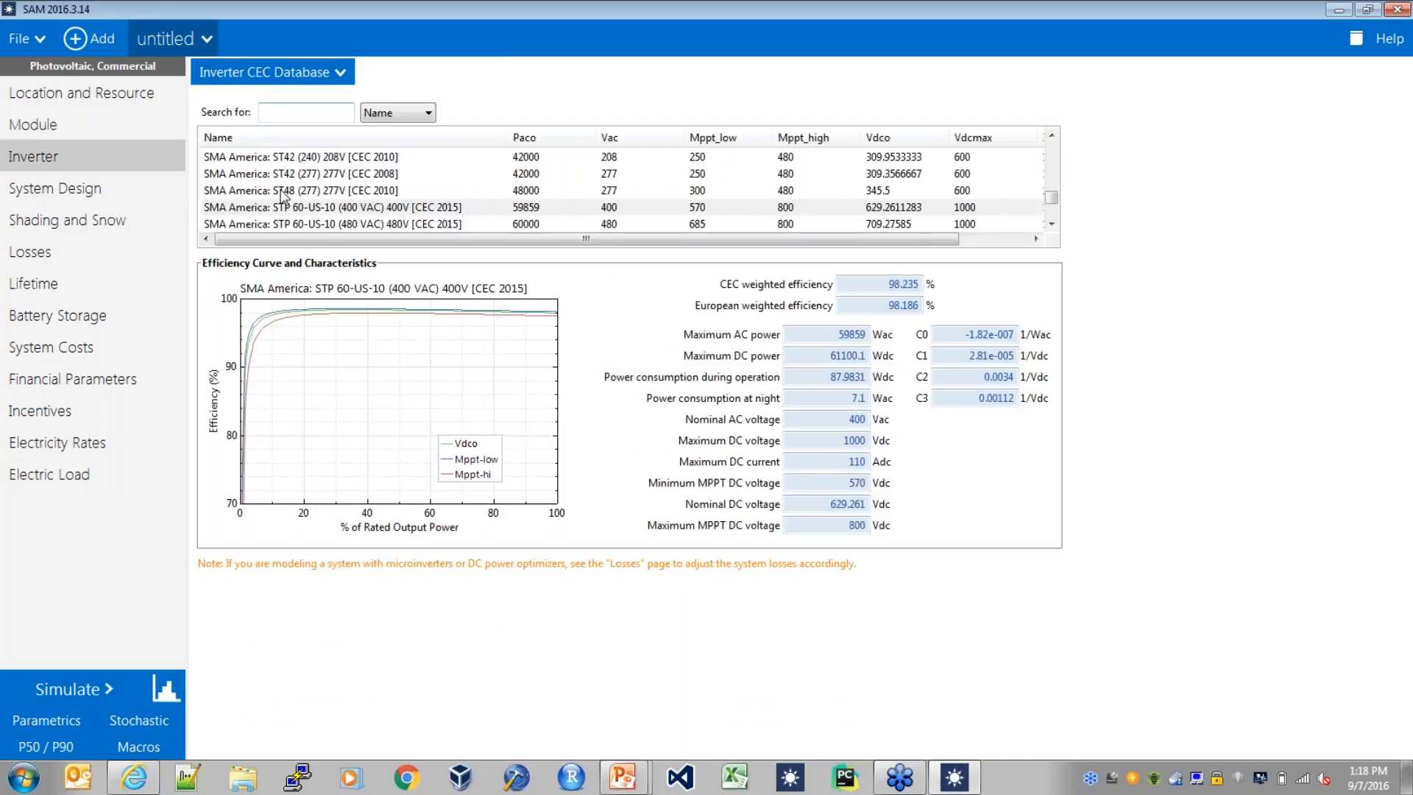
pyautogui.moveTo(1052, 193); pyautogui.dragTo(1052, 196)
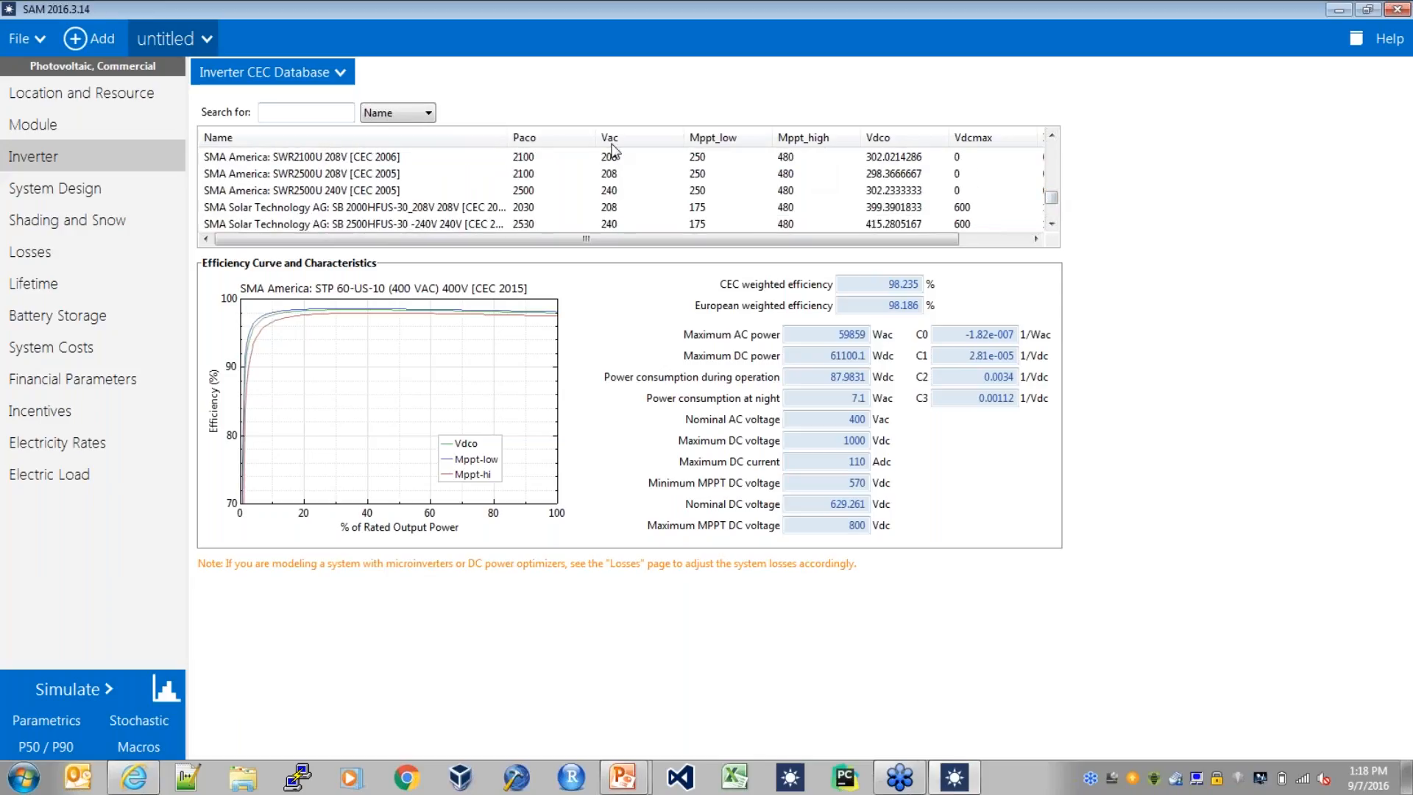
# Set the desired array size to 50 kWdc in the system design
pyautogui.click(72, 194)
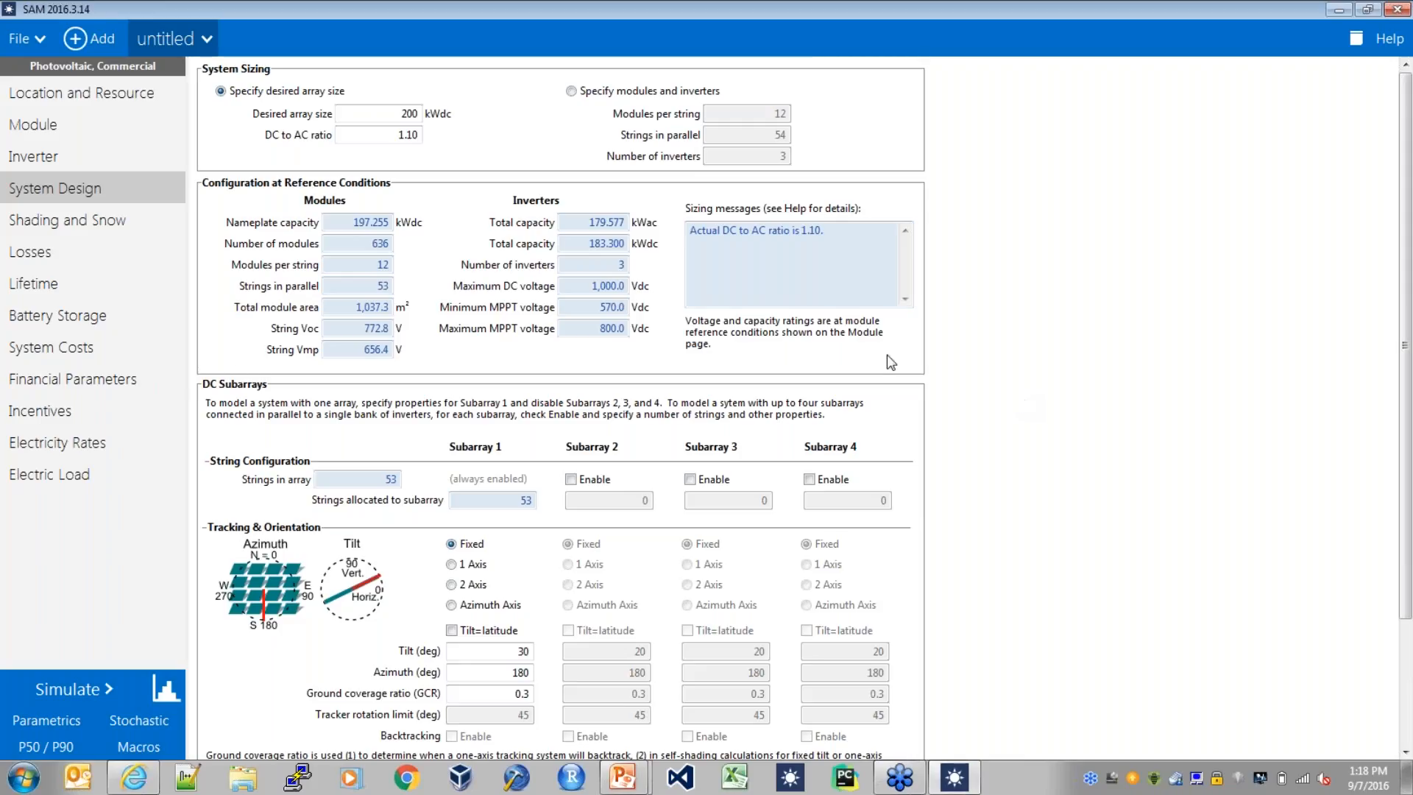
pyautogui.moveTo(400, 116); pyautogui.dragTo(420, 116)
pyautogui.write('50')
pyautogui.press('Return')
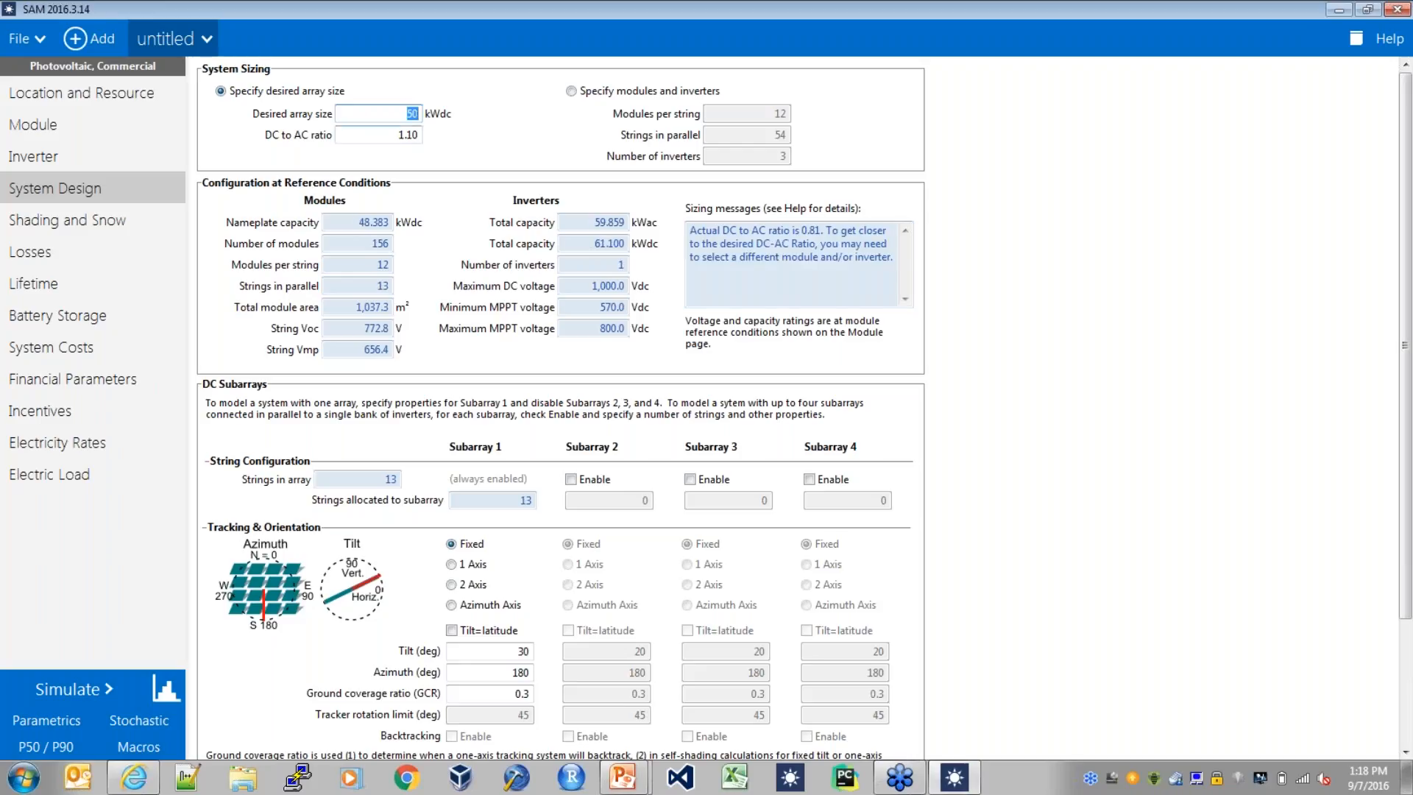
pyautogui.press('Tab')
pyautogui.click(404, 136)
# Review the subarray tracking and orientation settings, the shading and snow inputs, and the system losses
pyautogui.click(1405, 753)
pyautogui.moveTo(1405, 753); pyautogui.dragTo(1406, 752)
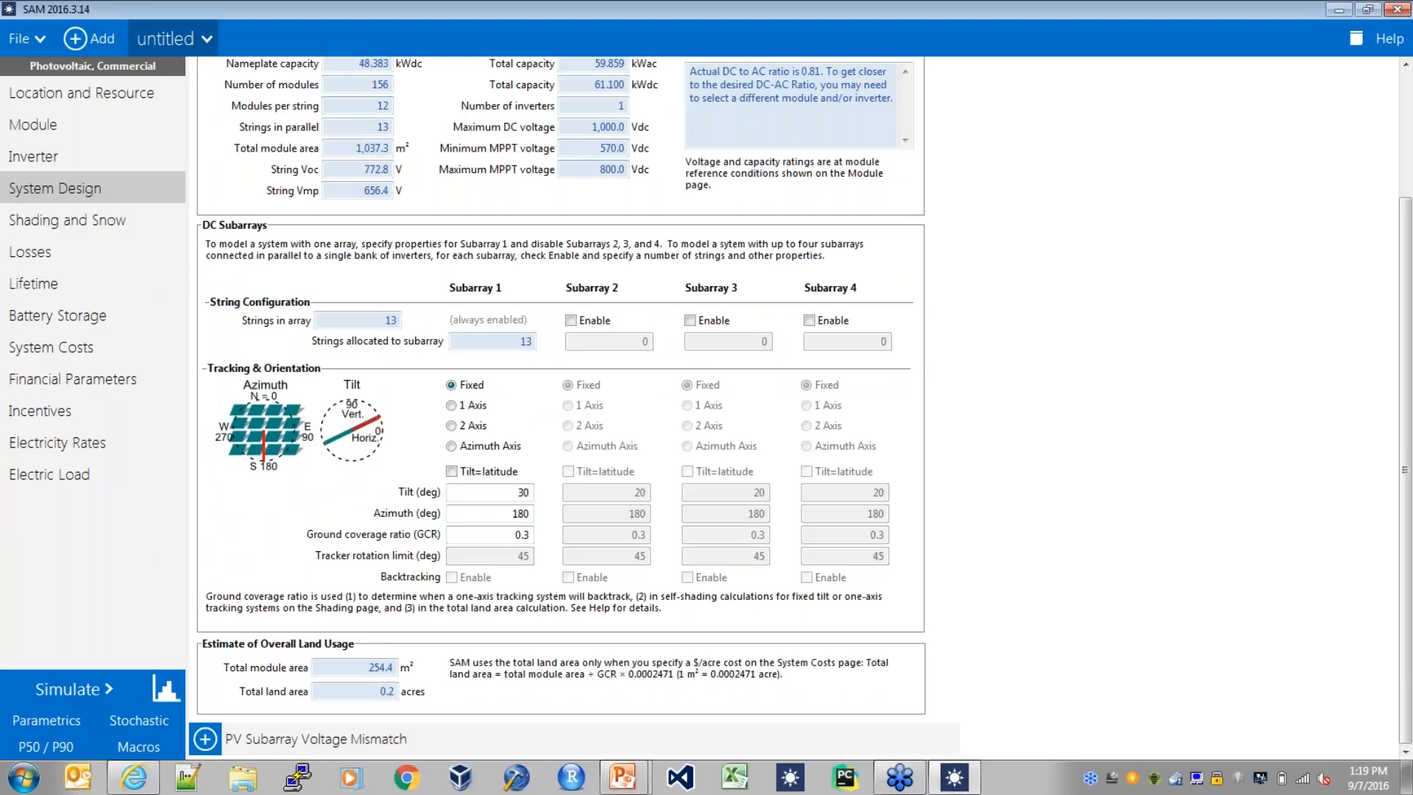
pyautogui.click(104, 226)
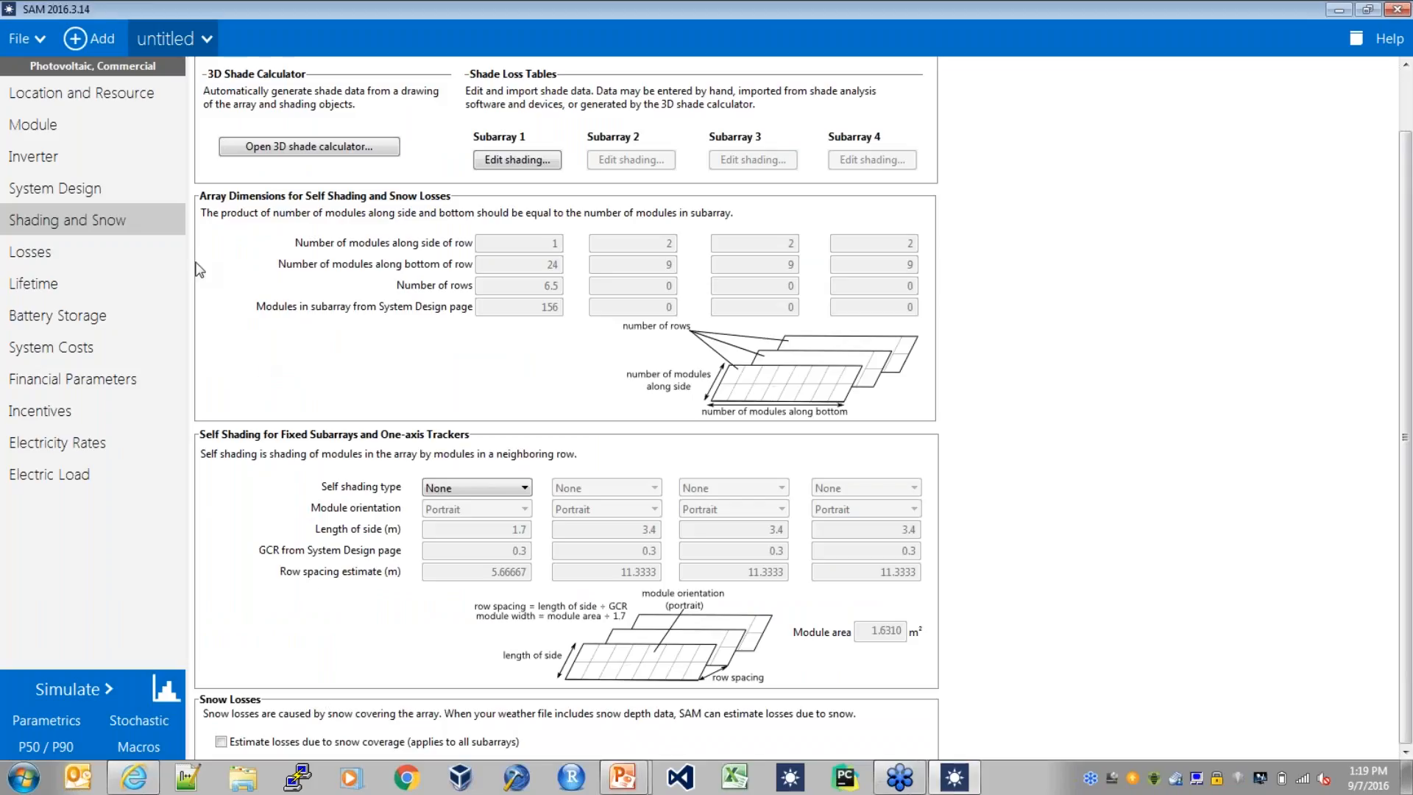
pyautogui.click(71, 250)
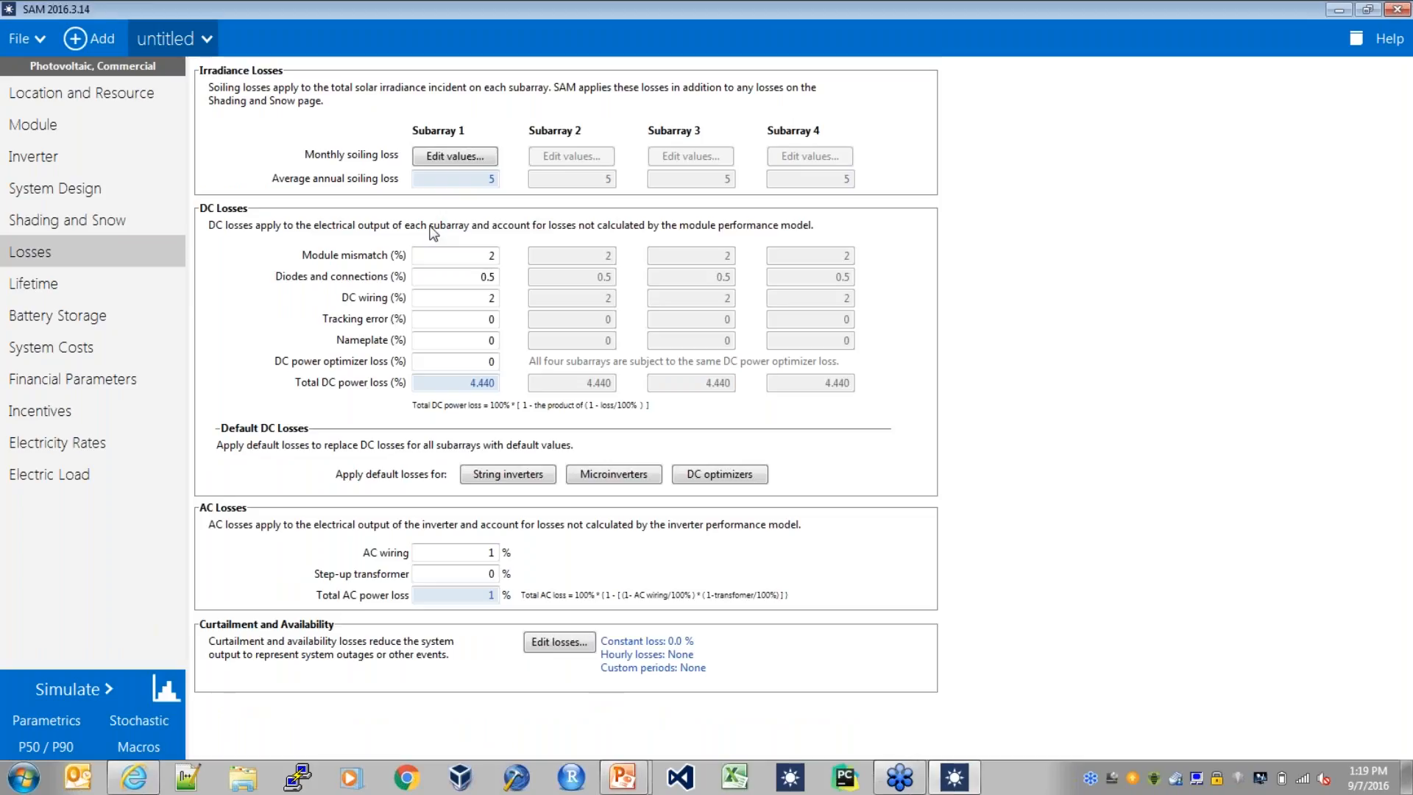
# Set the lifetime mode to PV simulation over analysis period
pyautogui.click(83, 279)
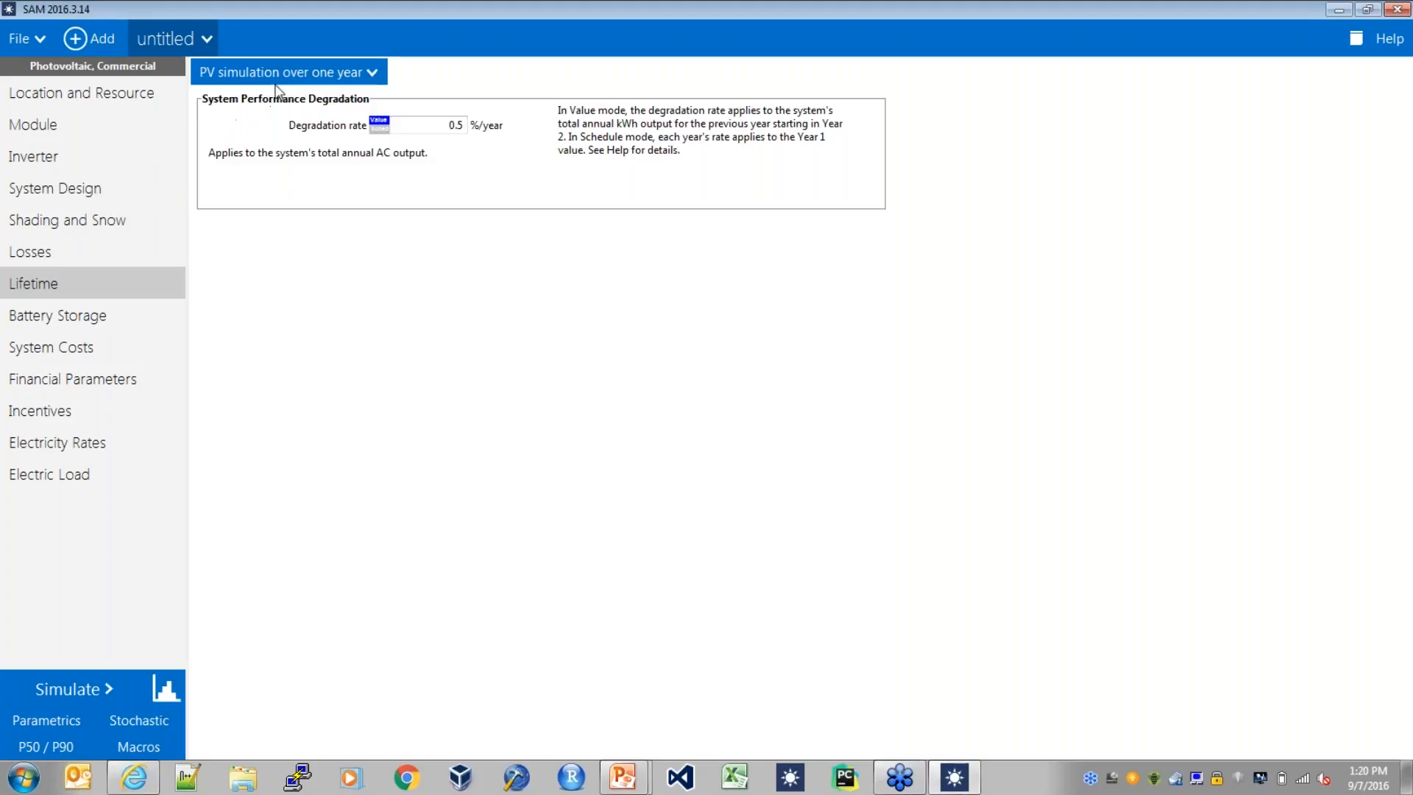
pyautogui.click(298, 72)
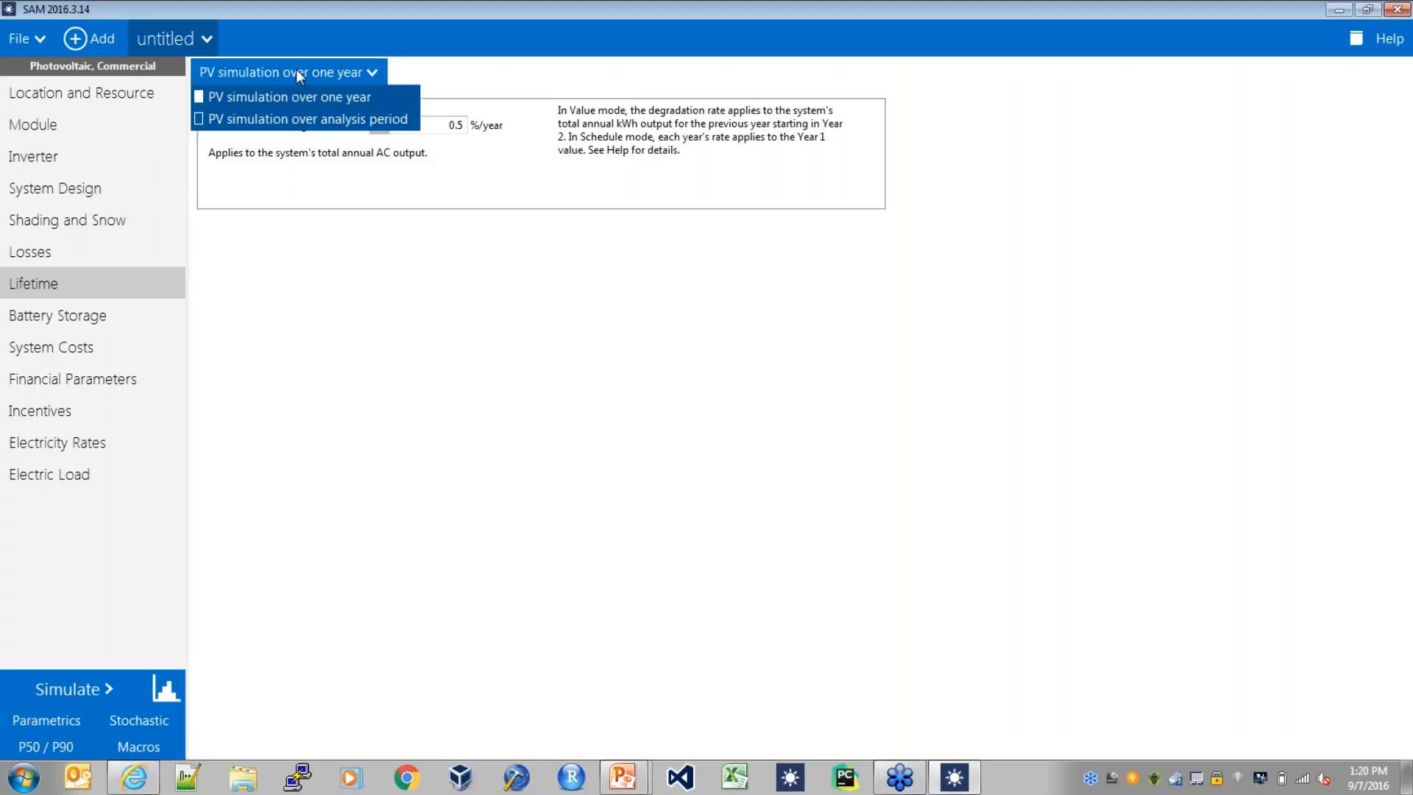
pyautogui.click(295, 119)
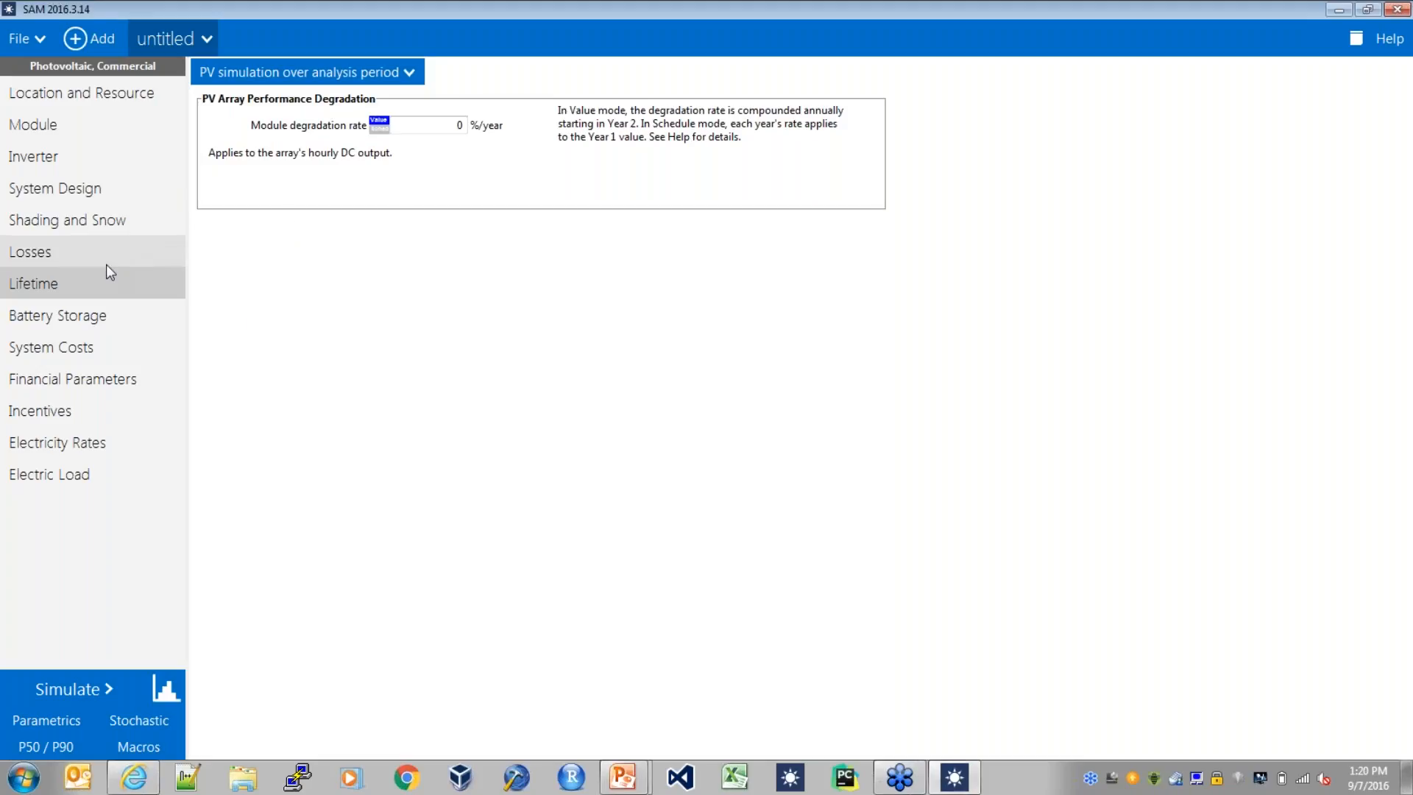
pyautogui.click(348, 69)
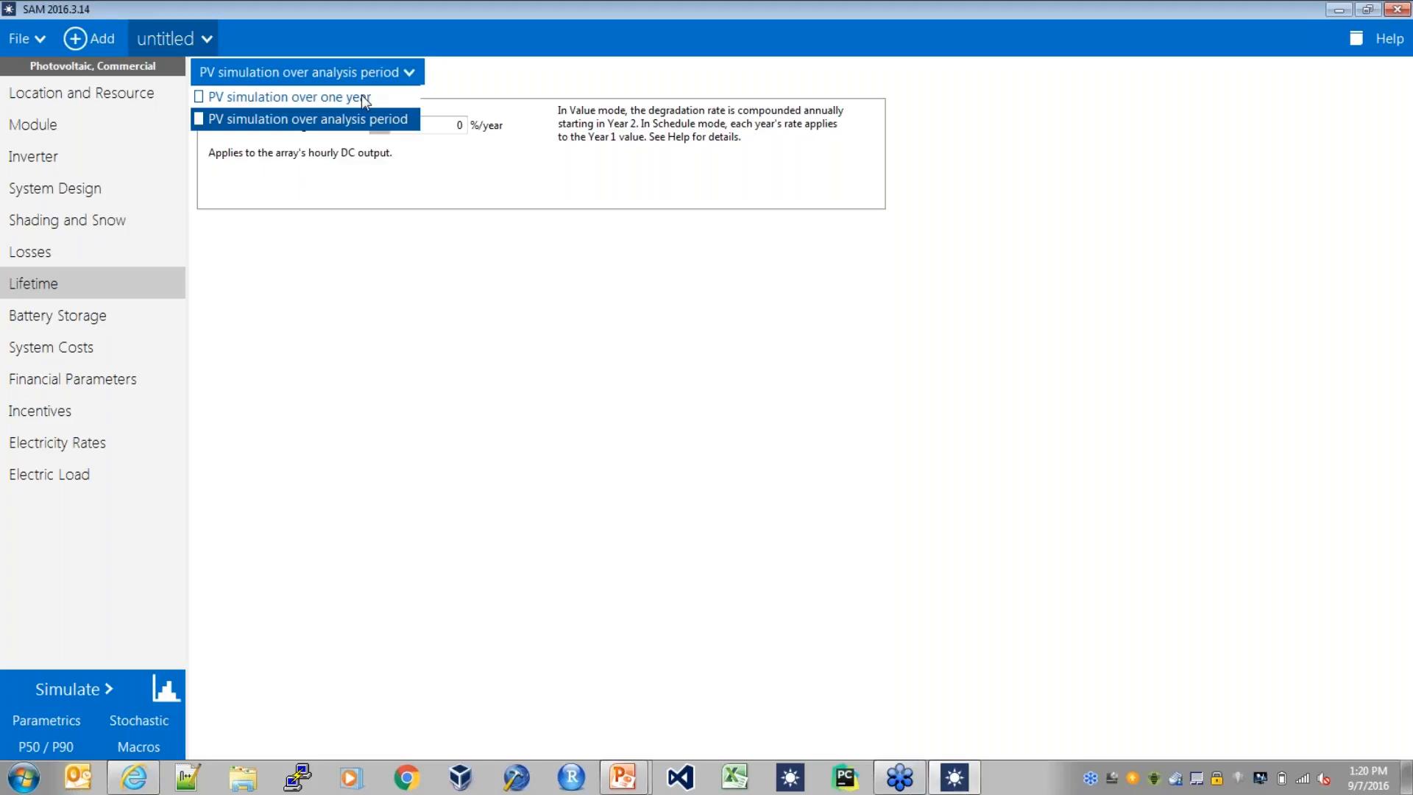
pyautogui.click(335, 122)
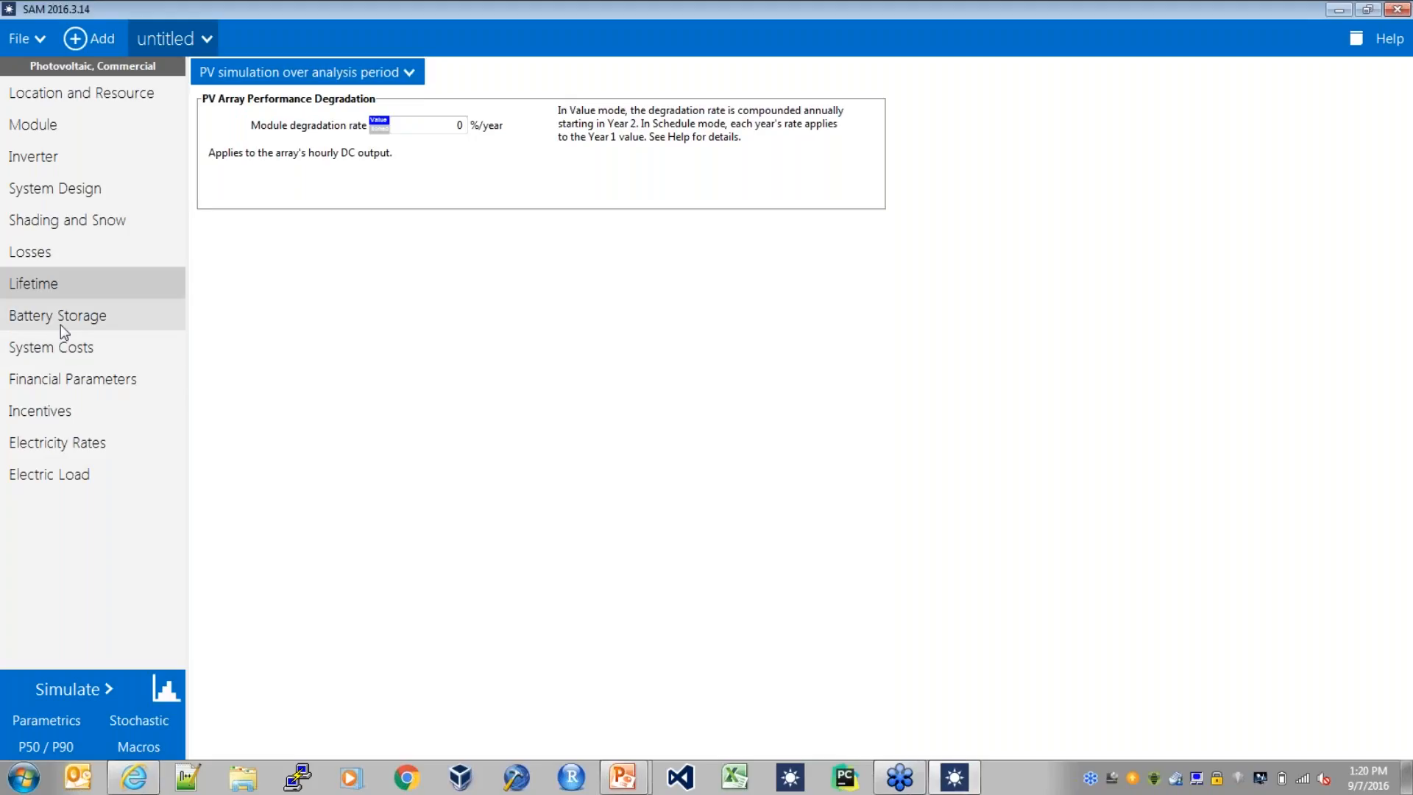
# Review the system costs, including the battery bank cost, the financial parameters and the incentives, and open the battery storage settings
pyautogui.click(67, 348)
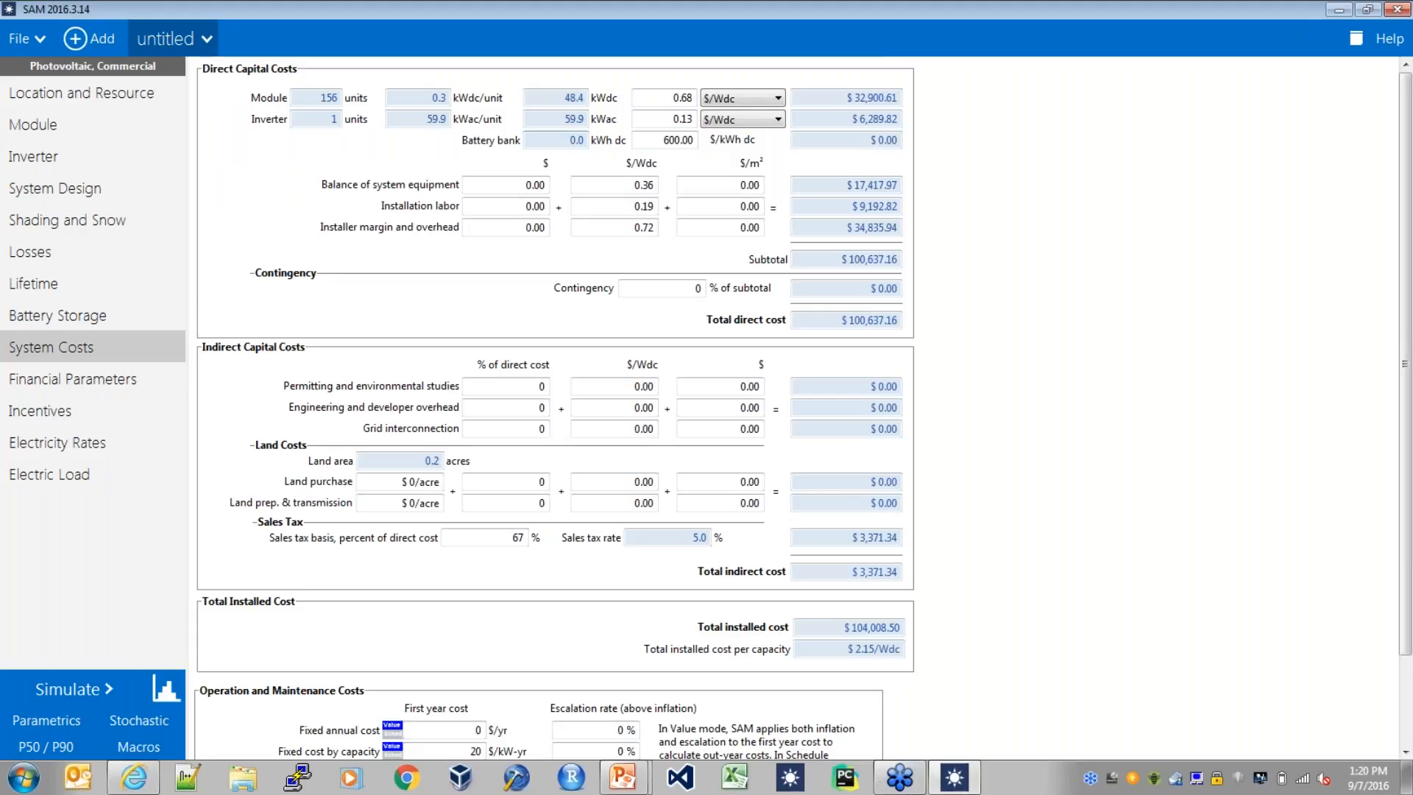
pyautogui.moveTo(653, 137); pyautogui.dragTo(709, 145)
pyautogui.click(65, 385)
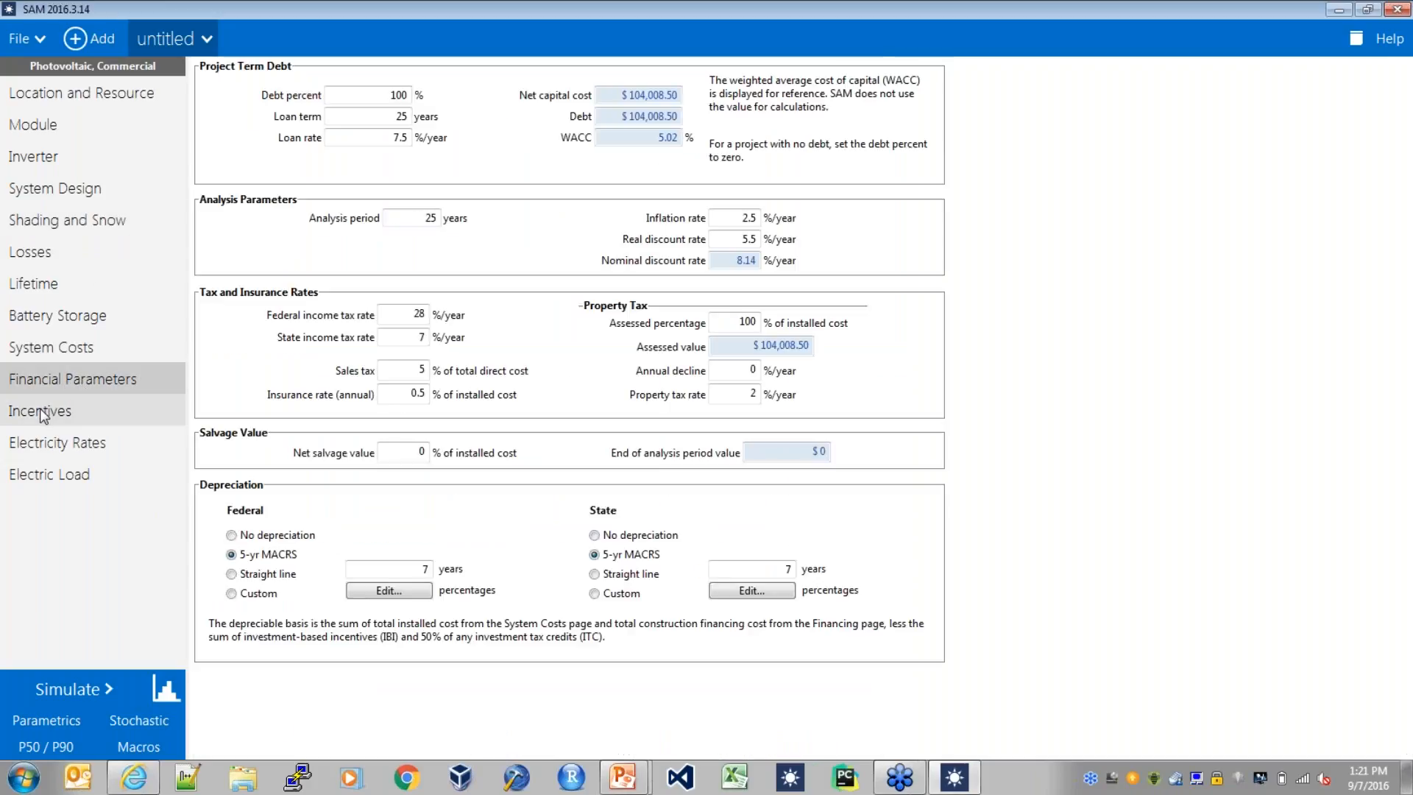
pyautogui.click(45, 410)
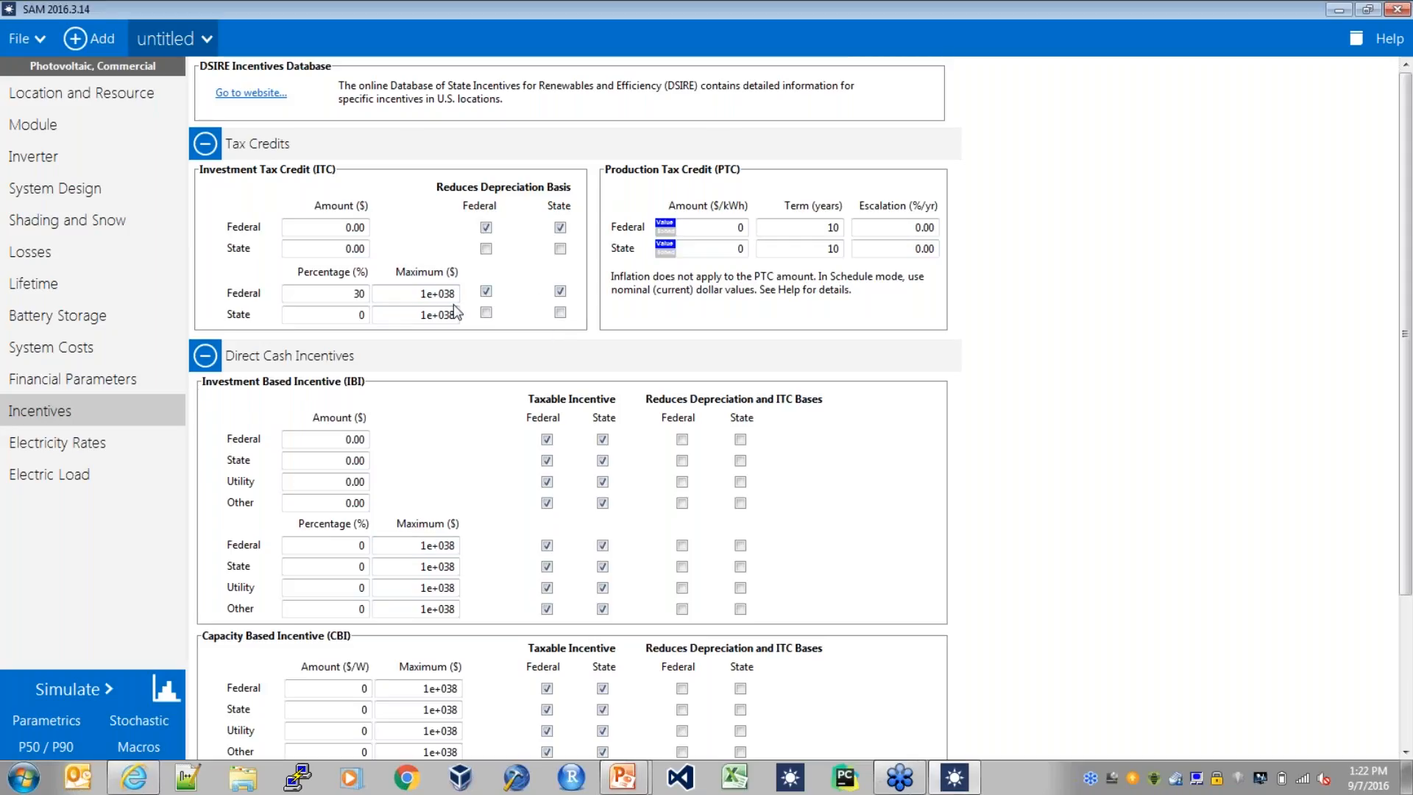
pyautogui.click(62, 315)
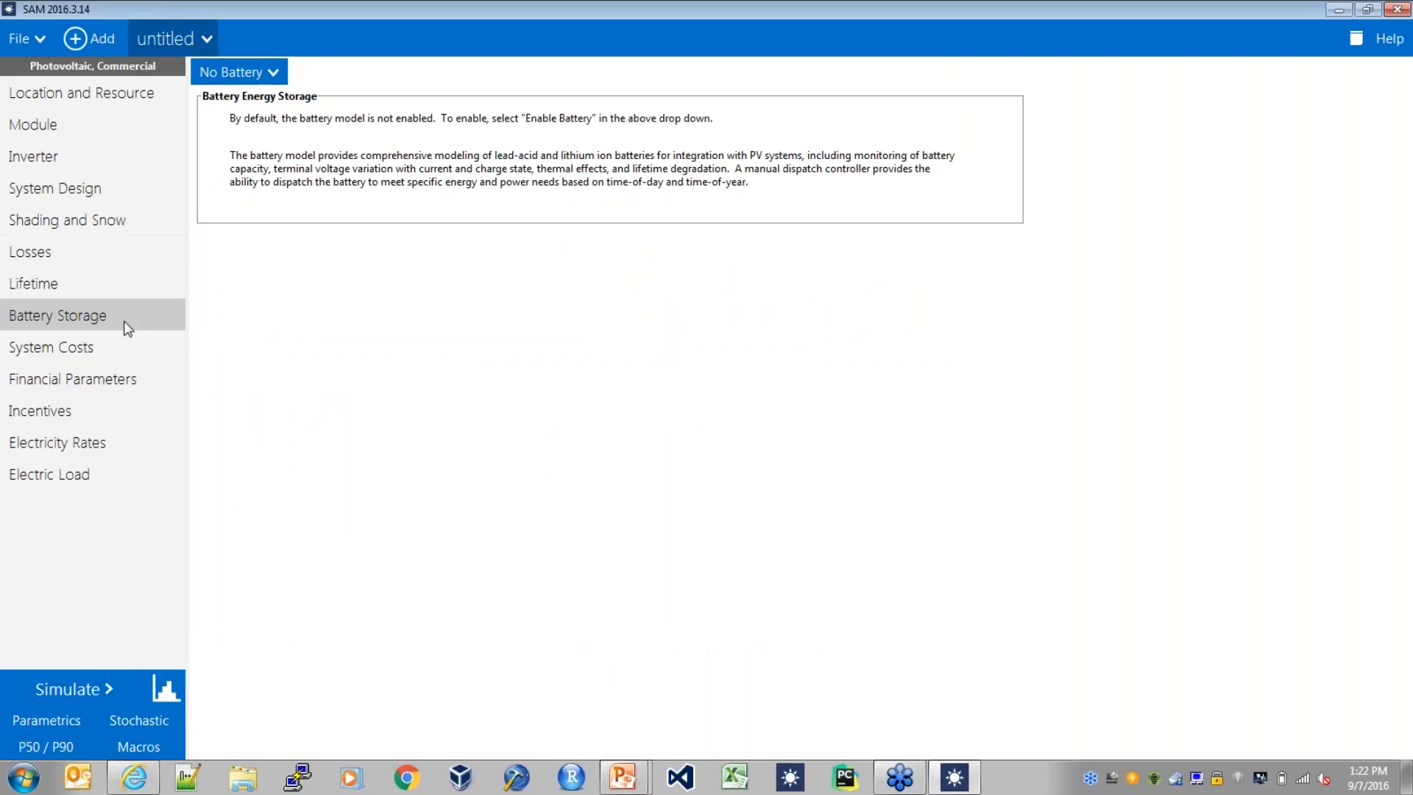
# Enable the battery model and set the desired bank capacity to 10 kWh and the bank voltage to 350 V
pyautogui.click(258, 71)
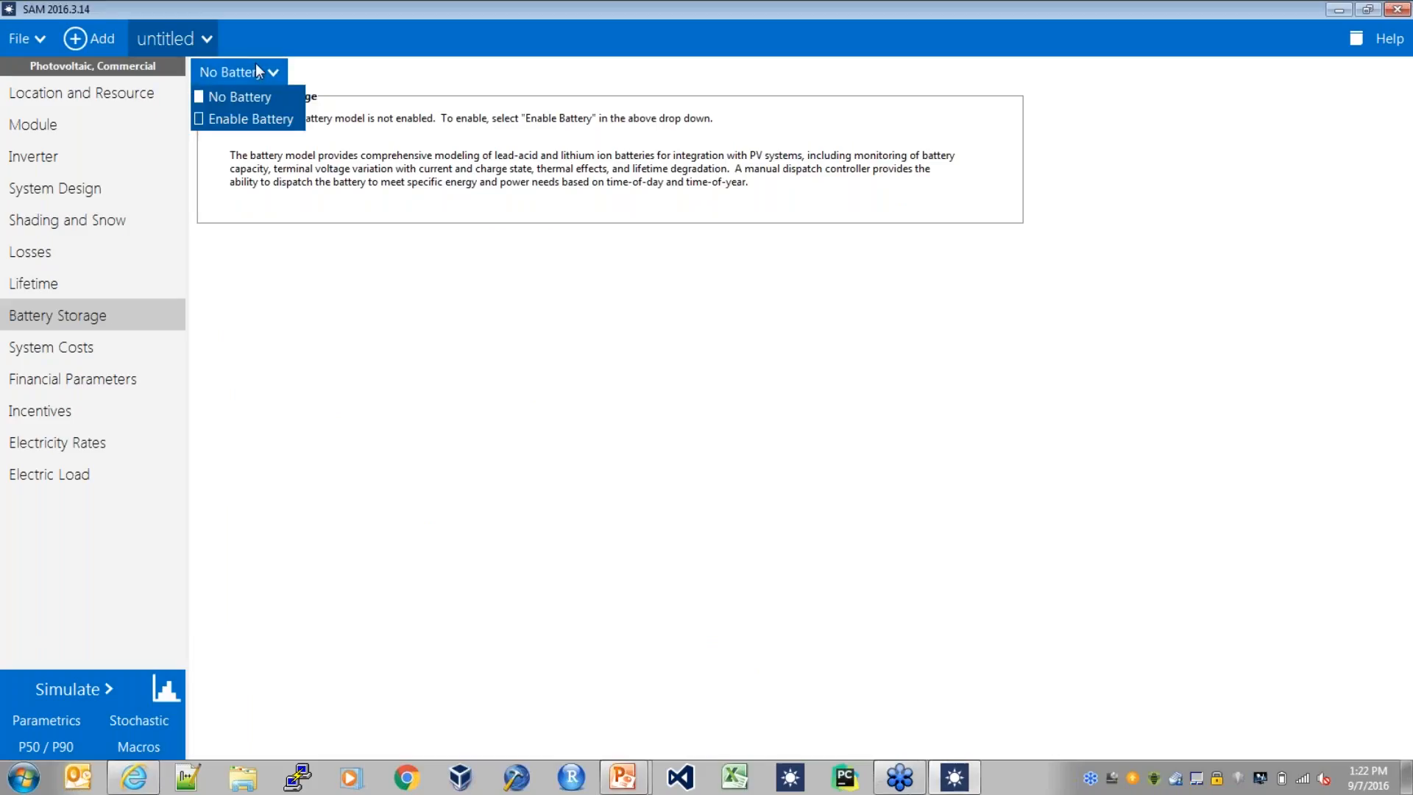
pyautogui.click(245, 121)
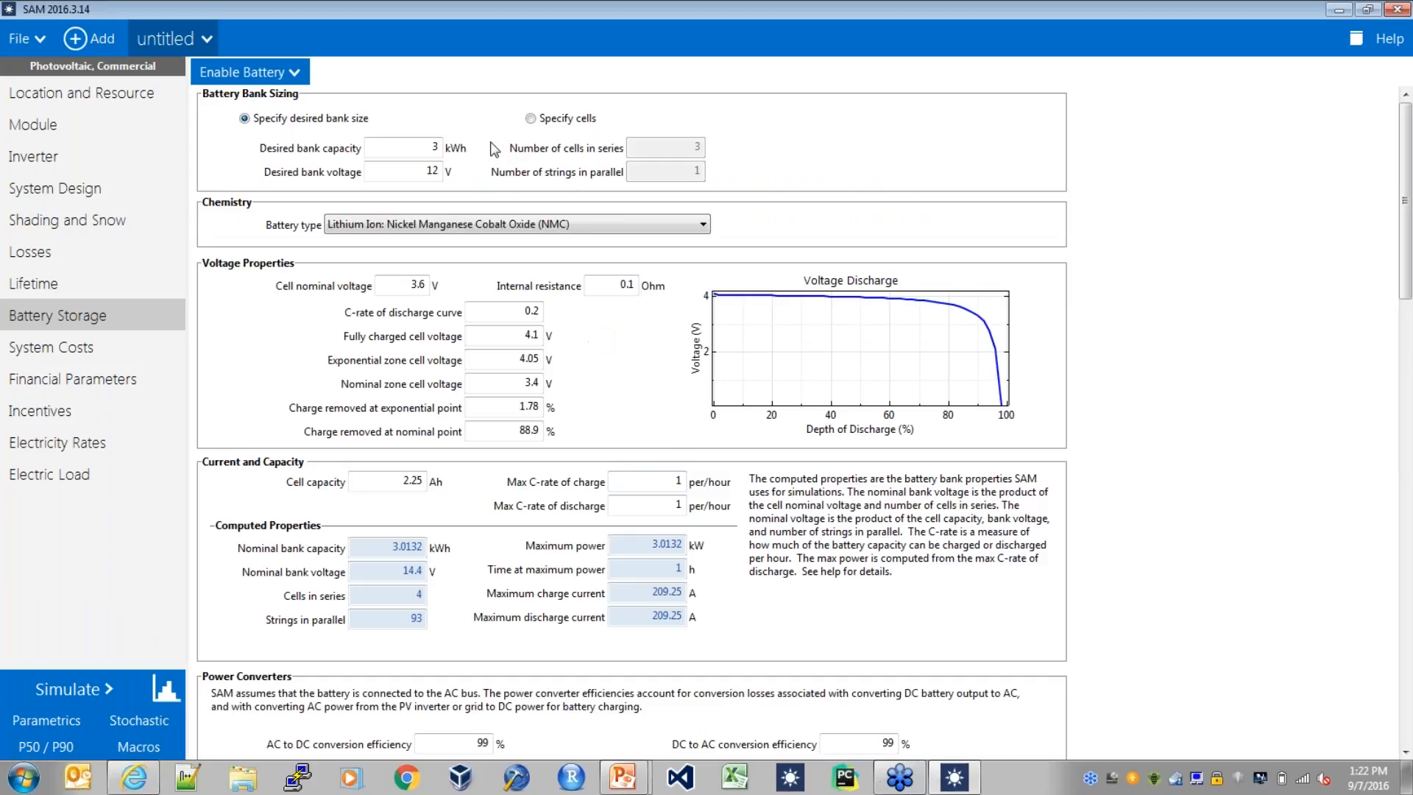
pyautogui.doubleClick(435, 146)
pyautogui.write('10')
pyautogui.press('Tab')
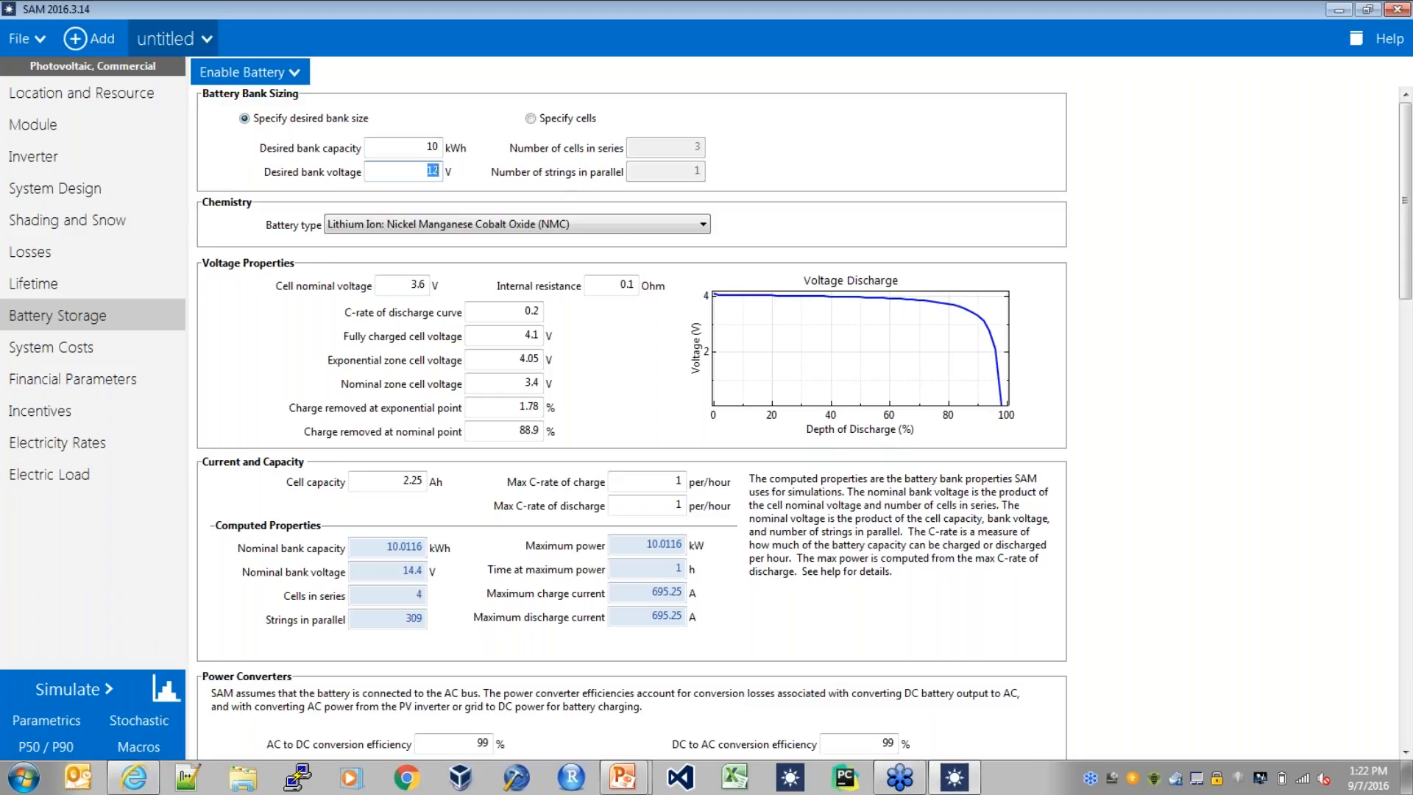
pyautogui.write('350')
pyautogui.press('Return')
# Try the Lithium Manganese Oxide (LMO) battery type with its default values, and restore Nickel Manganese Cobalt Oxide (NMC) with its defaults
pyautogui.click(442, 225)
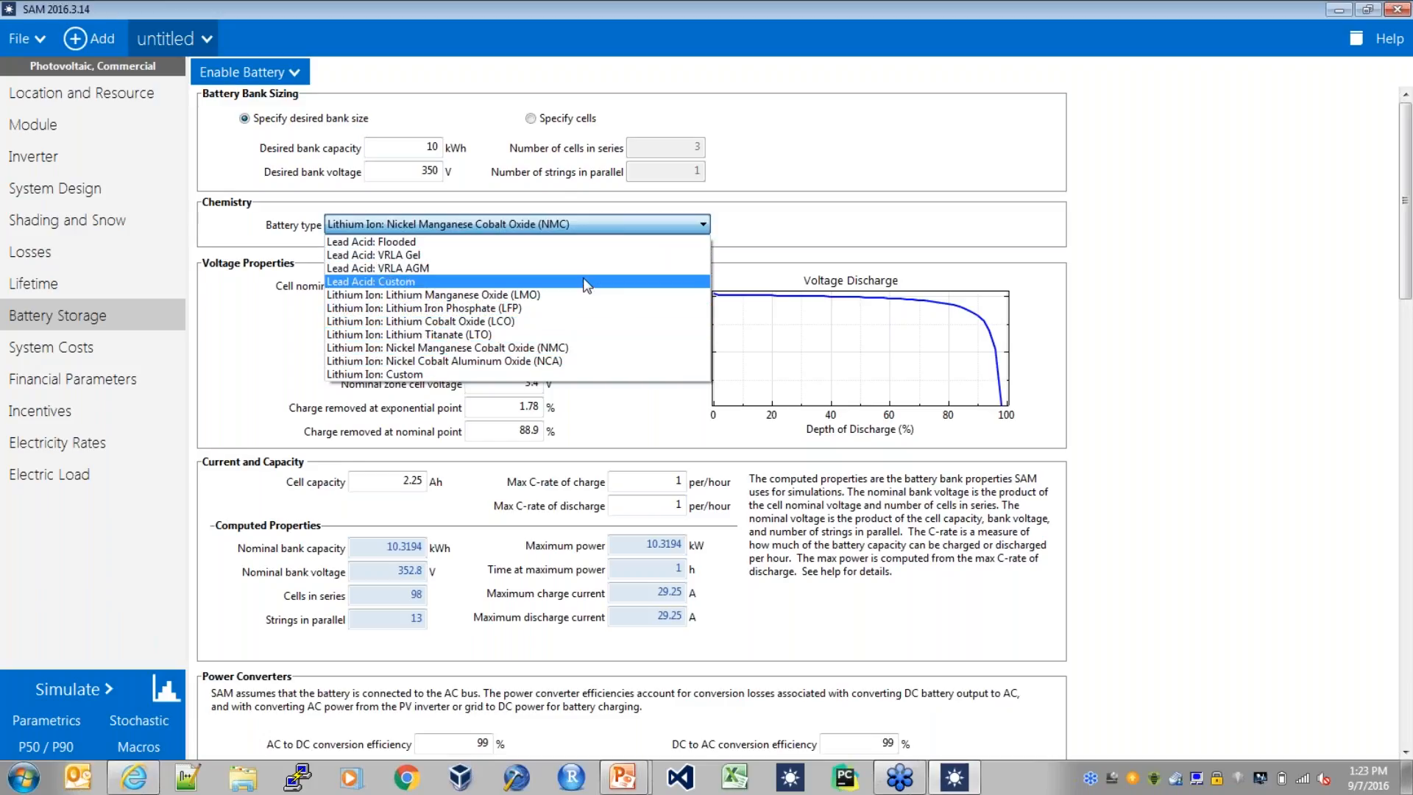
pyautogui.click(570, 296)
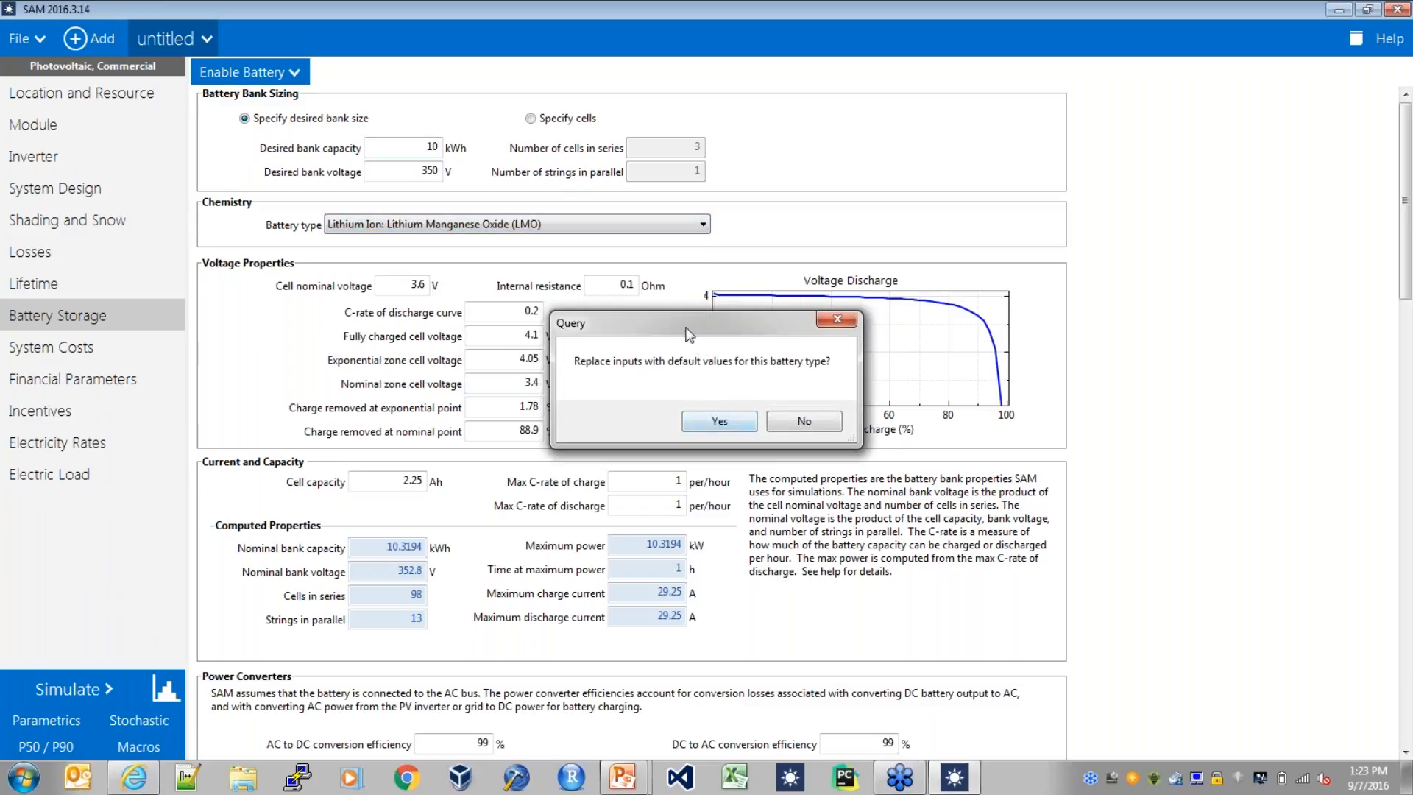
pyautogui.click(720, 417)
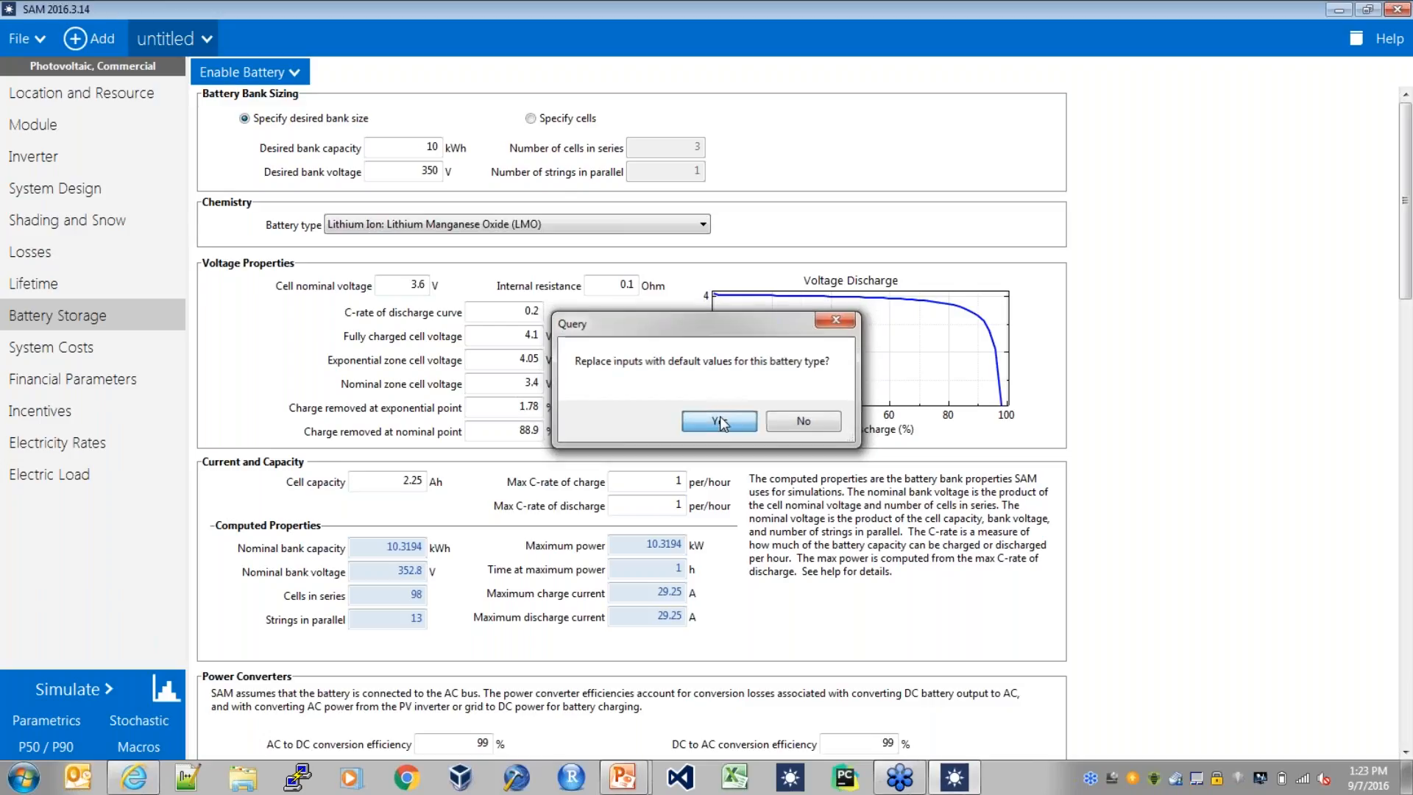
pyautogui.click(636, 228)
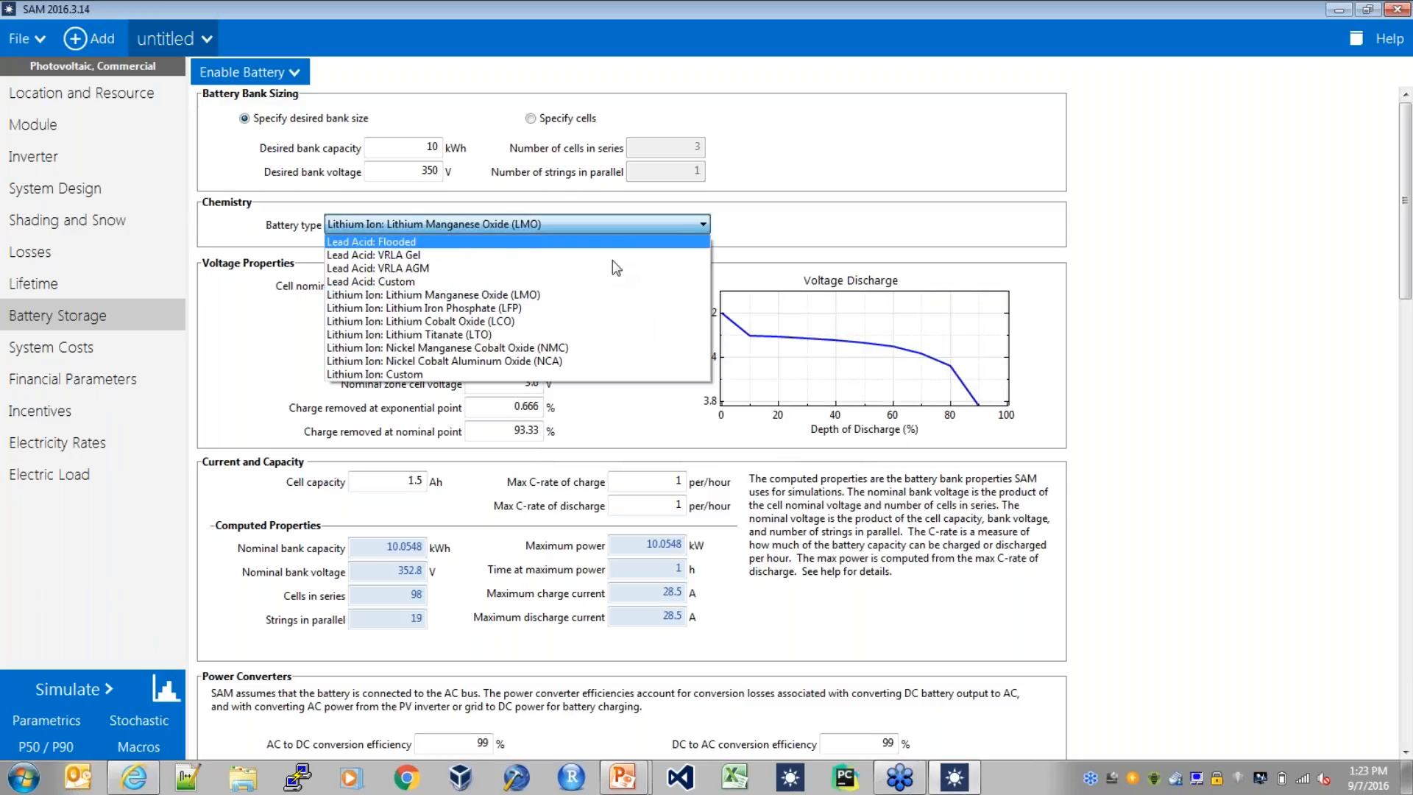
pyautogui.click(563, 348)
pyautogui.click(714, 421)
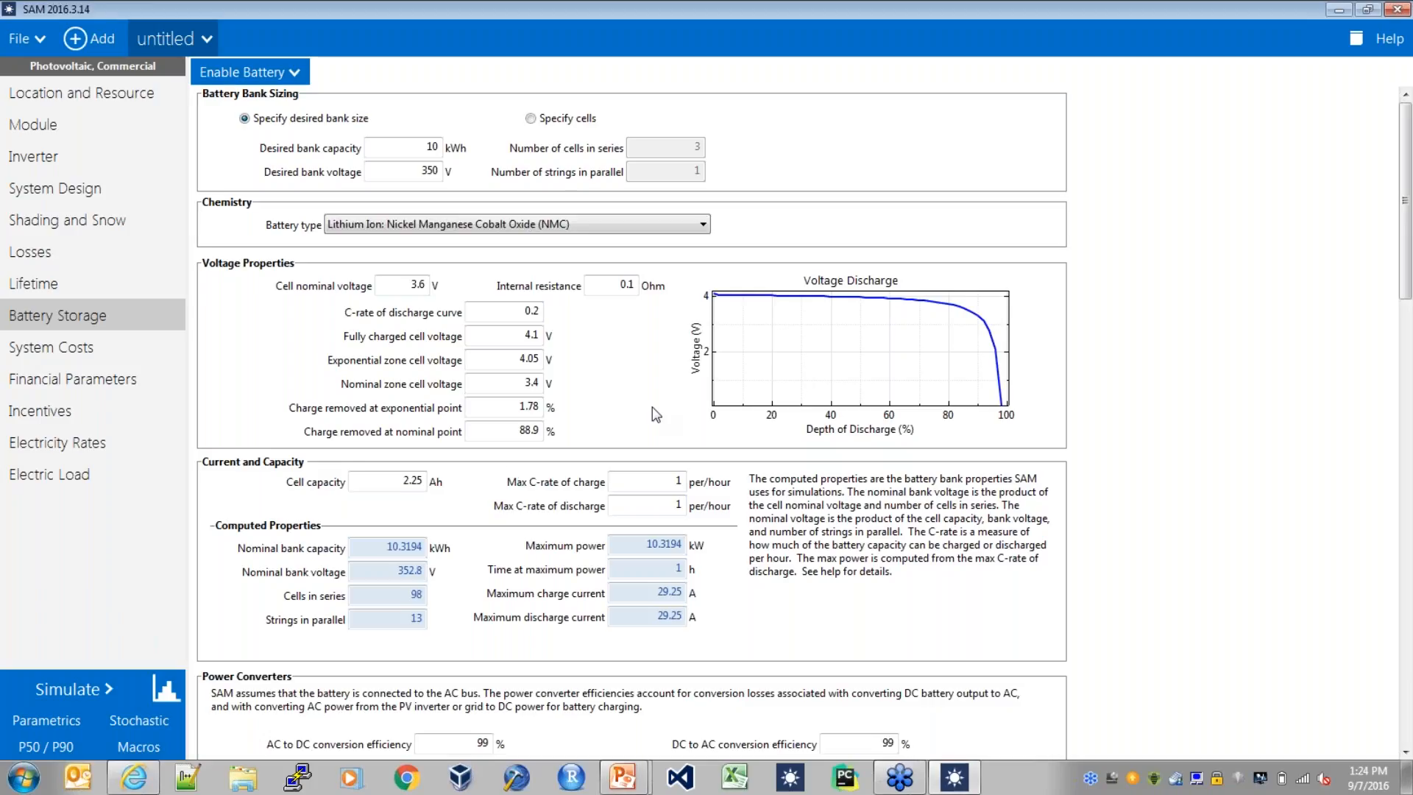
# Set the battery's maximum C-rates of charge and discharge to 2 per hour and check the computed maximum power
pyautogui.click(650, 485)
pyautogui.moveTo(650, 486); pyautogui.dragTo(692, 486)
pyautogui.click(425, 145)
pyautogui.click(679, 480)
pyautogui.moveTo(638, 545); pyautogui.dragTo(681, 550)
pyautogui.doubleClick(683, 481)
pyautogui.write('2')
pyautogui.press('Tab')
pyautogui.write('2')
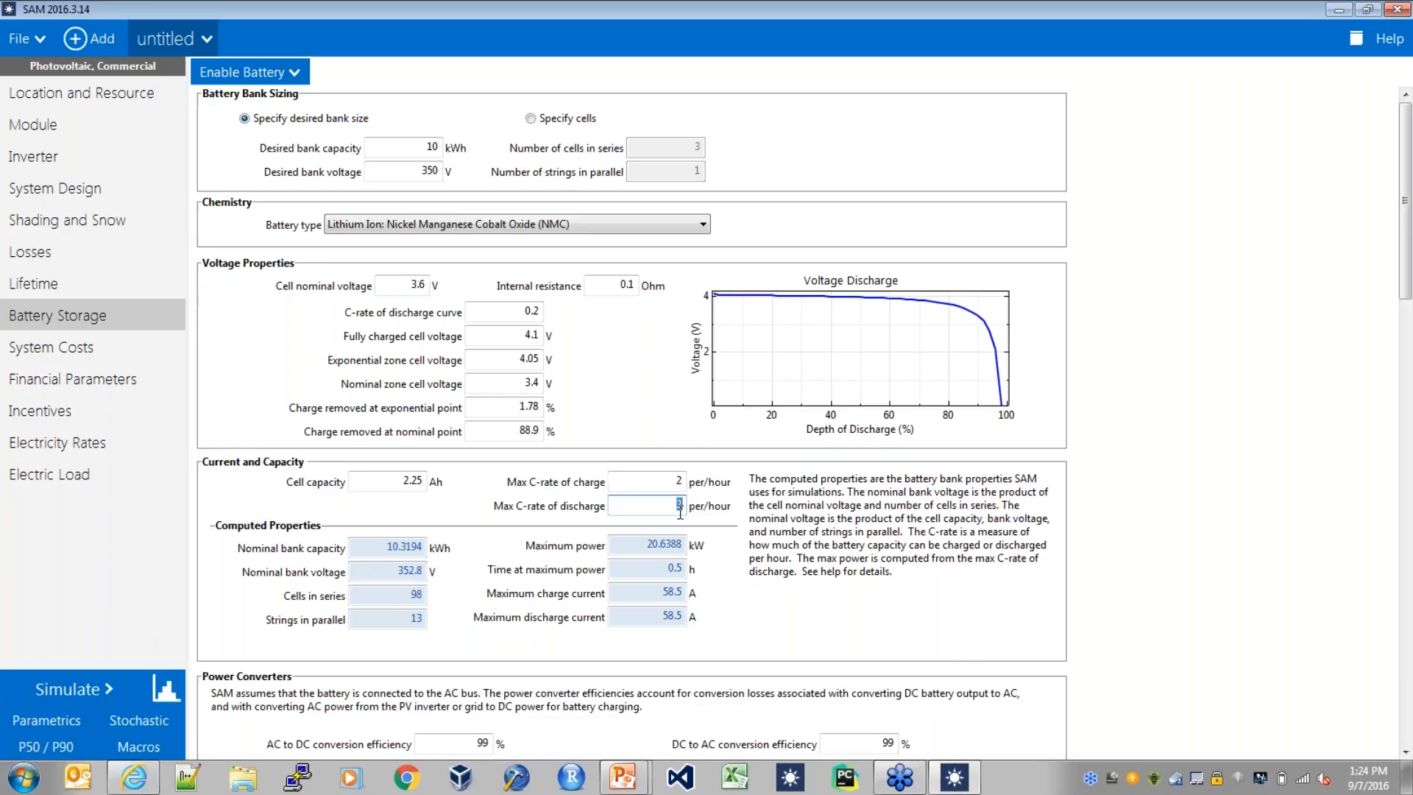
pyautogui.moveTo(648, 545); pyautogui.dragTo(690, 545)
# Set the battery's maximum C-rates of charge and discharge to 0.33 per hour and check the time at maximum power
pyautogui.doubleClick(677, 480)
pyautogui.press('BackSpace')
pyautogui.write('0.')
pyautogui.write('33')
pyautogui.press('Return')
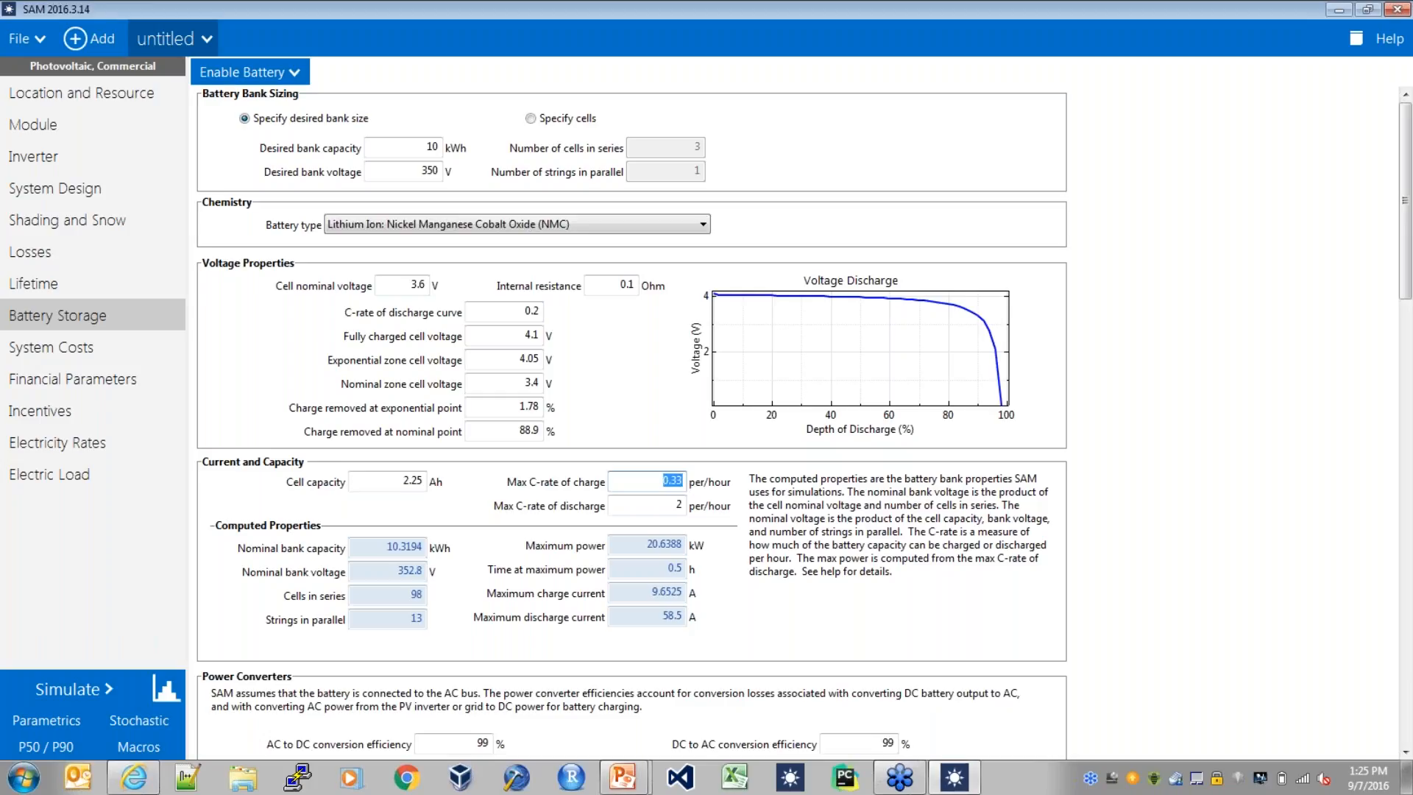
pyautogui.click(667, 500)
pyautogui.press('BackSpace')
pyautogui.write('0.33')
pyautogui.press('Return')
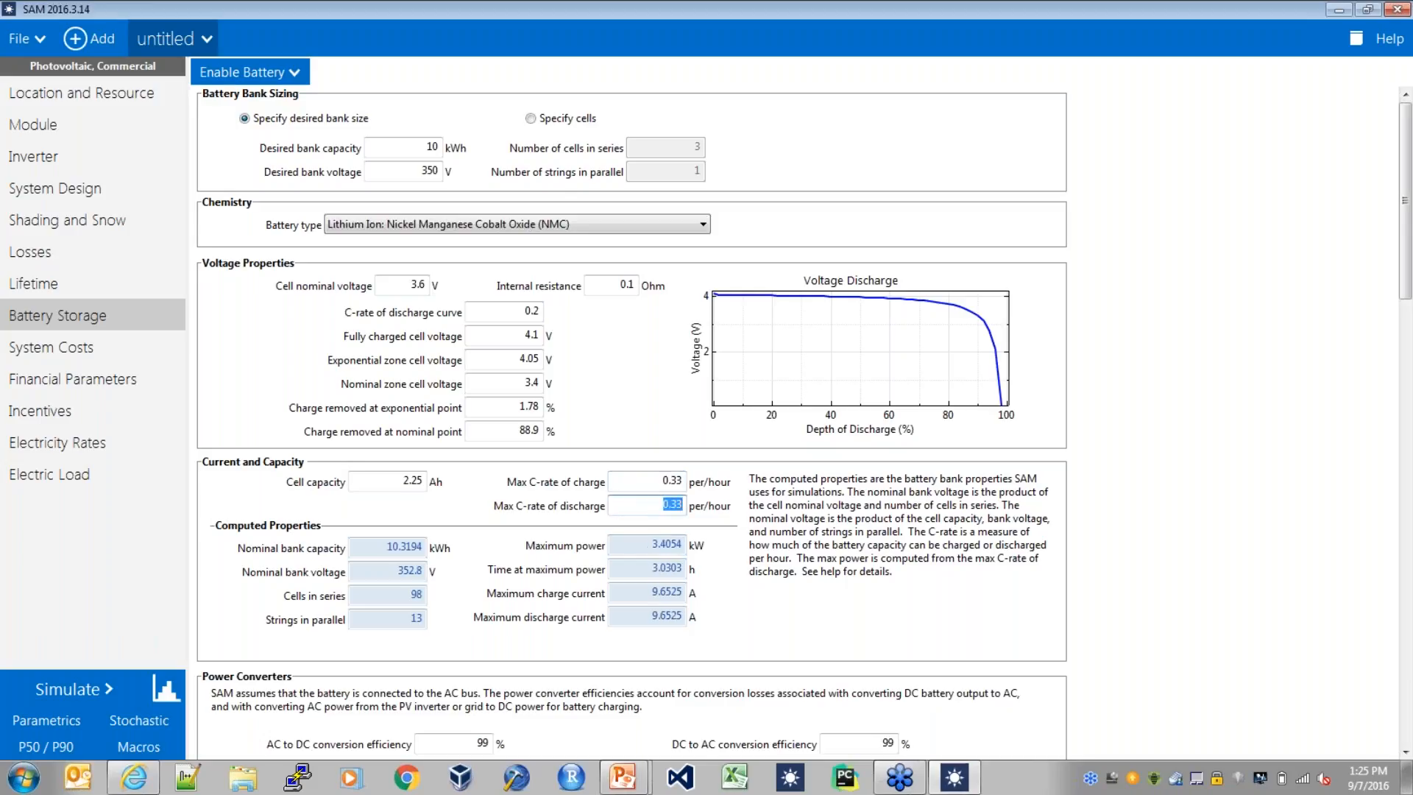
pyautogui.click(651, 566)
pyautogui.doubleClick(651, 566)
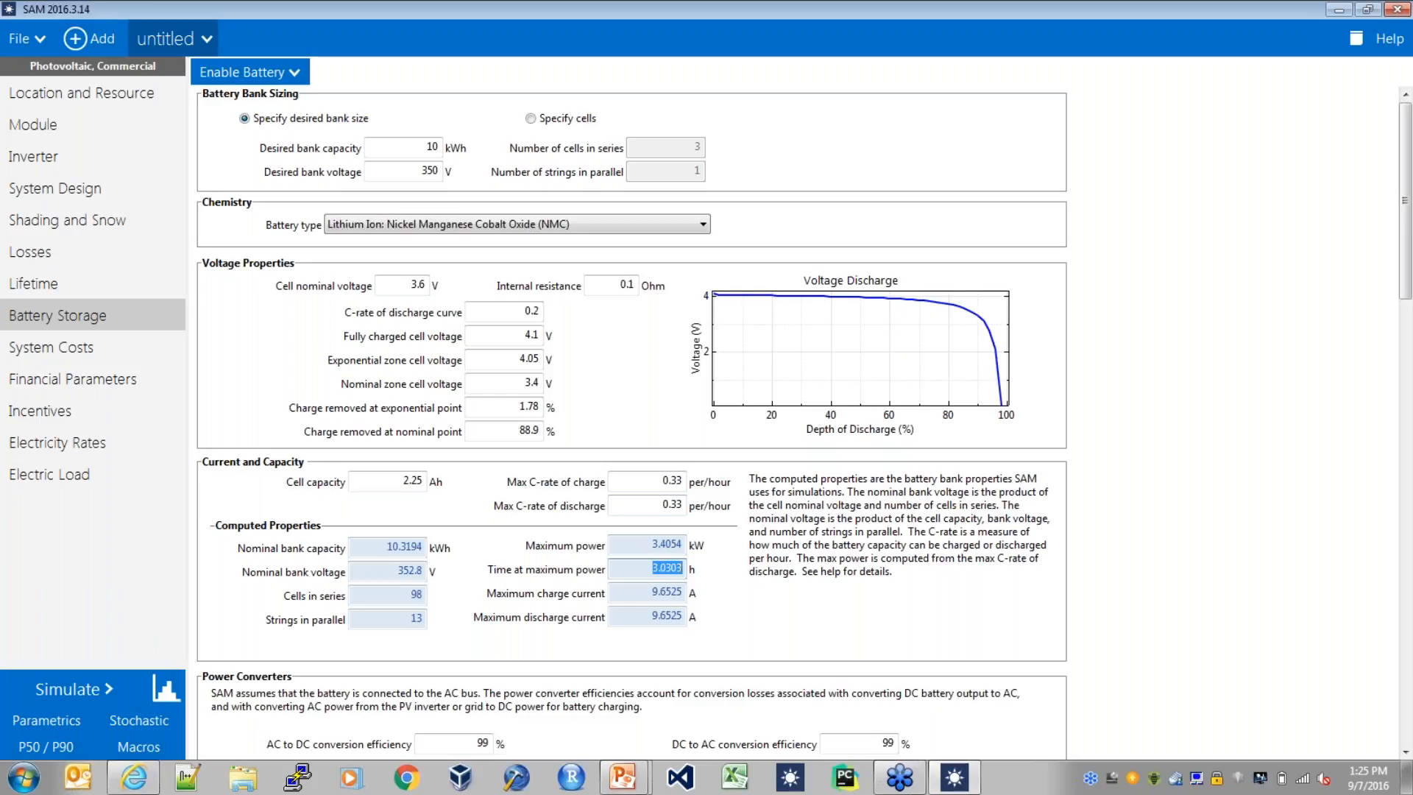
pyautogui.doubleClick(412, 144)
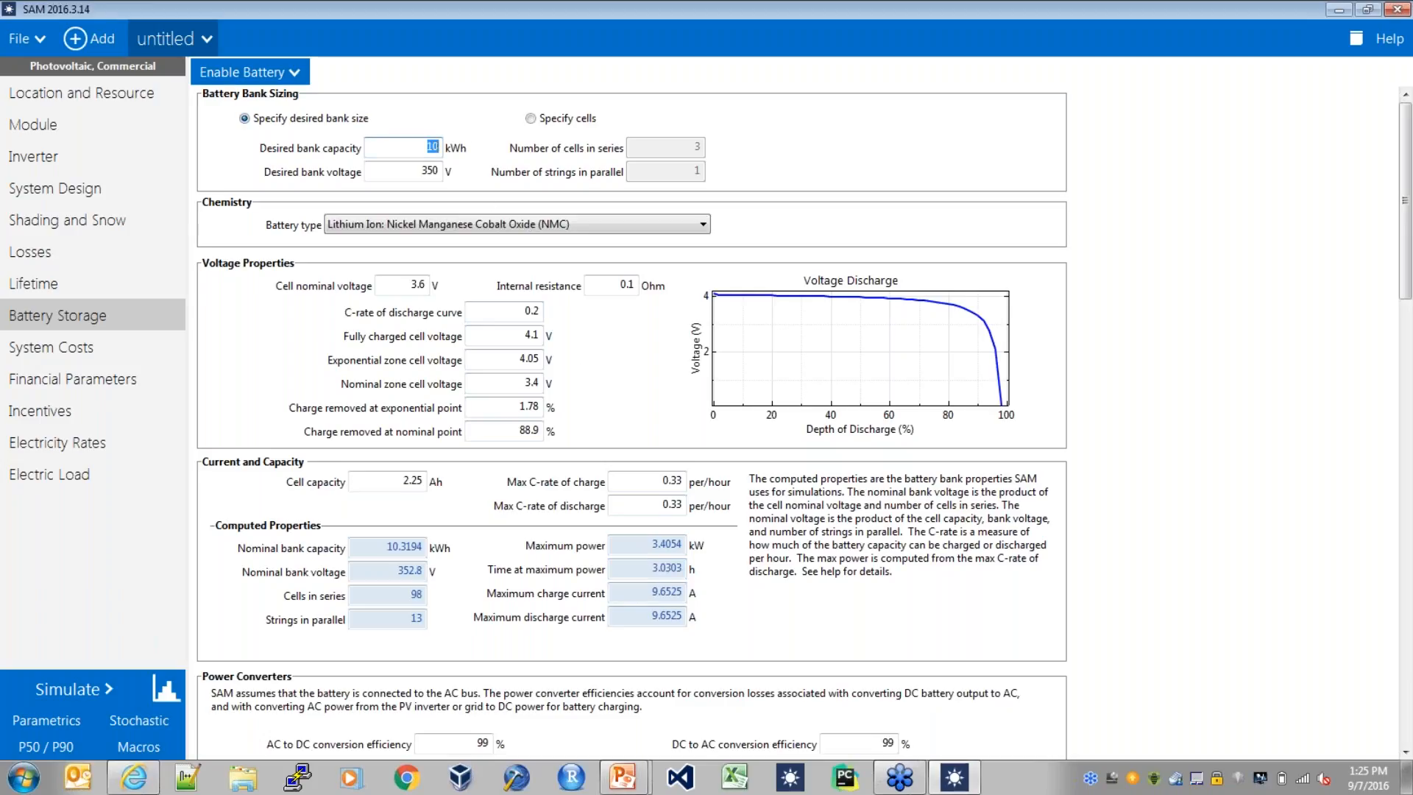
pyautogui.doubleClick(421, 488)
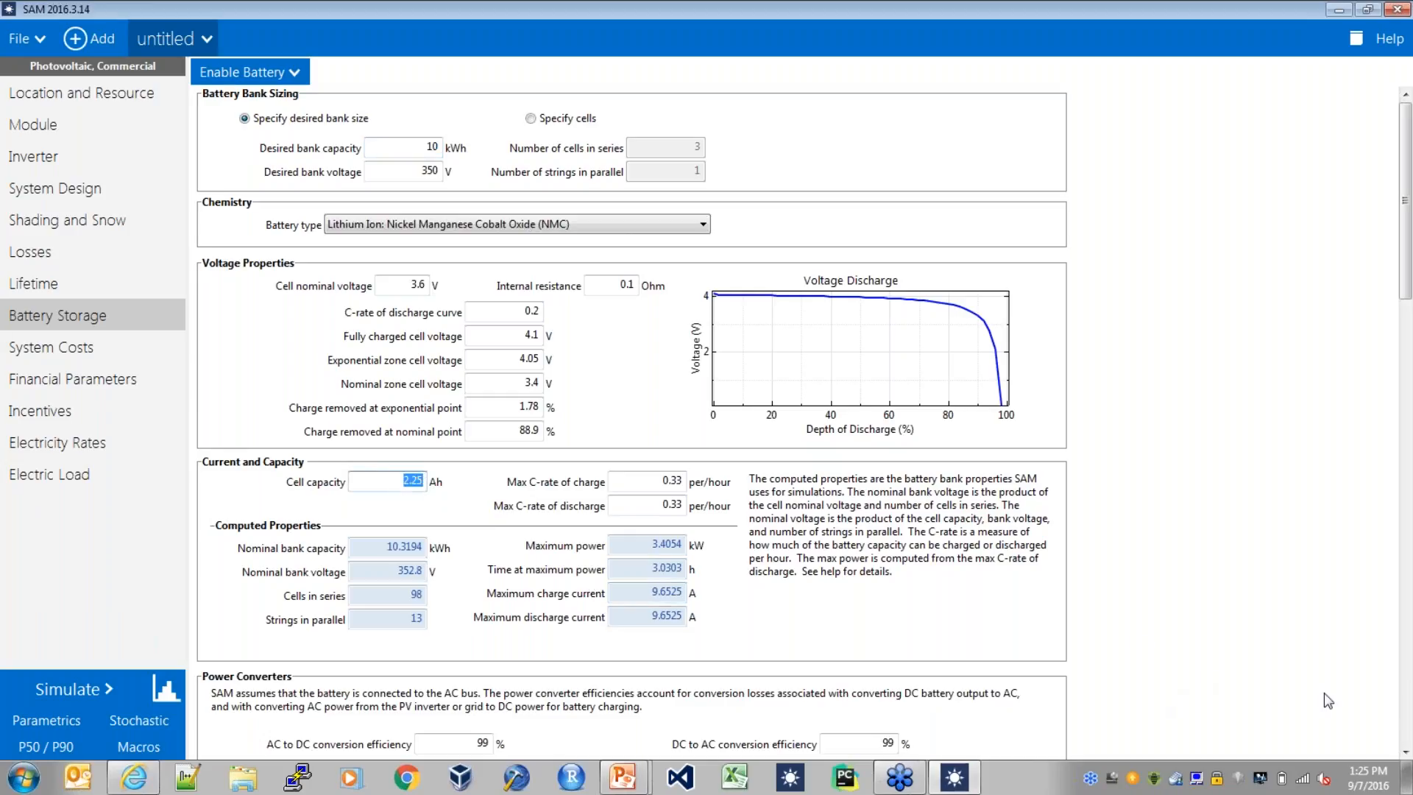
# Set the power converters' AC to DC and DC to AC conversion efficiencies to 95 %
pyautogui.moveTo(1406, 751); pyautogui.dragTo(1406, 752)
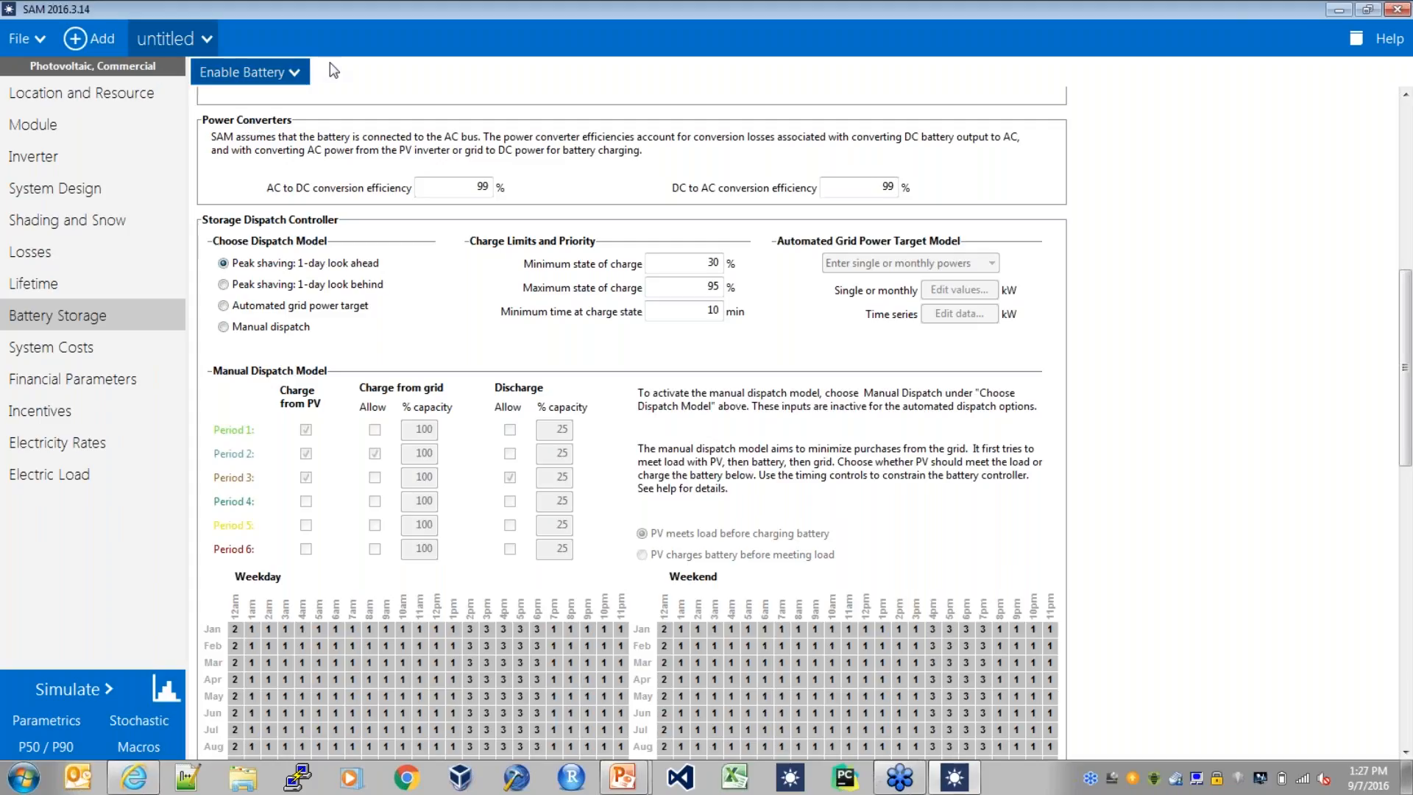
pyautogui.doubleClick(480, 188)
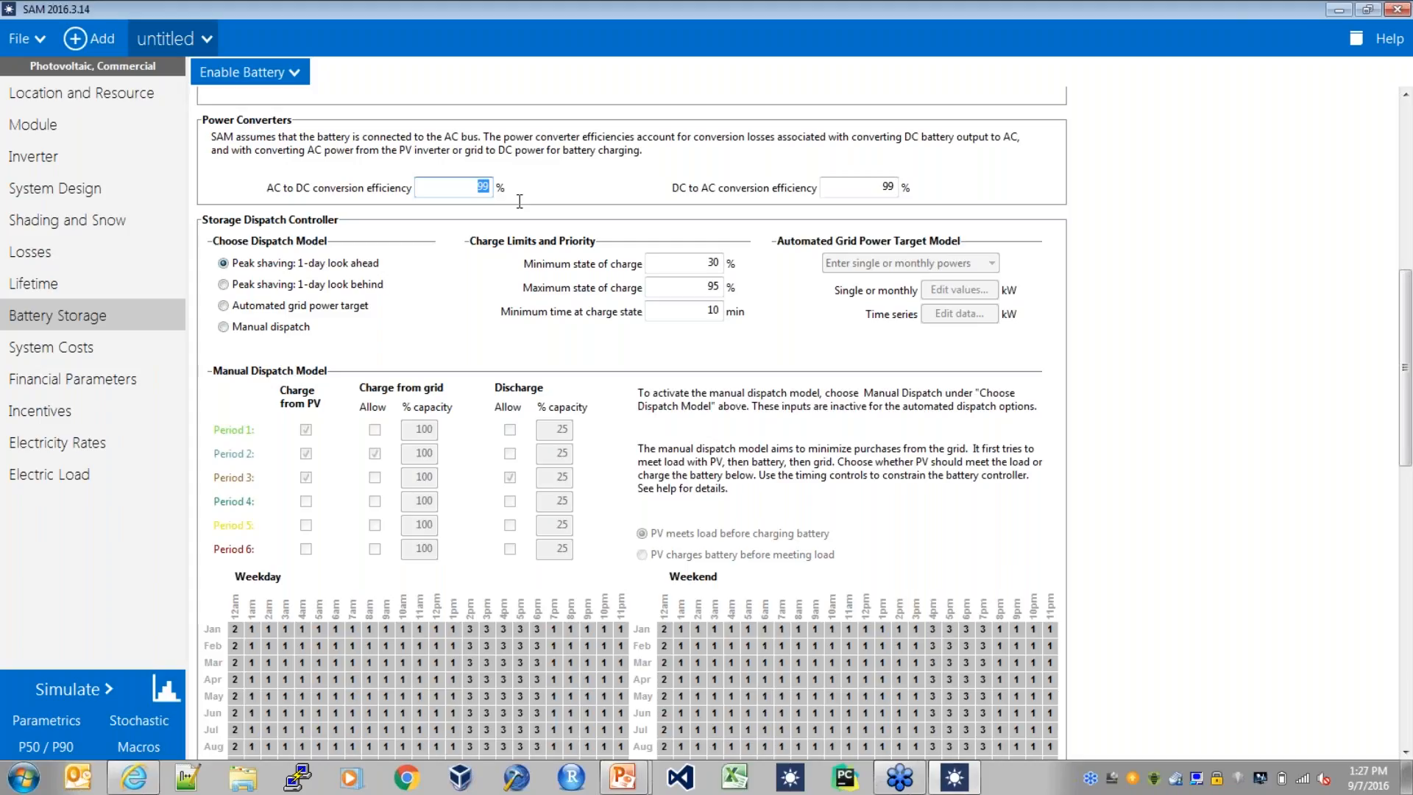
pyautogui.doubleClick(873, 189)
pyautogui.click(490, 187)
pyautogui.doubleClick(490, 188)
pyautogui.write('95')
pyautogui.doubleClick(889, 187)
pyautogui.write('95')
pyautogui.click(906, 188)
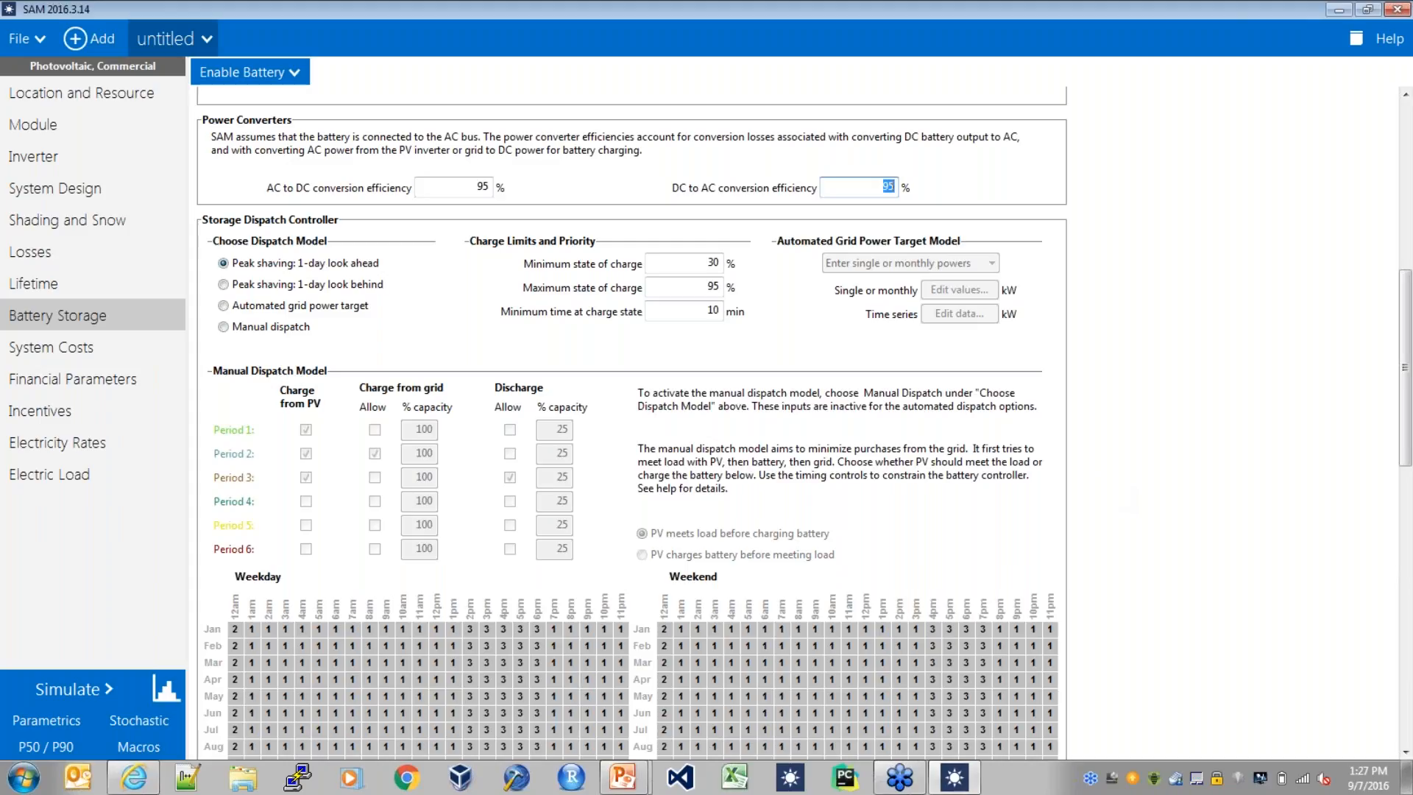
# Review the battery lifetime inputs and the options to replace the bank at a specified capacity or schedule, and return to No replacements
pyautogui.click(1405, 752)
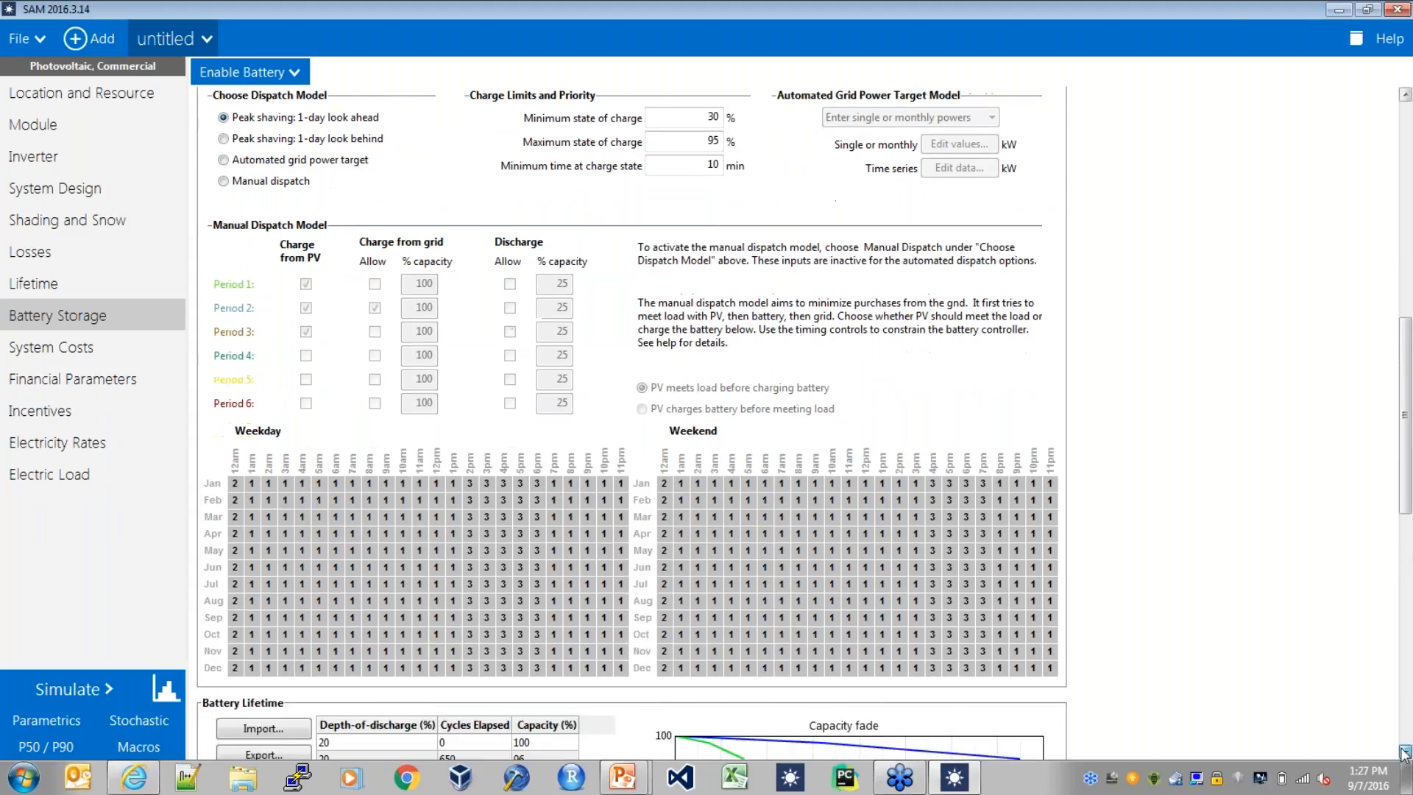
pyautogui.click(1405, 753)
pyautogui.click(1405, 753)
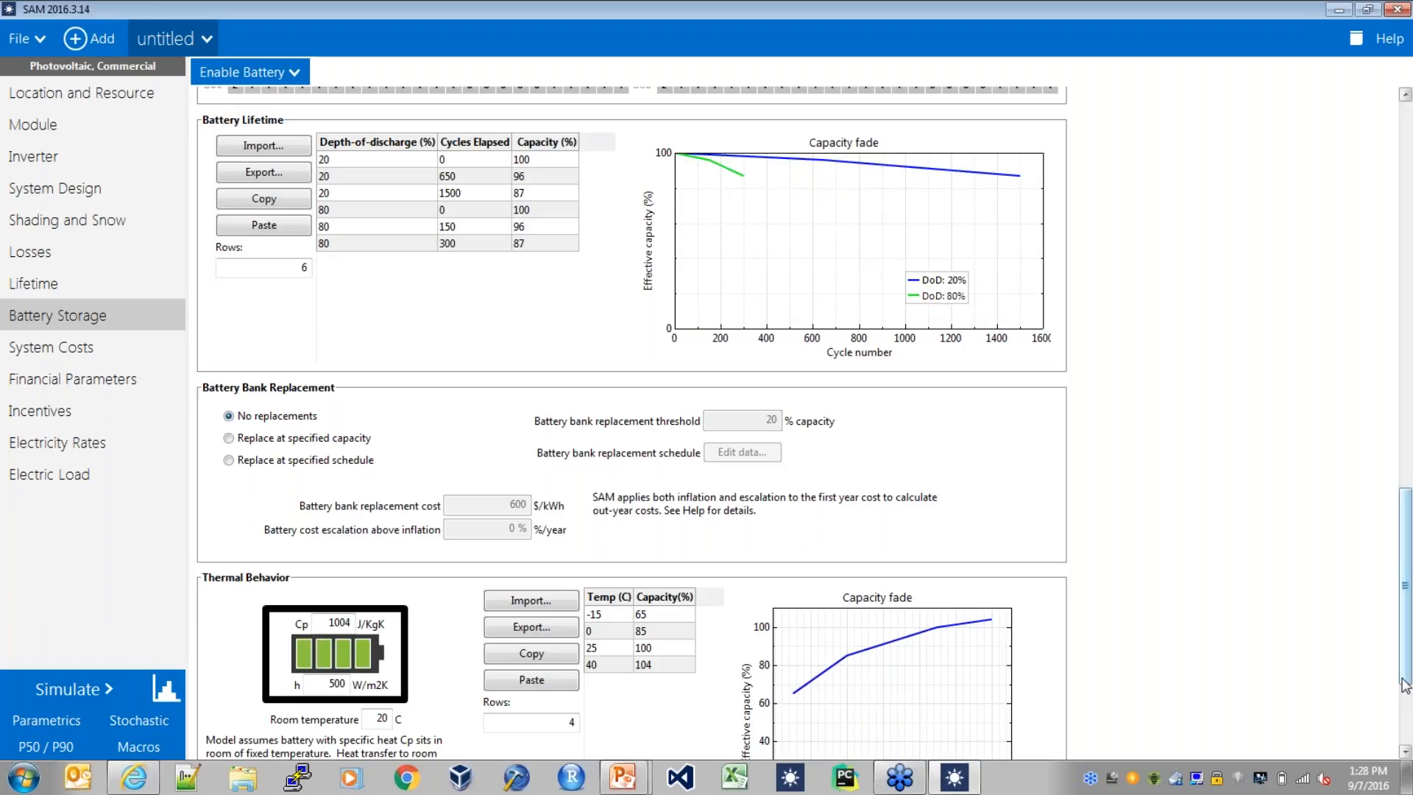
pyautogui.scroll(-5, 1406, 684)
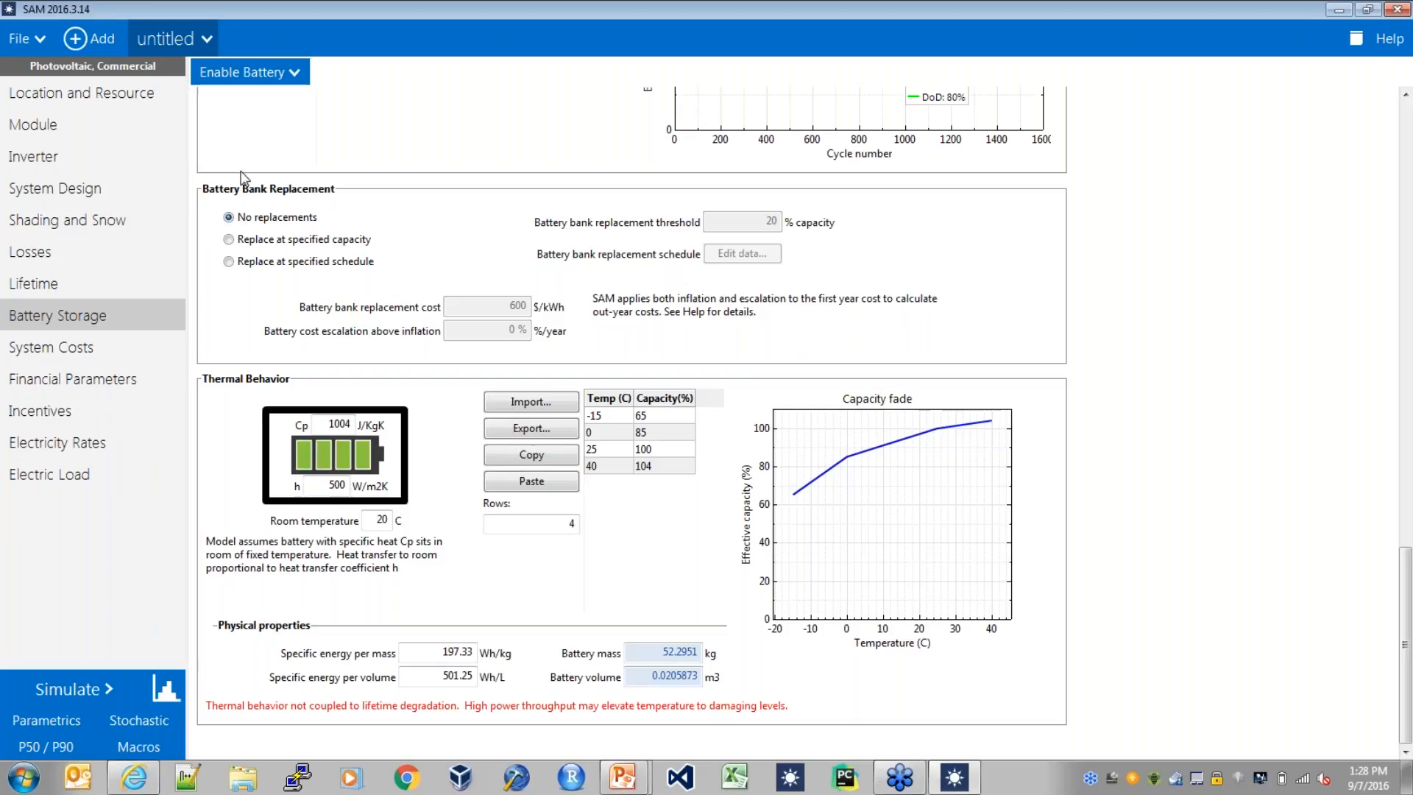
pyautogui.click(226, 241)
pyautogui.moveTo(751, 226); pyautogui.dragTo(786, 224)
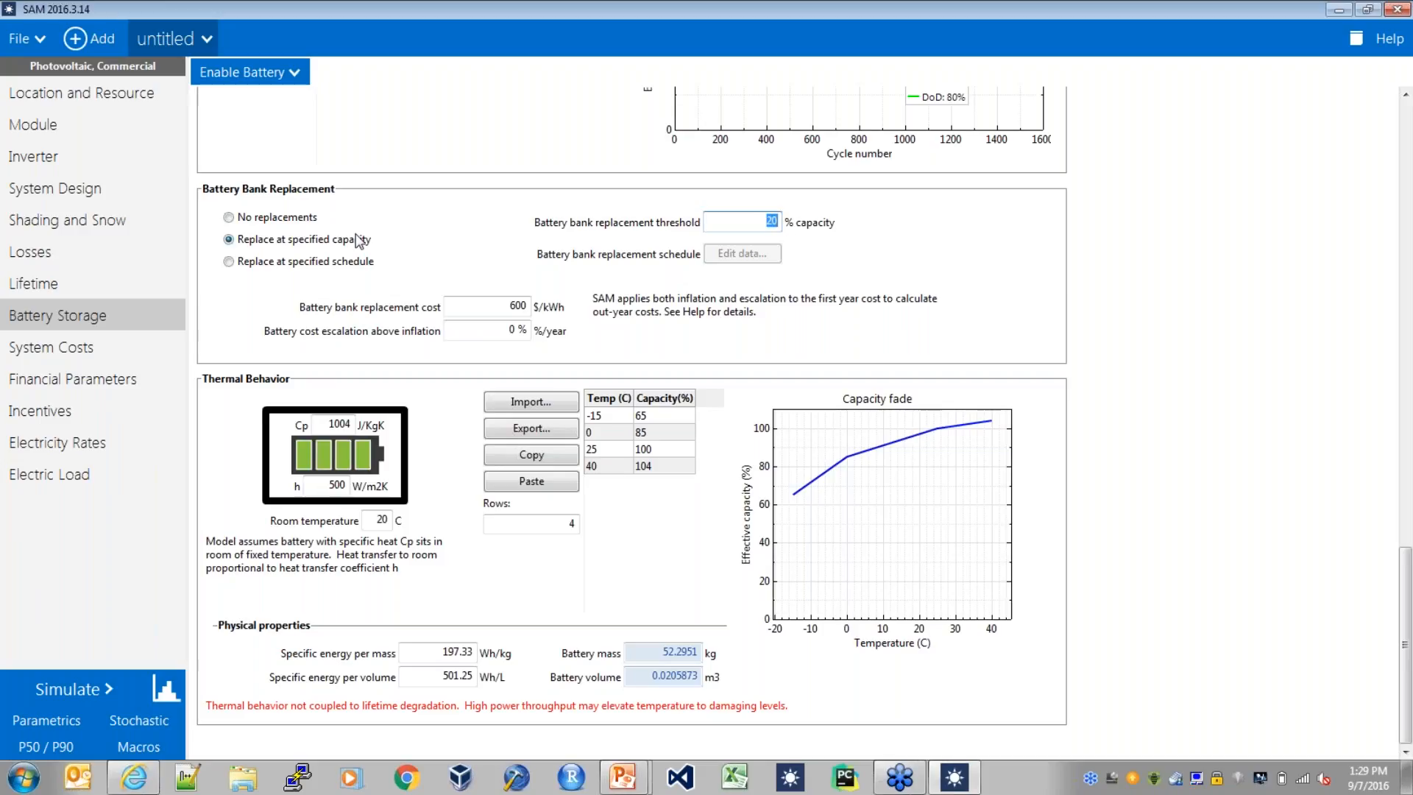
pyautogui.click(230, 262)
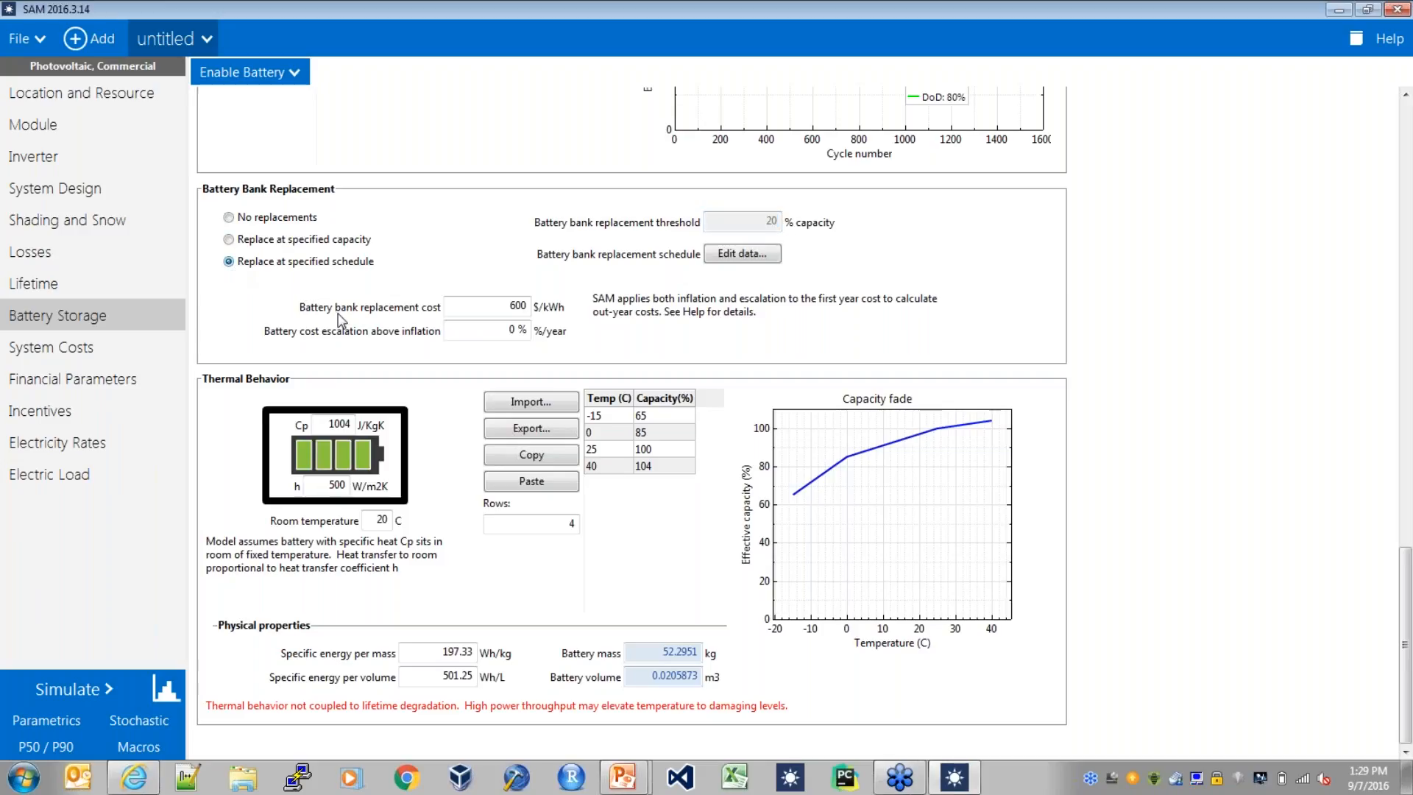
pyautogui.click(513, 307)
pyautogui.click(742, 253)
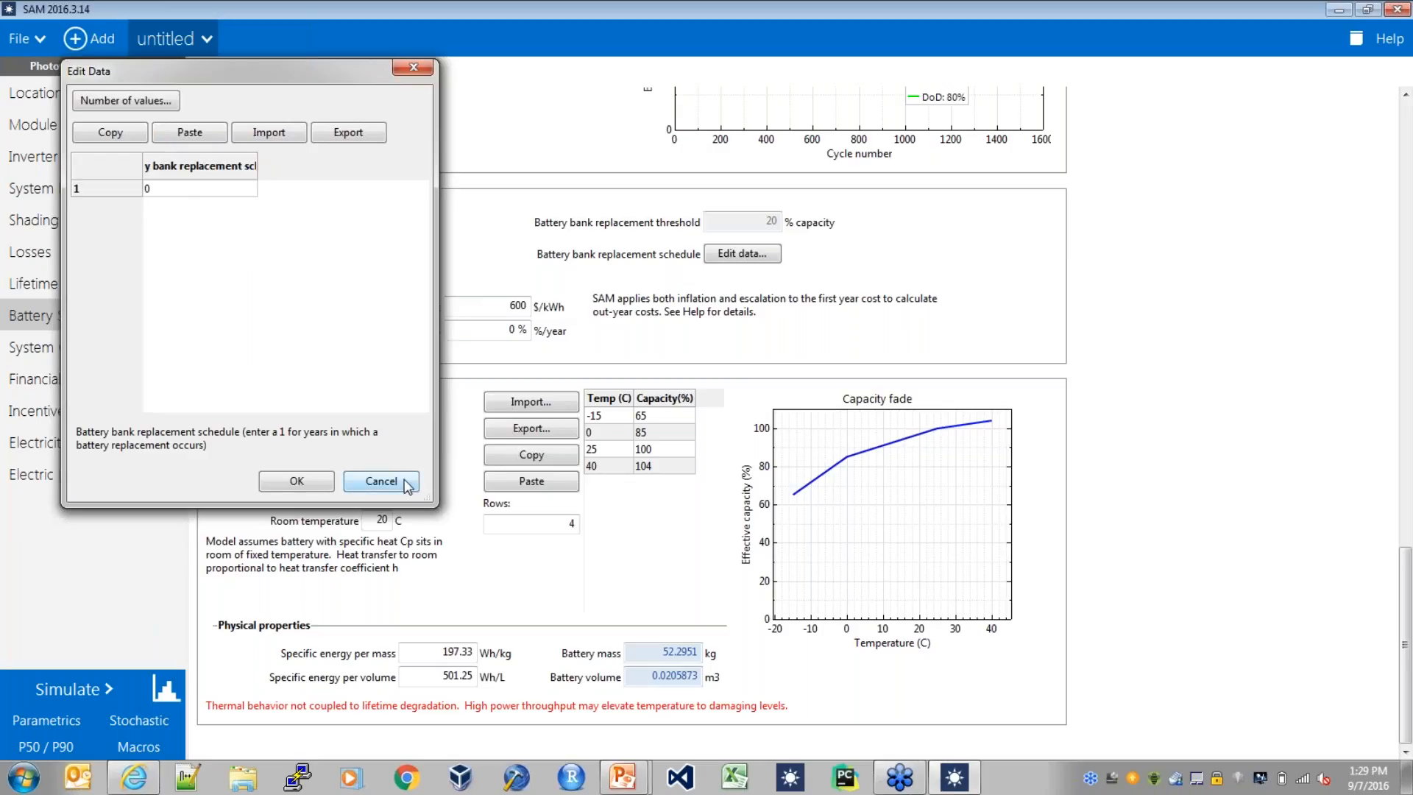
pyautogui.click(381, 482)
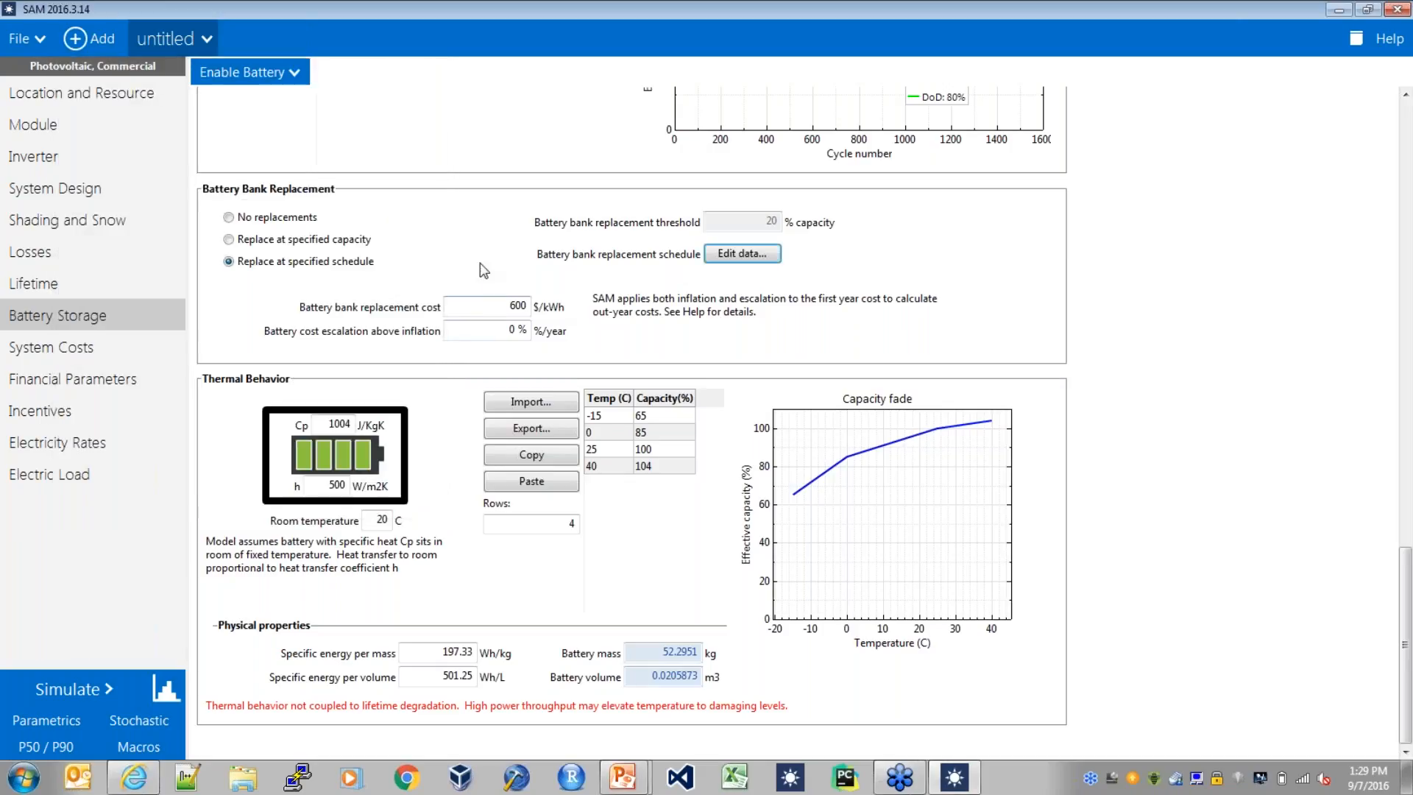
pyautogui.moveTo(498, 330); pyautogui.dragTo(538, 330)
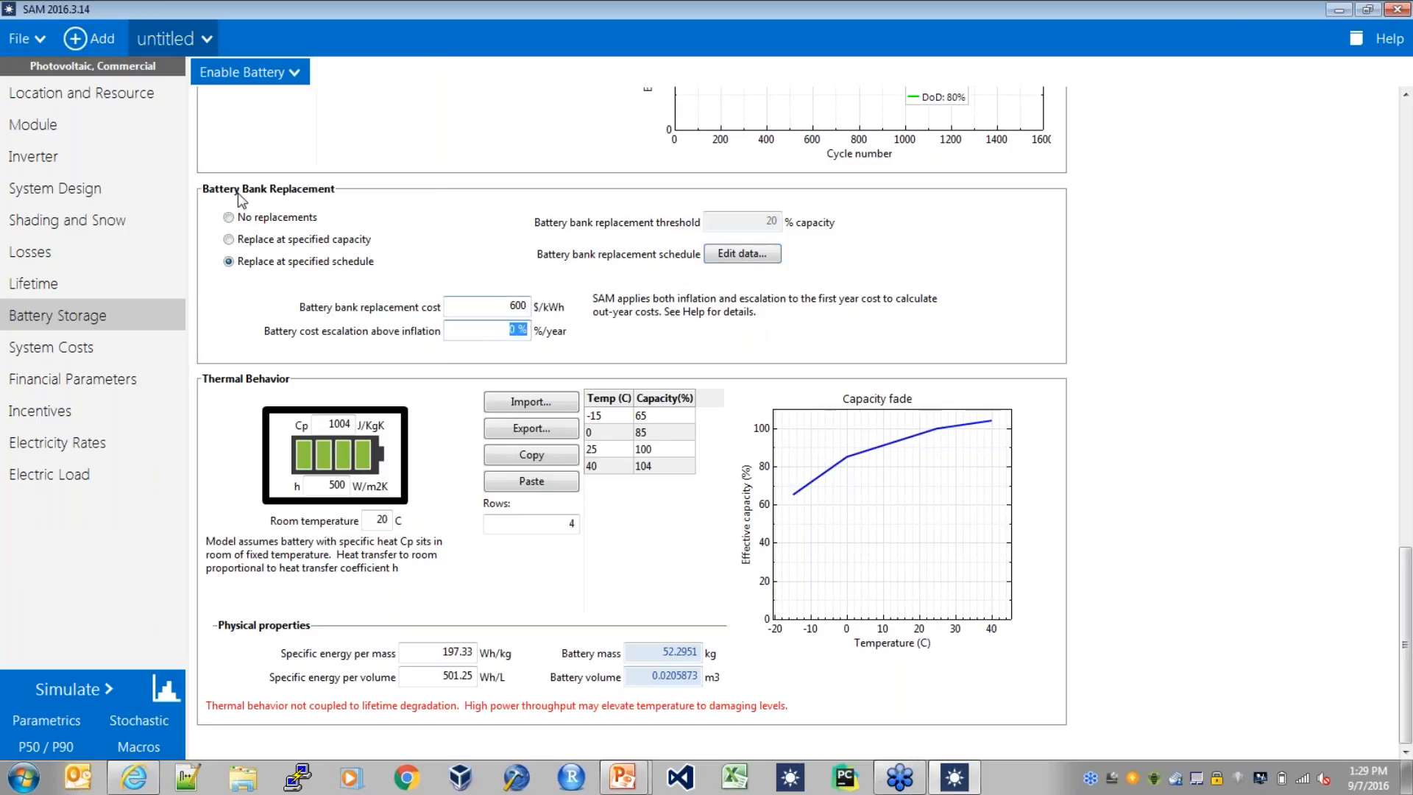
pyautogui.click(231, 220)
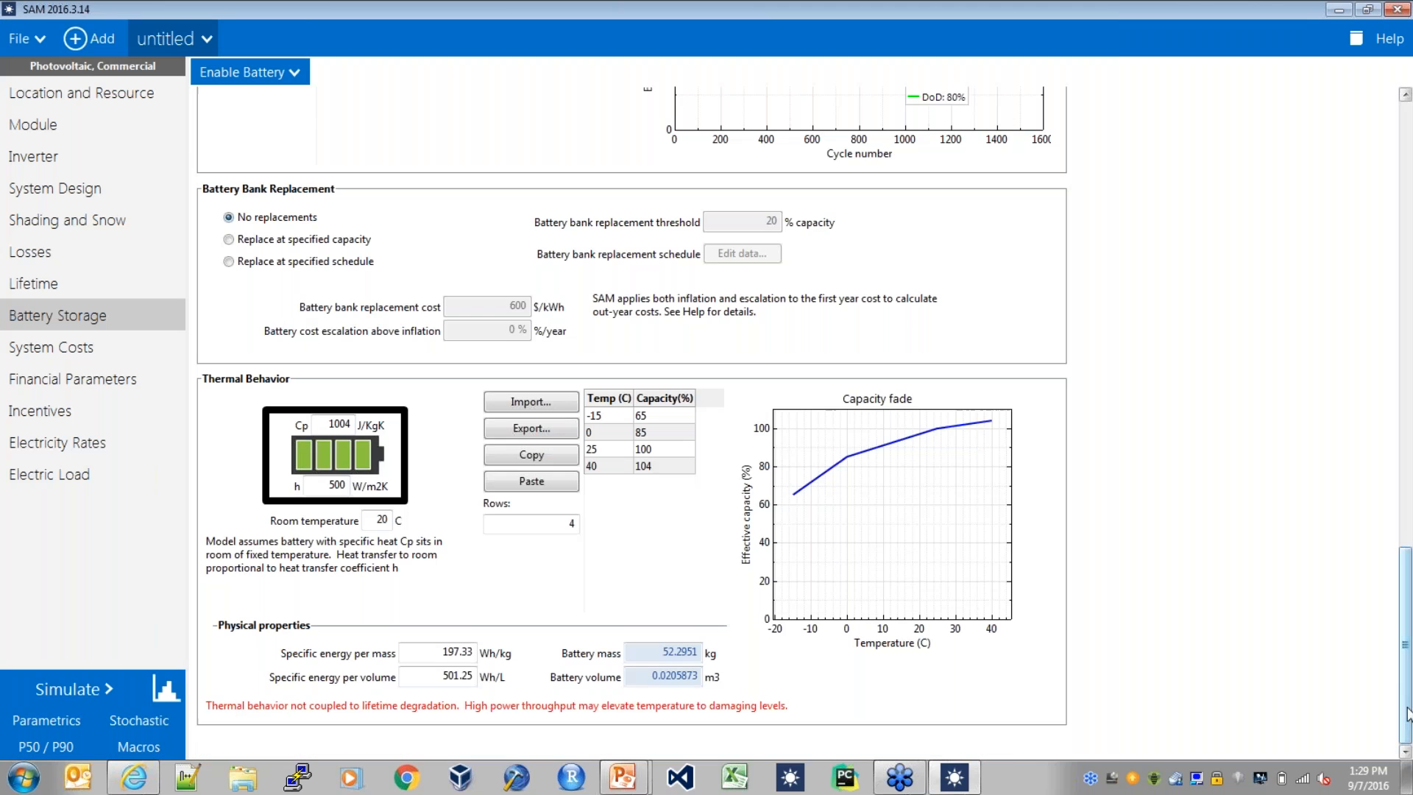
# Choose Manual dispatch as the dispatch model of the storage dispatch controller
pyautogui.moveTo(1408, 714); pyautogui.dragTo(1319, 466)
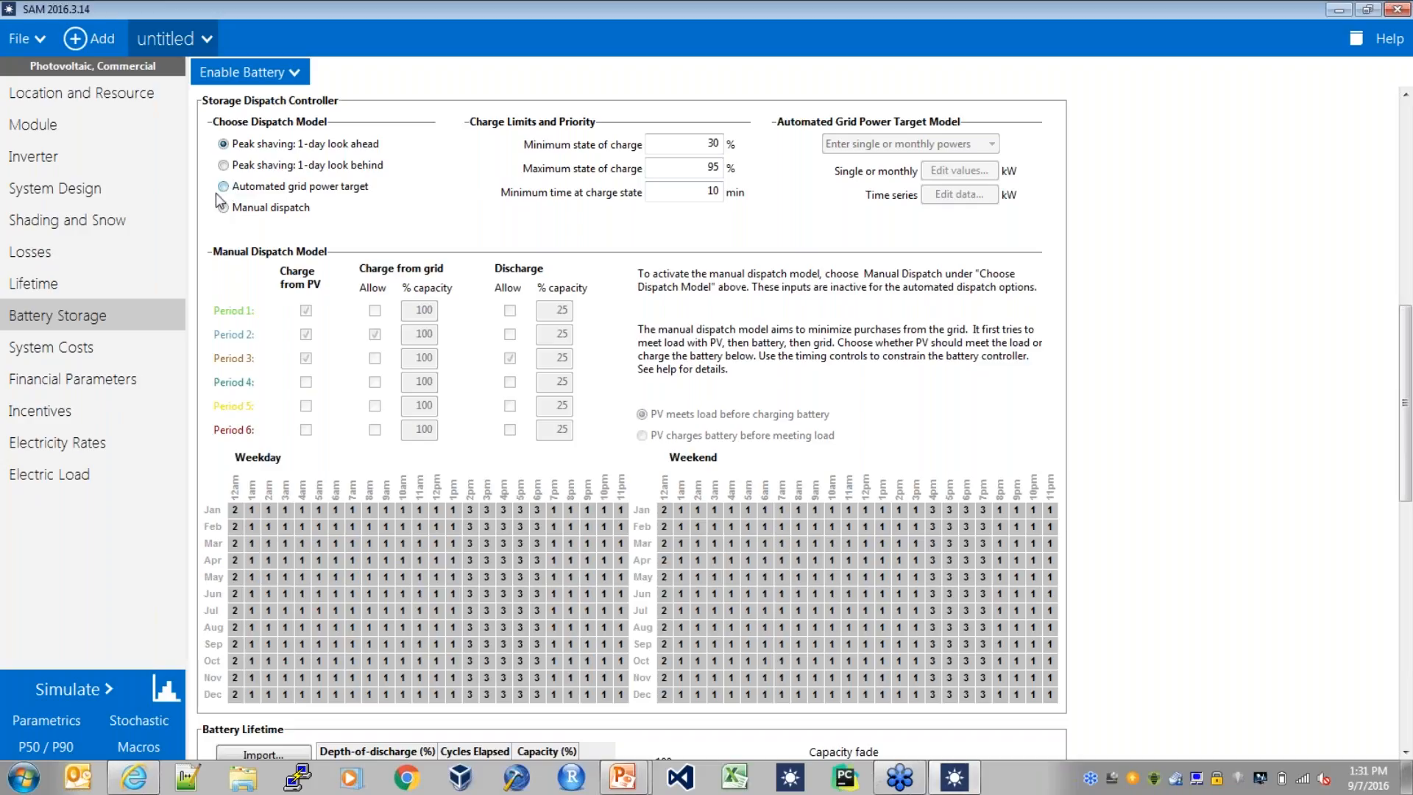
pyautogui.click(224, 210)
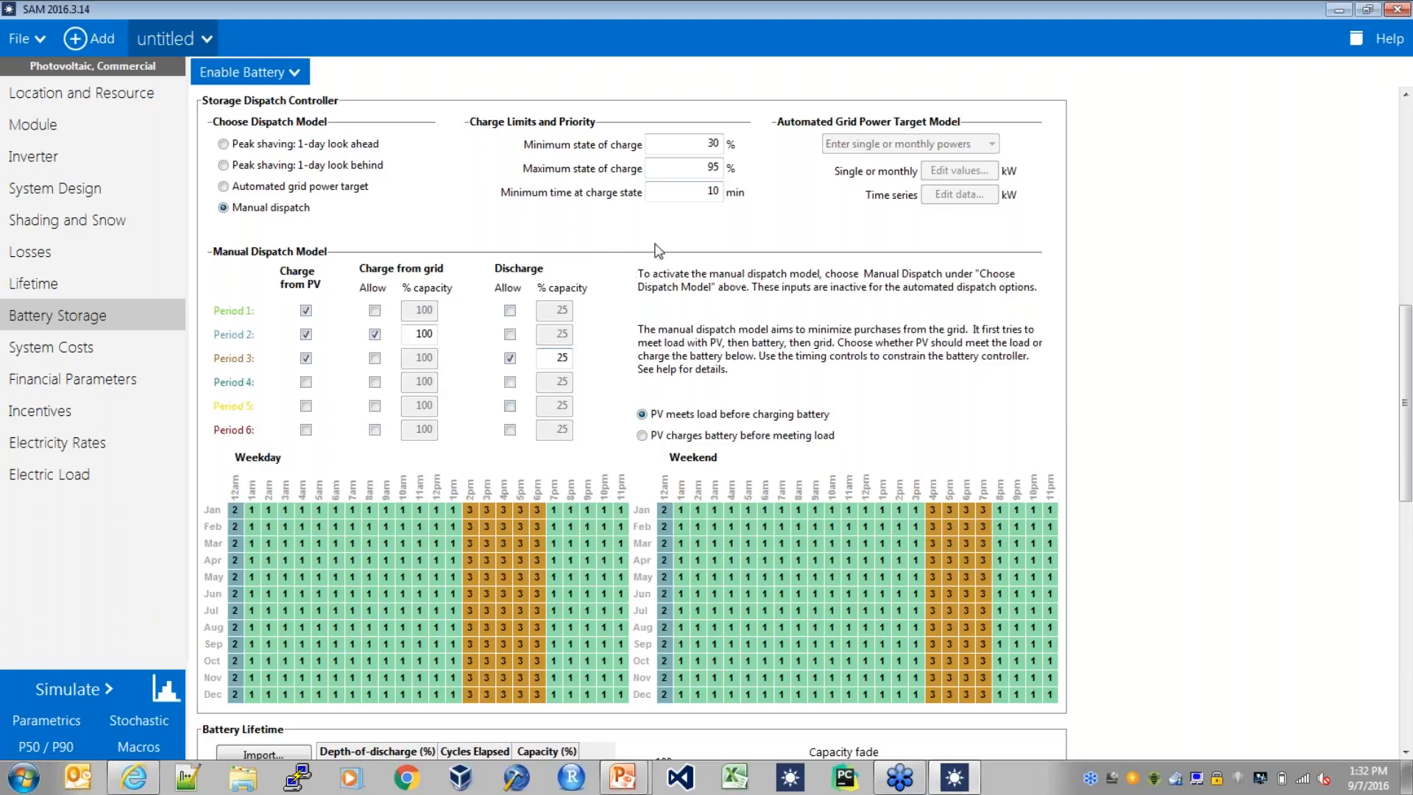
# Search the OpenEI utility rate database for "southern californi" and select Southern California Edison Co among the utilities
pyautogui.click(90, 444)
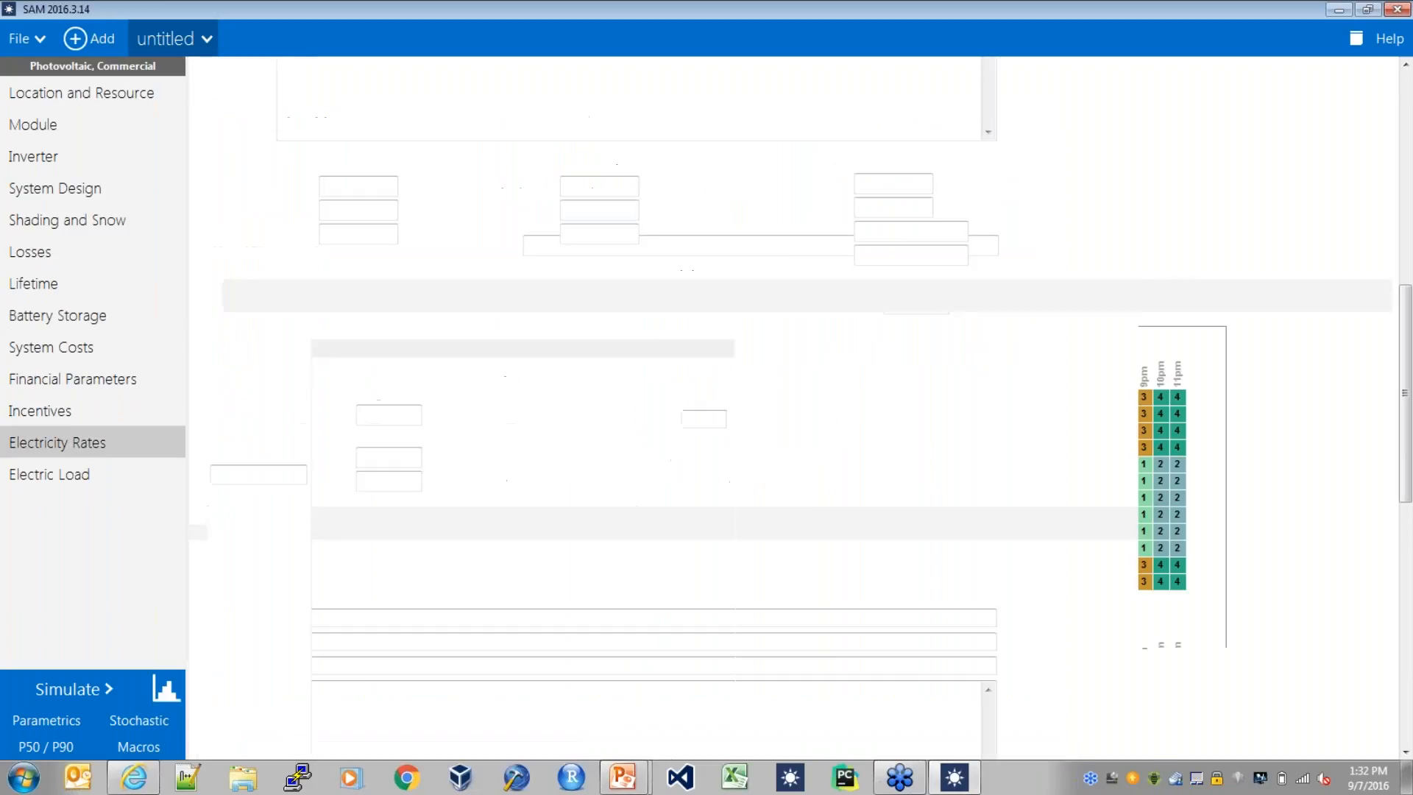
pyautogui.scroll(5, 1087, 164)
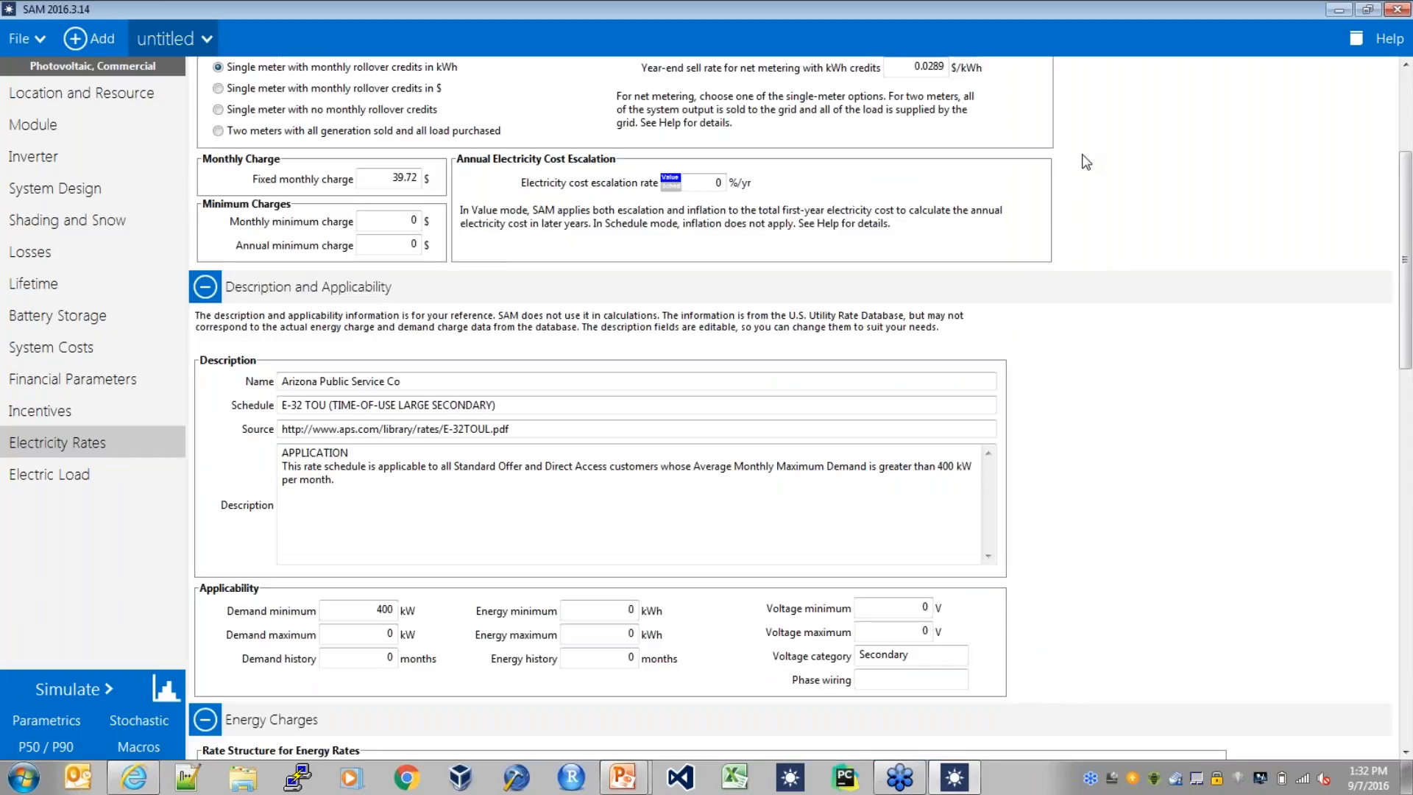
pyautogui.click(1076, 161)
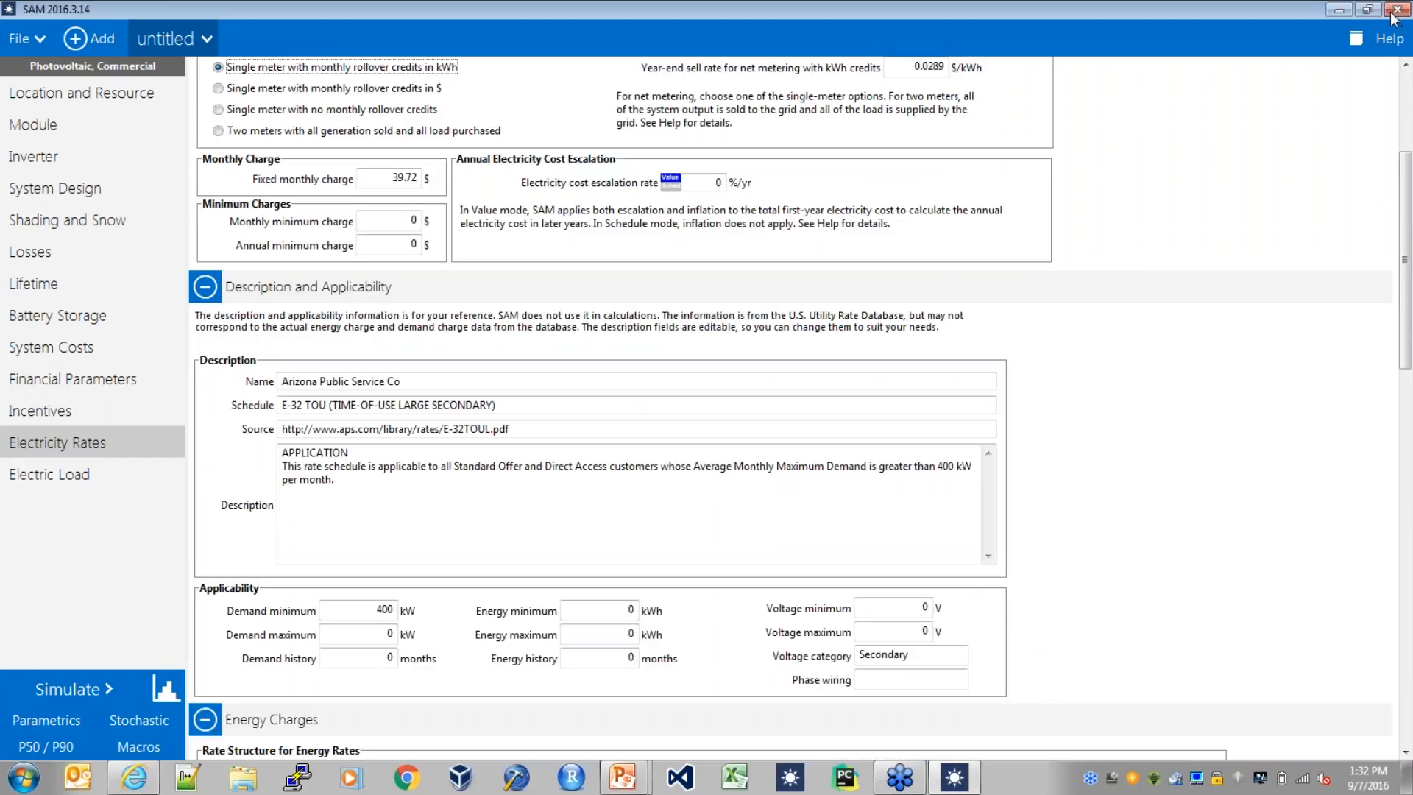
pyautogui.click(1158, 41)
pyautogui.moveTo(1408, 342); pyautogui.dragTo(1408, 251)
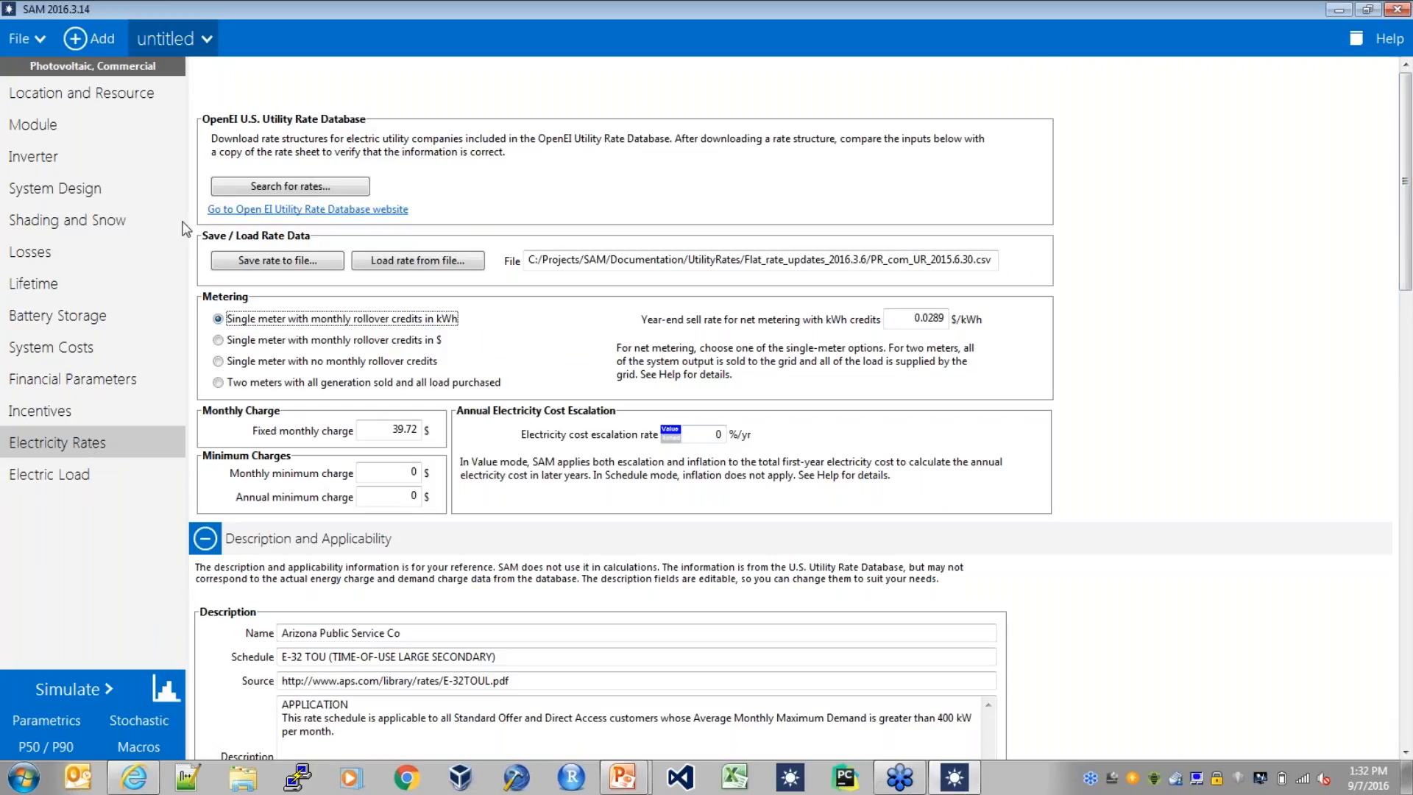
pyautogui.click(334, 192)
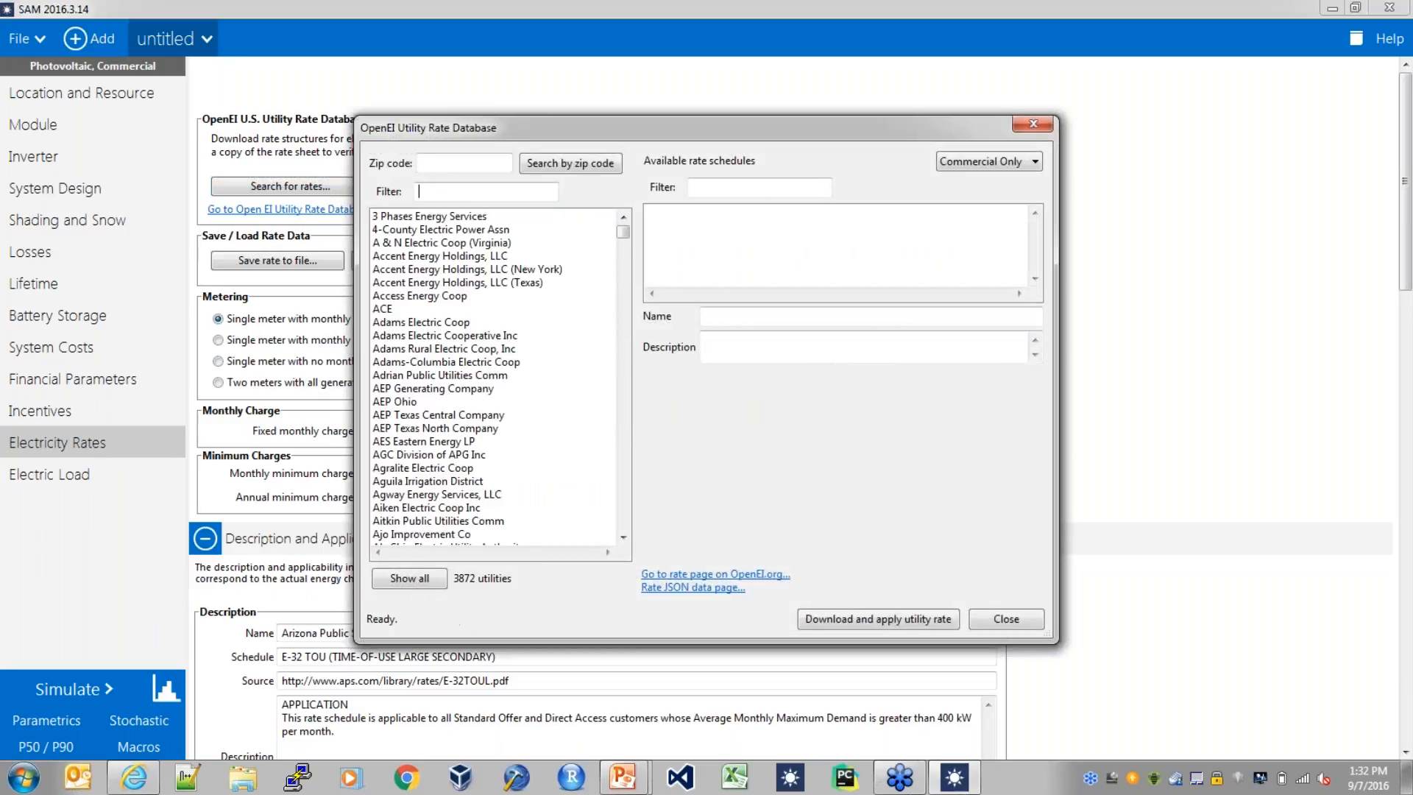
pyautogui.moveTo(495, 129); pyautogui.dragTo(510, 68)
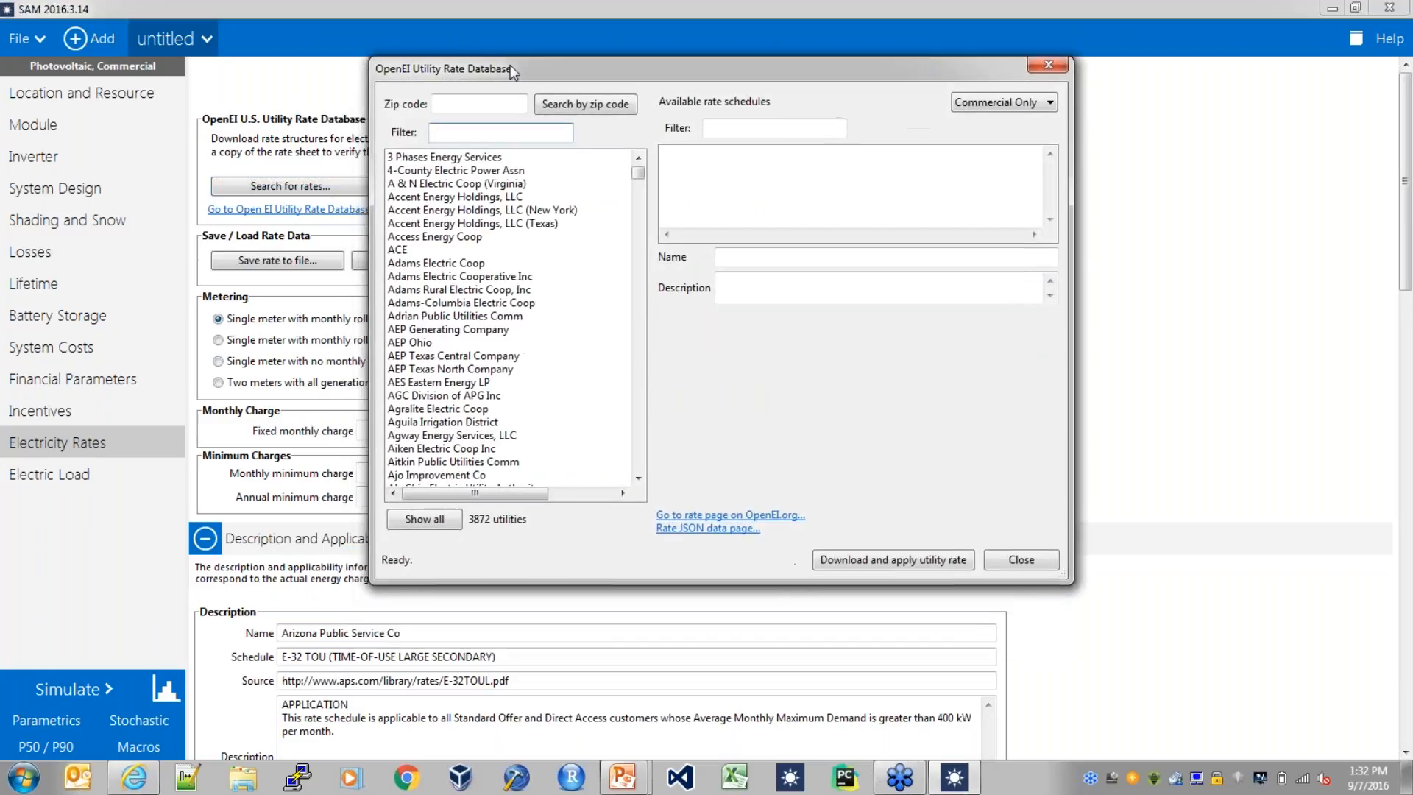
pyautogui.click(491, 133)
pyautogui.write('sout')
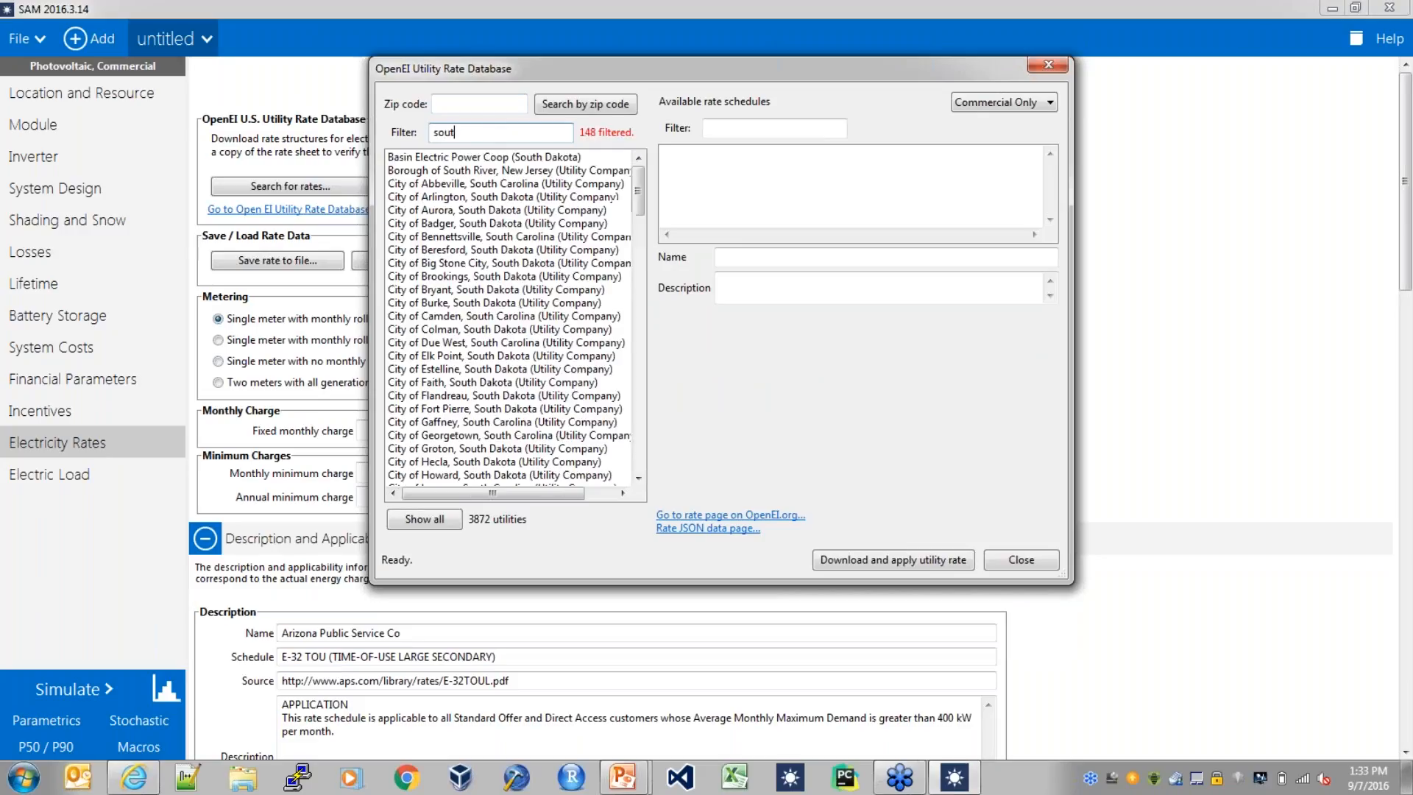
pyautogui.write('hern calif')
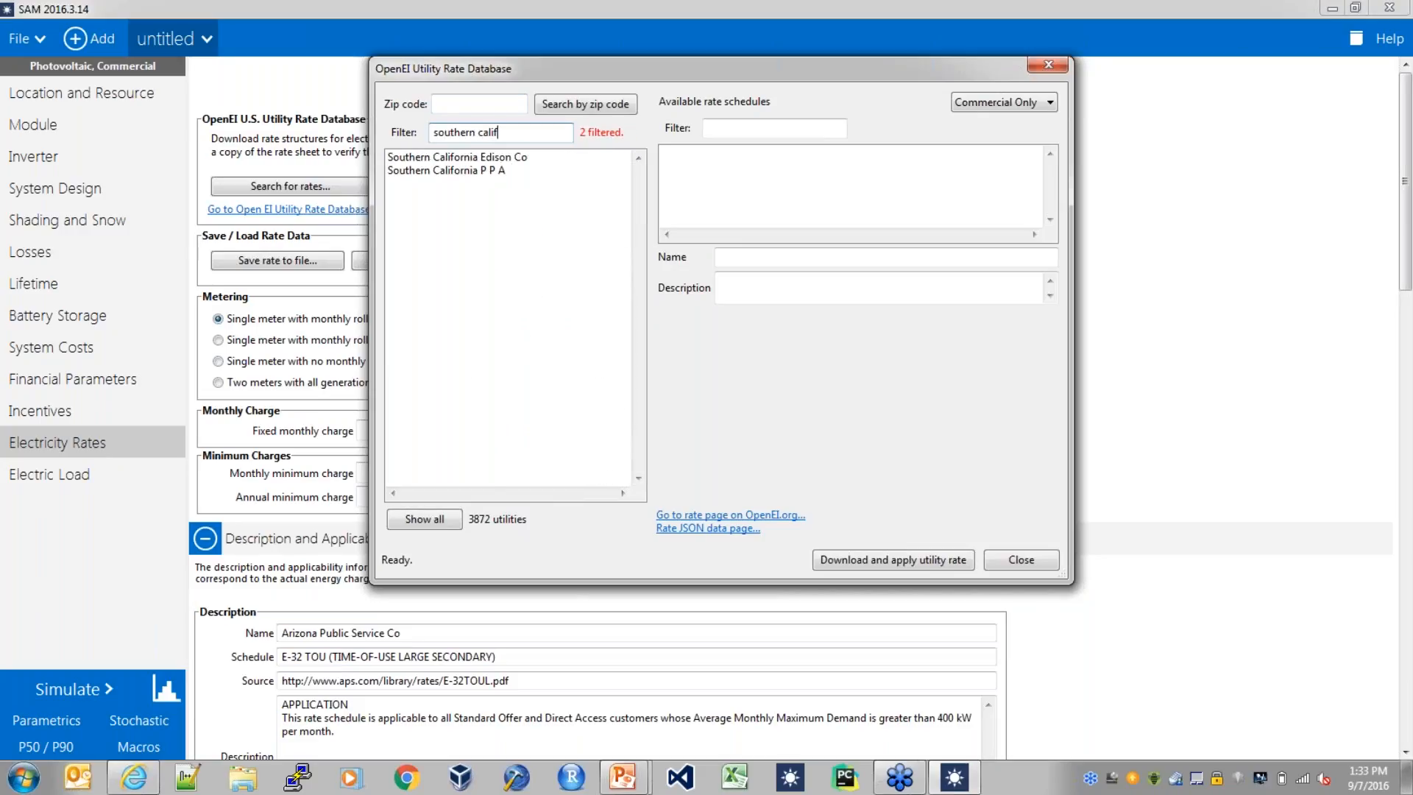
pyautogui.write('orni')
pyautogui.click(488, 157)
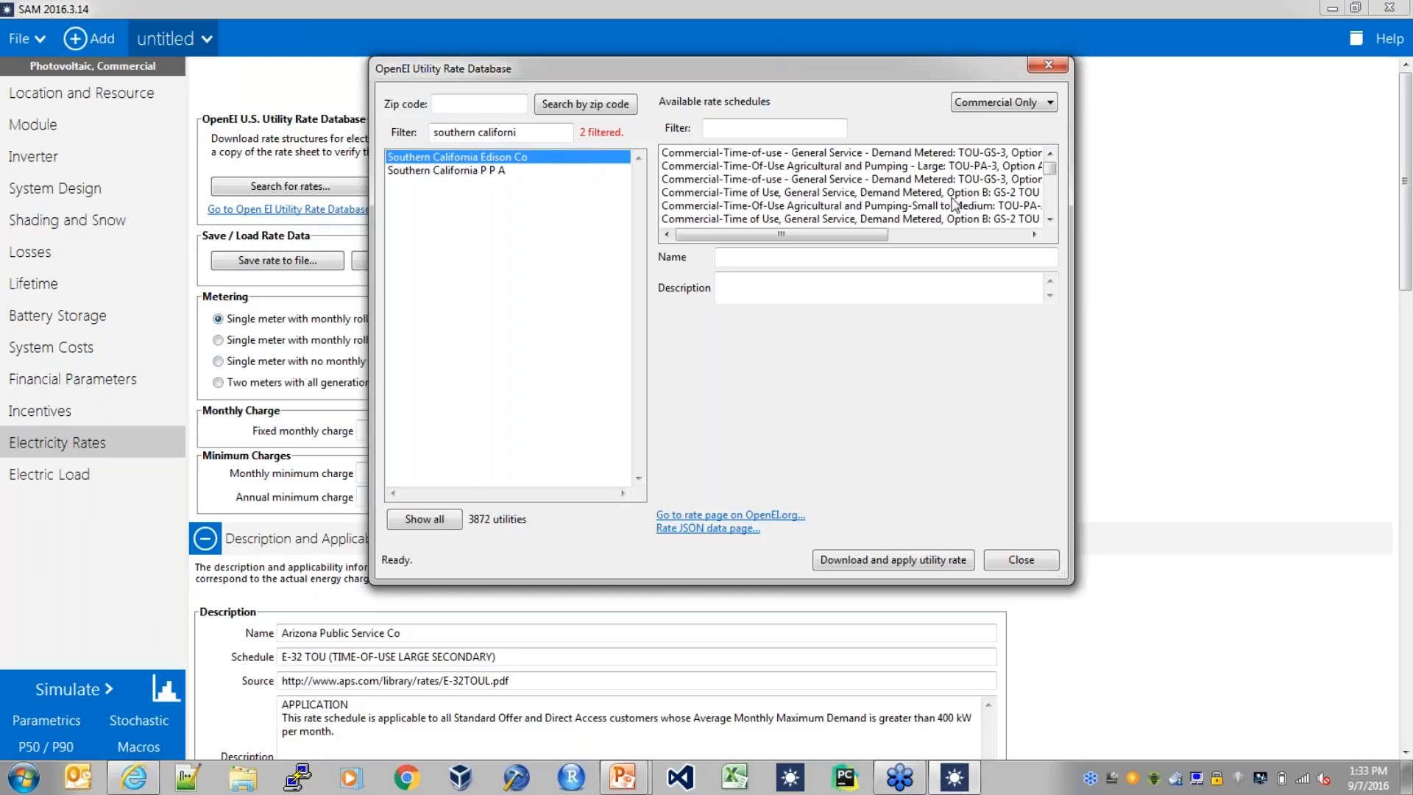
# Download and apply the commercial rate schedule Time of Use, General Service, Demand Metered, TOU-GS-2, Option B
pyautogui.moveTo(1054, 181); pyautogui.dragTo(1051, 213)
pyautogui.click(1012, 219)
pyautogui.moveTo(856, 236); pyautogui.dragTo(924, 237)
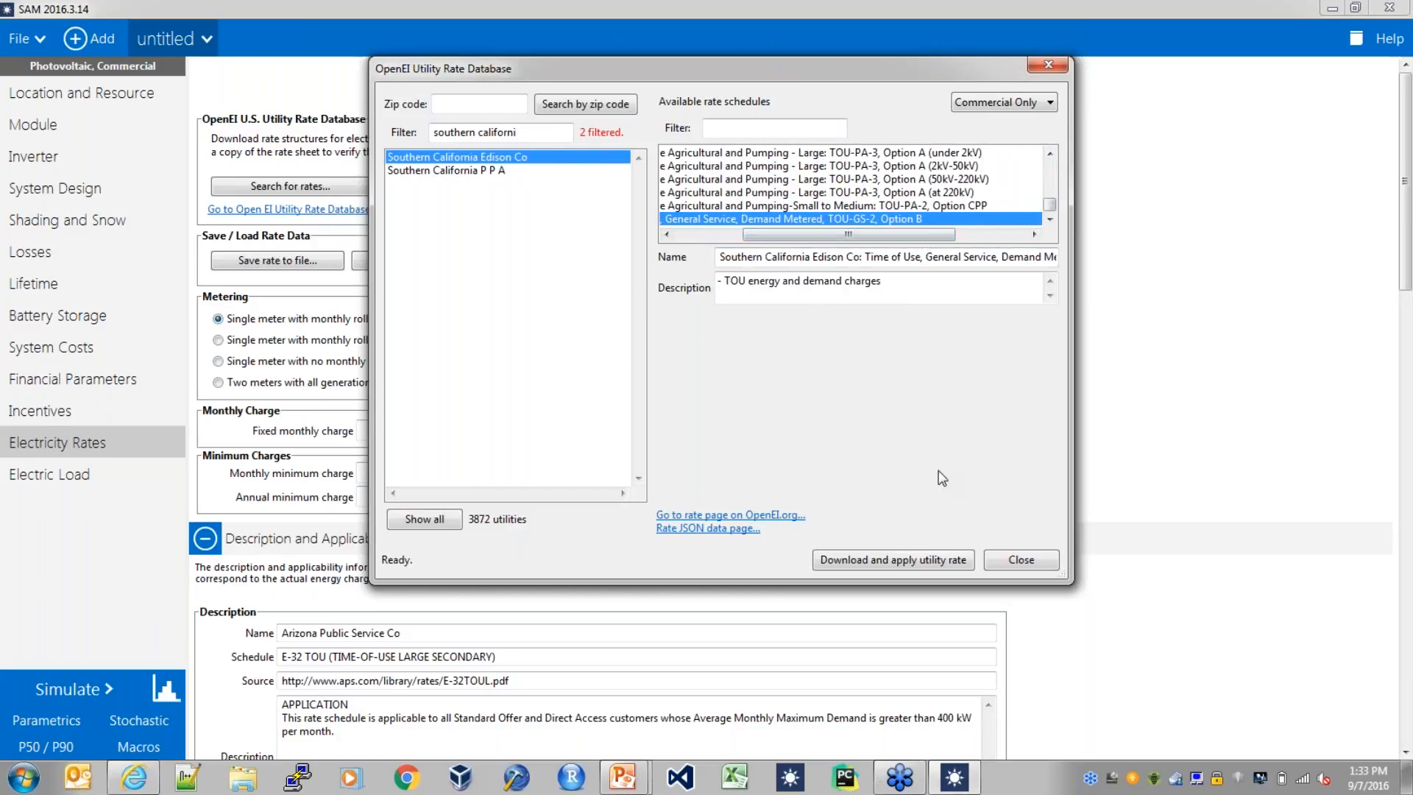
pyautogui.click(901, 564)
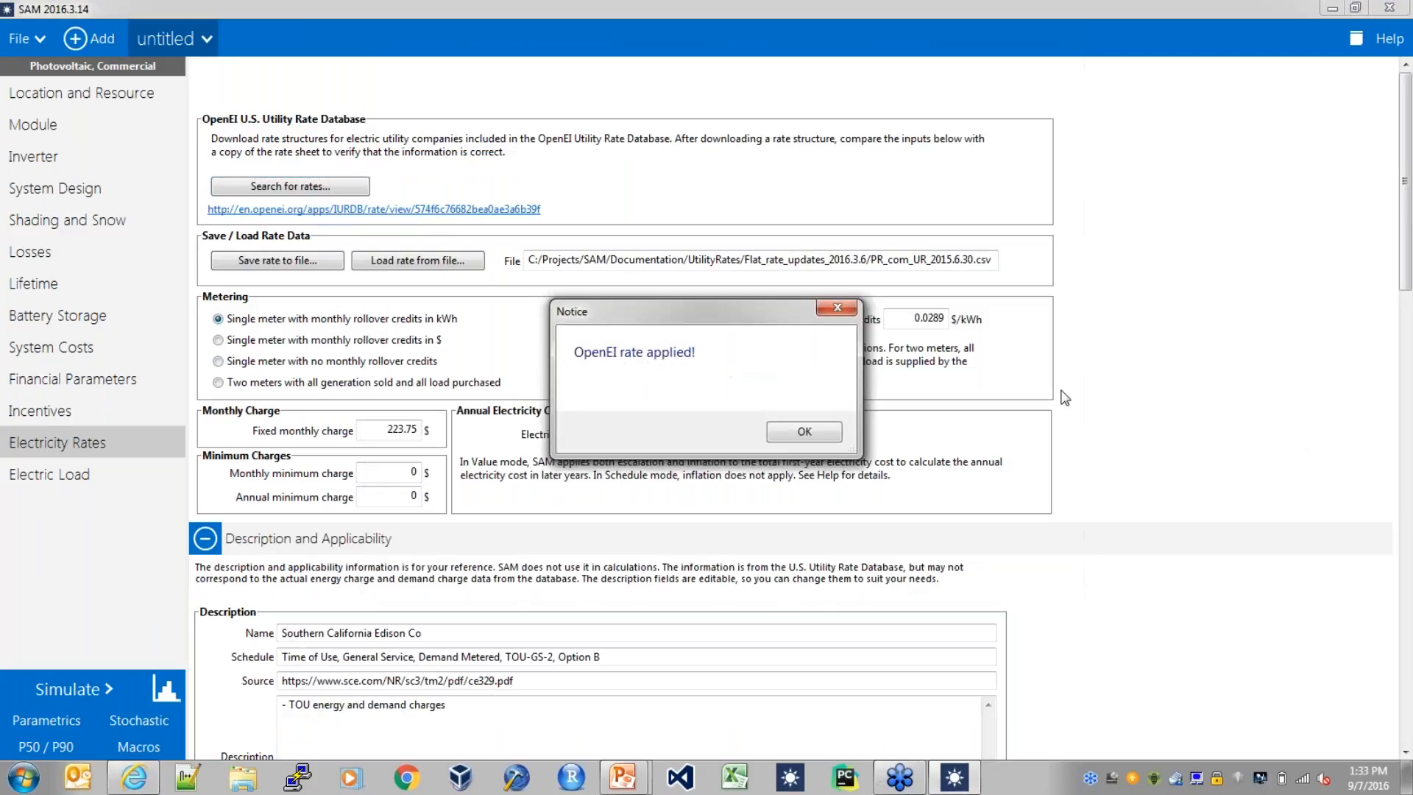
pyautogui.click(805, 430)
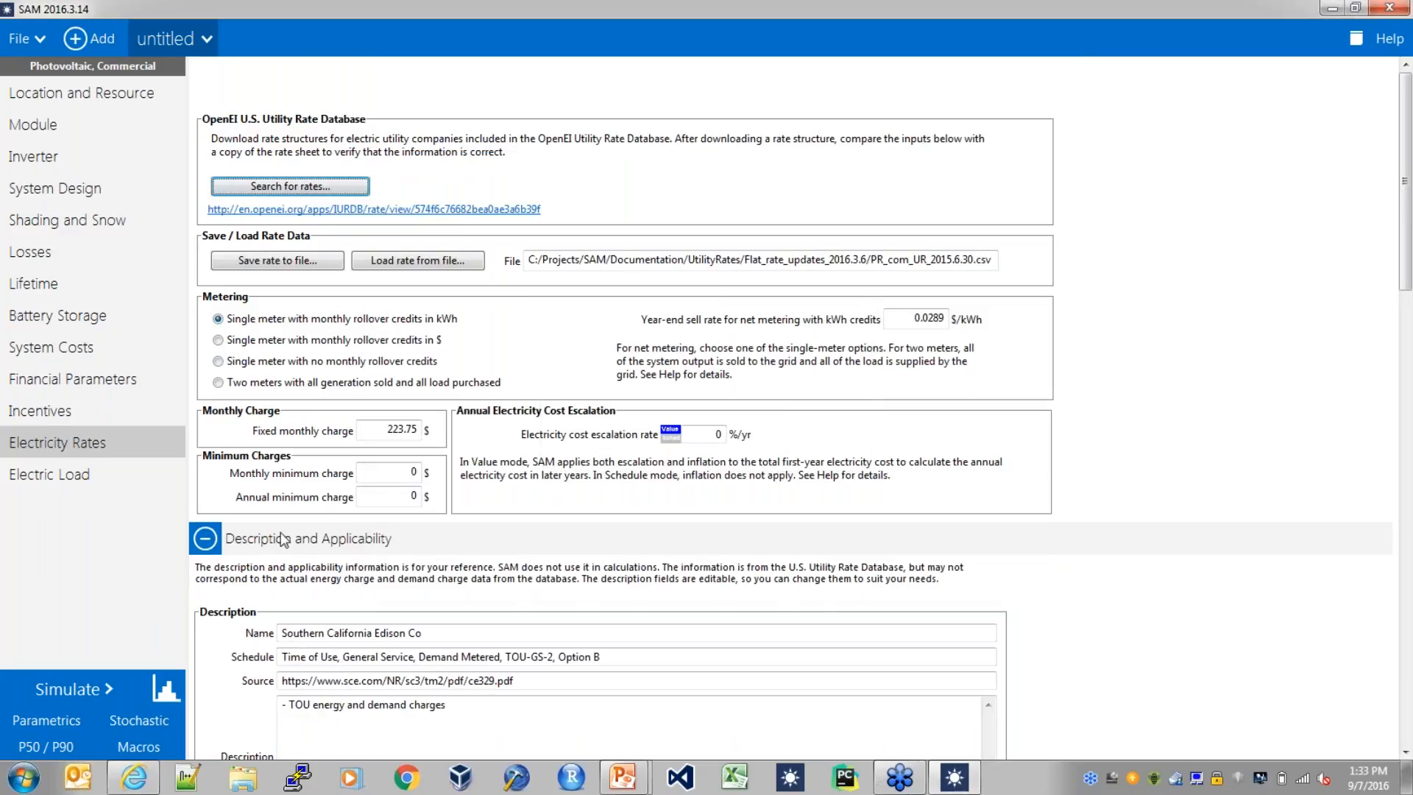
# Examine the energy charge rate structure, comparing the weekday summer afternoon peak period with the buy rates for each period
pyautogui.click(206, 540)
pyautogui.moveTo(1409, 330); pyautogui.dragTo(1408, 509)
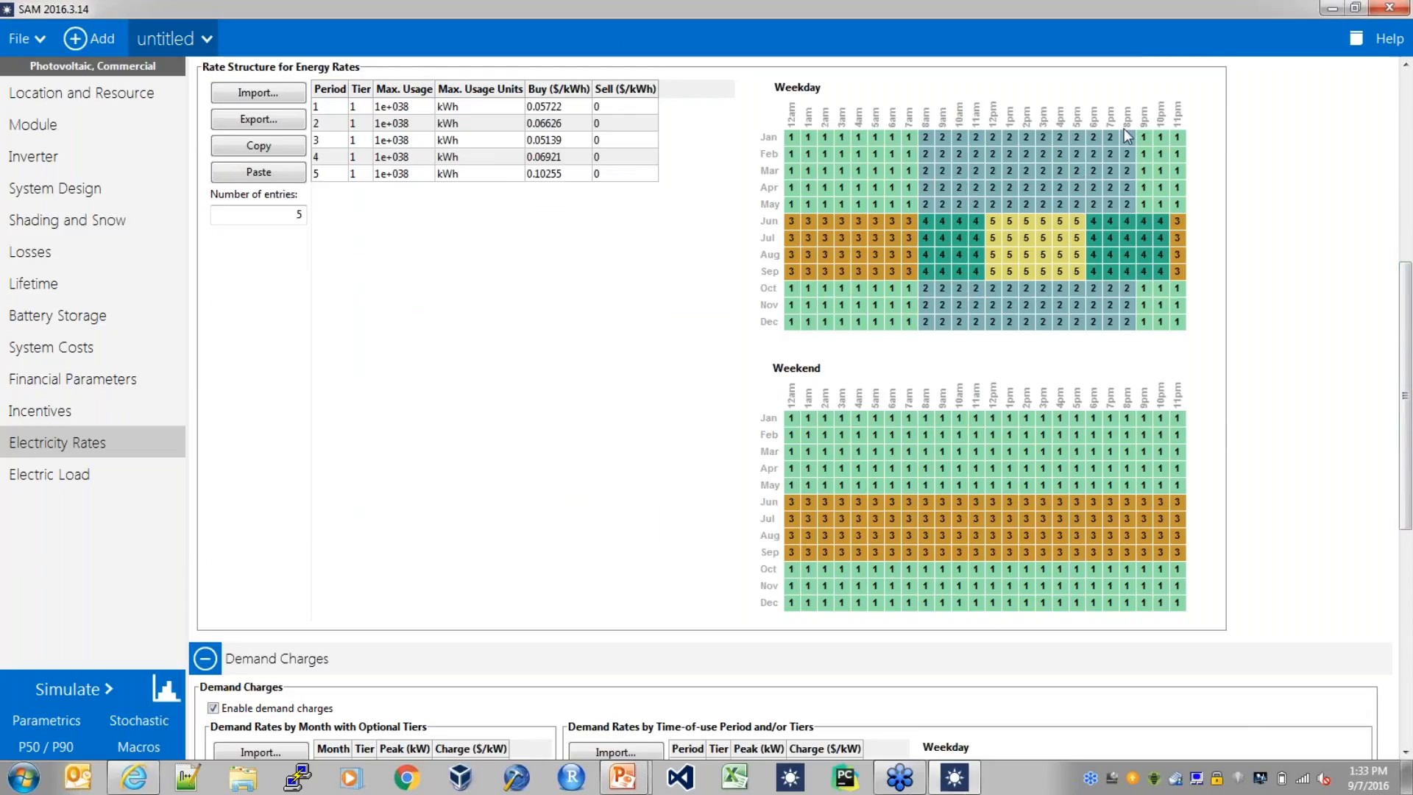
pyautogui.moveTo(992, 221); pyautogui.dragTo(1071, 286)
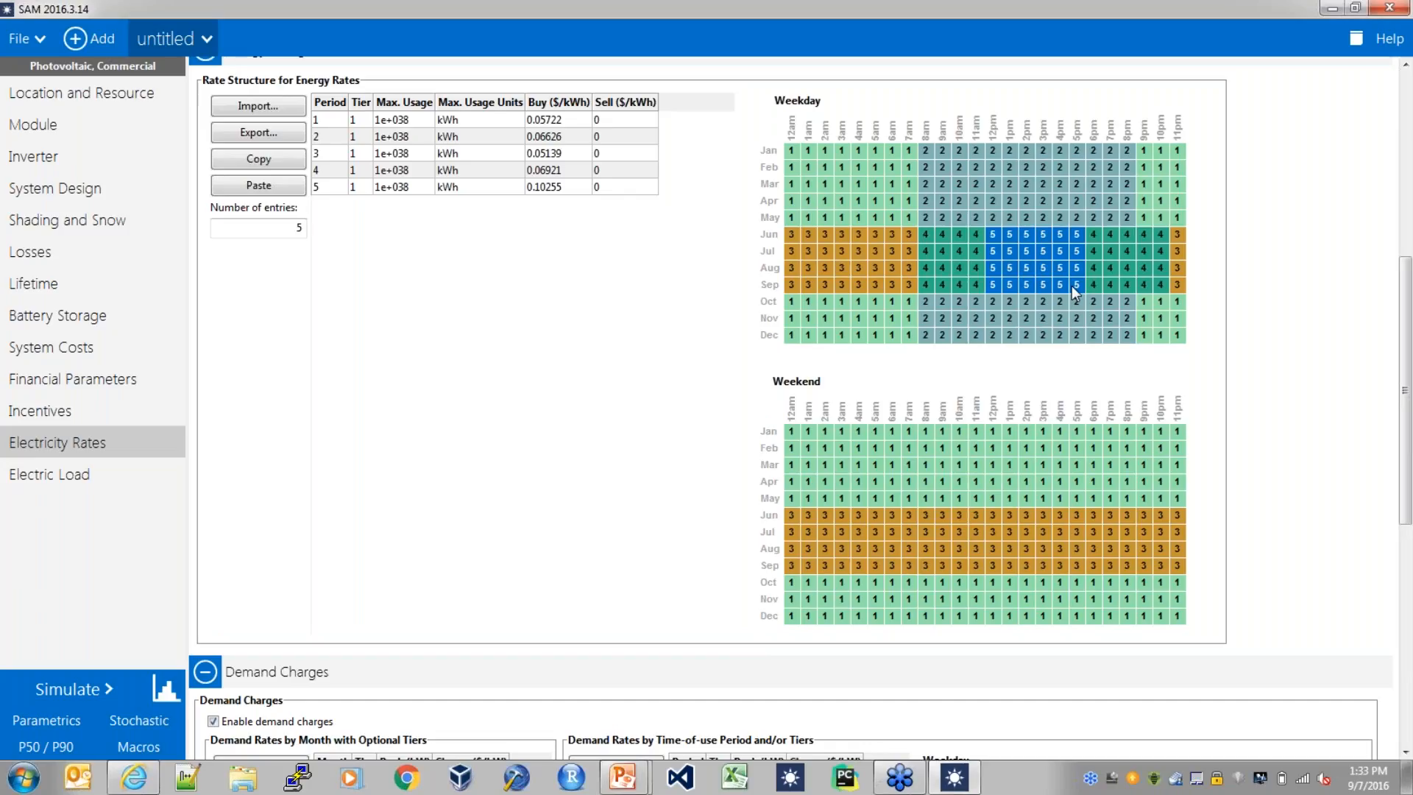
pyautogui.click(1073, 286)
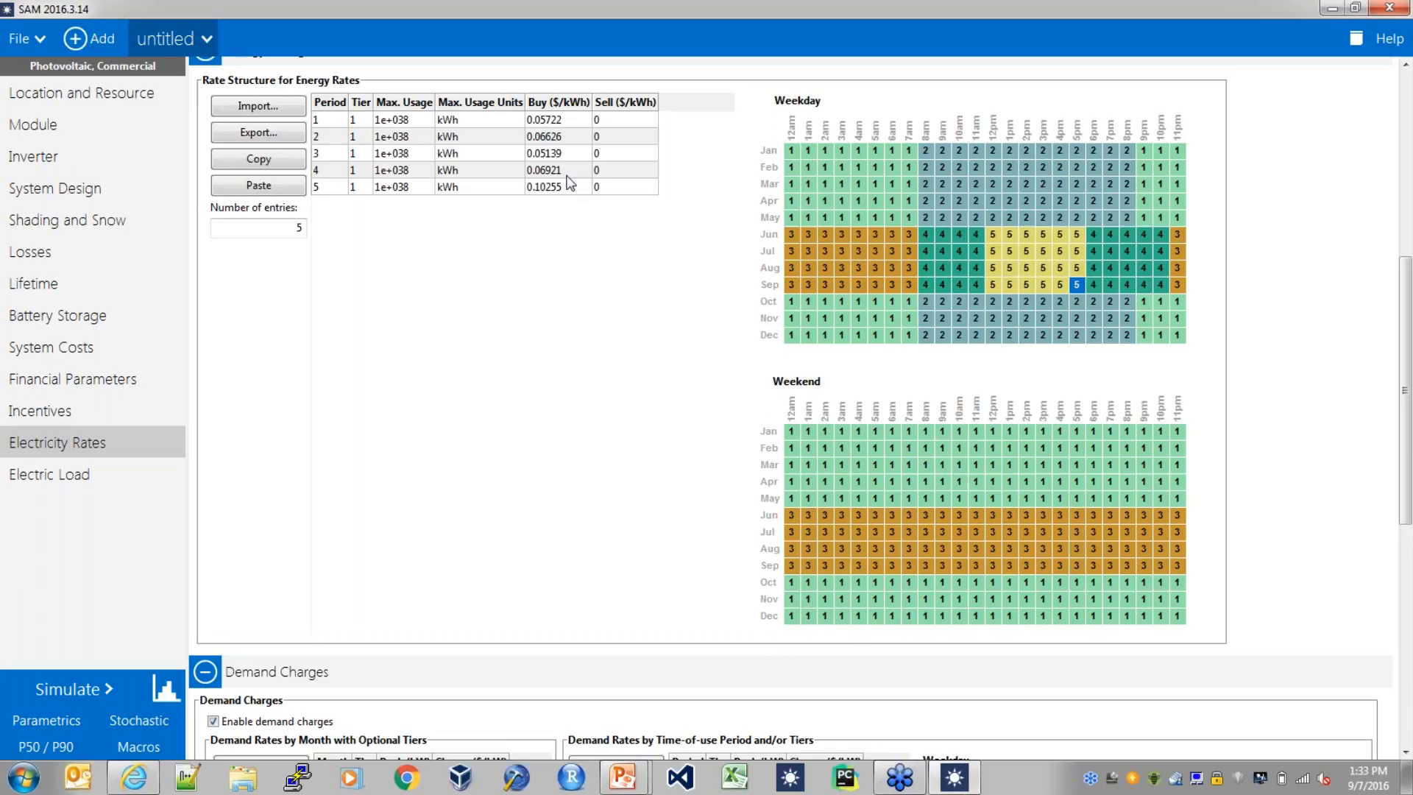
pyautogui.moveTo(792, 150); pyautogui.dragTo(808, 150)
pyautogui.click(561, 119)
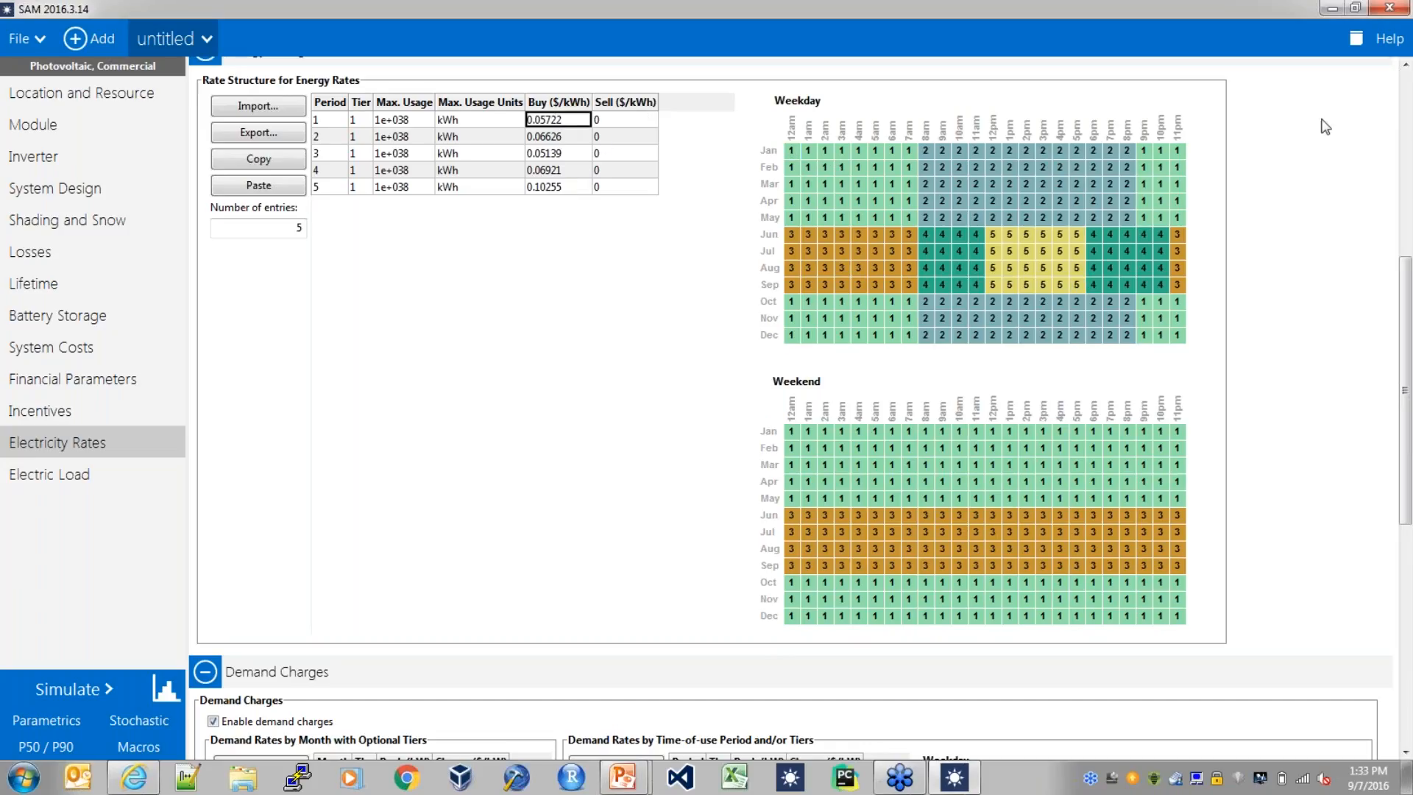
# Examine the demand charges by time-of-use period, including weekday summer afternoons, and the monthly demand rates from January to December
pyautogui.moveTo(1407, 368); pyautogui.dragTo(1409, 587)
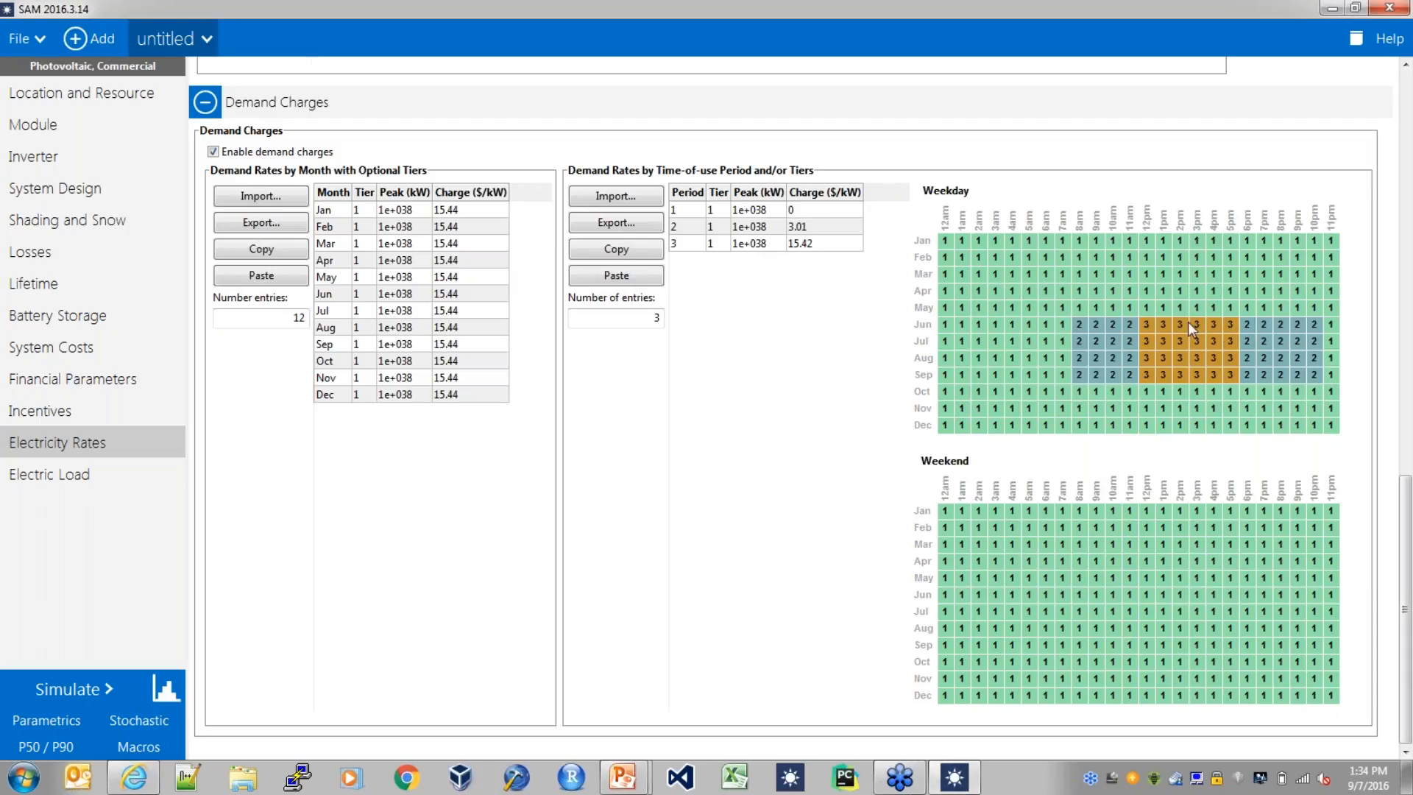
pyautogui.moveTo(1148, 324); pyautogui.dragTo(1226, 371)
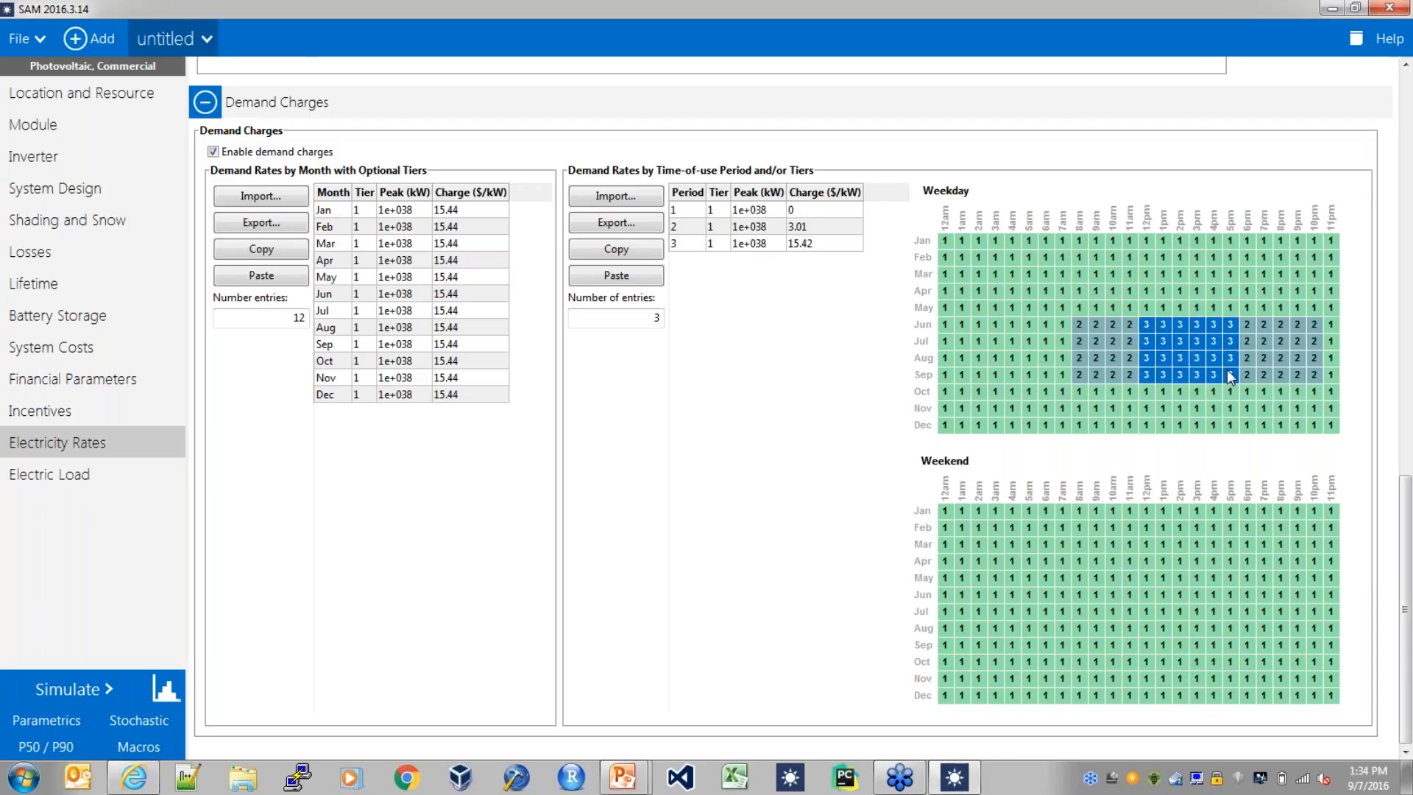
pyautogui.click(1150, 327)
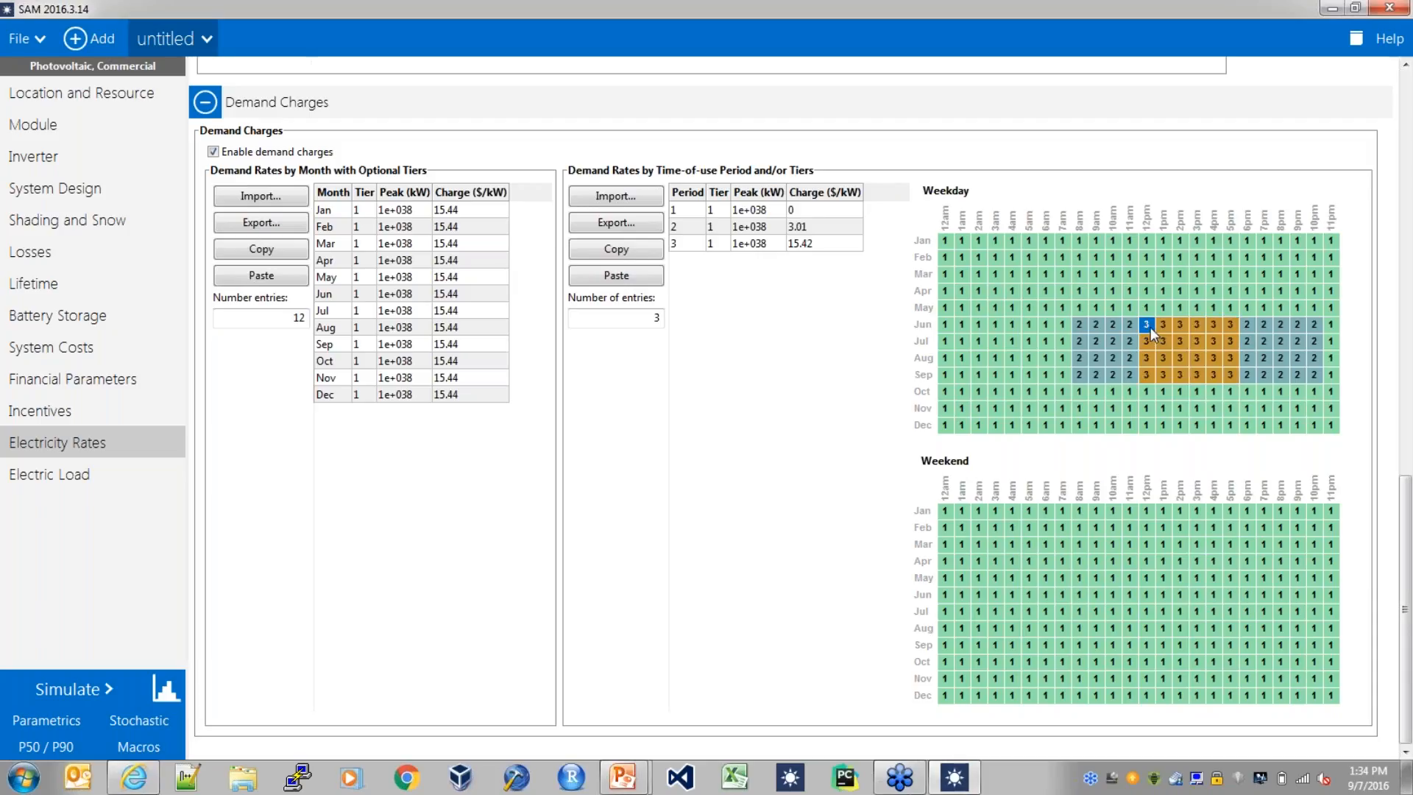
pyautogui.click(813, 244)
pyautogui.click(475, 211)
pyautogui.moveTo(475, 211); pyautogui.dragTo(448, 394)
pyautogui.click(452, 399)
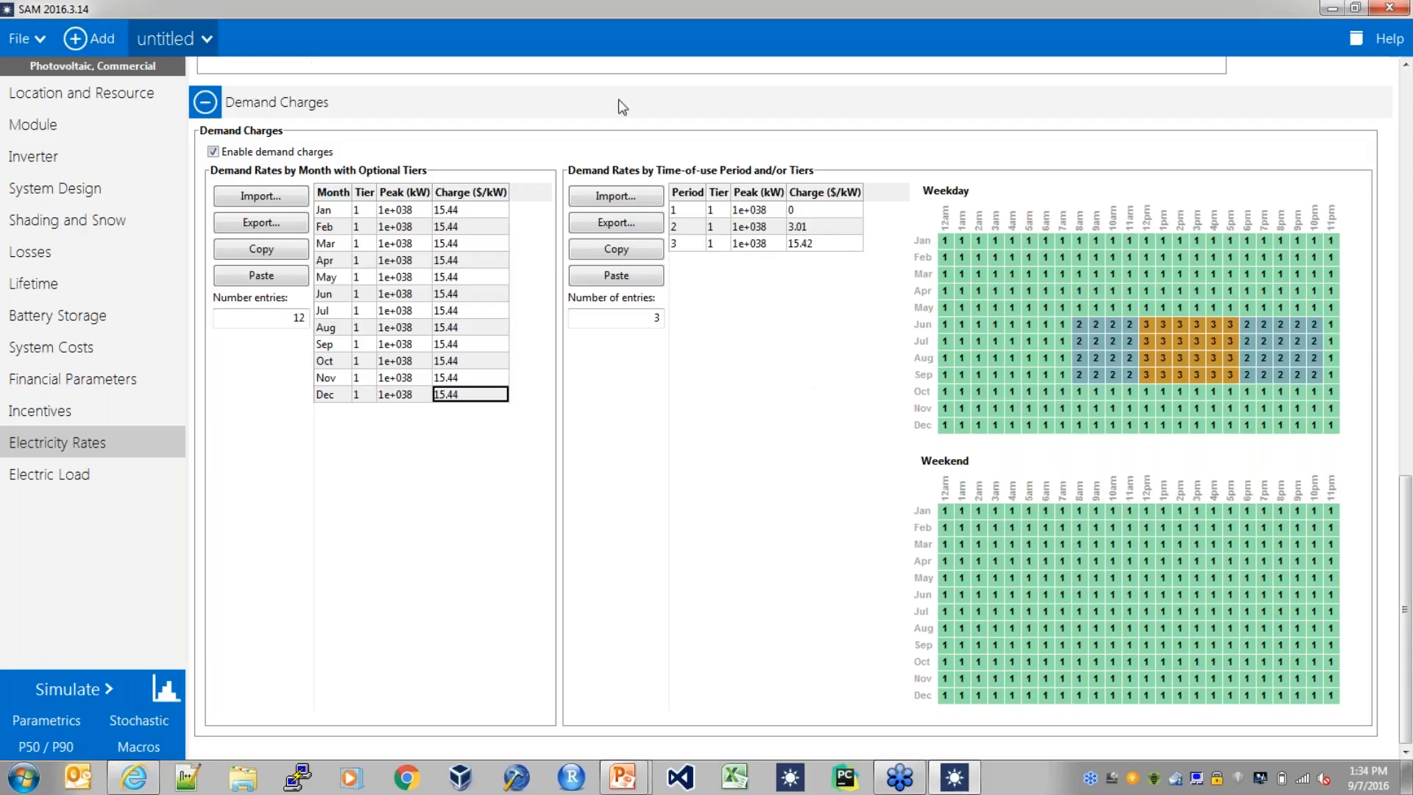
# Assign period 2 to the weekday hours from 12am to 3am for all months in the battery's manual dispatch schedule
pyautogui.click(67, 322)
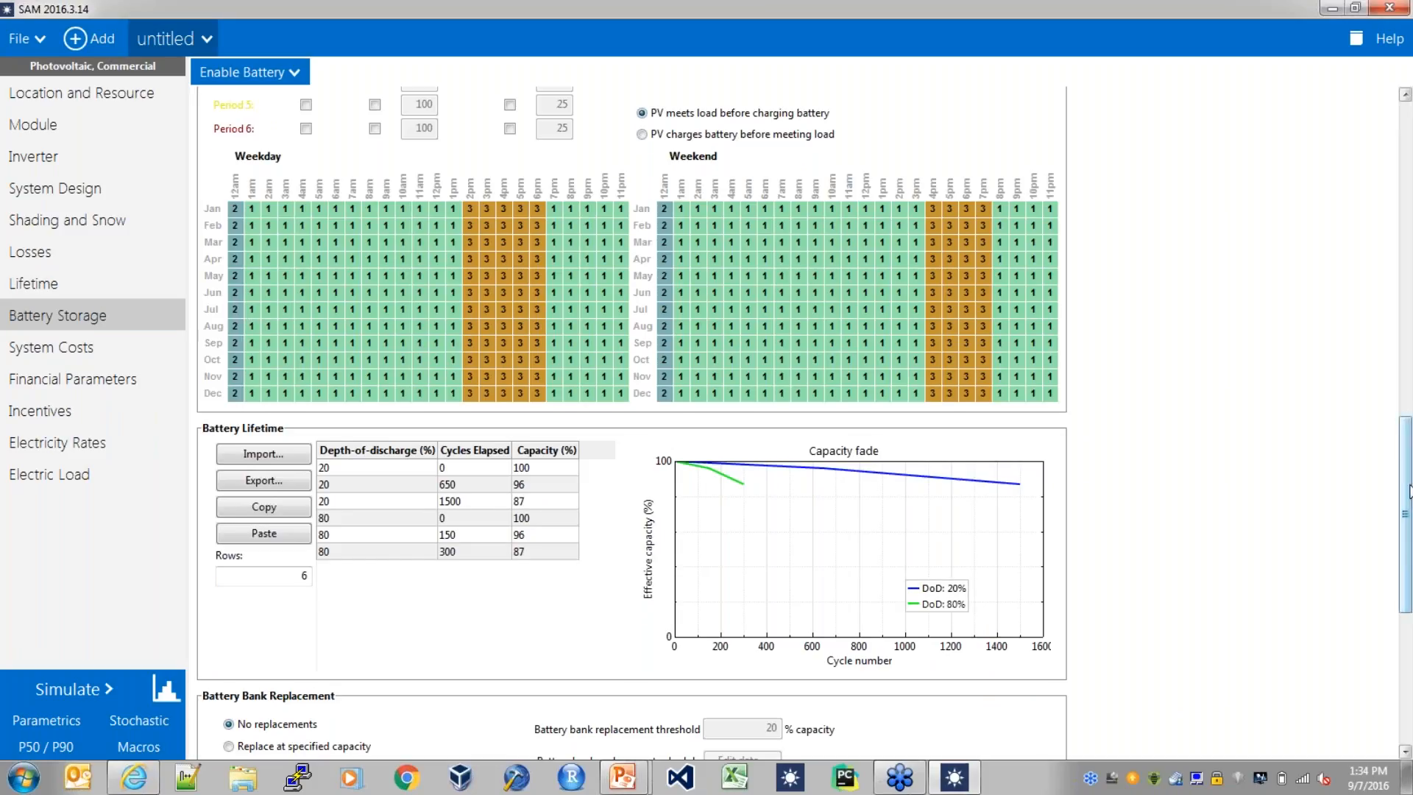
pyautogui.moveTo(1408, 490); pyautogui.dragTo(1395, 400)
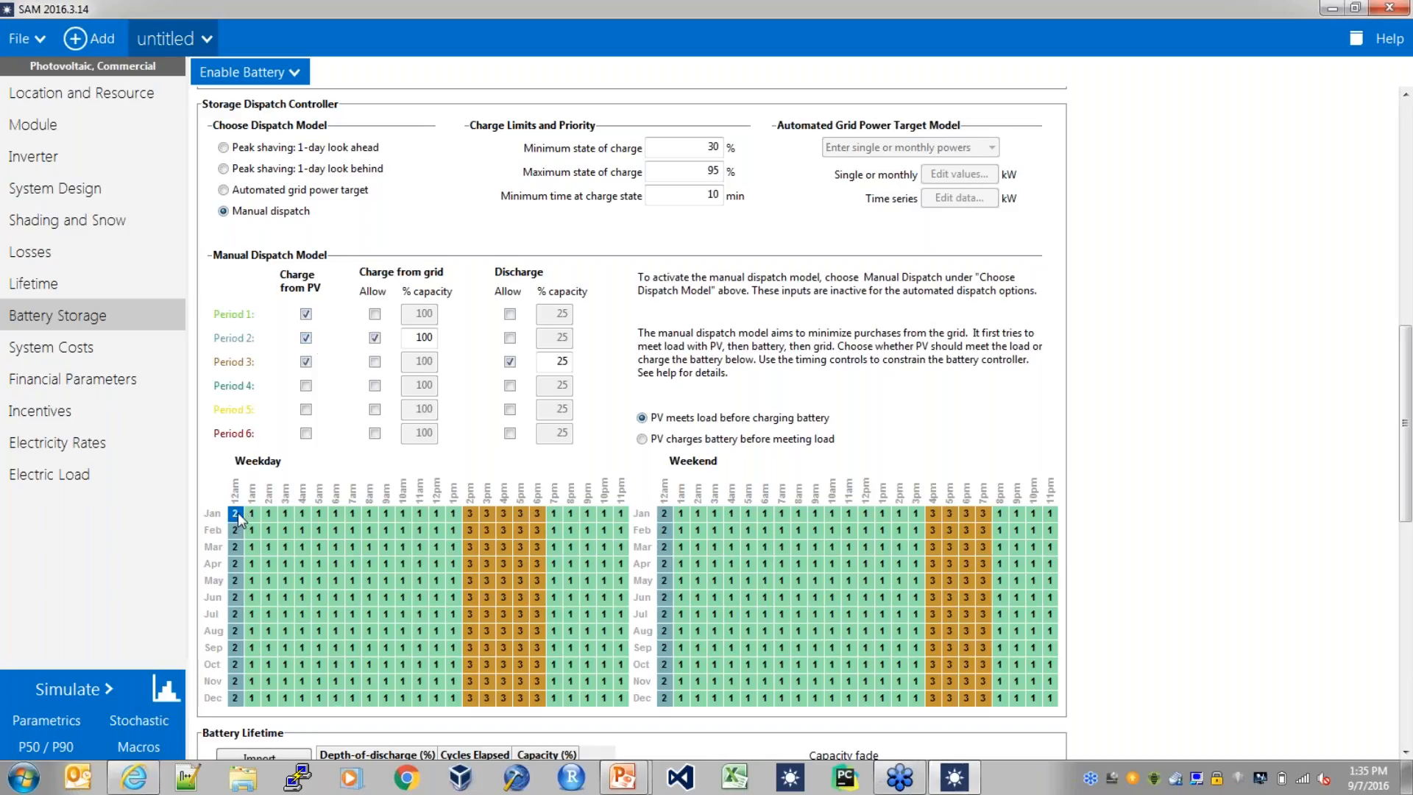
pyautogui.moveTo(245, 513); pyautogui.dragTo(294, 702)
pyautogui.press('2')
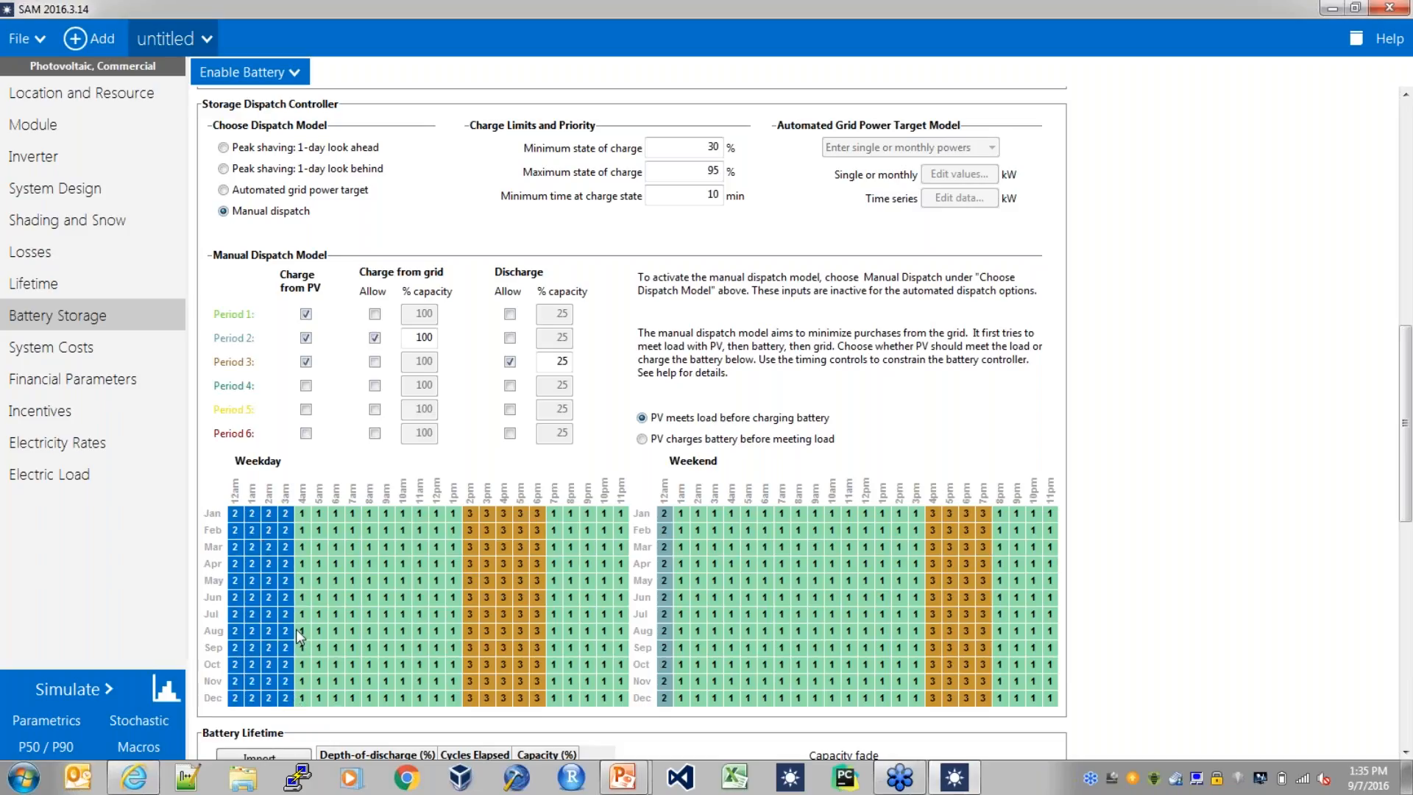
pyautogui.click(250, 515)
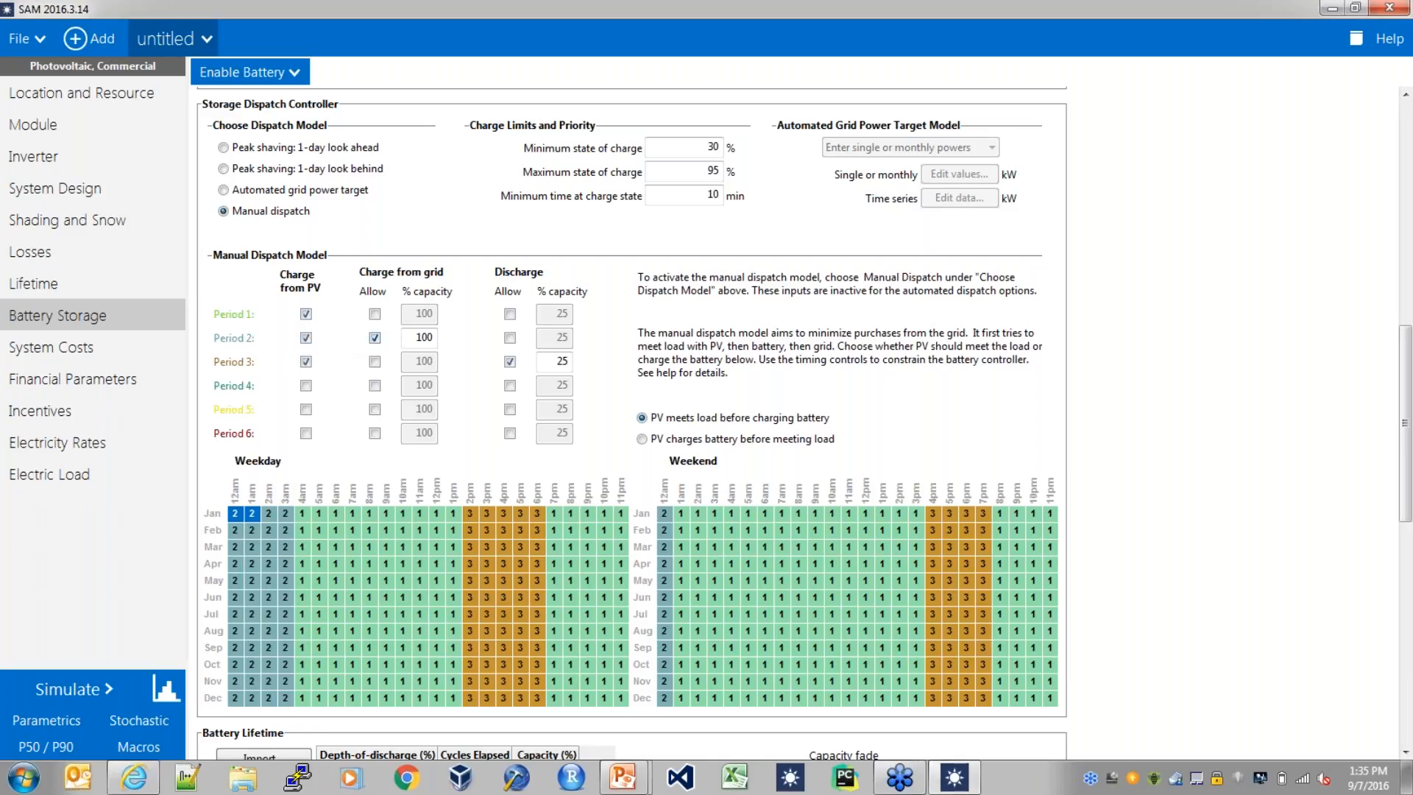
# Set the charge-from-grid capacity of dispatch period 2 to 25 %
pyautogui.moveTo(416, 339); pyautogui.dragTo(431, 338)
pyautogui.write('25')
pyautogui.press('Return')
pyautogui.click(424, 337)
# Assign period 3 to the weekday hours from 12pm to 5pm and period 1 to 6pm for all months
pyautogui.click(469, 514)
pyautogui.moveTo(440, 511); pyautogui.dragTo(527, 703)
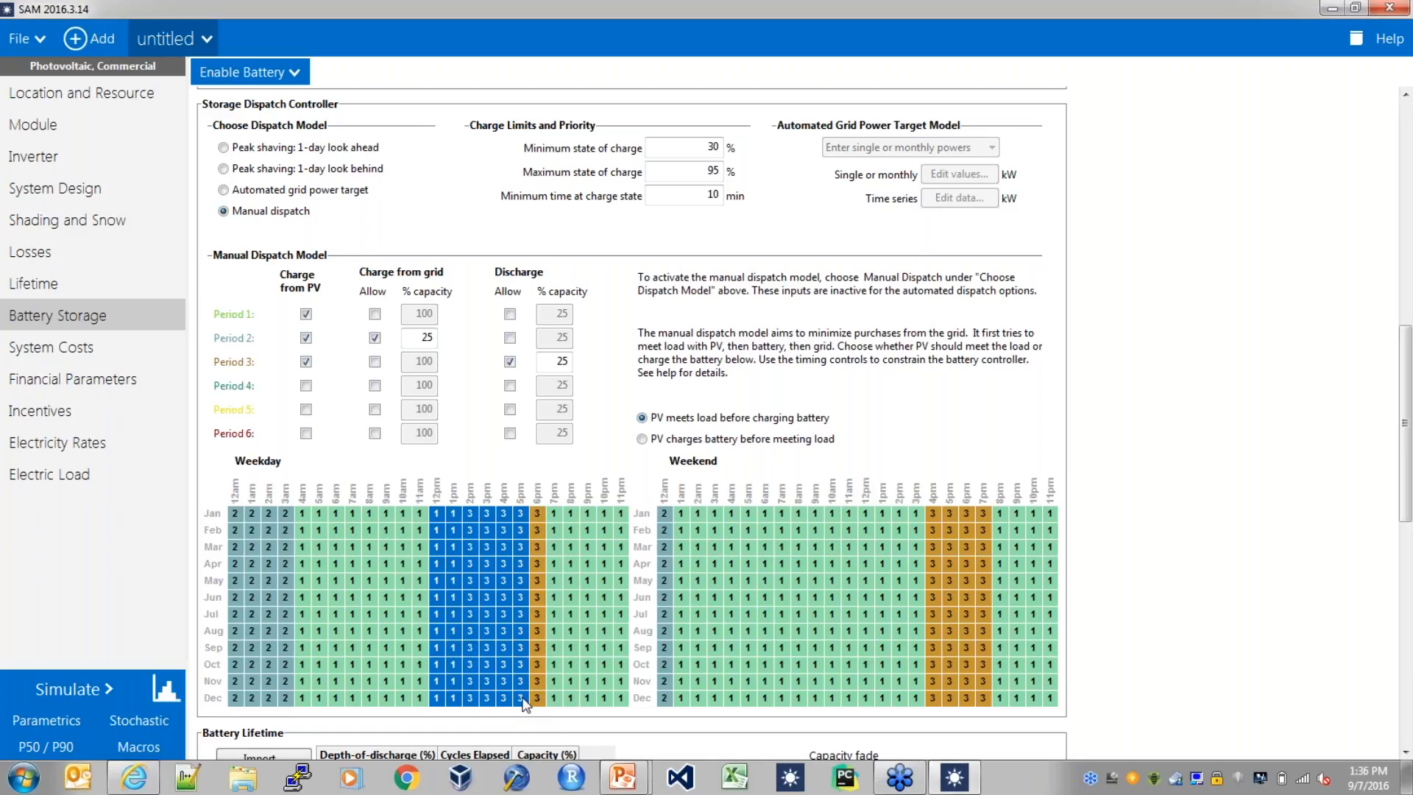
pyautogui.write('3')
pyautogui.moveTo(545, 626); pyautogui.dragTo(541, 698)
pyautogui.write('1')
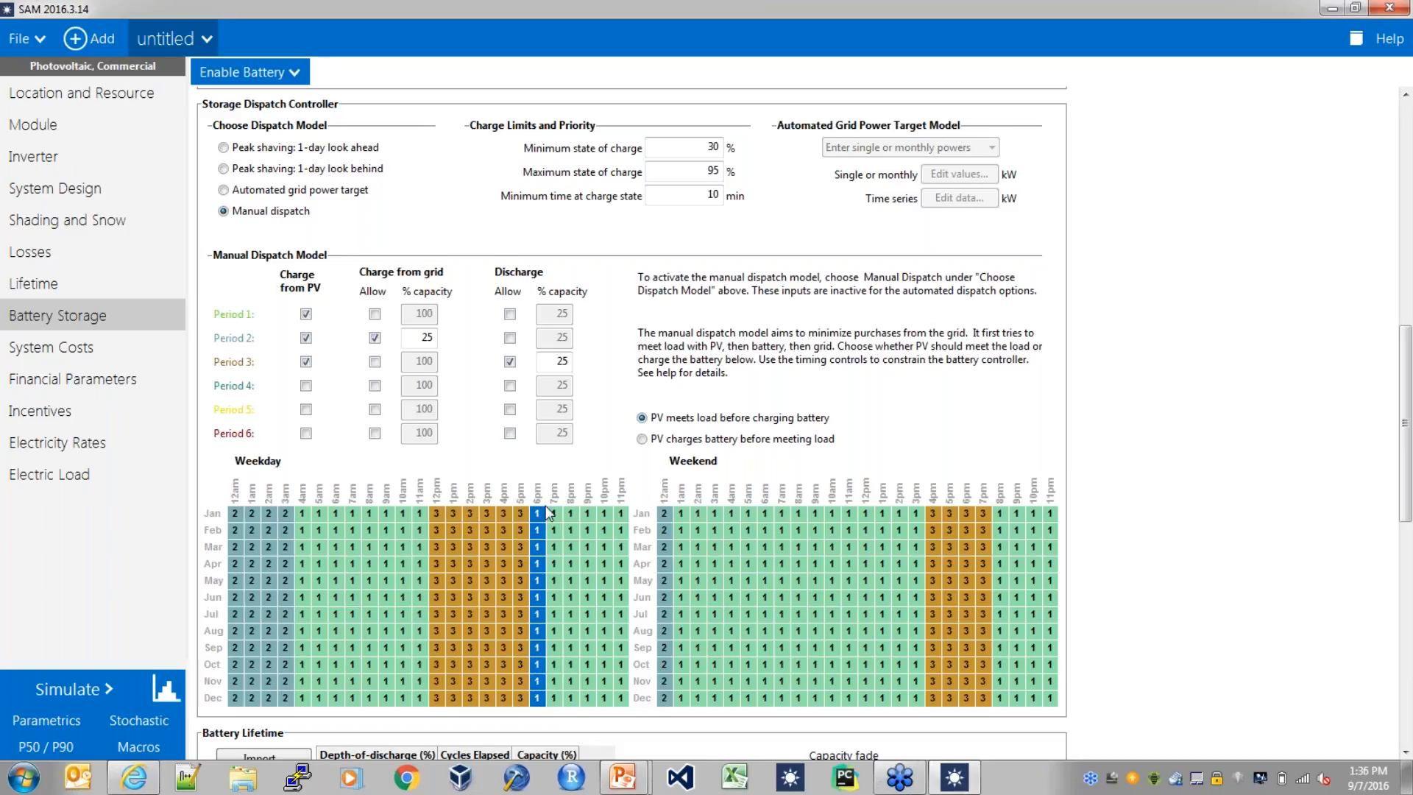
# Set the discharge capacity of dispatch period 3 to 16 %
pyautogui.click(548, 362)
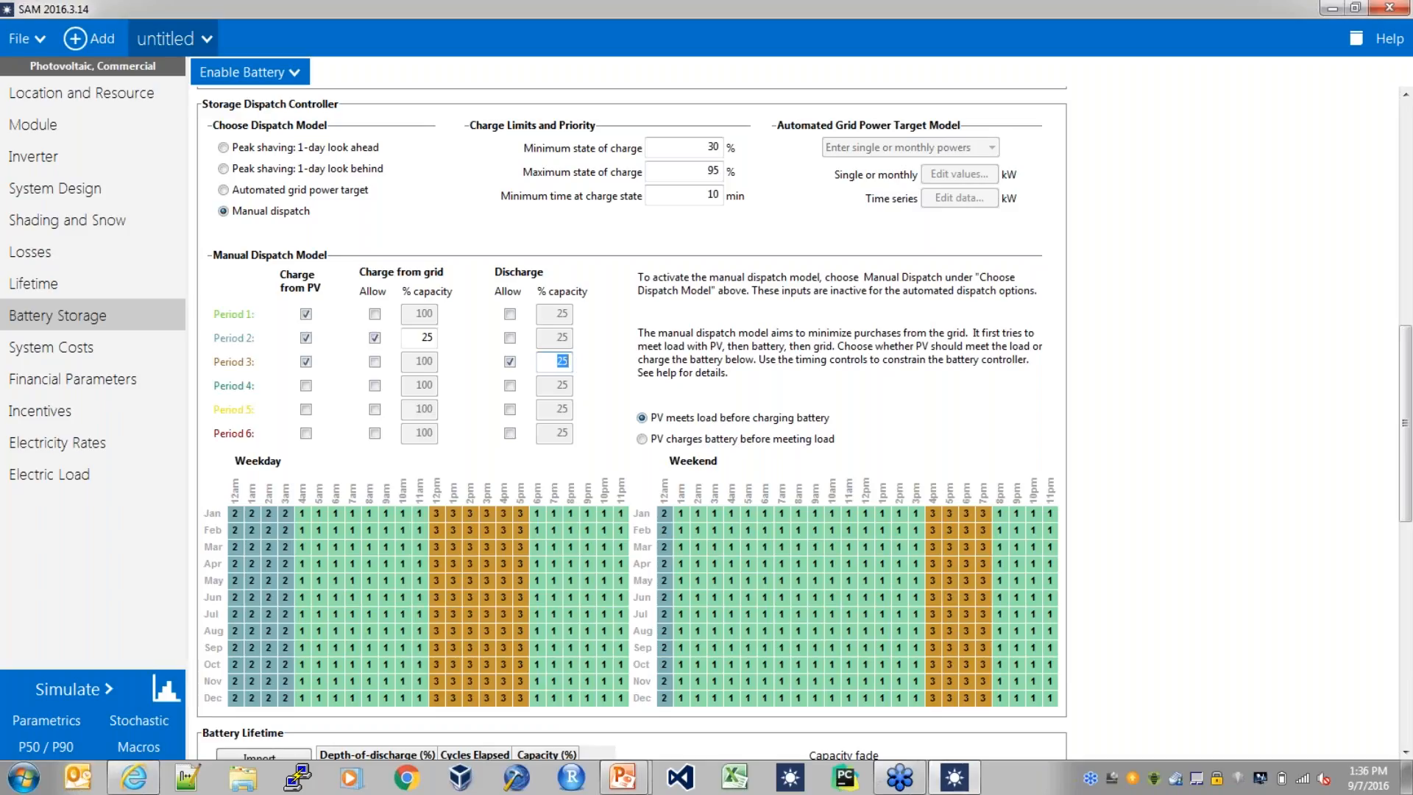
pyautogui.write('16')
pyautogui.press('Return')
# Assign period 1 to every hour of the weekend dispatch schedule for all months, keeping charging from PV allowed in period 1
pyautogui.moveTo(665, 513); pyautogui.dragTo(782, 563)
pyautogui.moveTo(950, 655); pyautogui.dragTo(1065, 707)
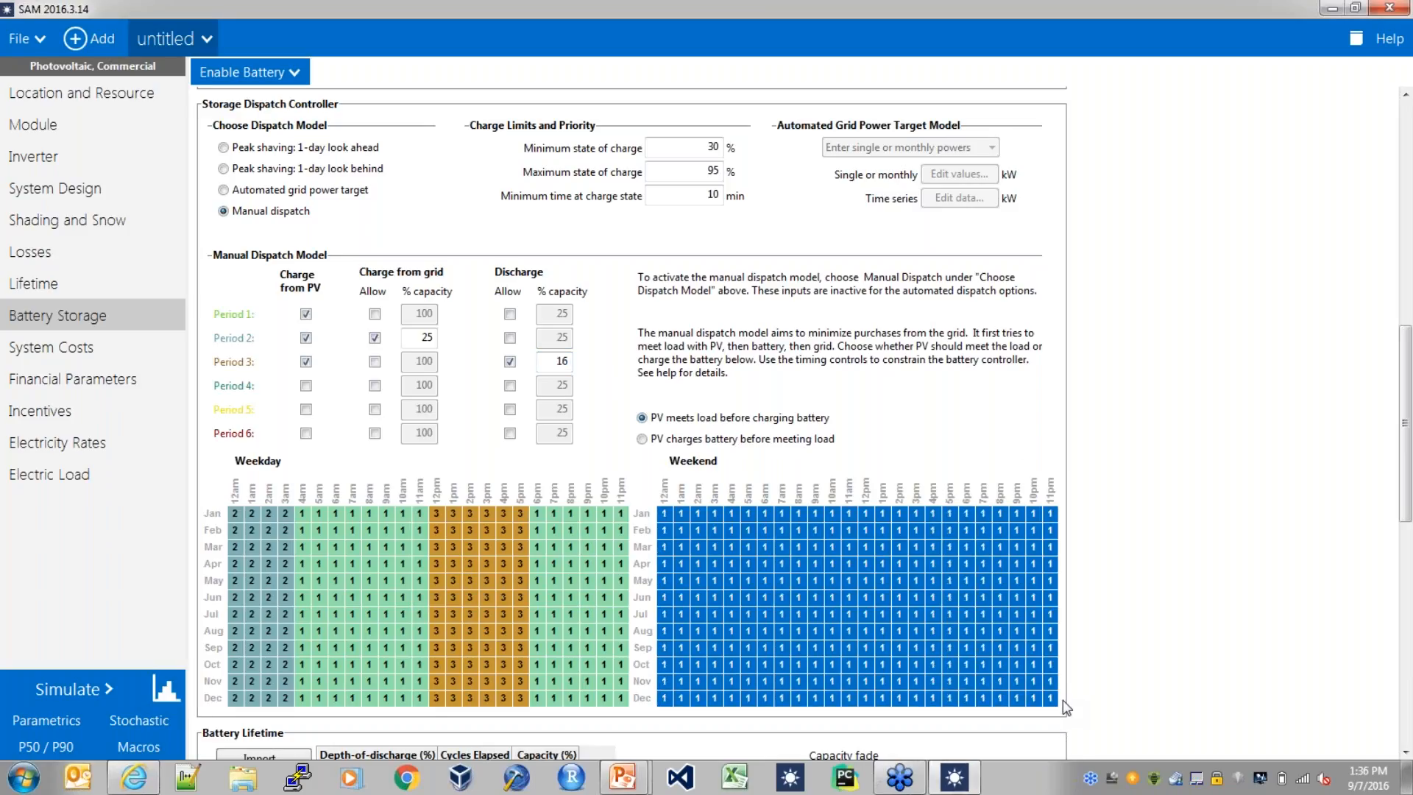
pyautogui.click(815, 580)
pyautogui.click(335, 580)
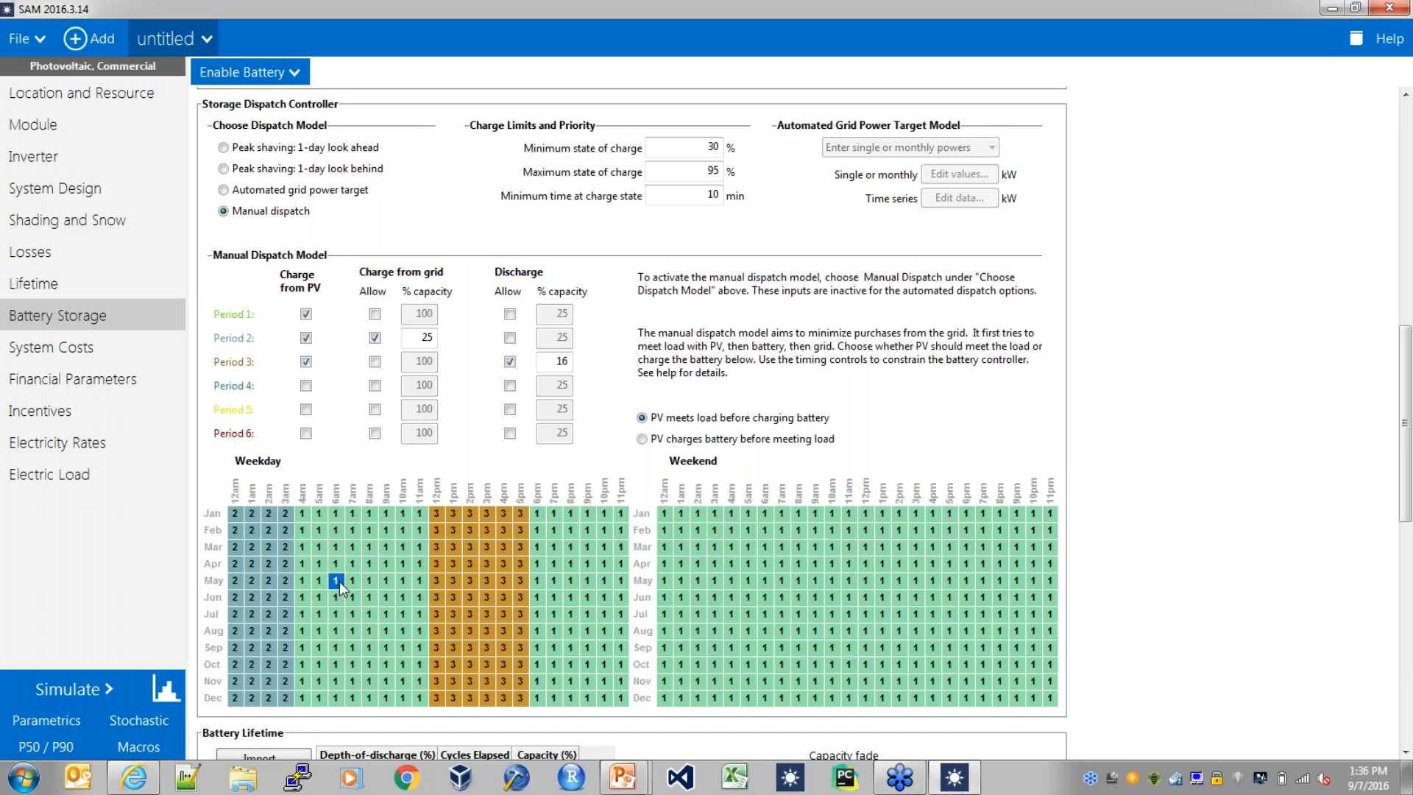
pyautogui.click(305, 314)
# Run the simulation of the photovoltaic and battery system
pyautogui.moveTo(1409, 372); pyautogui.dragTo(1409, 384)
pyautogui.scroll(-3, 1409, 383)
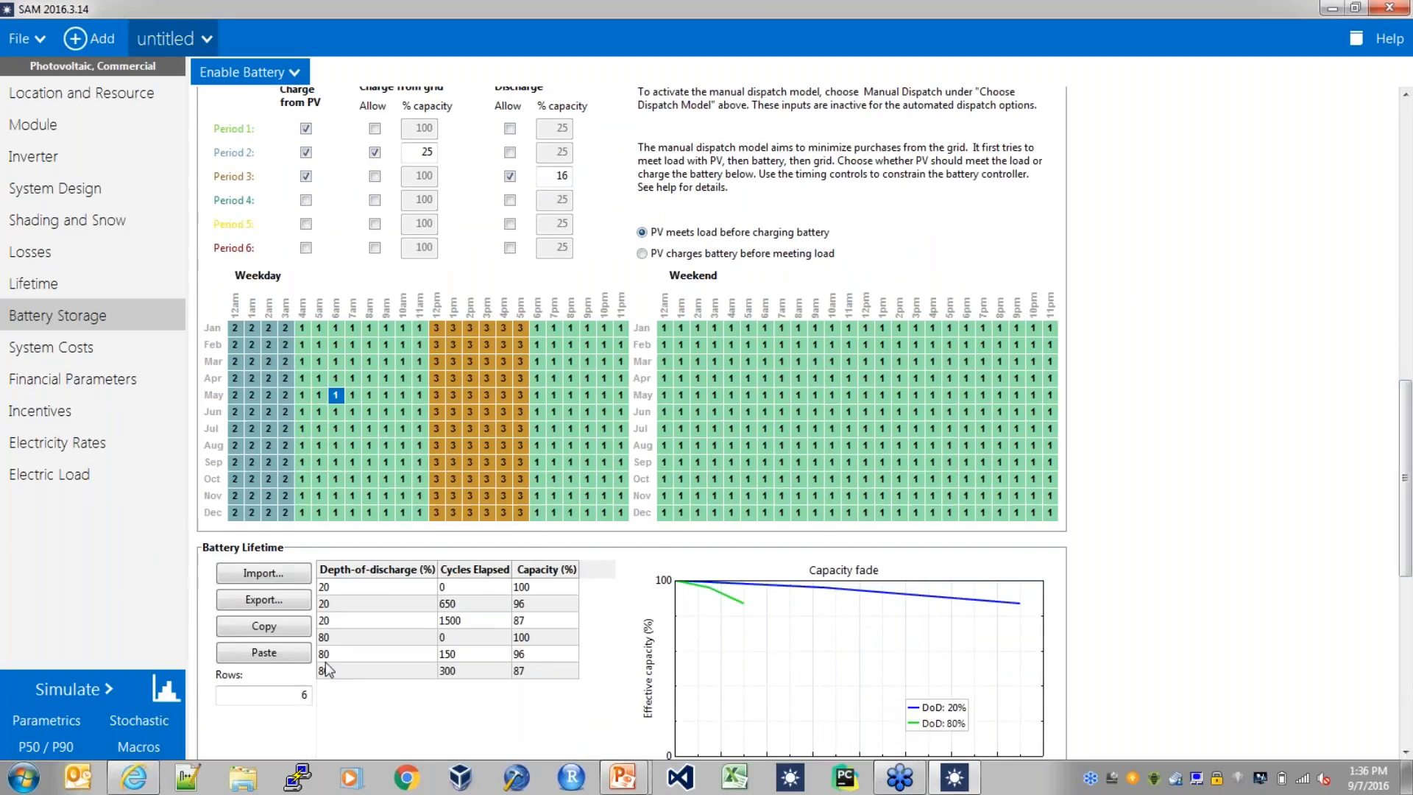
pyautogui.click(65, 692)
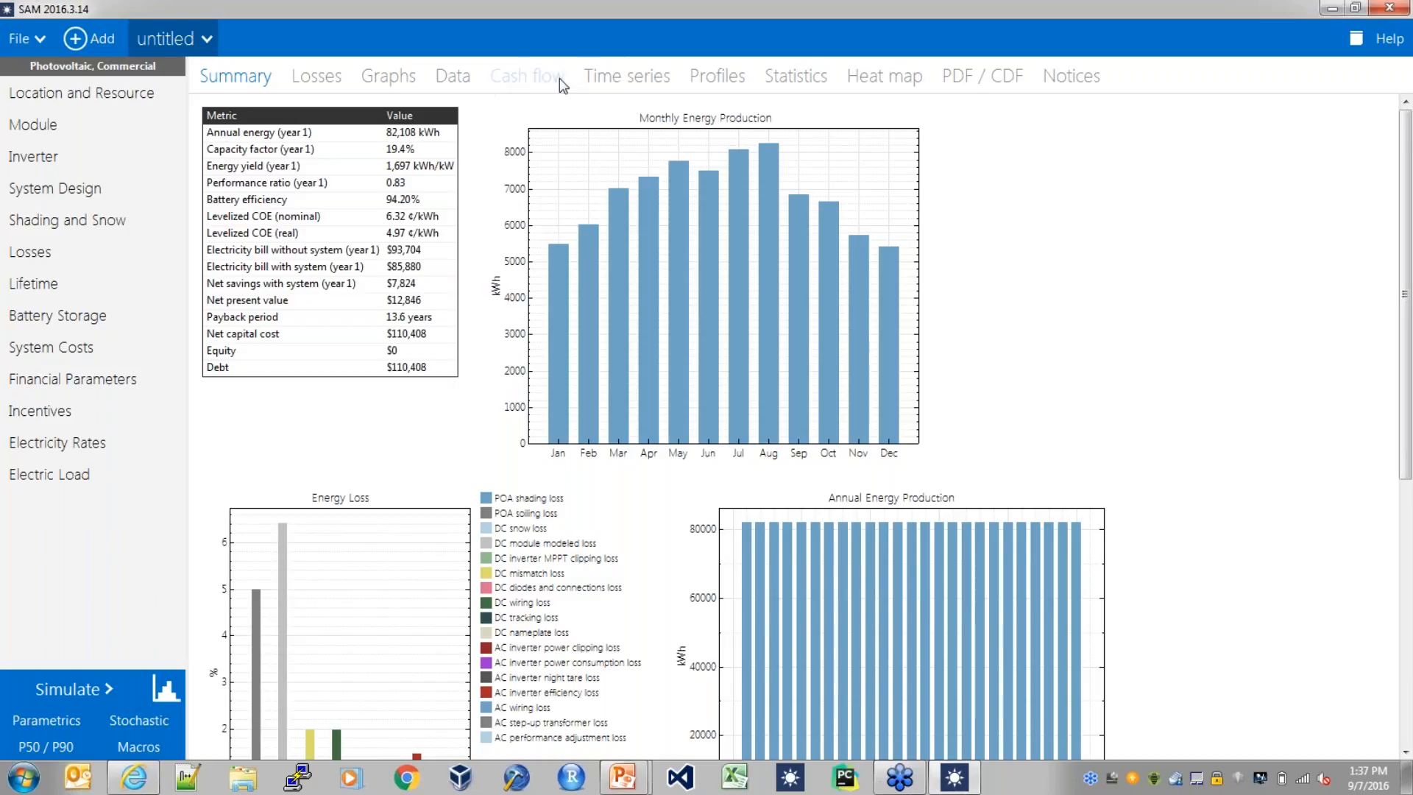
# Plot the hourly time series of the demand charge without system and the demand charge with system together
pyautogui.click(617, 70)
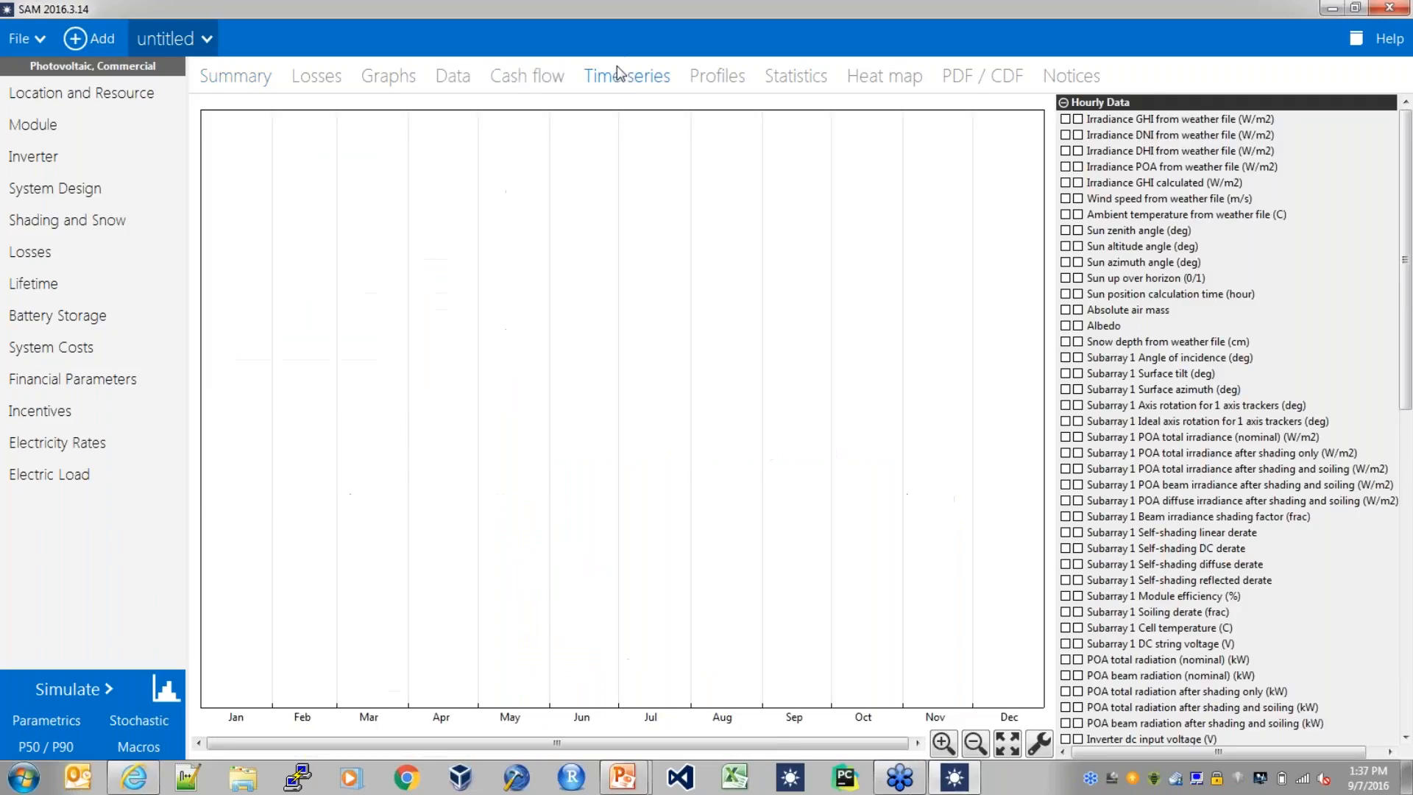
pyautogui.moveTo(1404, 383); pyautogui.dragTo(1407, 650)
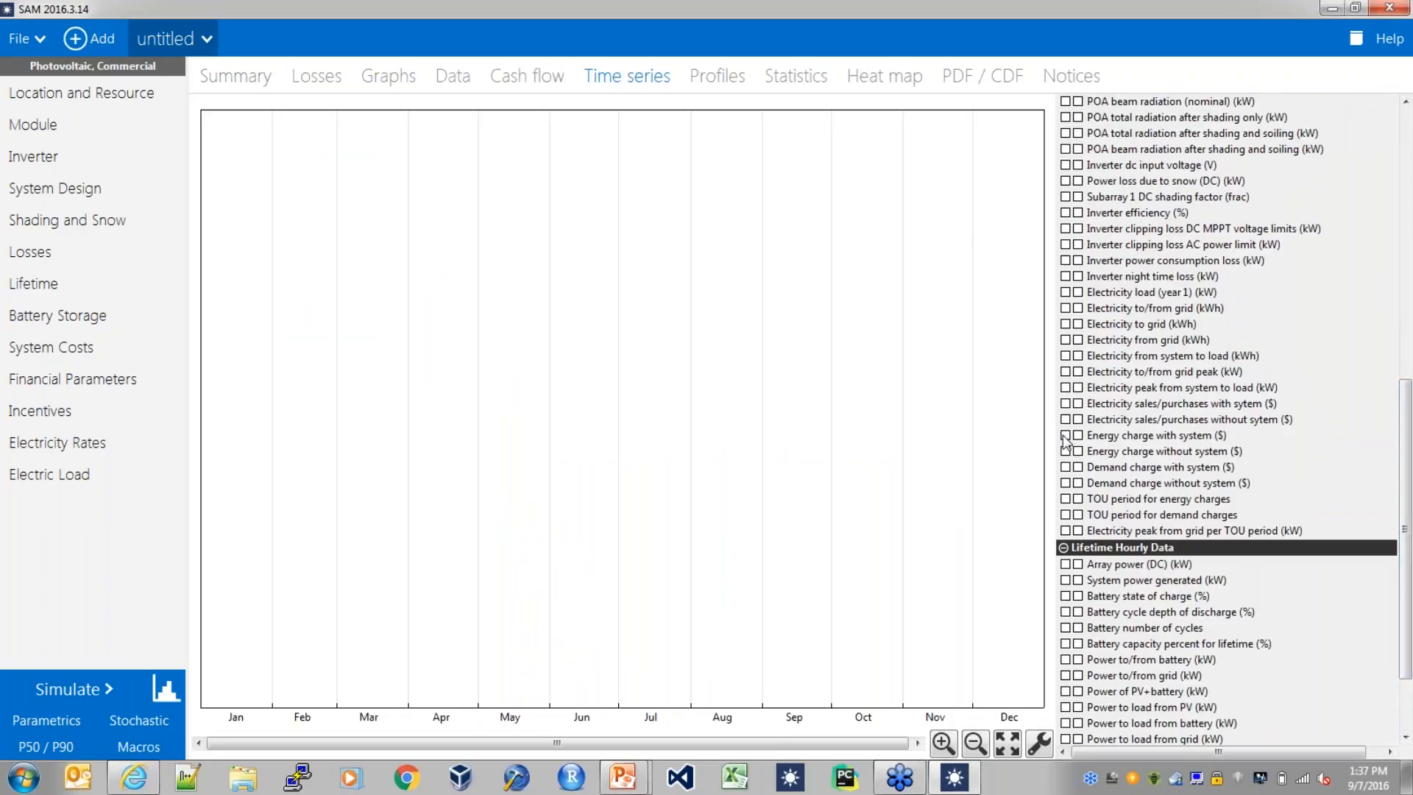
pyautogui.click(1065, 484)
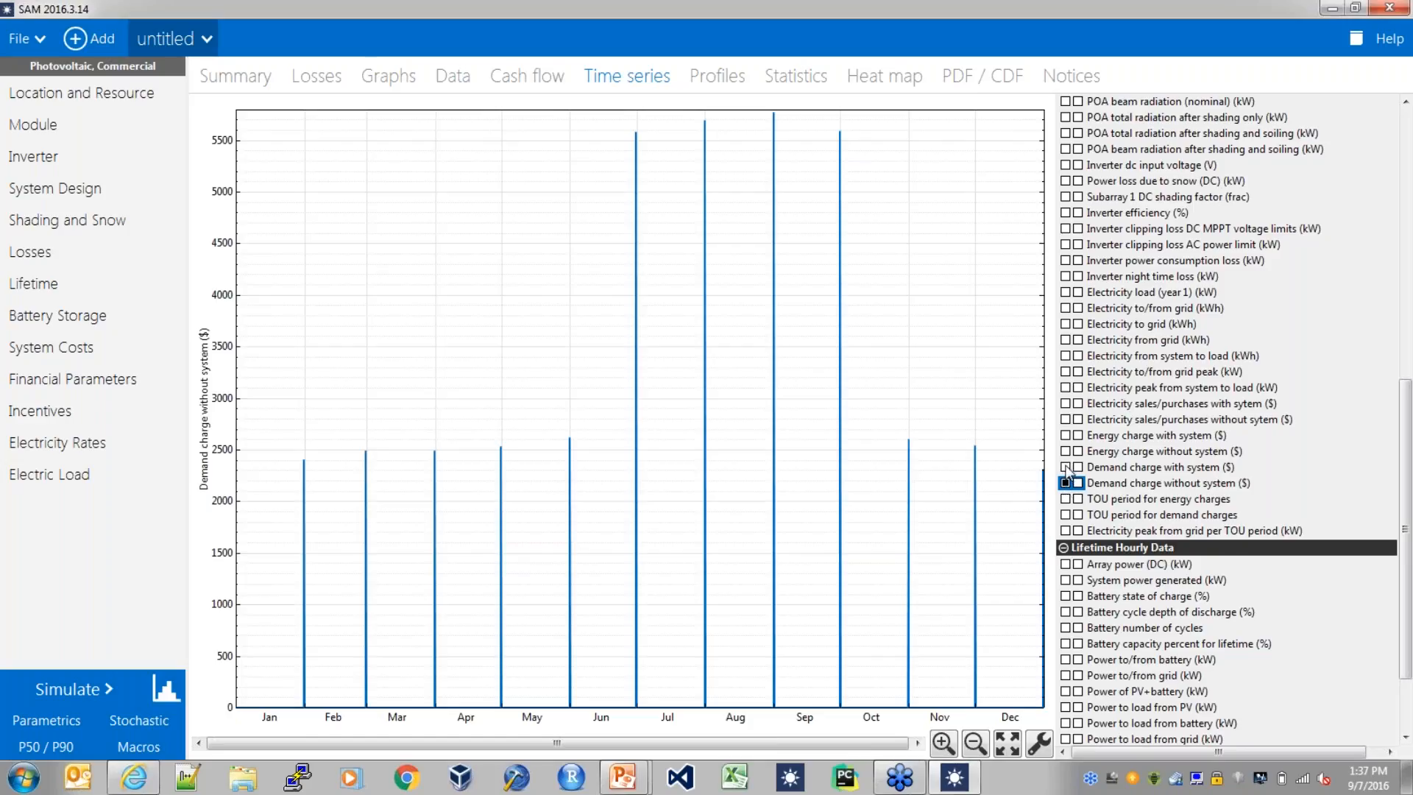
pyautogui.click(1065, 467)
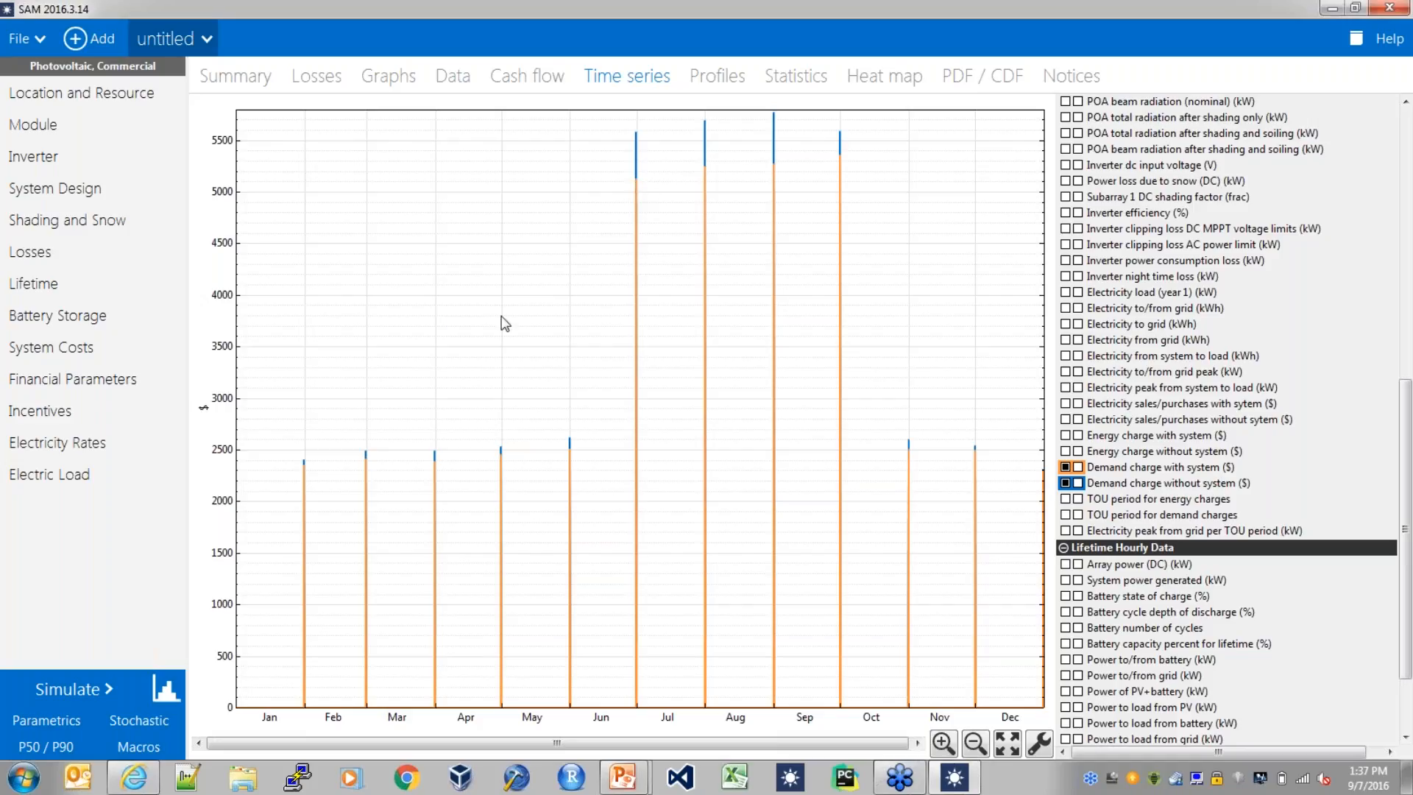
# Replace both demand charge series in the plot with power to load from PV, from battery and from grid
pyautogui.click(1067, 483)
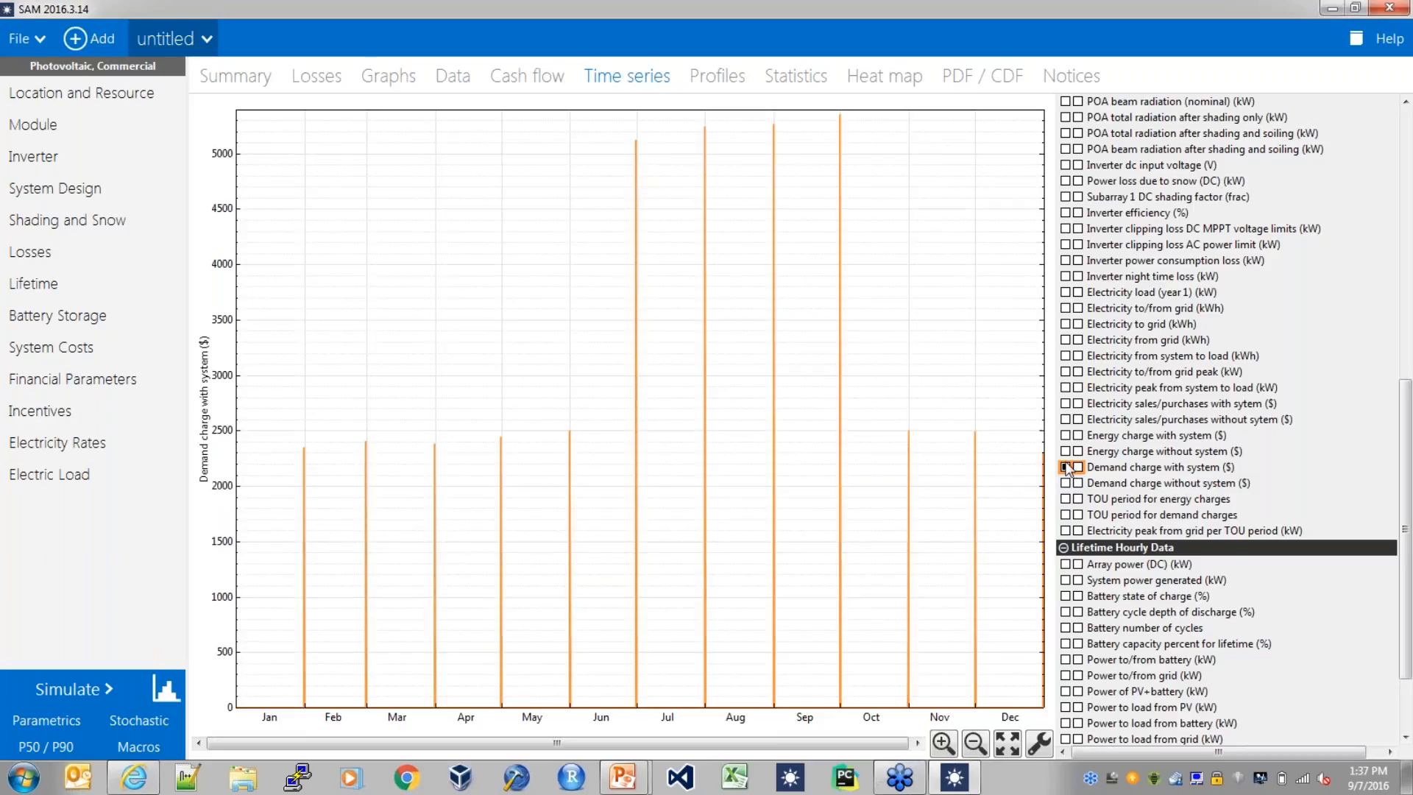
pyautogui.click(1067, 468)
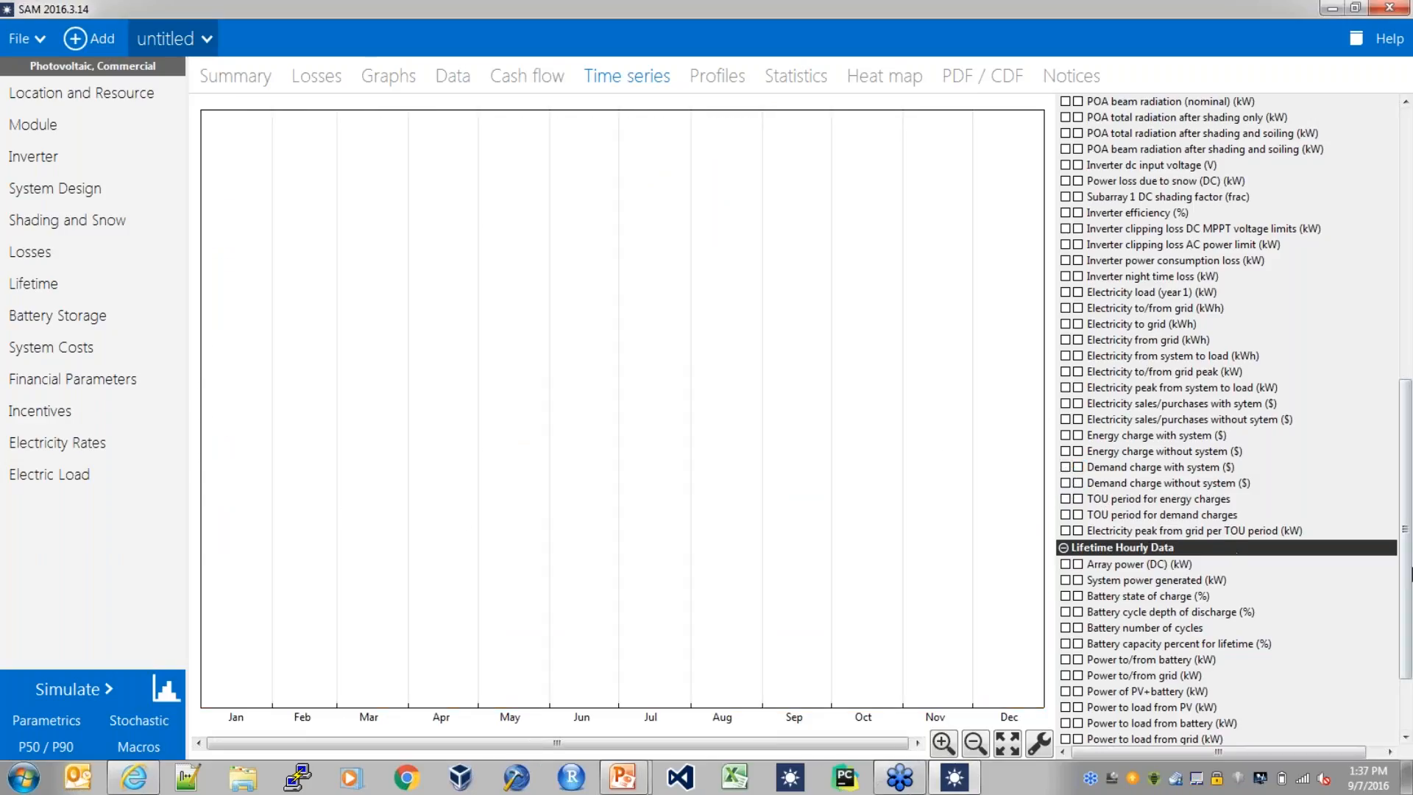
pyautogui.moveTo(1408, 572); pyautogui.dragTo(1408, 654)
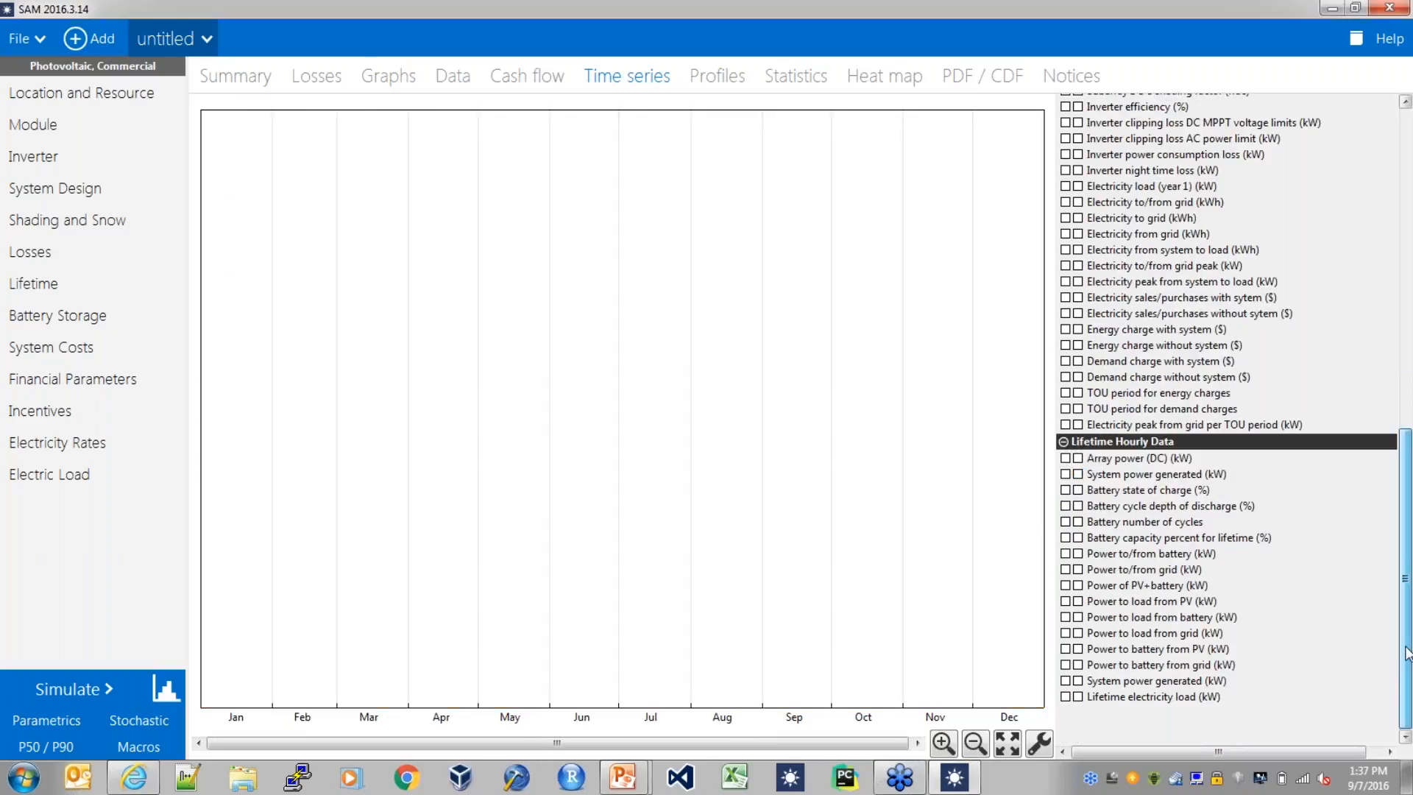
pyautogui.click(1066, 602)
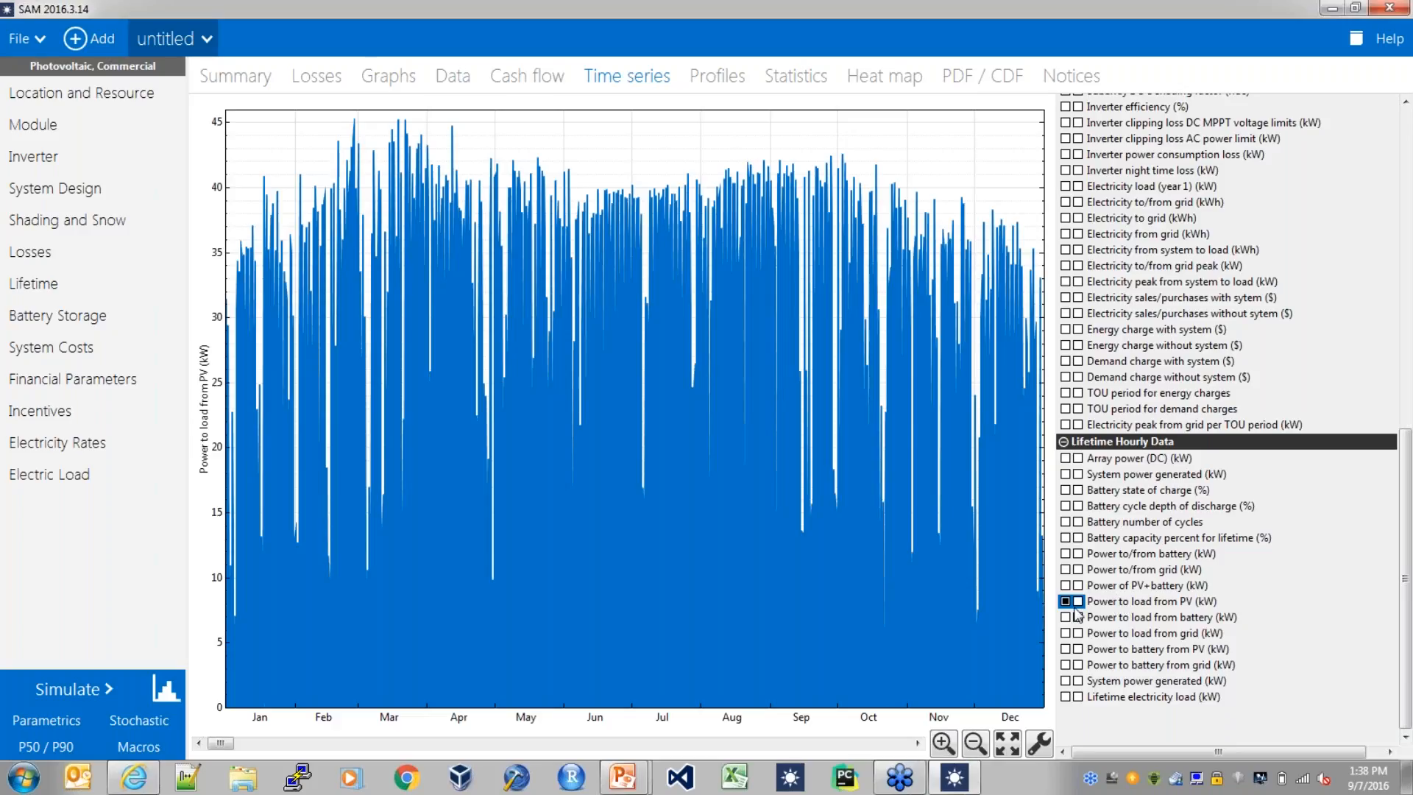
pyautogui.click(1066, 618)
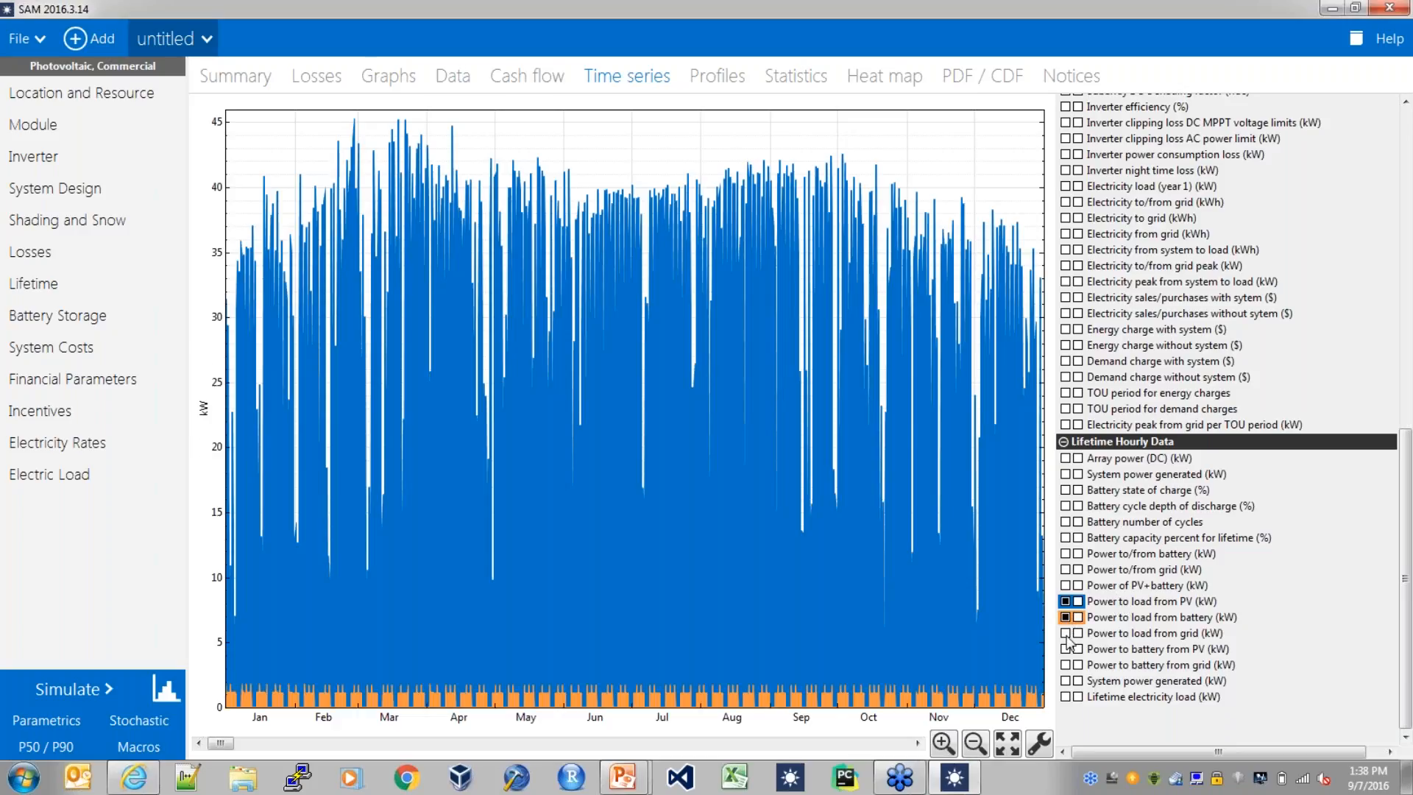
pyautogui.click(1066, 634)
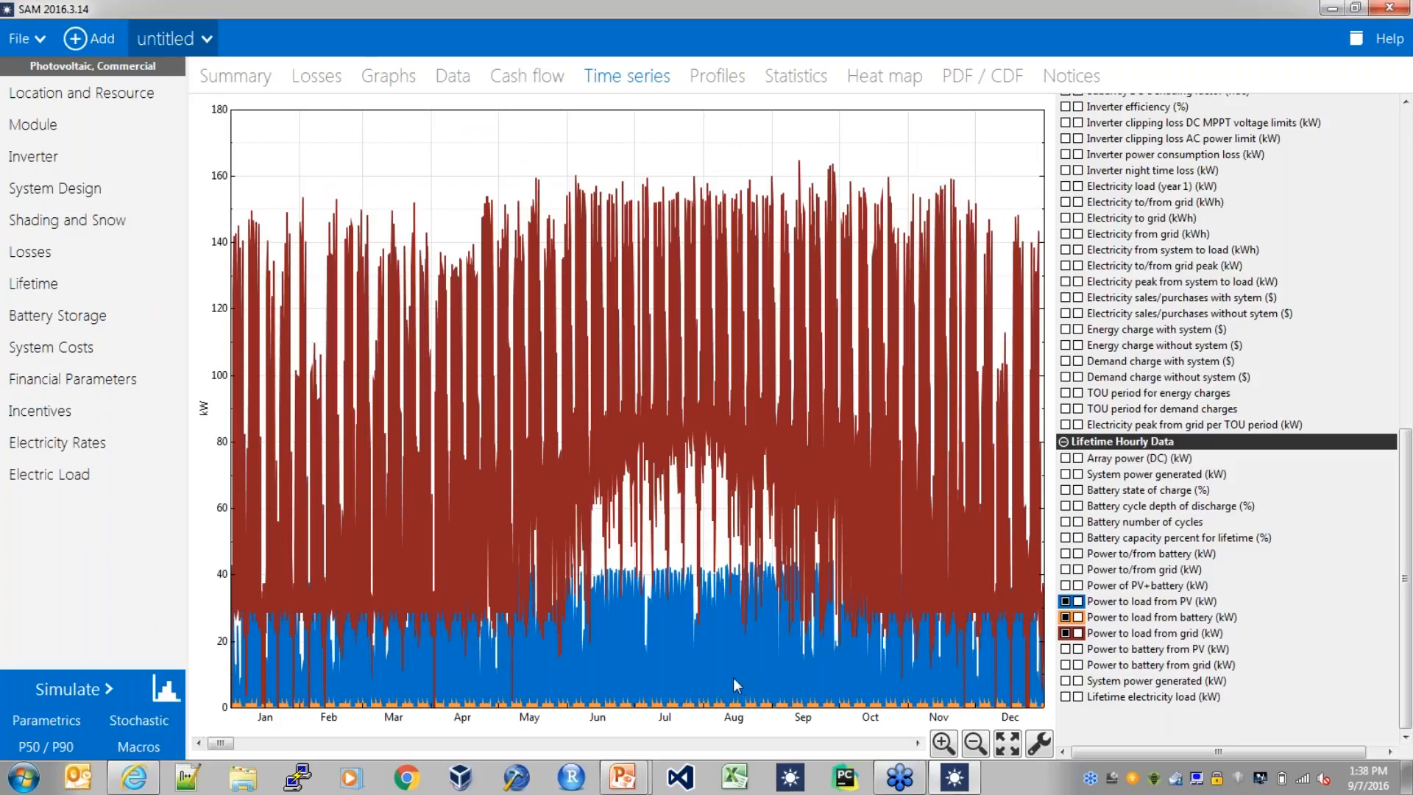
# Narrow the time series plot to August 12–16 and display the series as a stacked area
pyautogui.moveTo(730, 677); pyautogui.dragTo(739, 677)
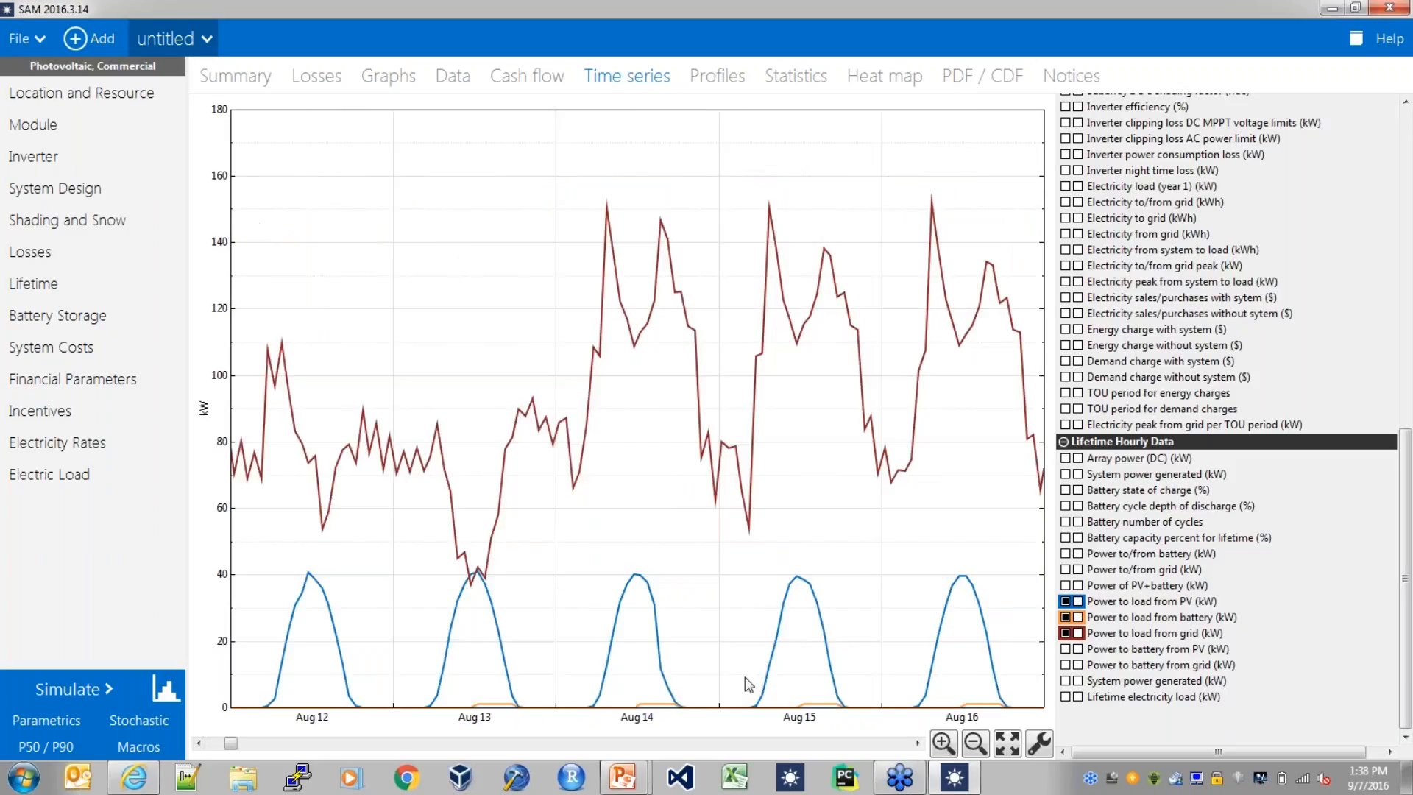
pyautogui.click(1049, 746)
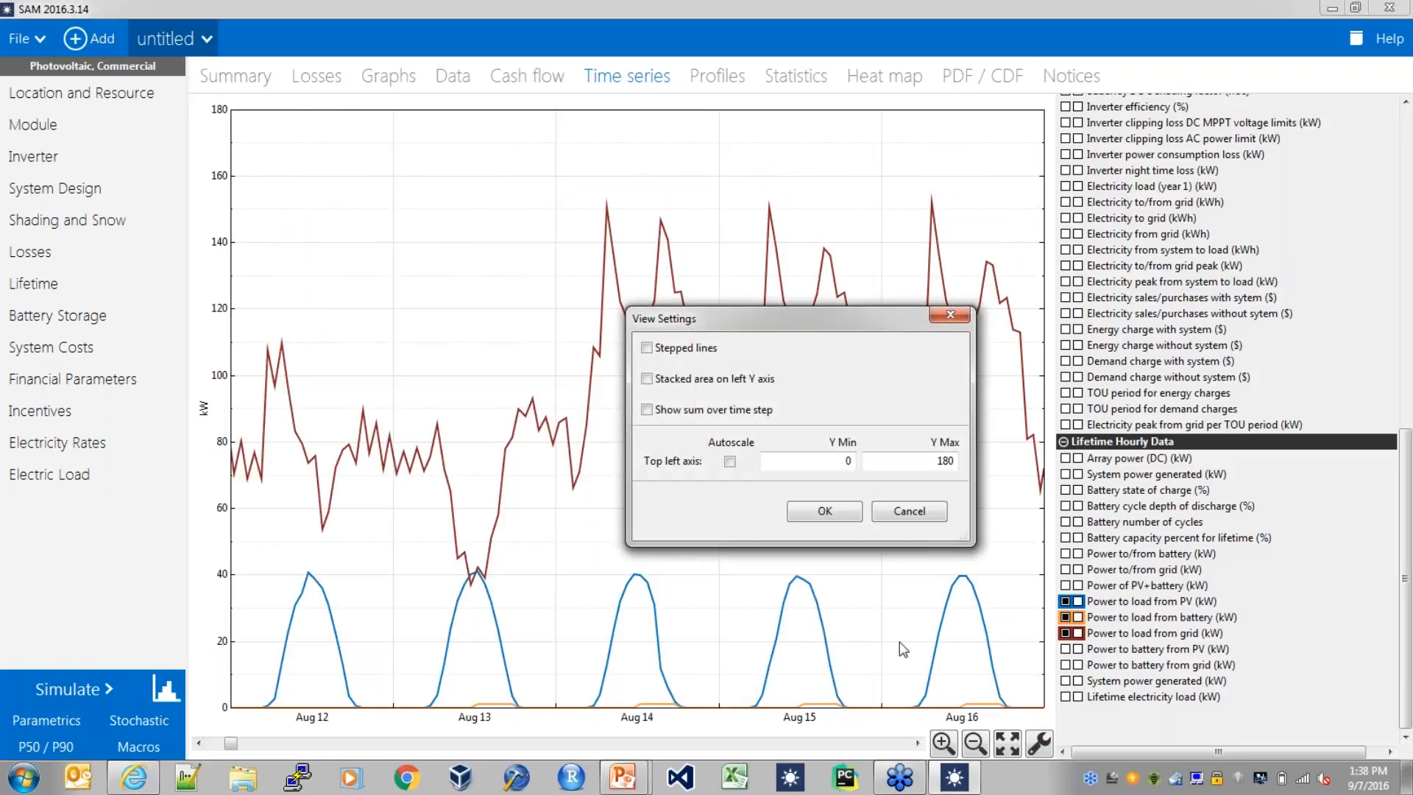
pyautogui.click(647, 378)
pyautogui.click(828, 510)
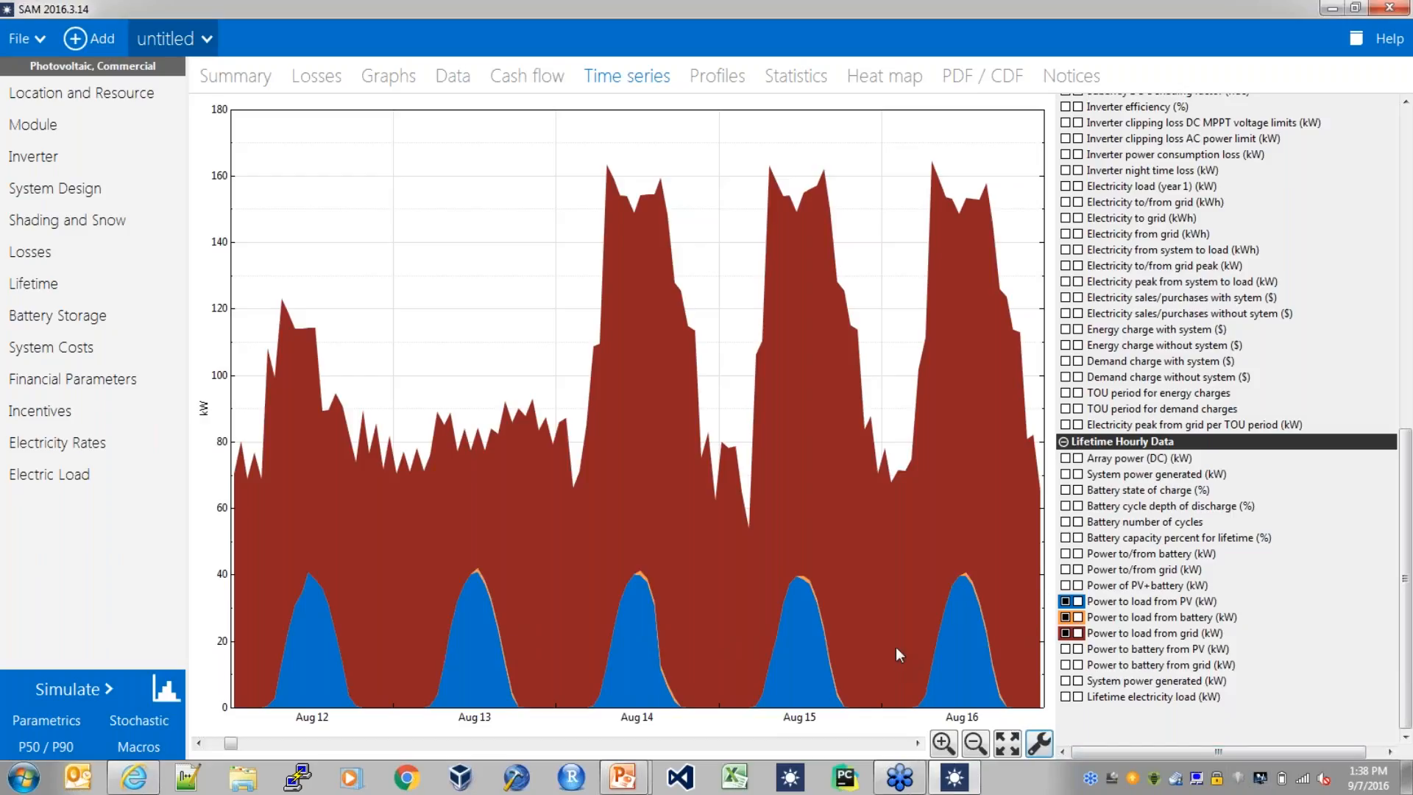
# Switch the battery dispatch model to Peak shaving: 1-day look ahead and rerun the simulation
pyautogui.click(104, 316)
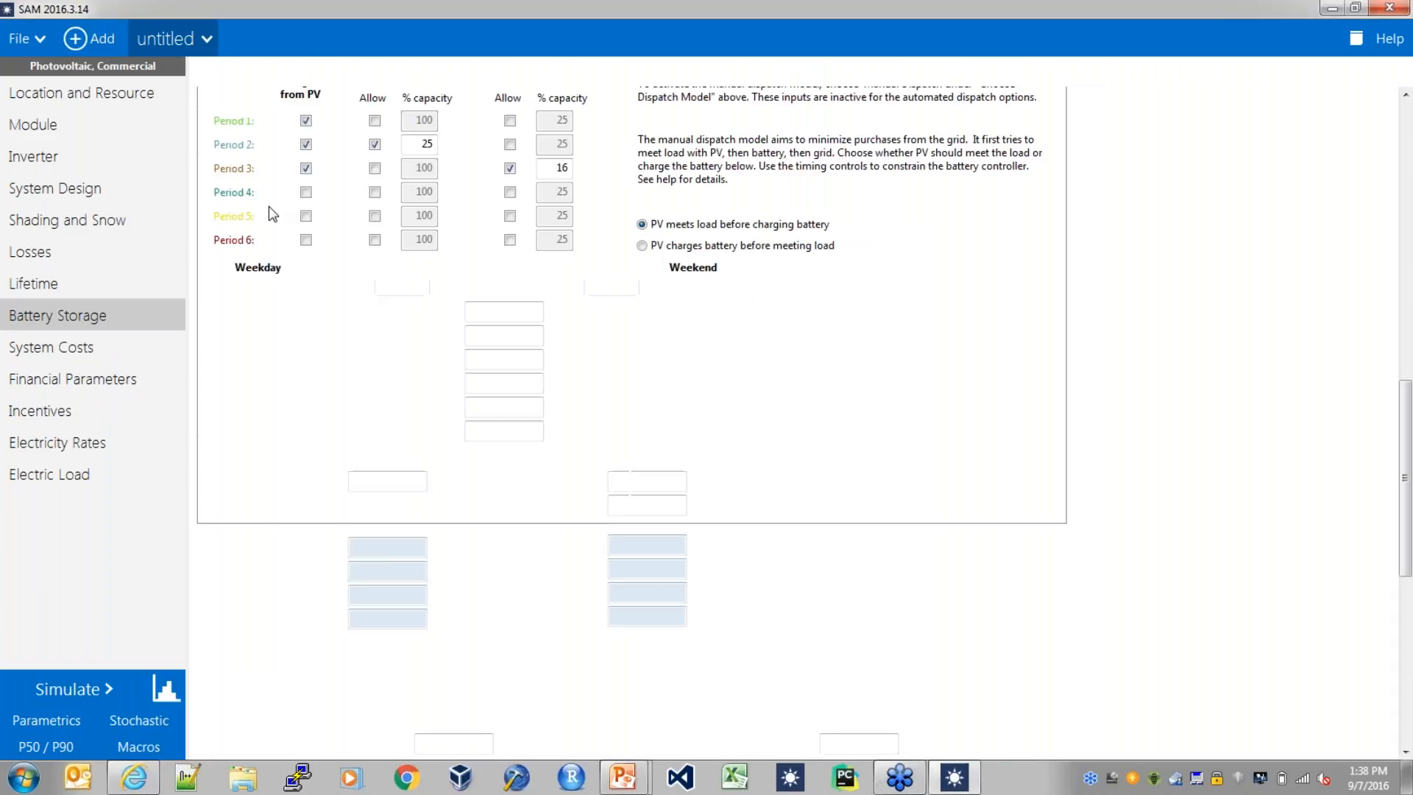
pyautogui.moveTo(1406, 555); pyautogui.dragTo(1251, 49)
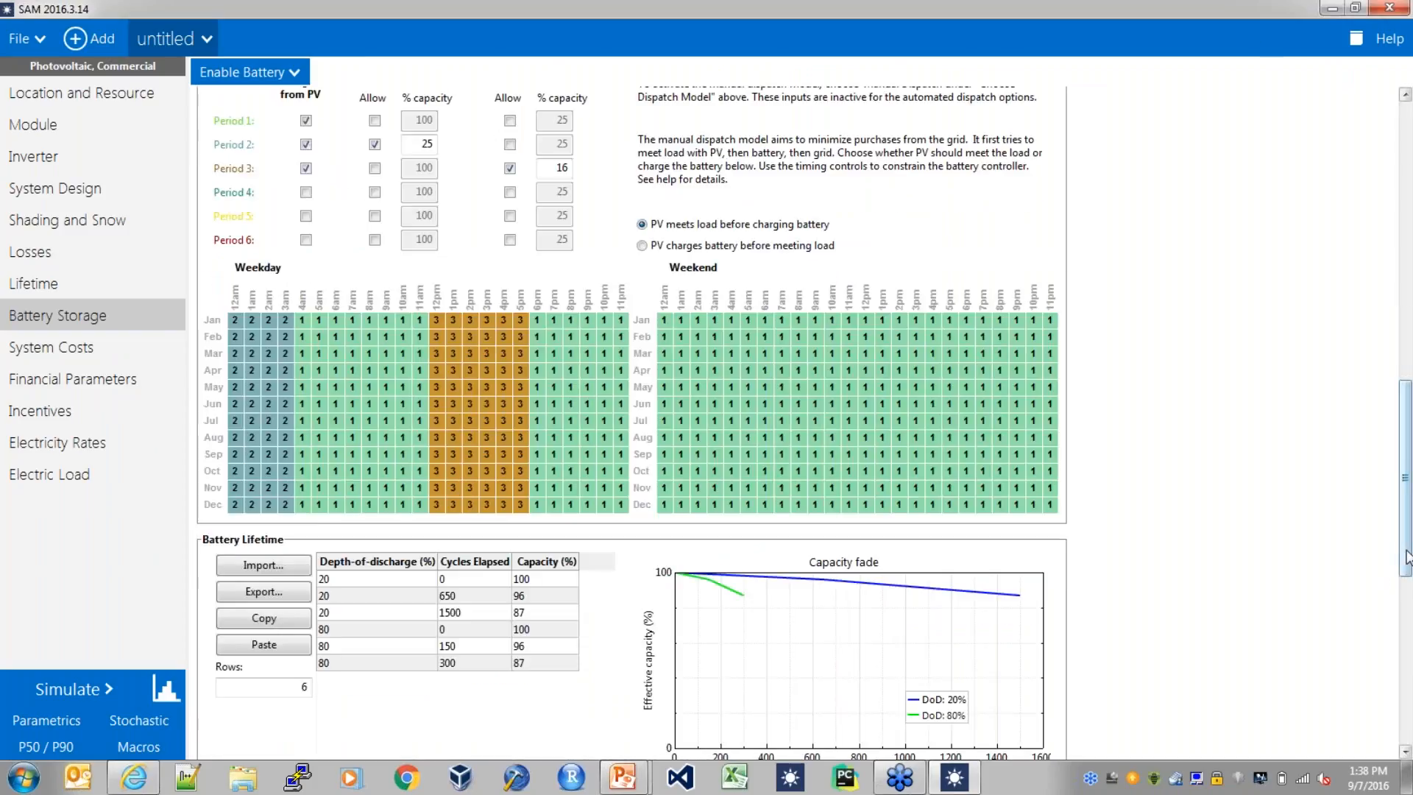
pyautogui.moveTo(1407, 556); pyautogui.dragTo(1372, 237)
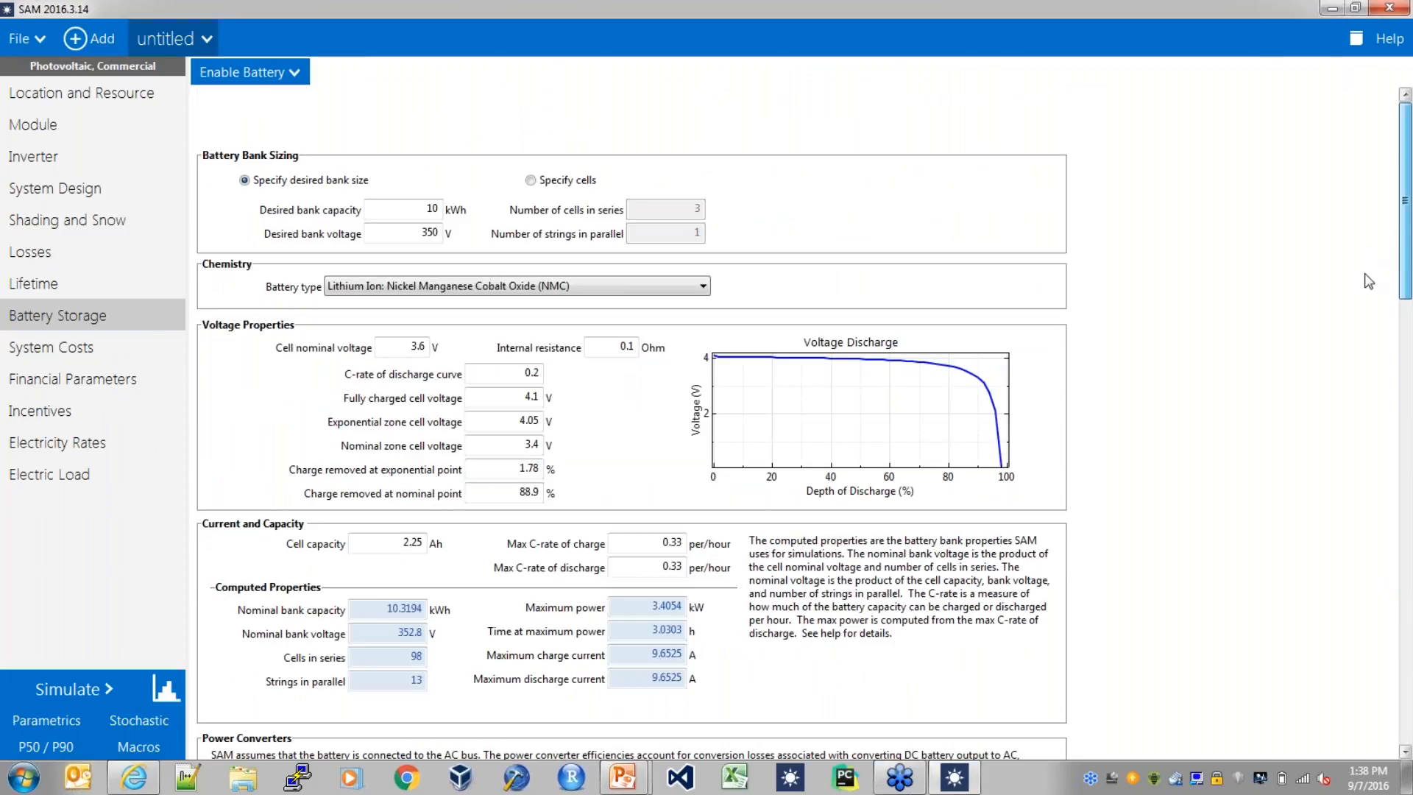
pyautogui.scroll(-5, 1370, 282)
pyautogui.scroll(-7, 1379, 422)
pyautogui.scroll(3, 1384, 456)
pyautogui.scroll(1, 1388, 479)
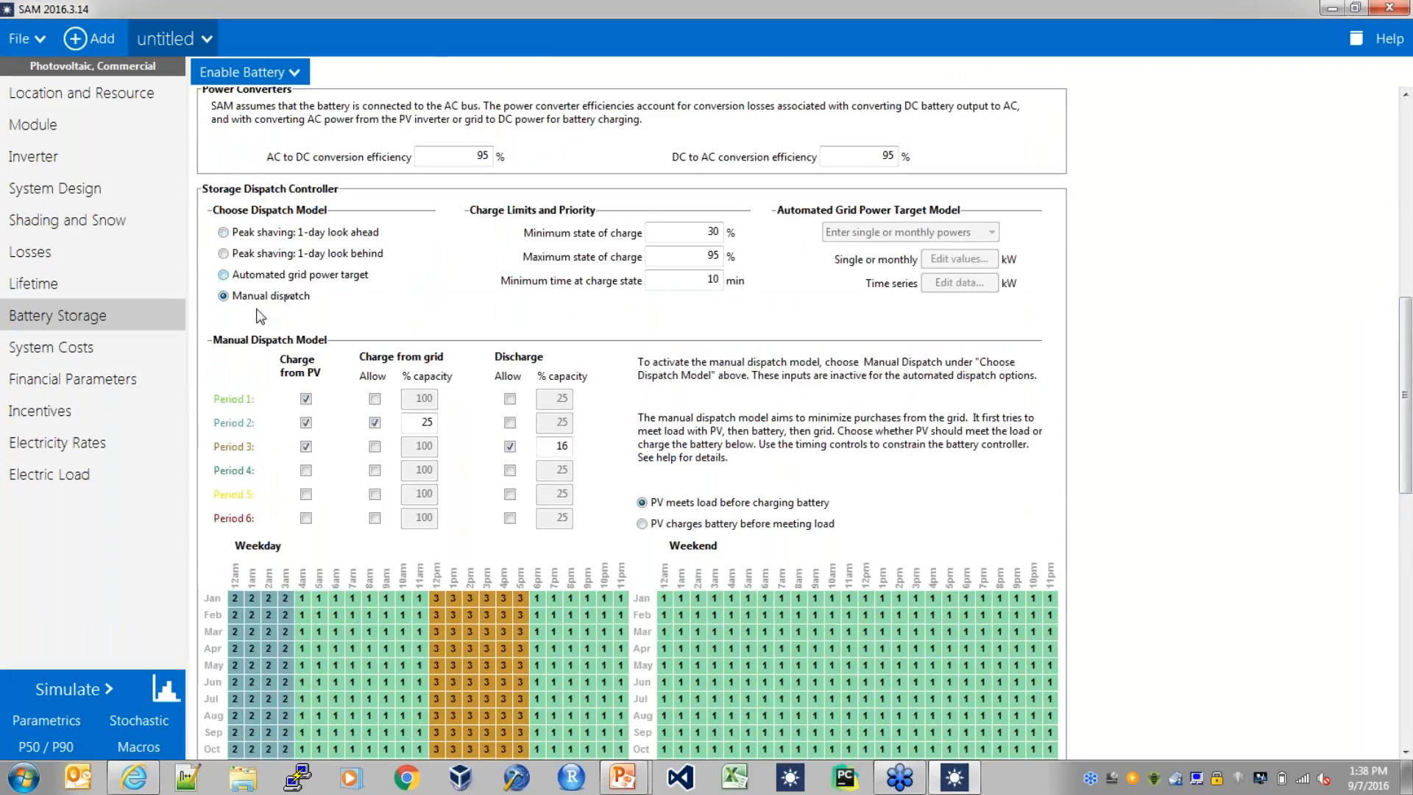
pyautogui.click(224, 234)
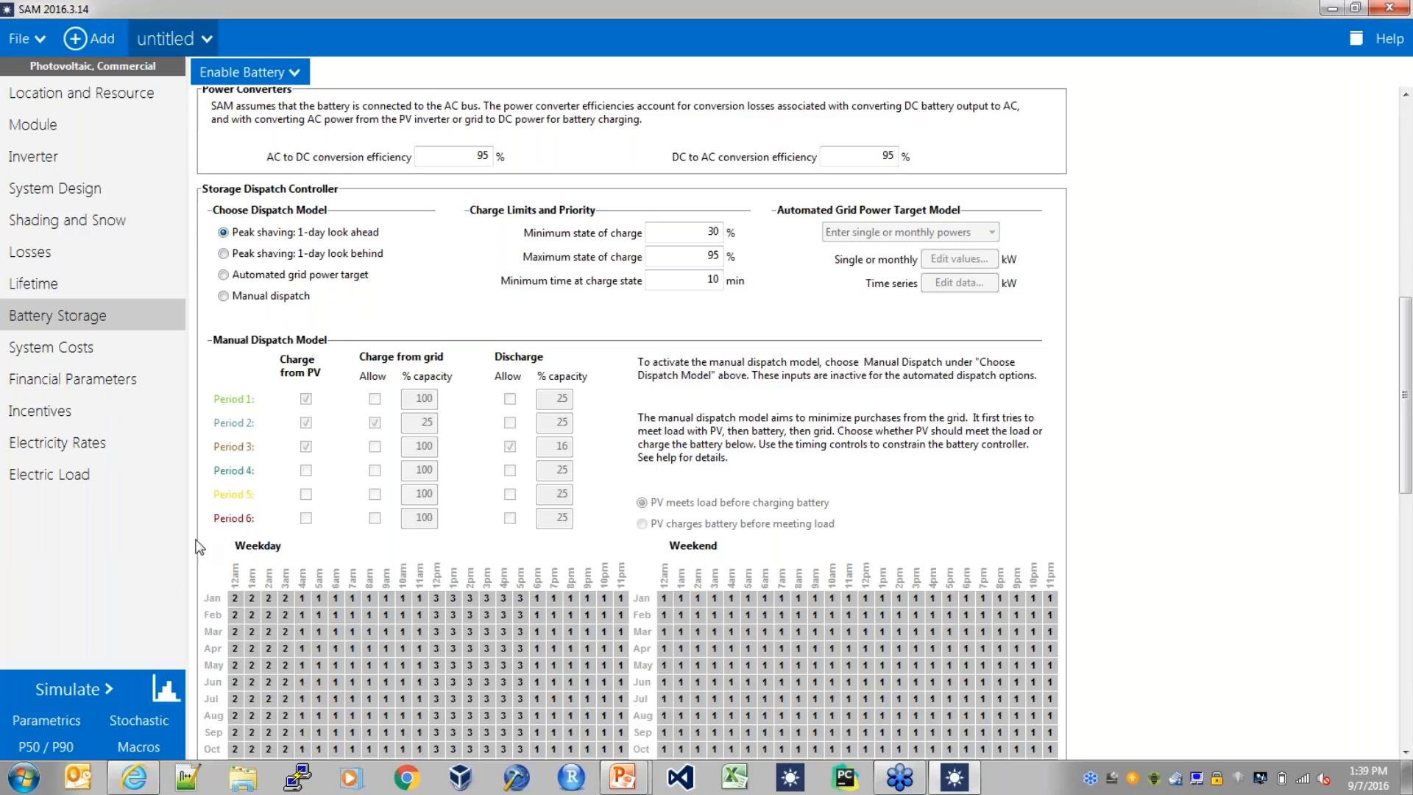
pyautogui.click(81, 683)
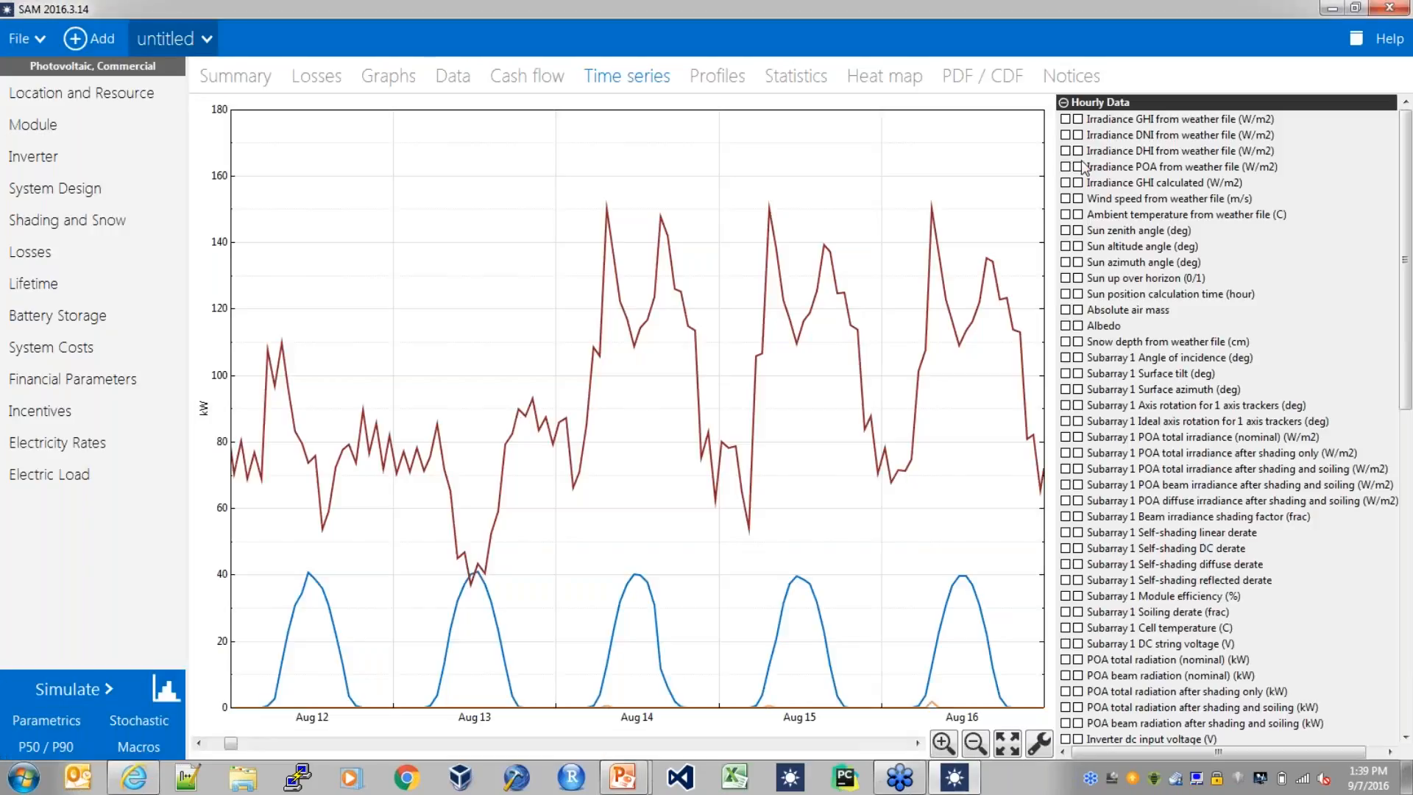
# Clear the three power-to-load series from the time series plot and turn off the stacked area display
pyautogui.scroll(-13, 1406, 479)
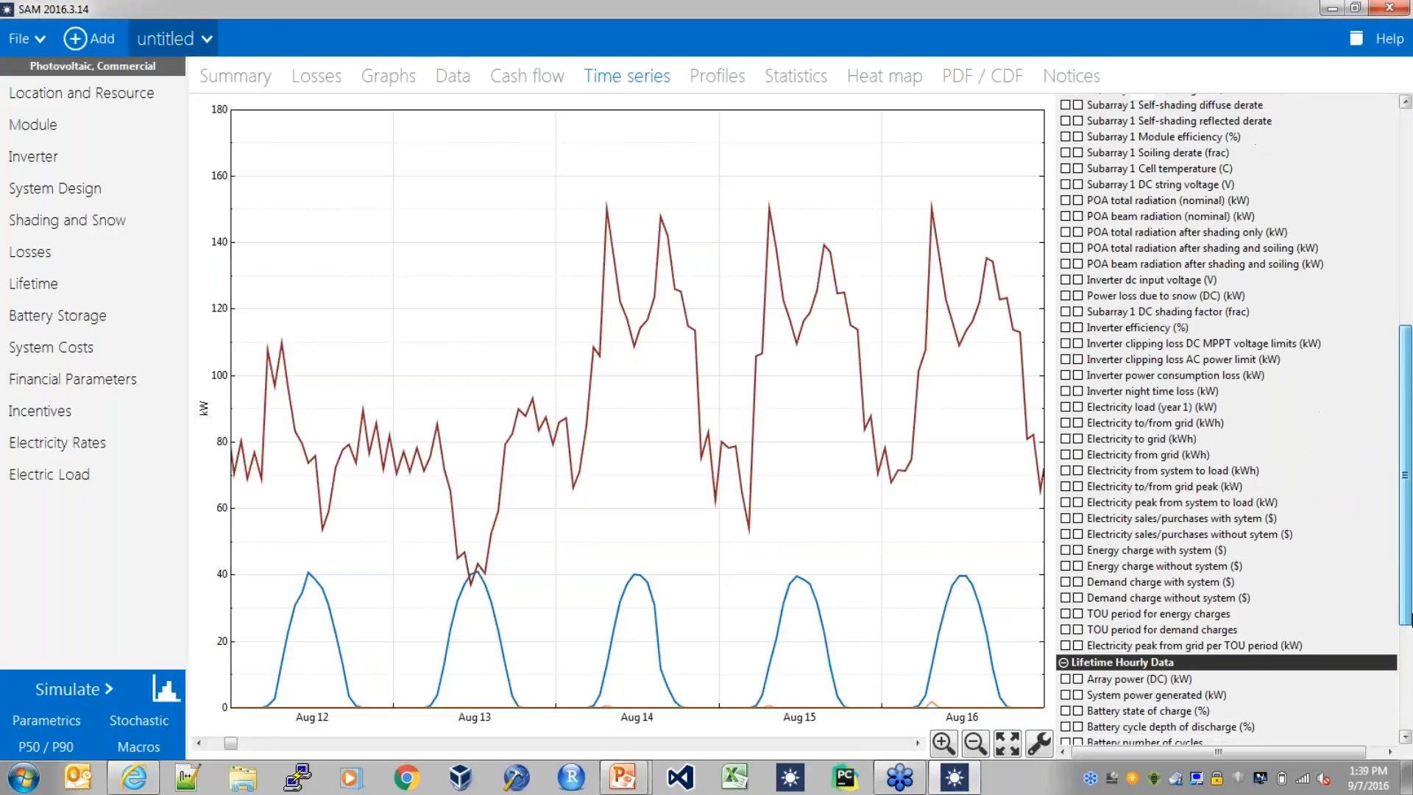
pyautogui.click(1066, 633)
pyautogui.click(1066, 616)
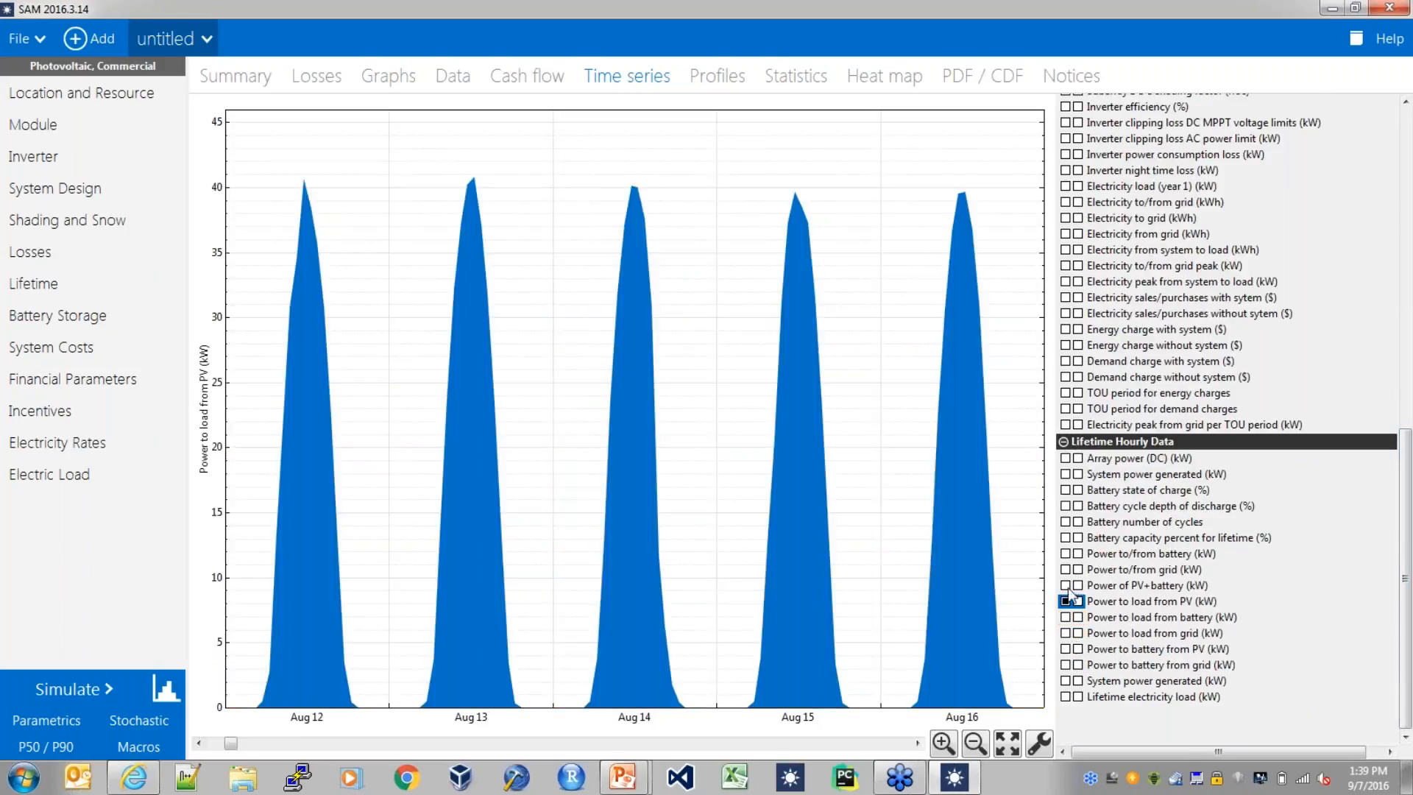
pyautogui.click(1066, 602)
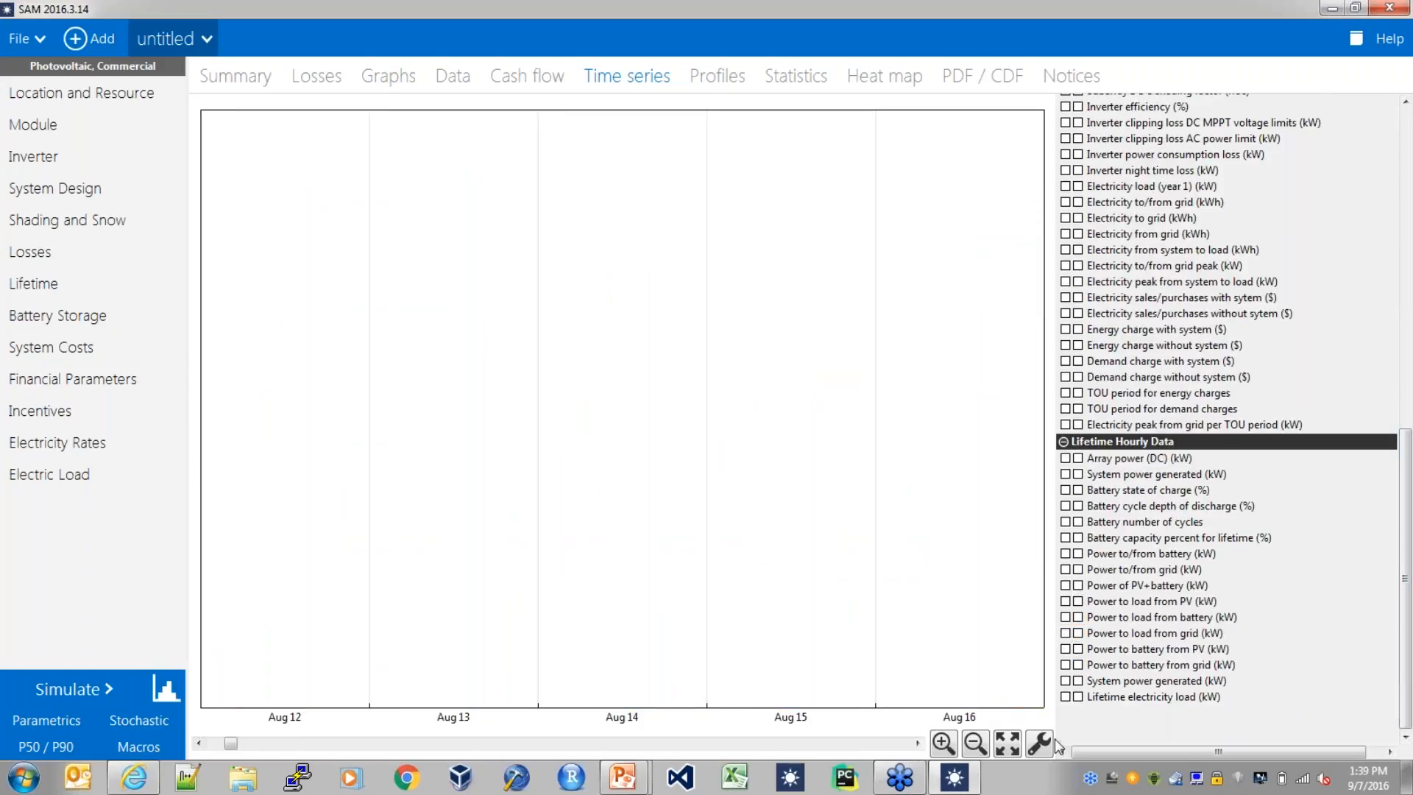
pyautogui.click(1049, 743)
pyautogui.click(672, 376)
pyautogui.click(856, 511)
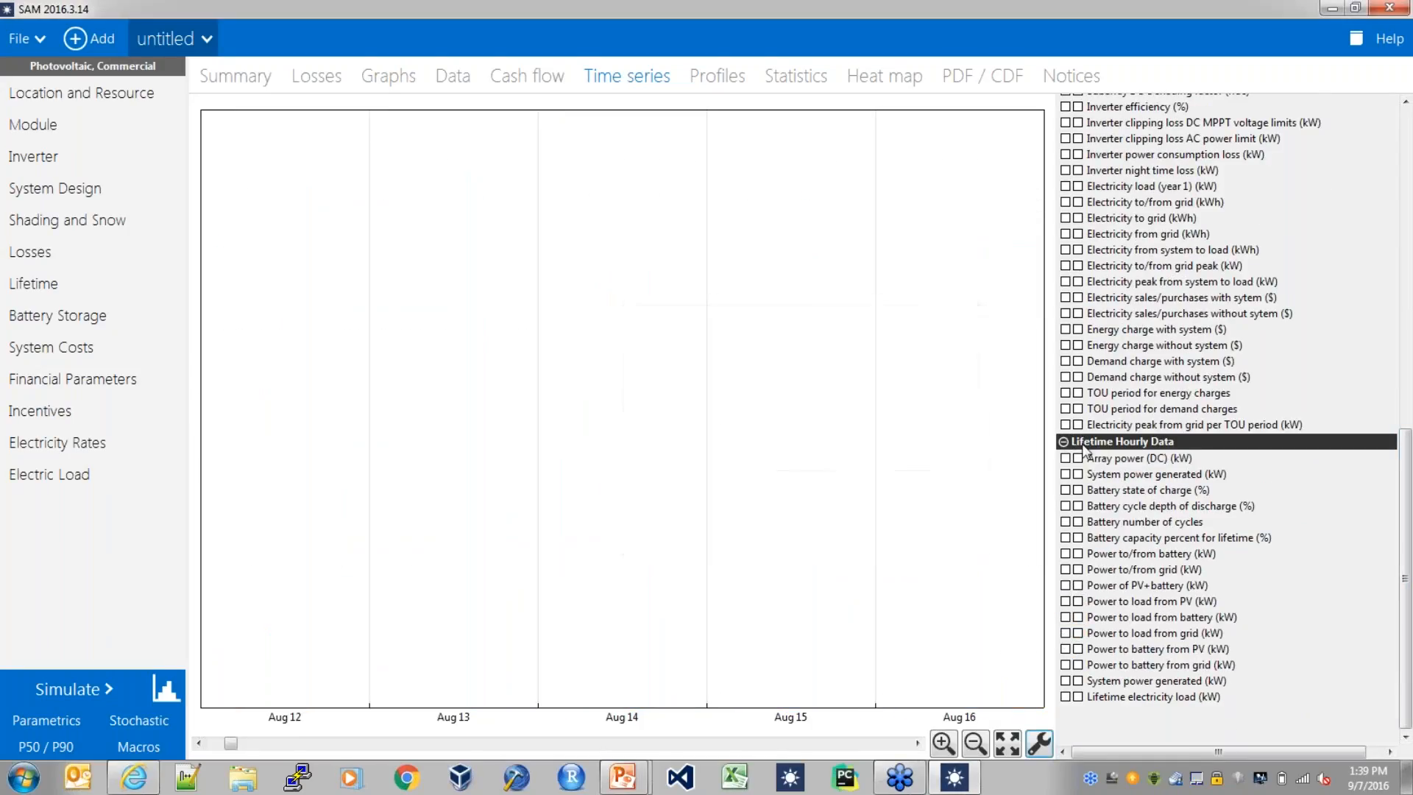
# Plot the demand charge without system and with system together over the full year
pyautogui.click(1066, 378)
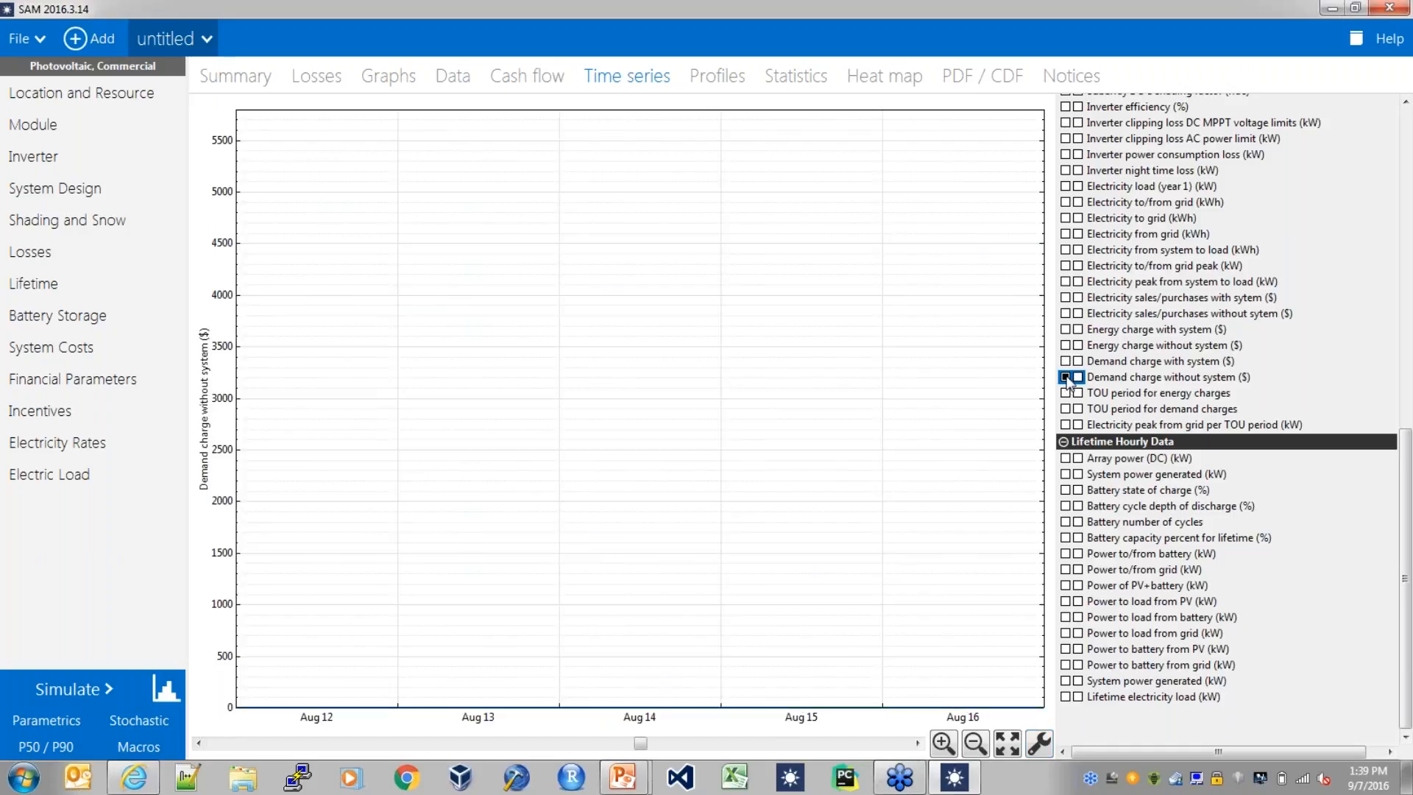
pyautogui.click(1018, 740)
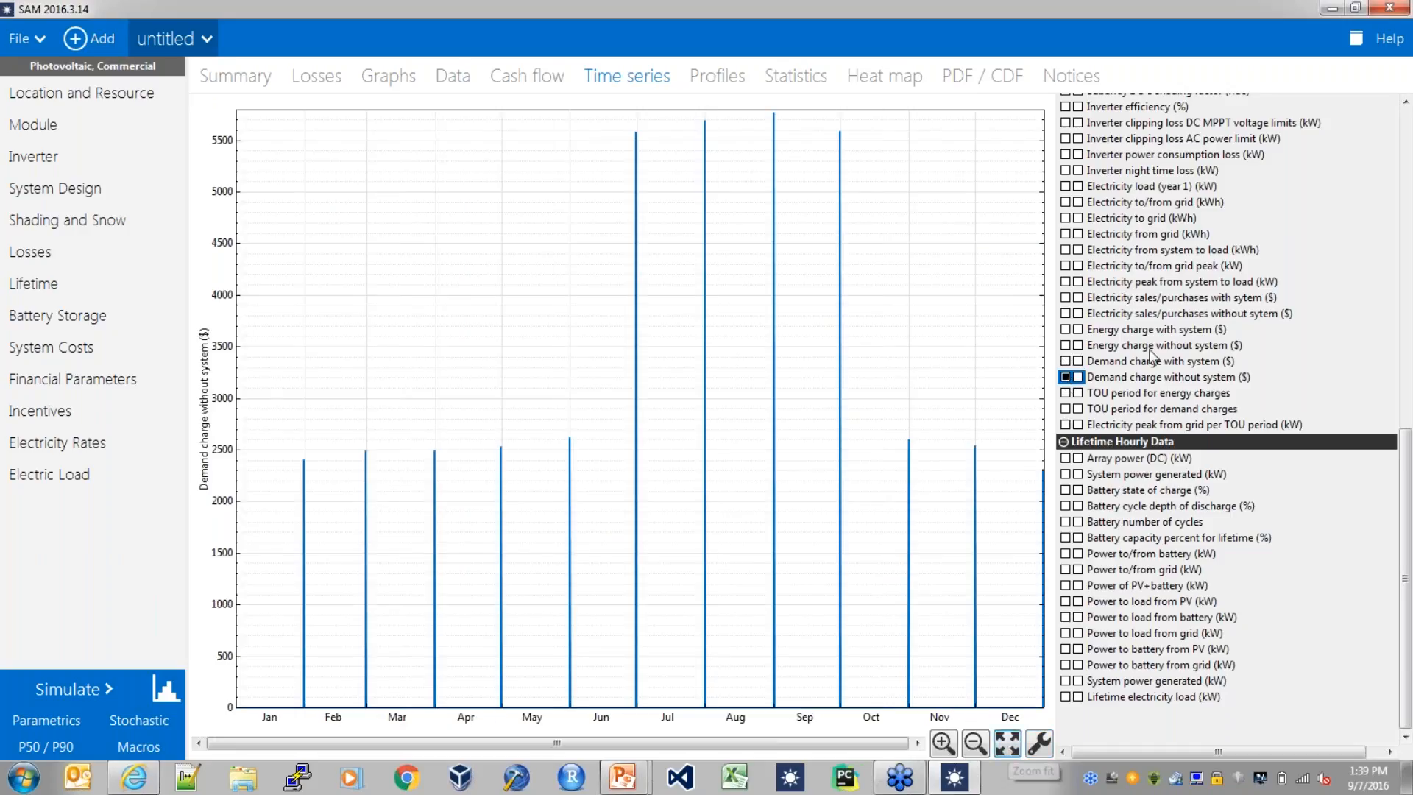
pyautogui.click(1066, 361)
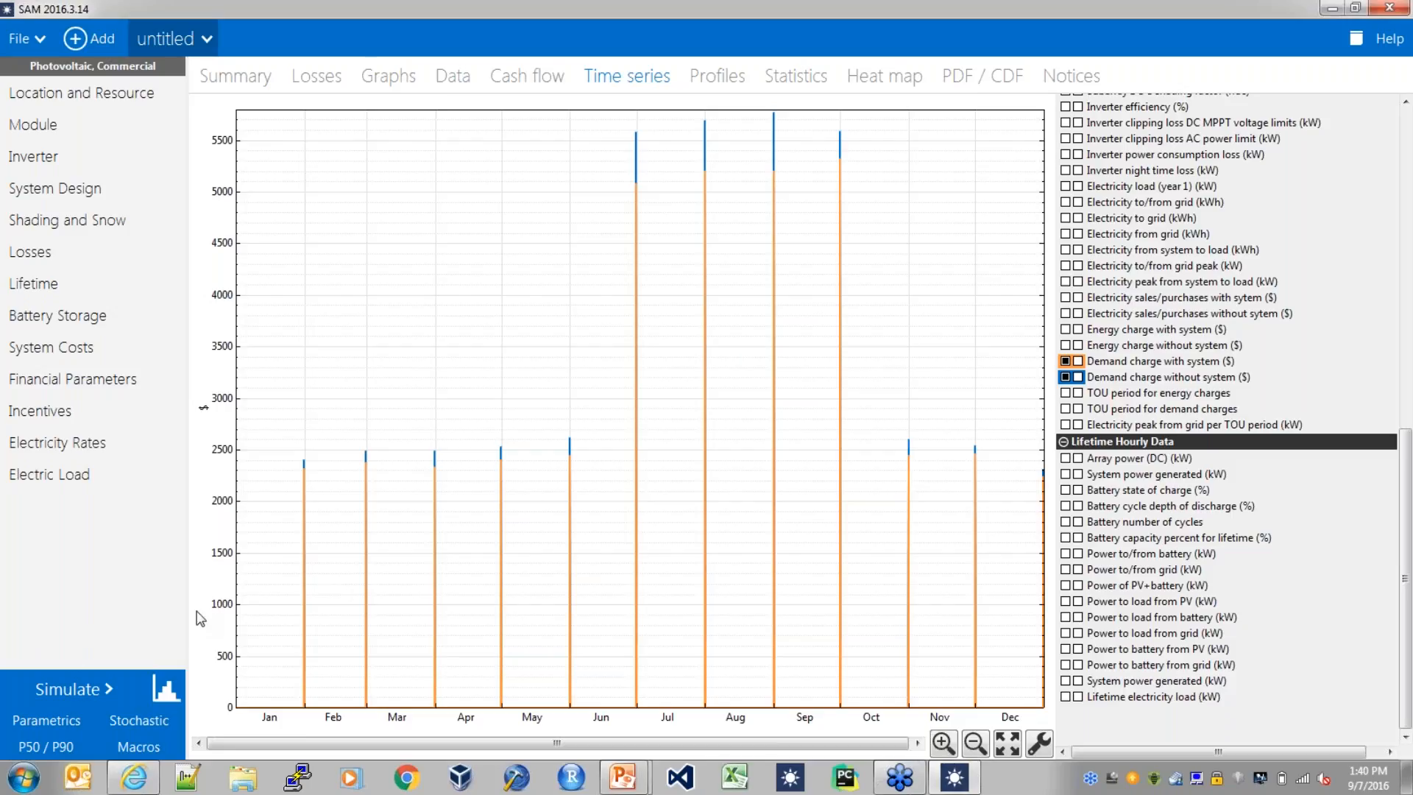
# Run the Battery Financials macro, then move and enlarge its evaluation window to show the full cost tables
pyautogui.click(141, 746)
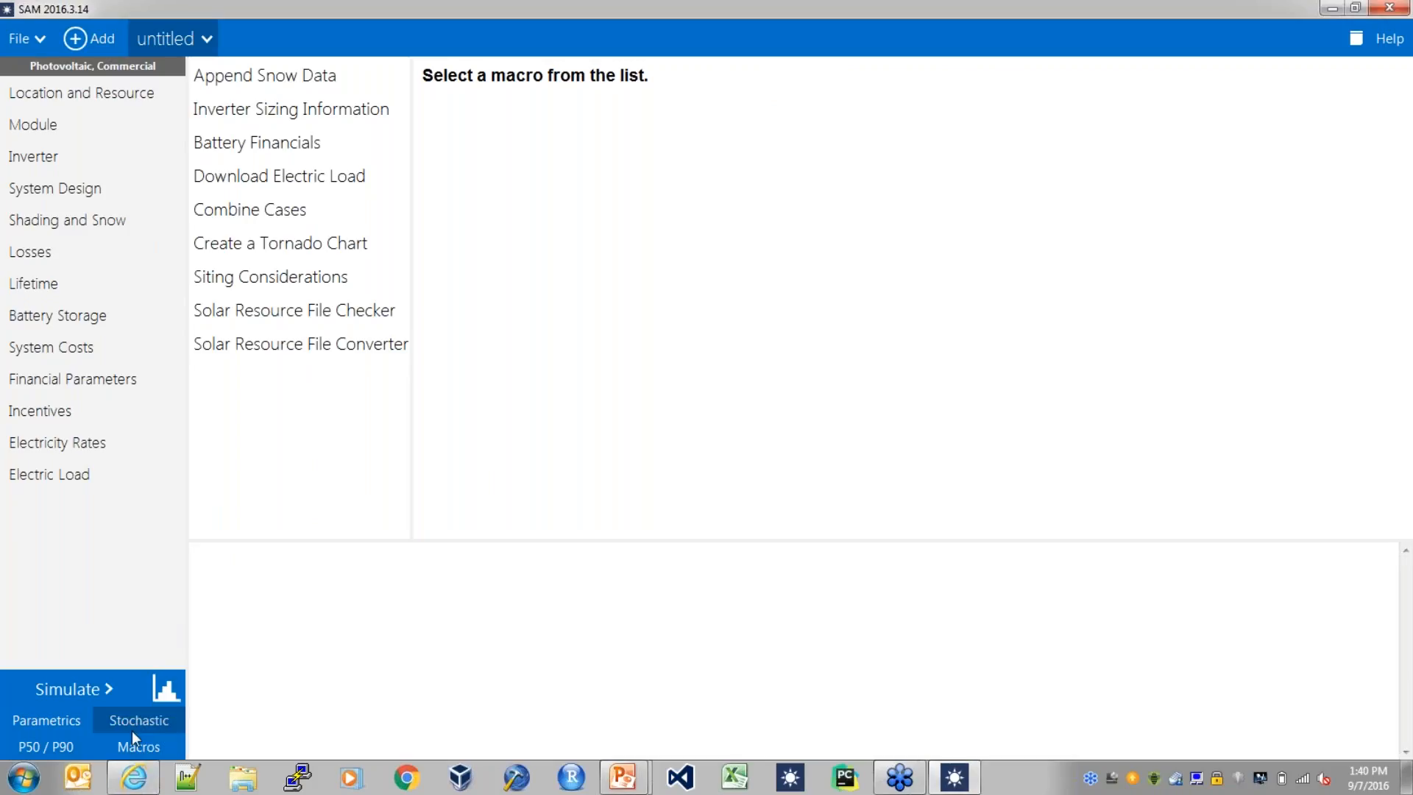
pyautogui.click(279, 142)
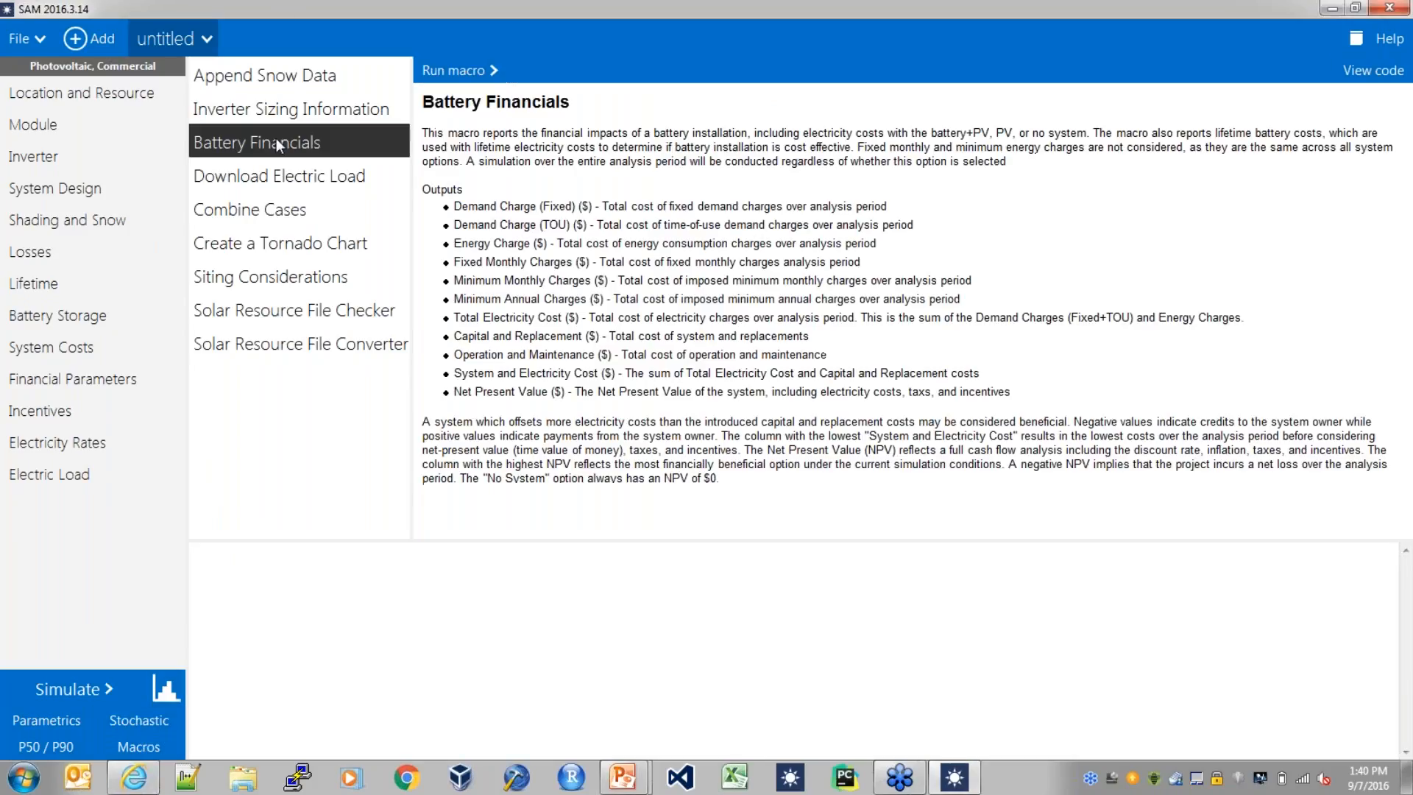
pyautogui.click(448, 67)
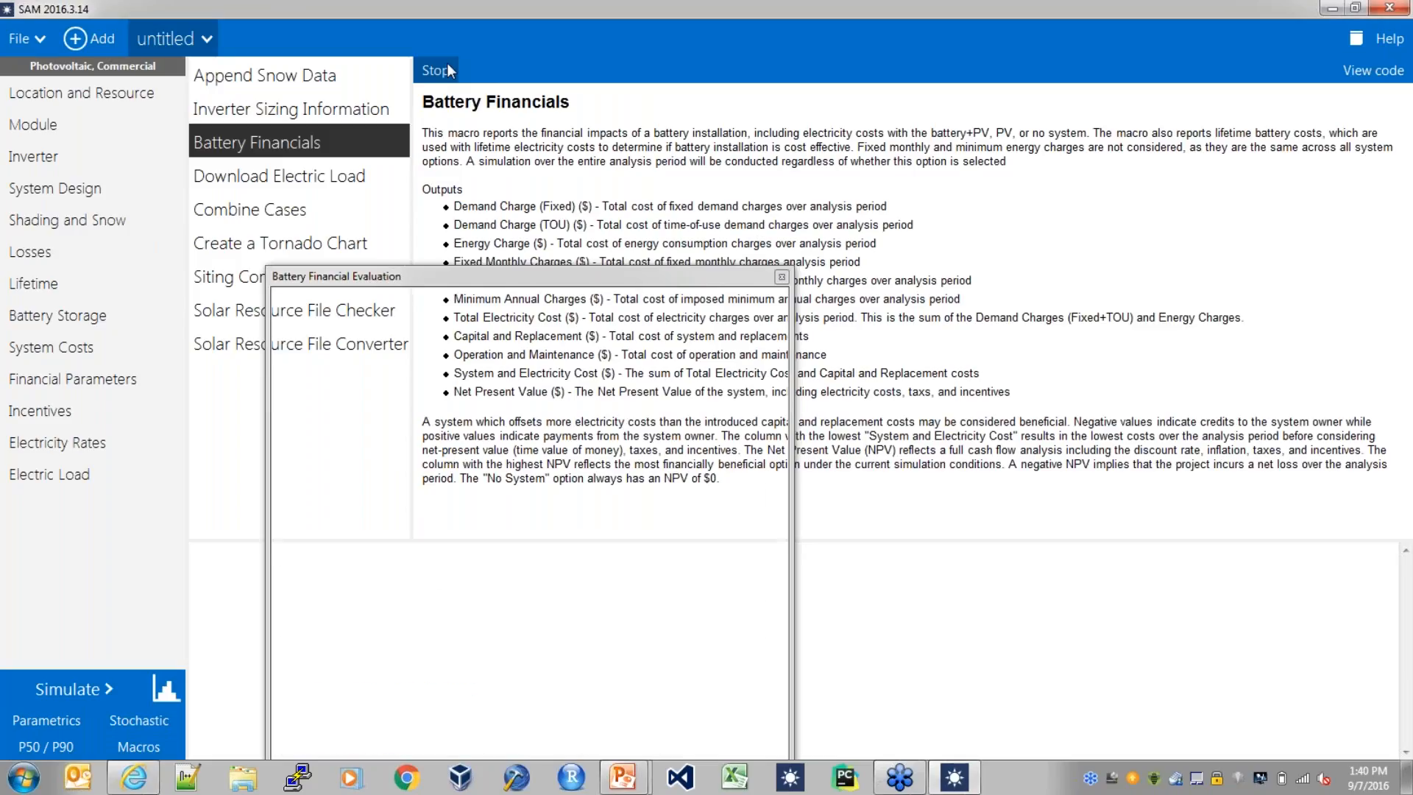
pyautogui.click(619, 276)
pyautogui.moveTo(617, 274); pyautogui.dragTo(607, 81)
pyautogui.moveTo(780, 599); pyautogui.dragTo(959, 683)
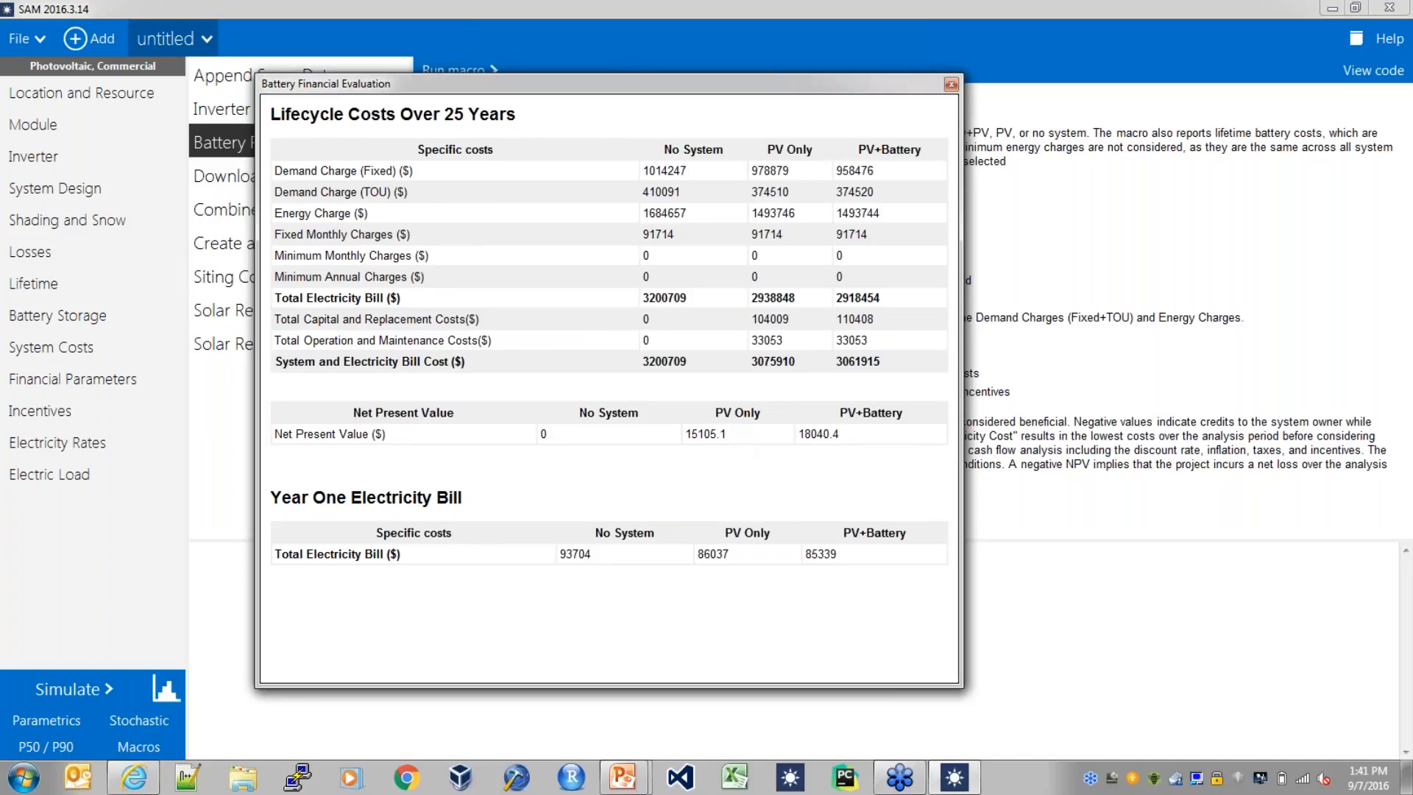
# Compare the net present values of the PV Only and PV+Battery options, then close the financial evaluation
pyautogui.moveTo(735, 438); pyautogui.dragTo(665, 437)
pyautogui.moveTo(686, 437); pyautogui.dragTo(729, 437)
pyautogui.click(705, 465)
pyautogui.moveTo(799, 434); pyautogui.dragTo(833, 434)
pyautogui.click(832, 432)
pyautogui.moveTo(811, 432); pyautogui.dragTo(799, 433)
pyautogui.click(951, 86)
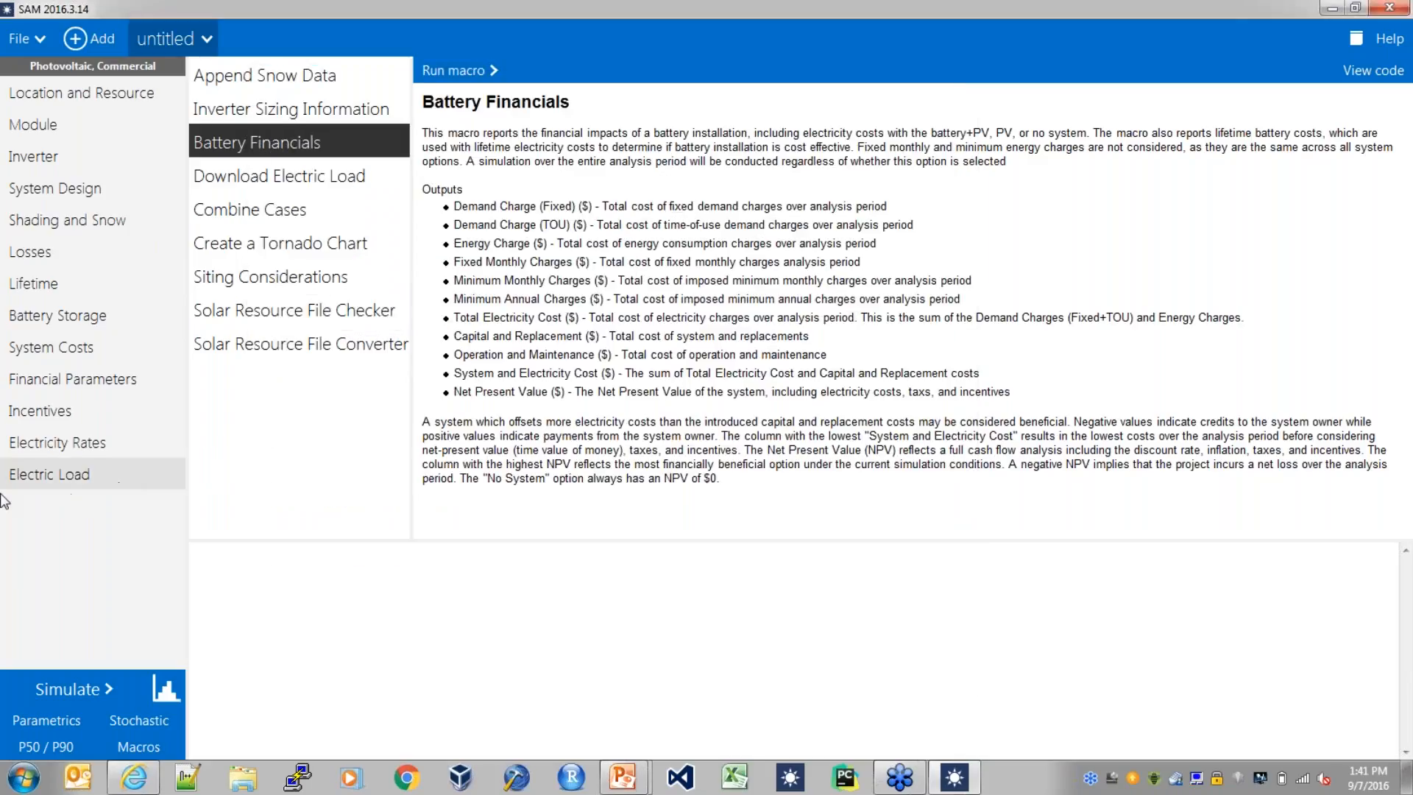
# Start a parametric quick setup and add the battery's desired bank capacity and desired bank voltage as variables
pyautogui.click(43, 720)
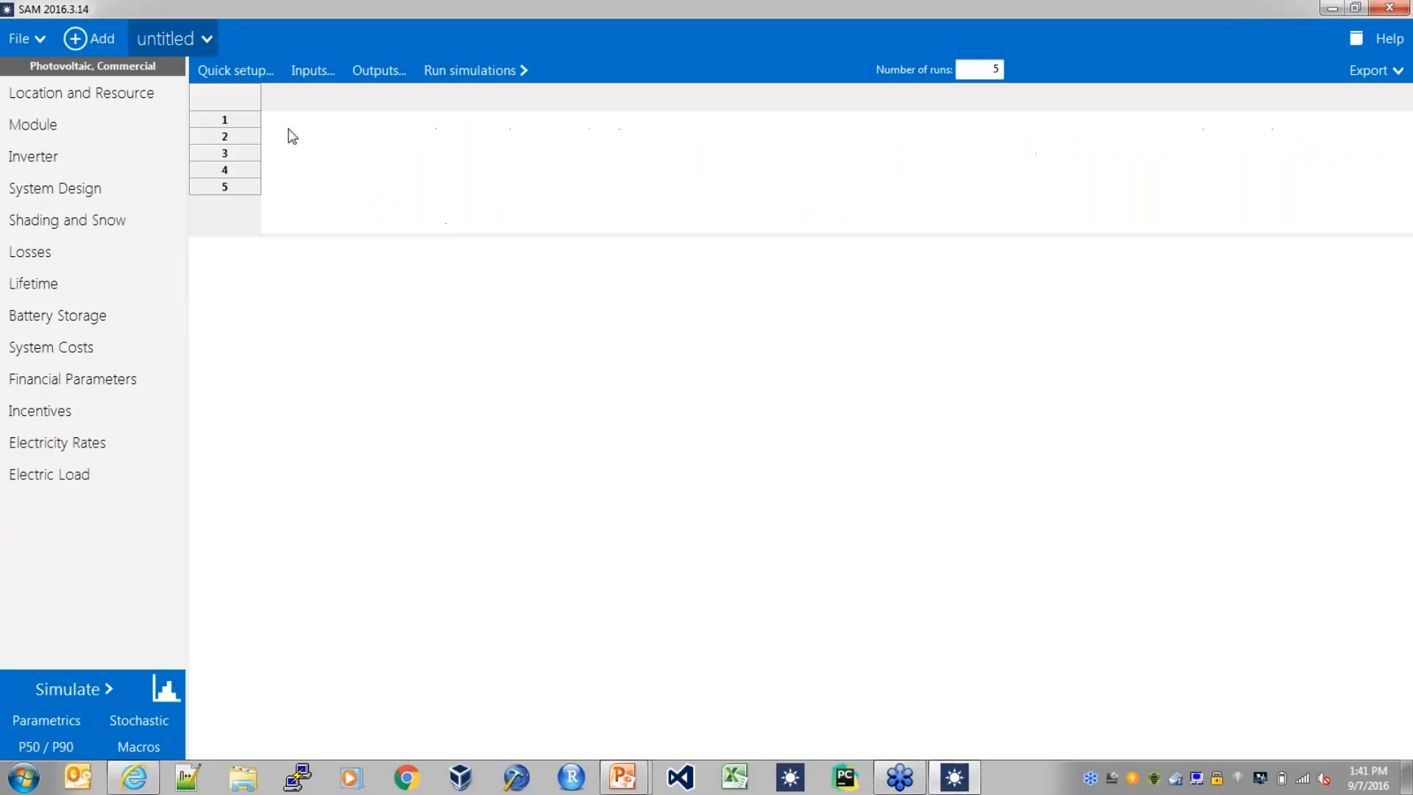
pyautogui.click(247, 67)
pyautogui.moveTo(829, 260); pyautogui.dragTo(643, 117)
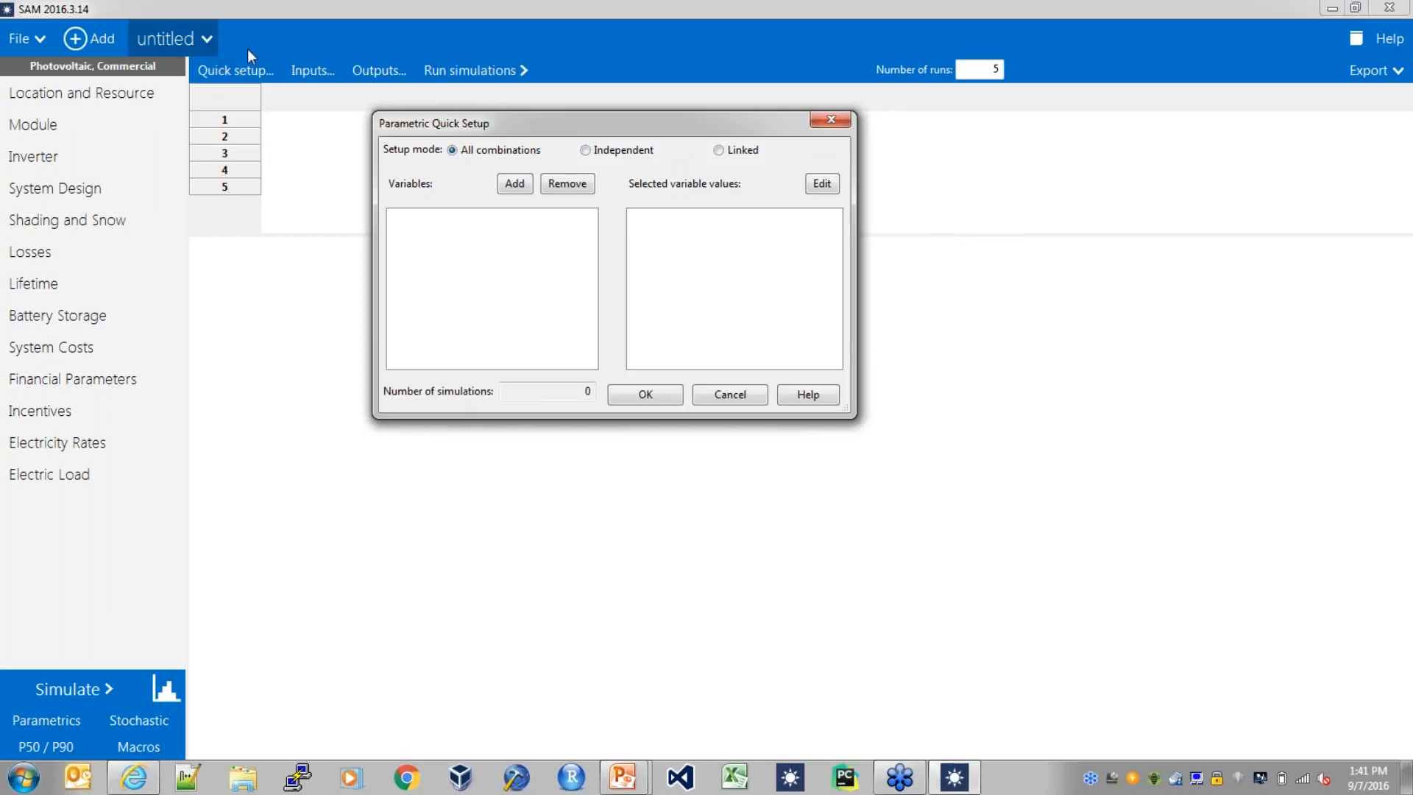
pyautogui.click(516, 184)
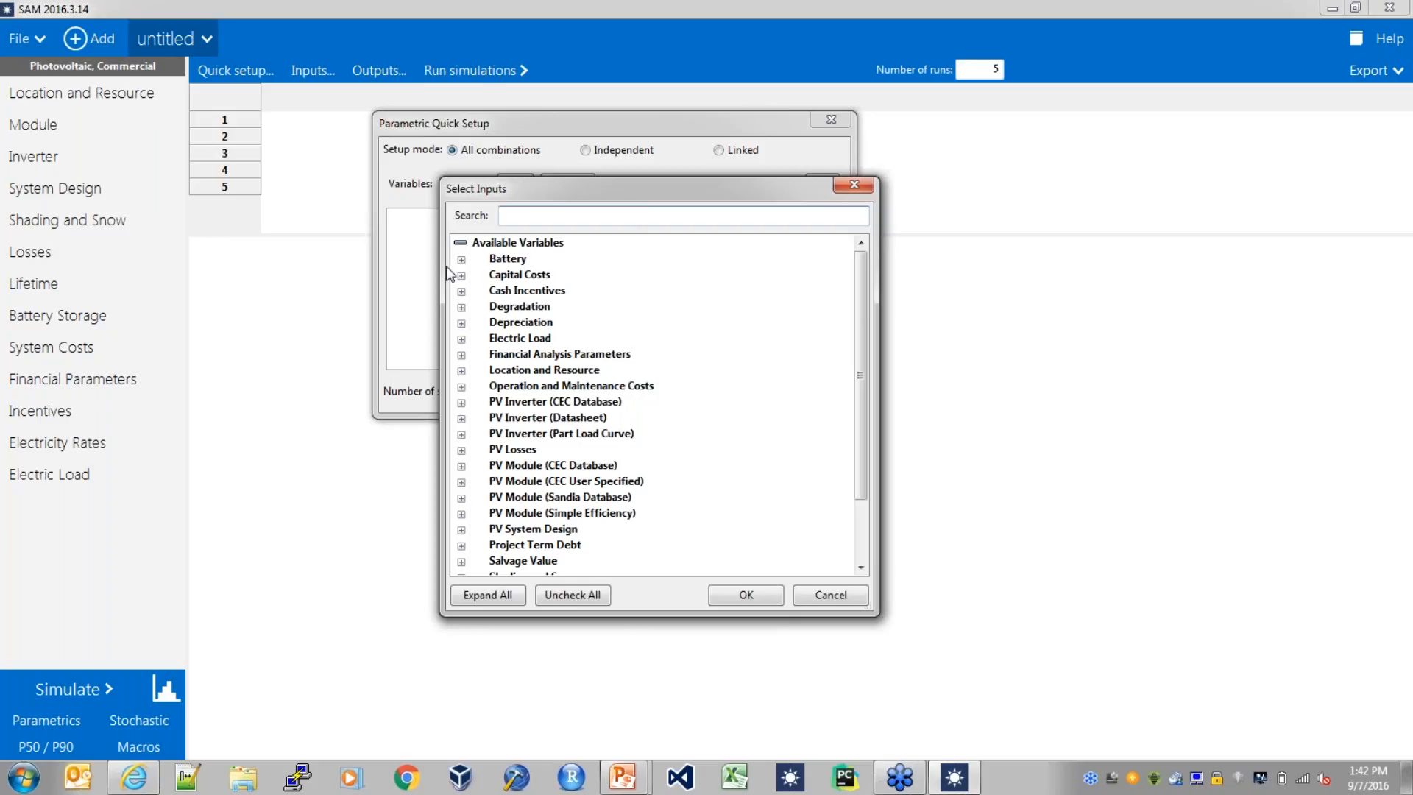
pyautogui.click(461, 259)
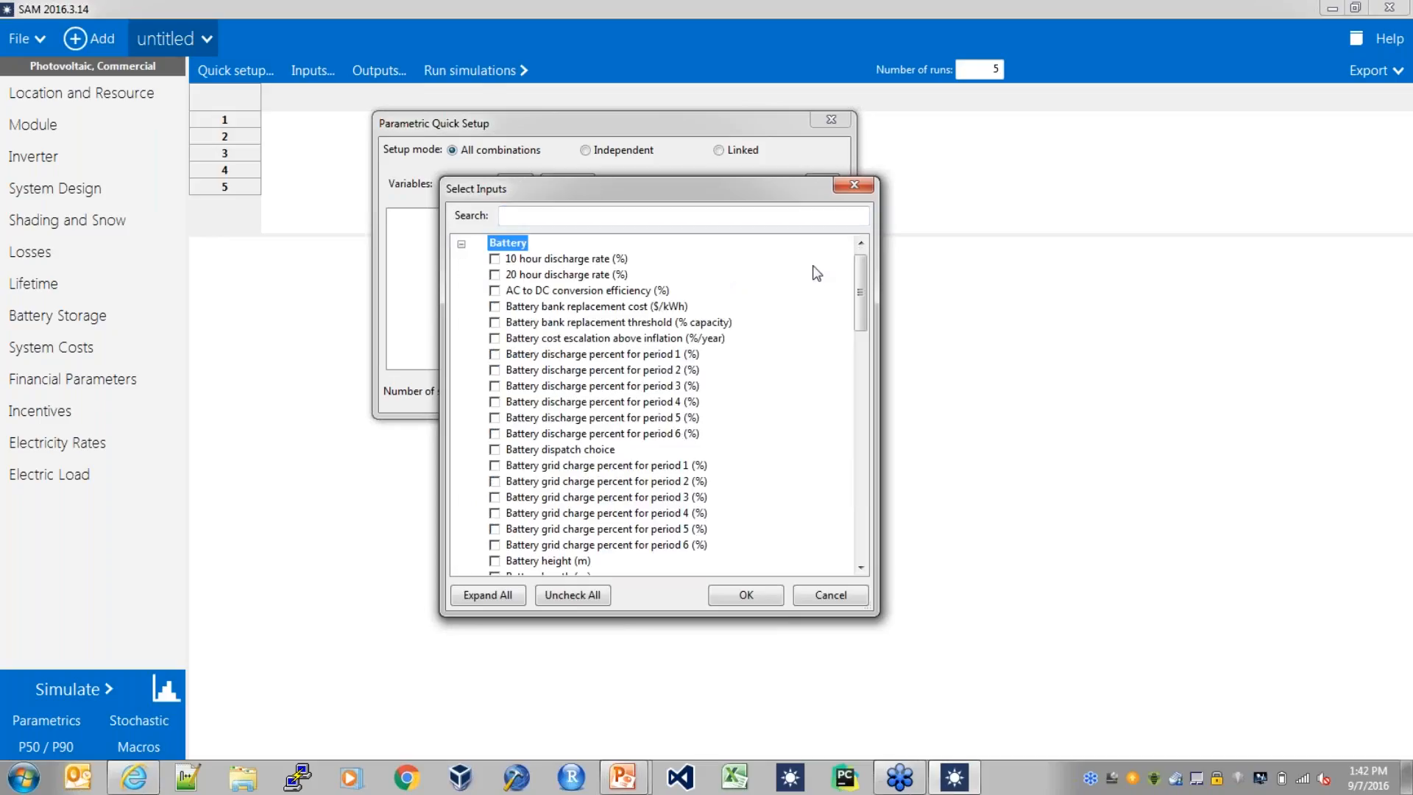
pyautogui.click(861, 364)
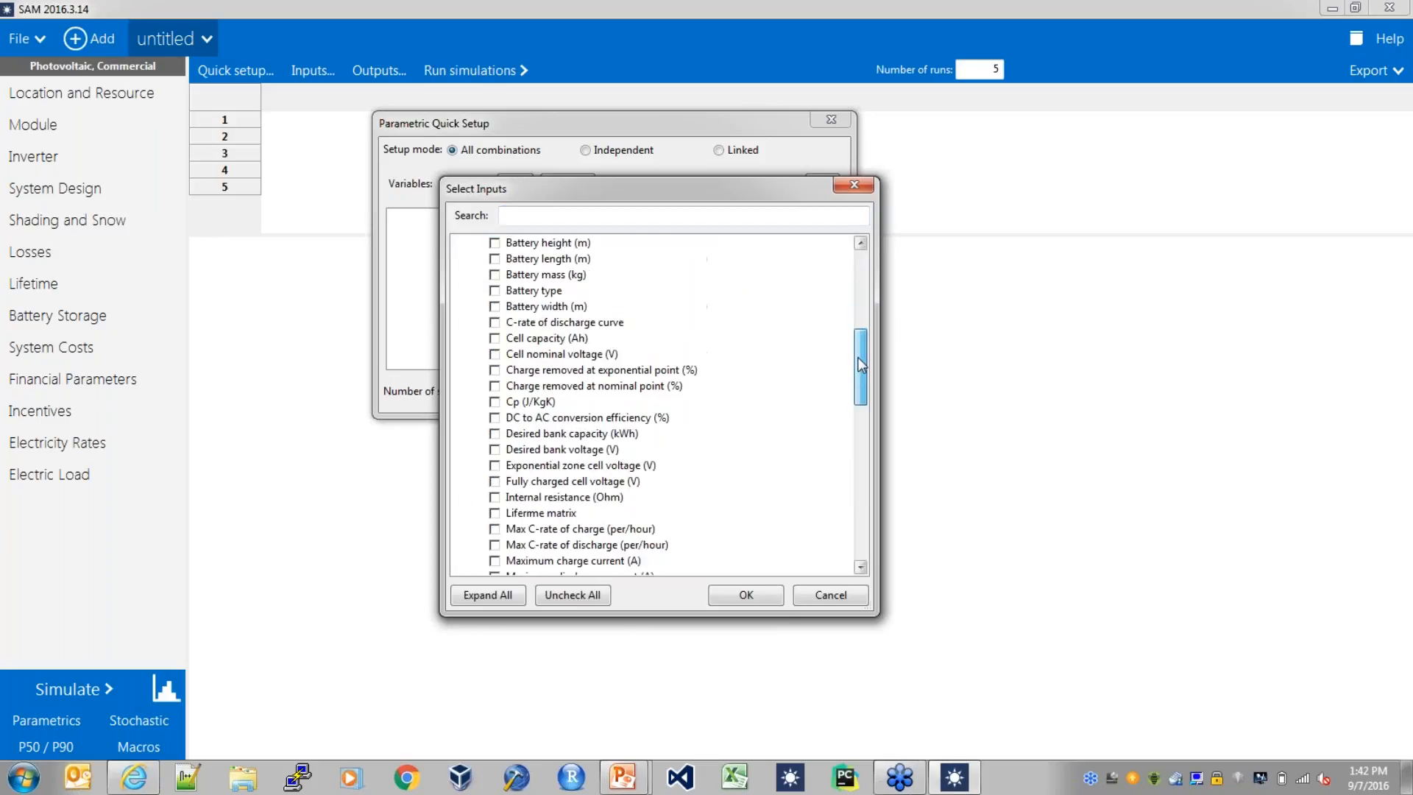
pyautogui.click(494, 418)
pyautogui.click(495, 434)
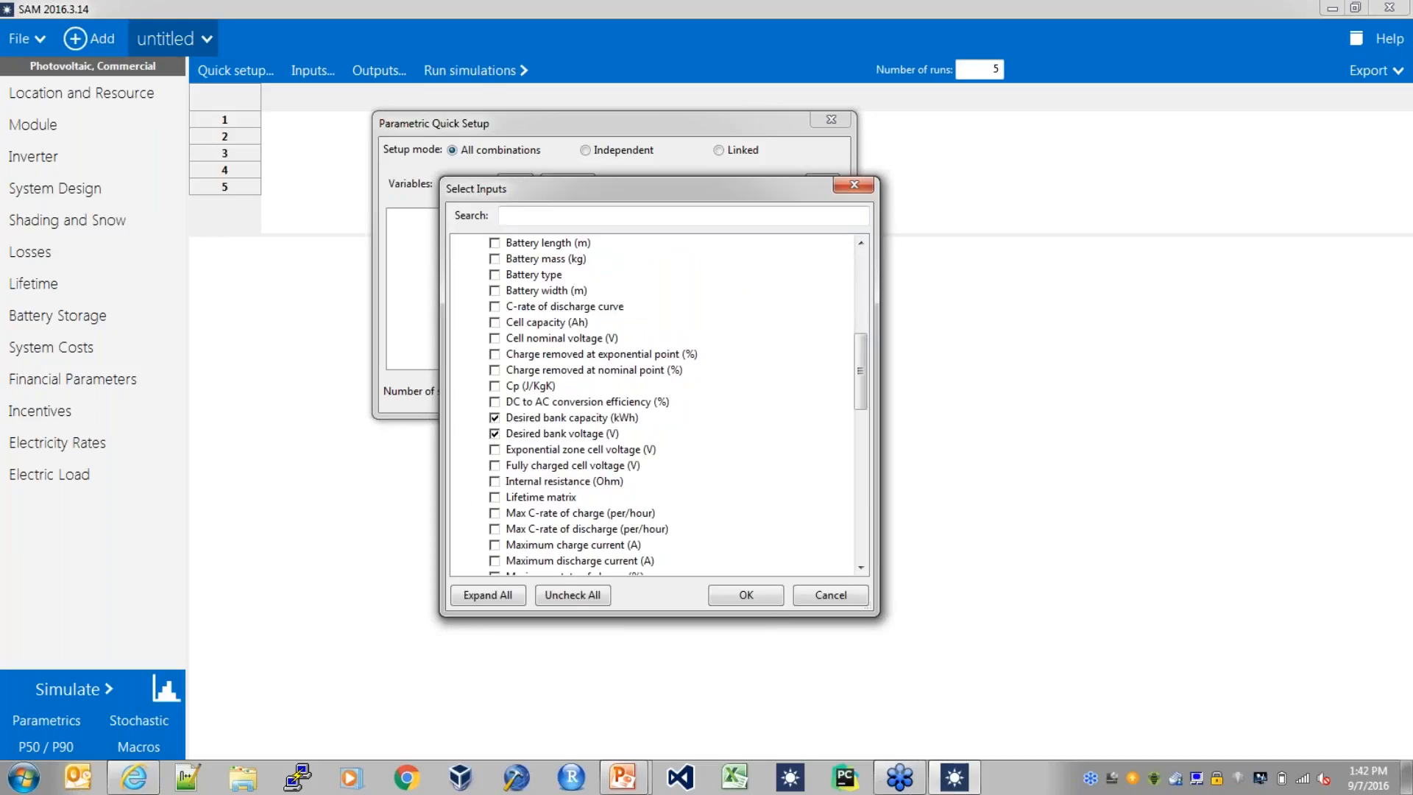
pyautogui.click(764, 590)
pyautogui.click(519, 189)
pyautogui.write('net pre')
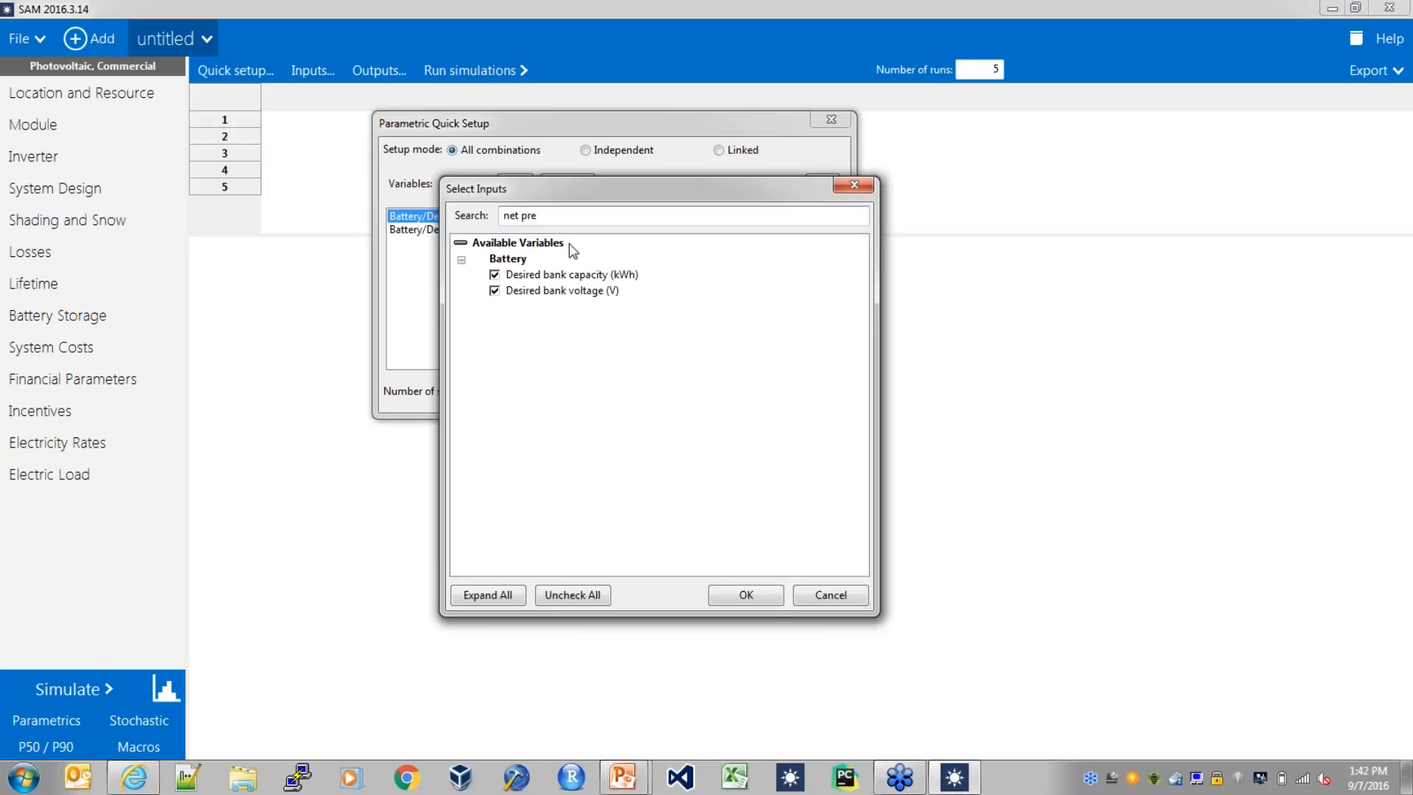
pyautogui.press('BackSpace')
pyautogui.press('BackSpace')
pyautogui.press('BackSpace')
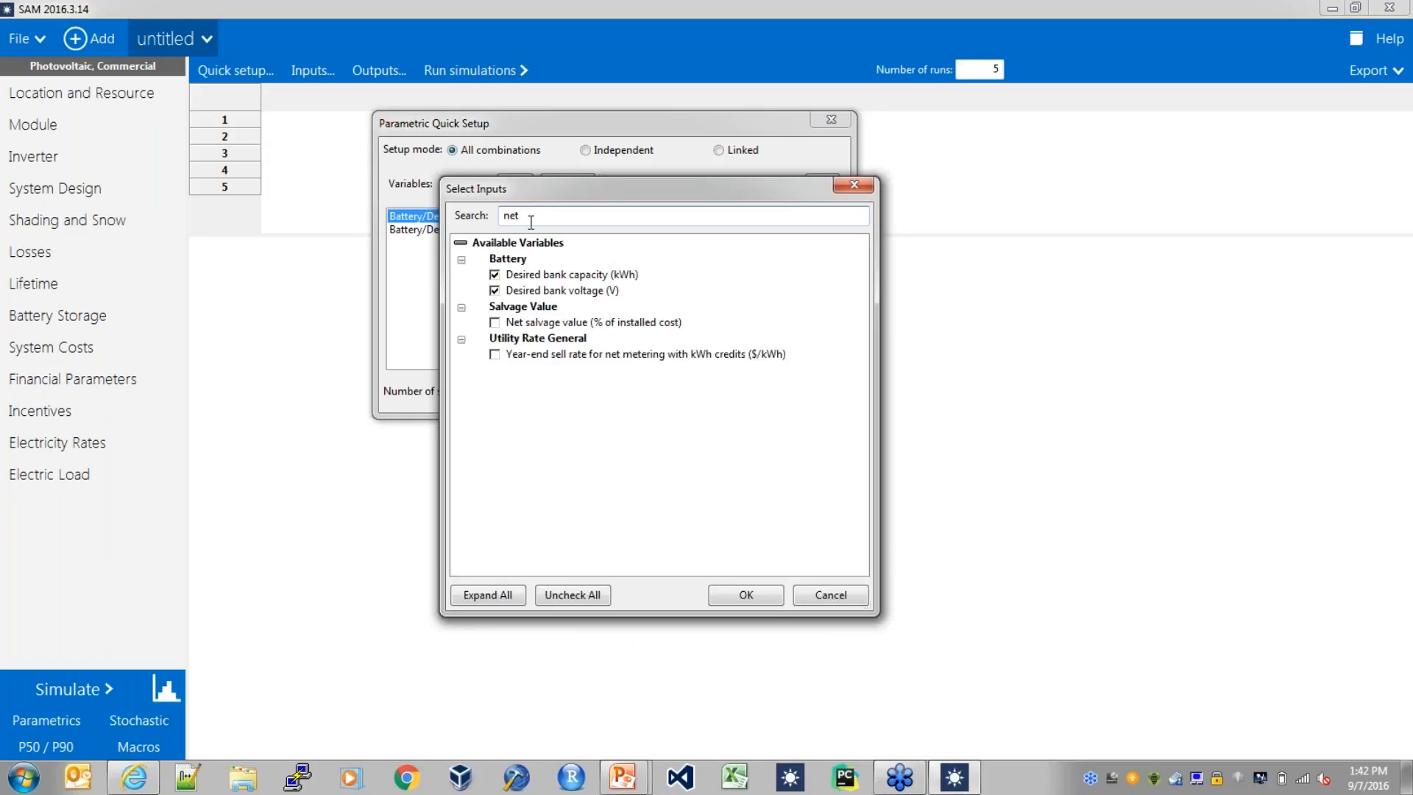
pyautogui.write('resen')
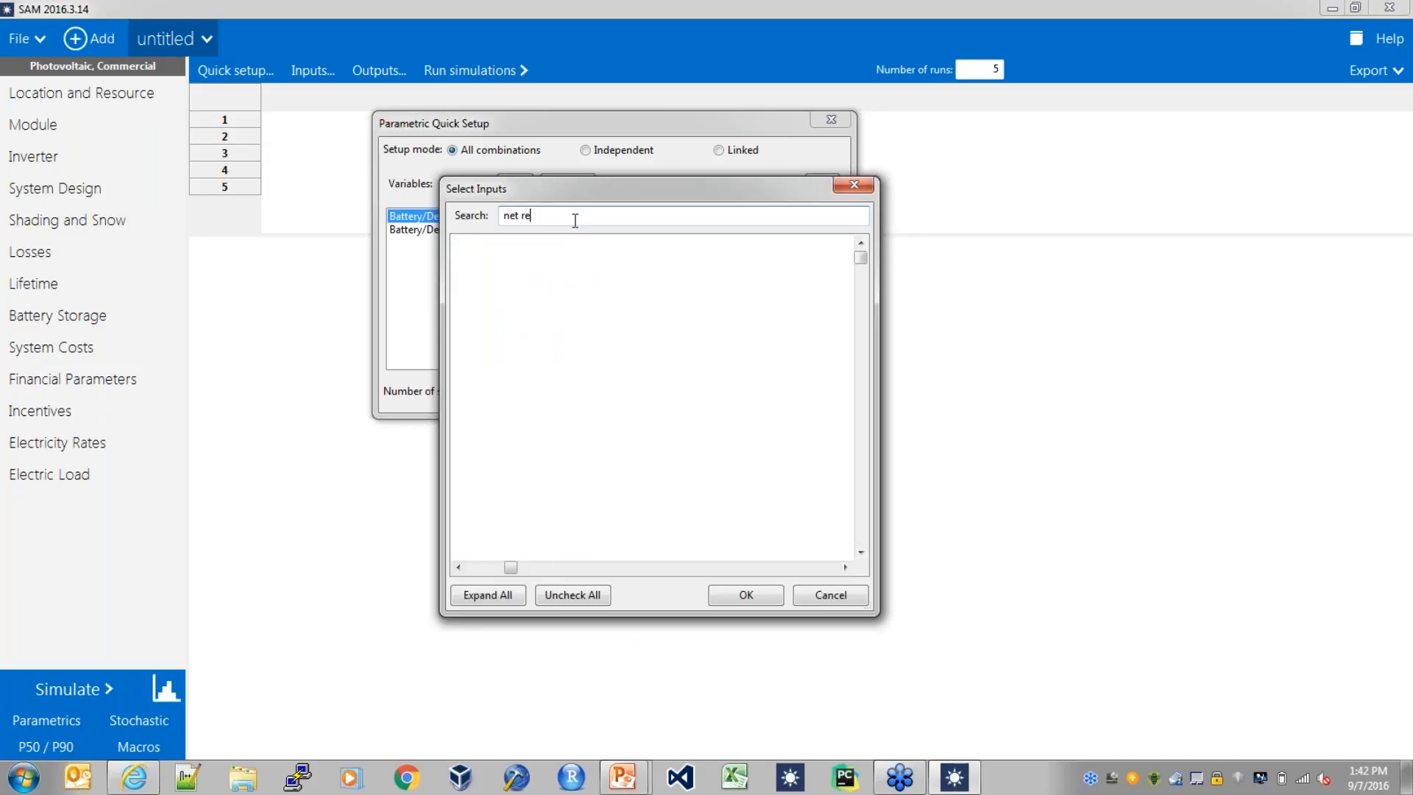
pyautogui.press('BackSpace')
pyautogui.press('BackSpace')
pyautogui.press('BackSpace')
pyautogui.press('BackSpace')
pyautogui.press('BackSpace')
pyautogui.write('pre')
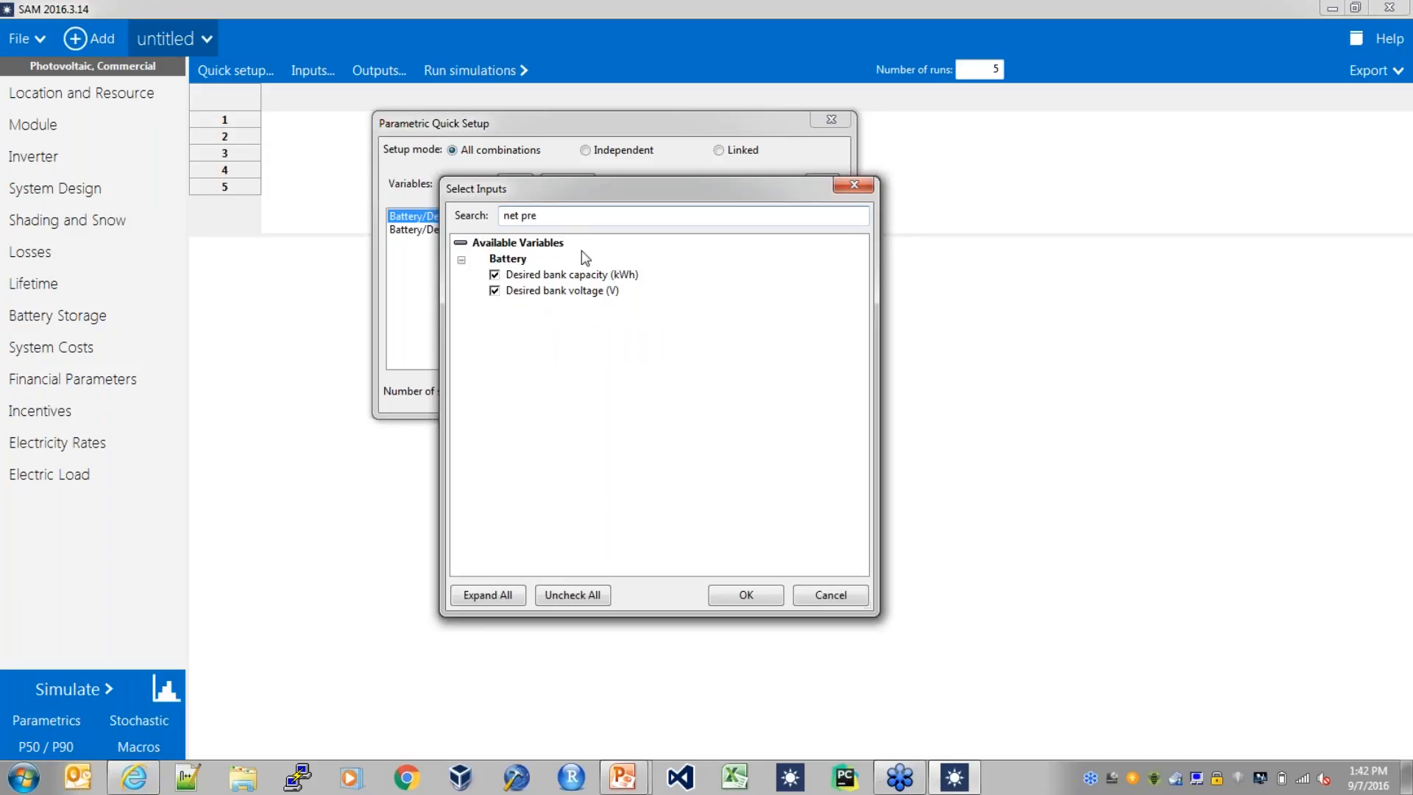
pyautogui.click(830, 593)
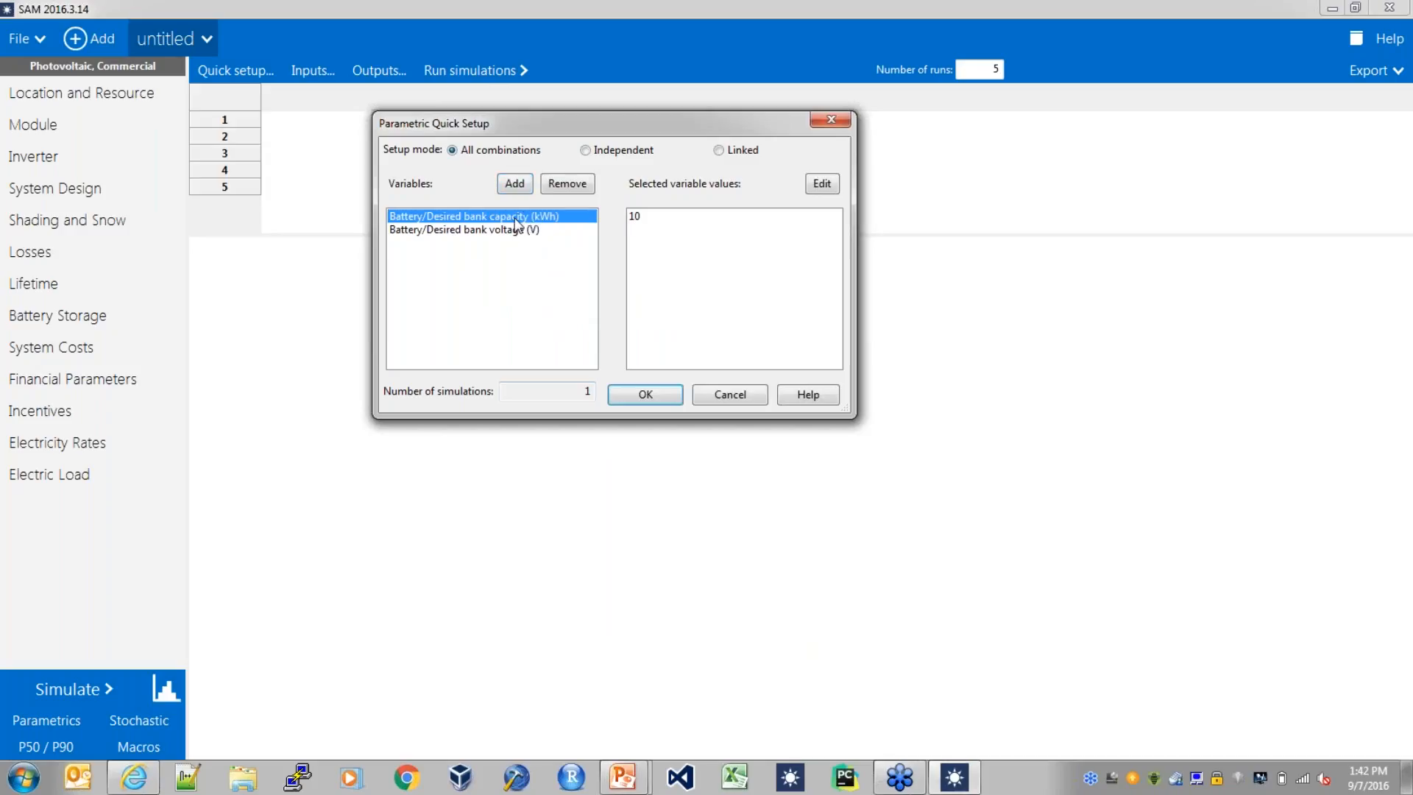
# Define the desired bank capacity values as a range from 0 to 100 kWh in increments of 10
pyautogui.click(819, 185)
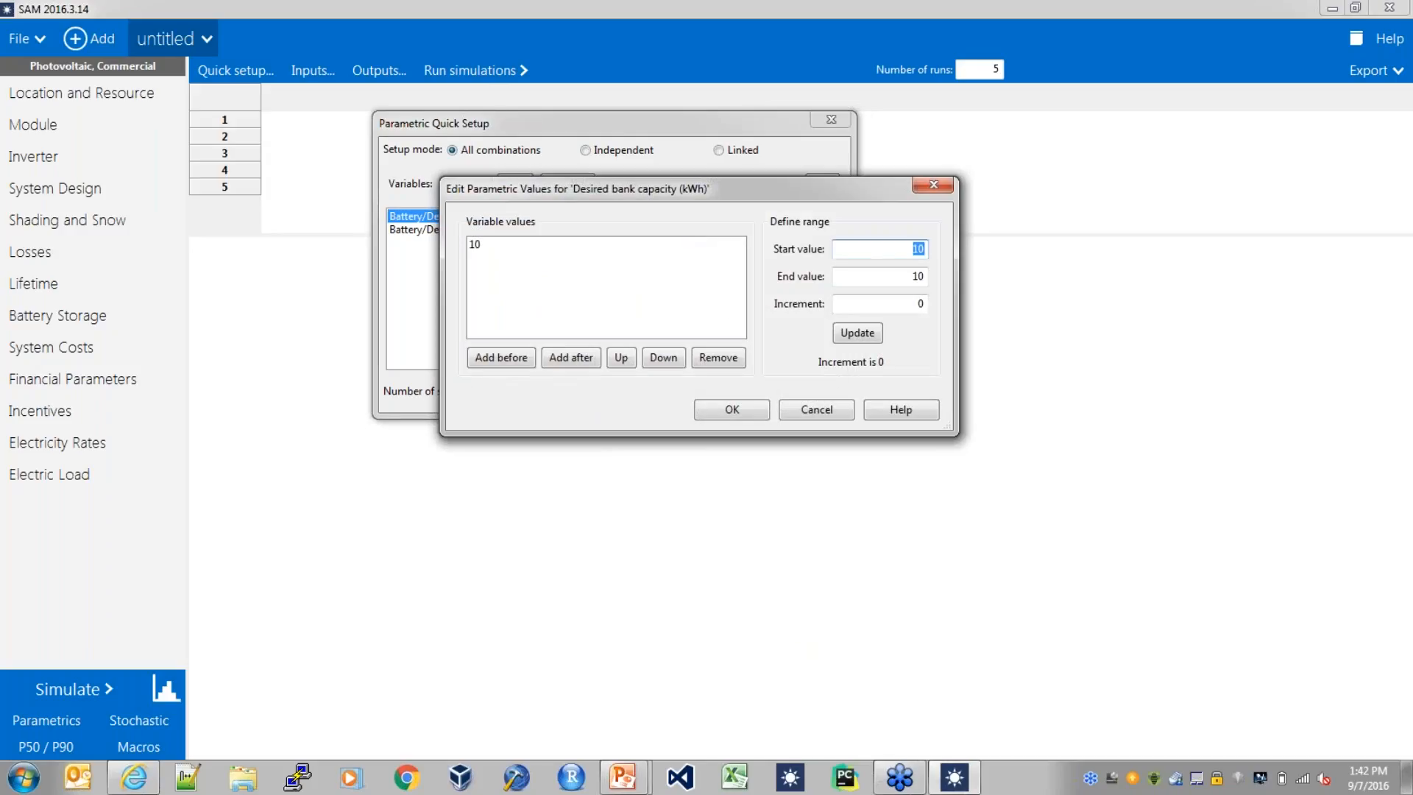
pyautogui.write('0')
pyautogui.press('Tab')
pyautogui.write('100')
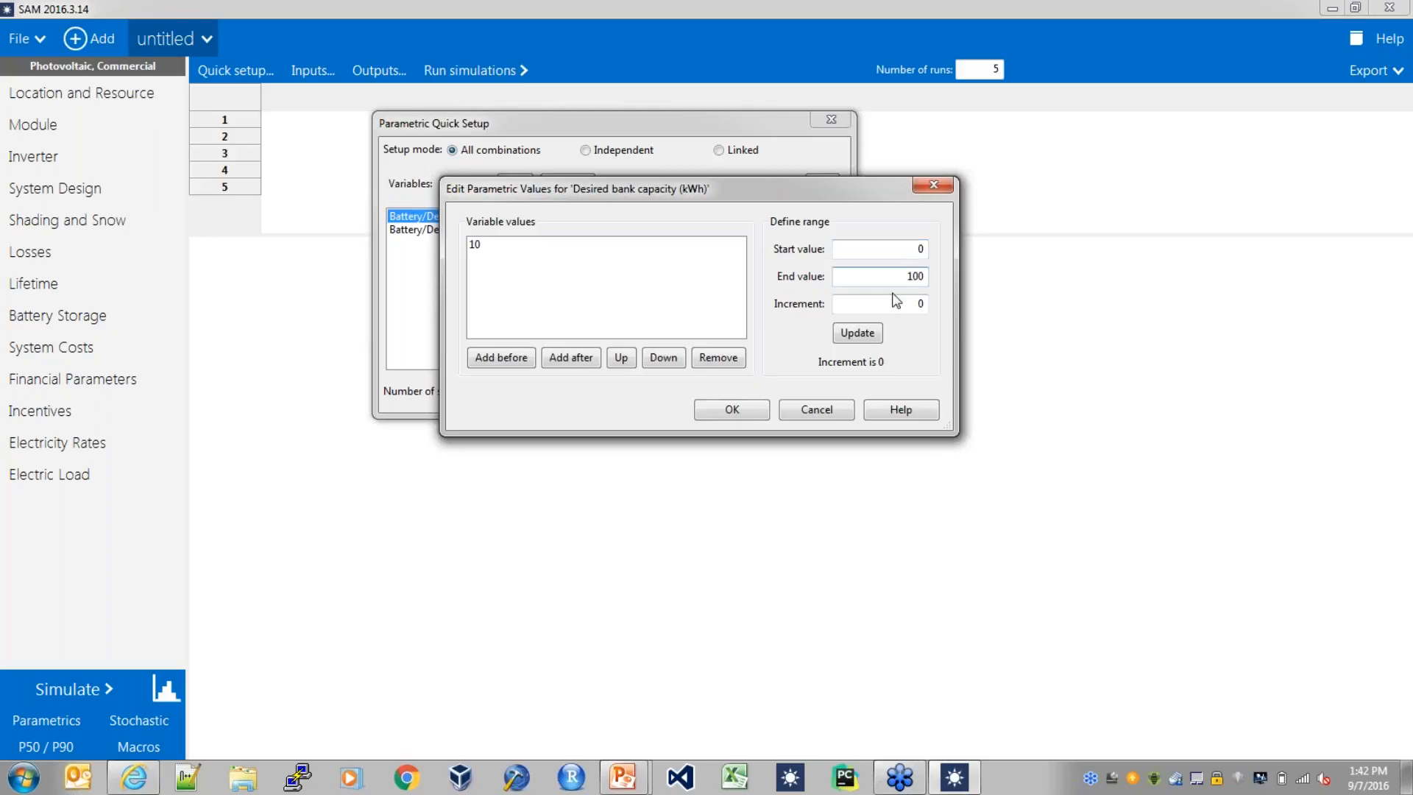
pyautogui.press('Tab')
pyautogui.write('1')
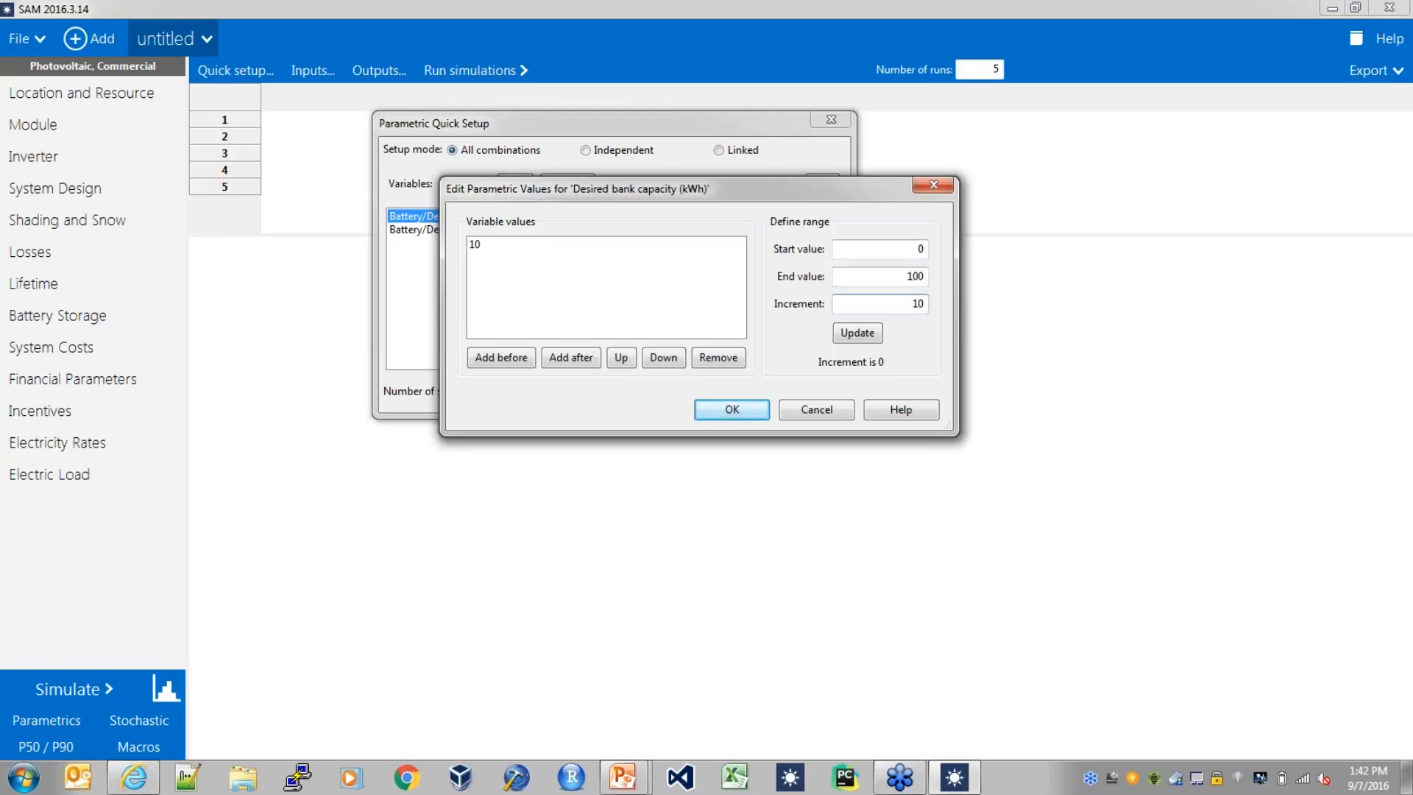
pyautogui.click(853, 335)
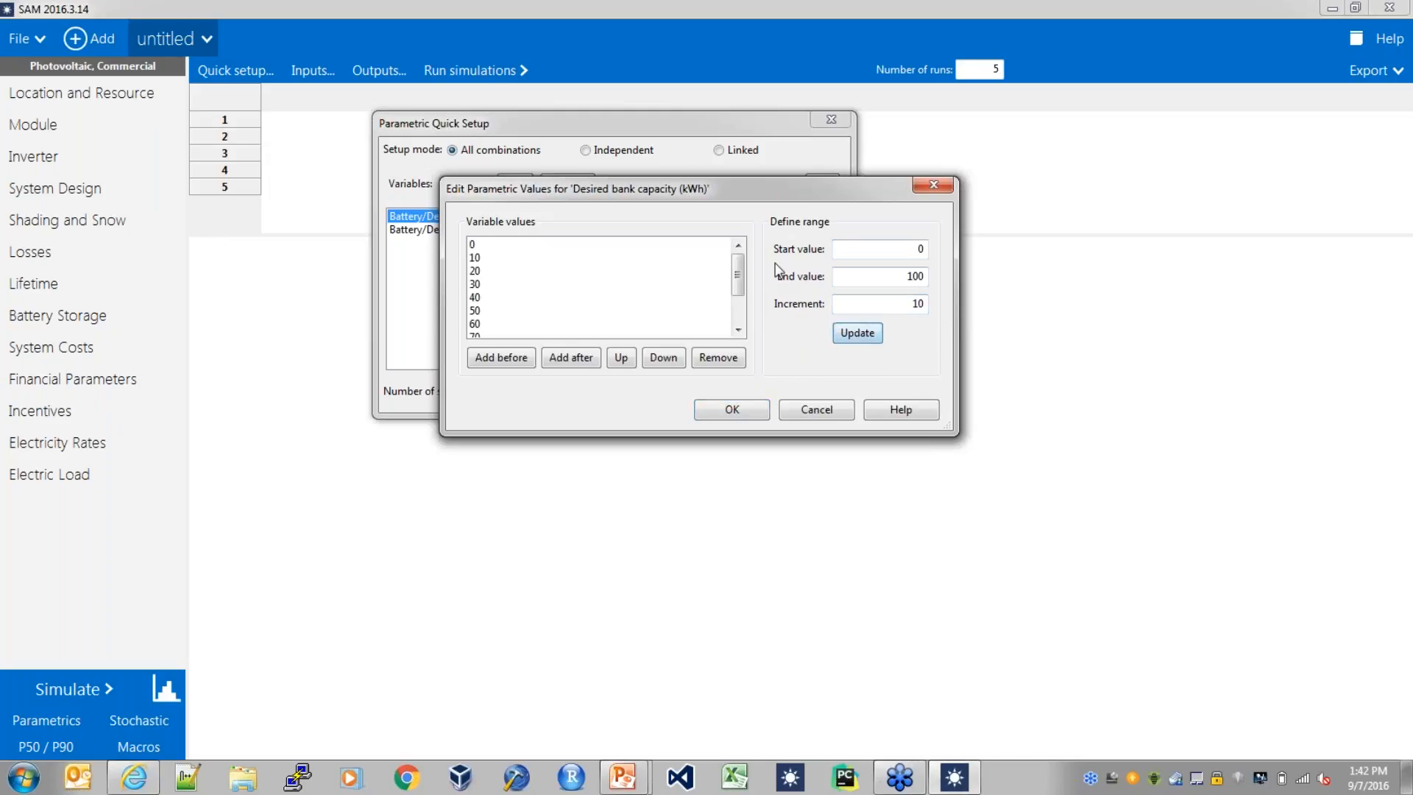
pyautogui.moveTo(738, 279); pyautogui.dragTo(720, 257)
pyautogui.click(736, 405)
# Define the desired bank voltage values as a range from 0 to 3500 V in increments of 350
pyautogui.click(524, 230)
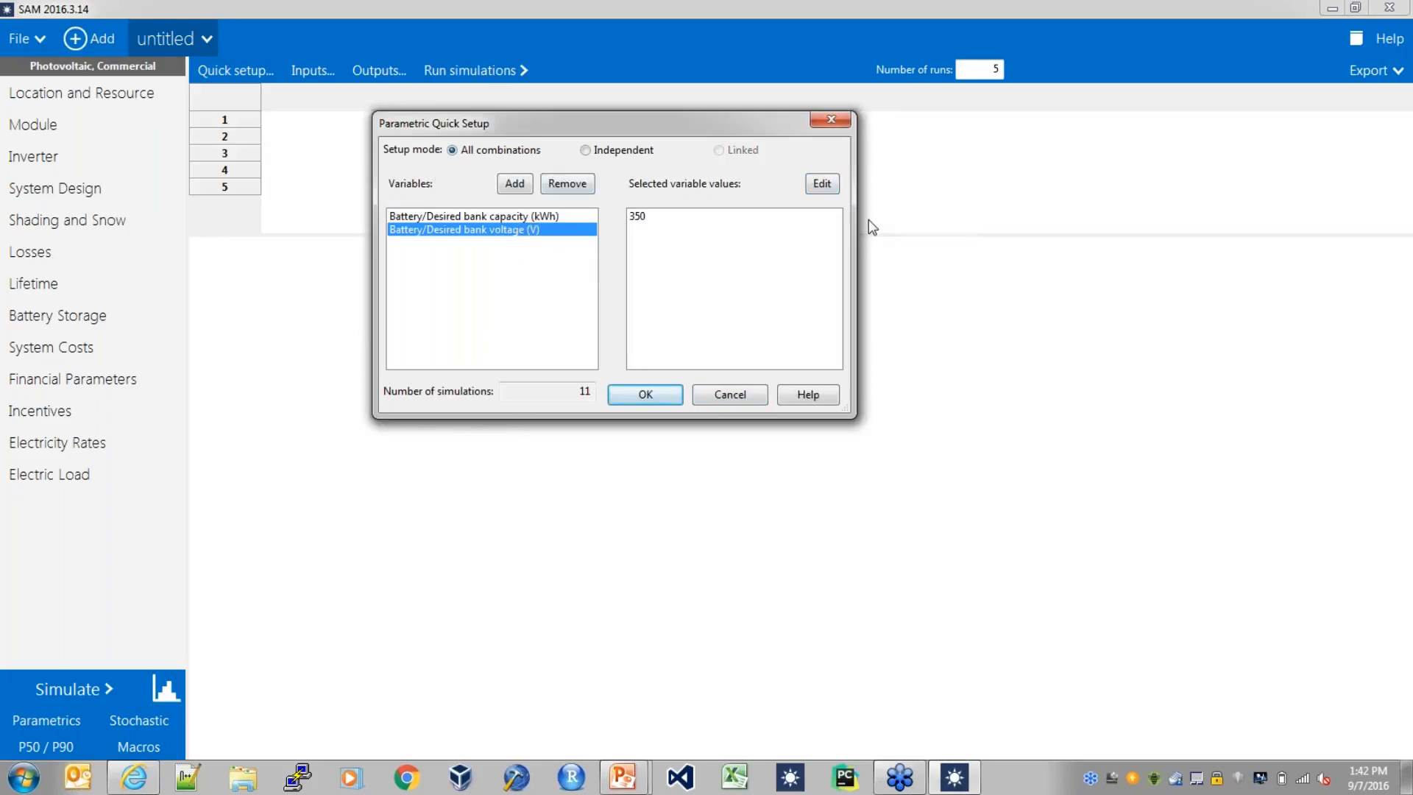
pyautogui.click(822, 185)
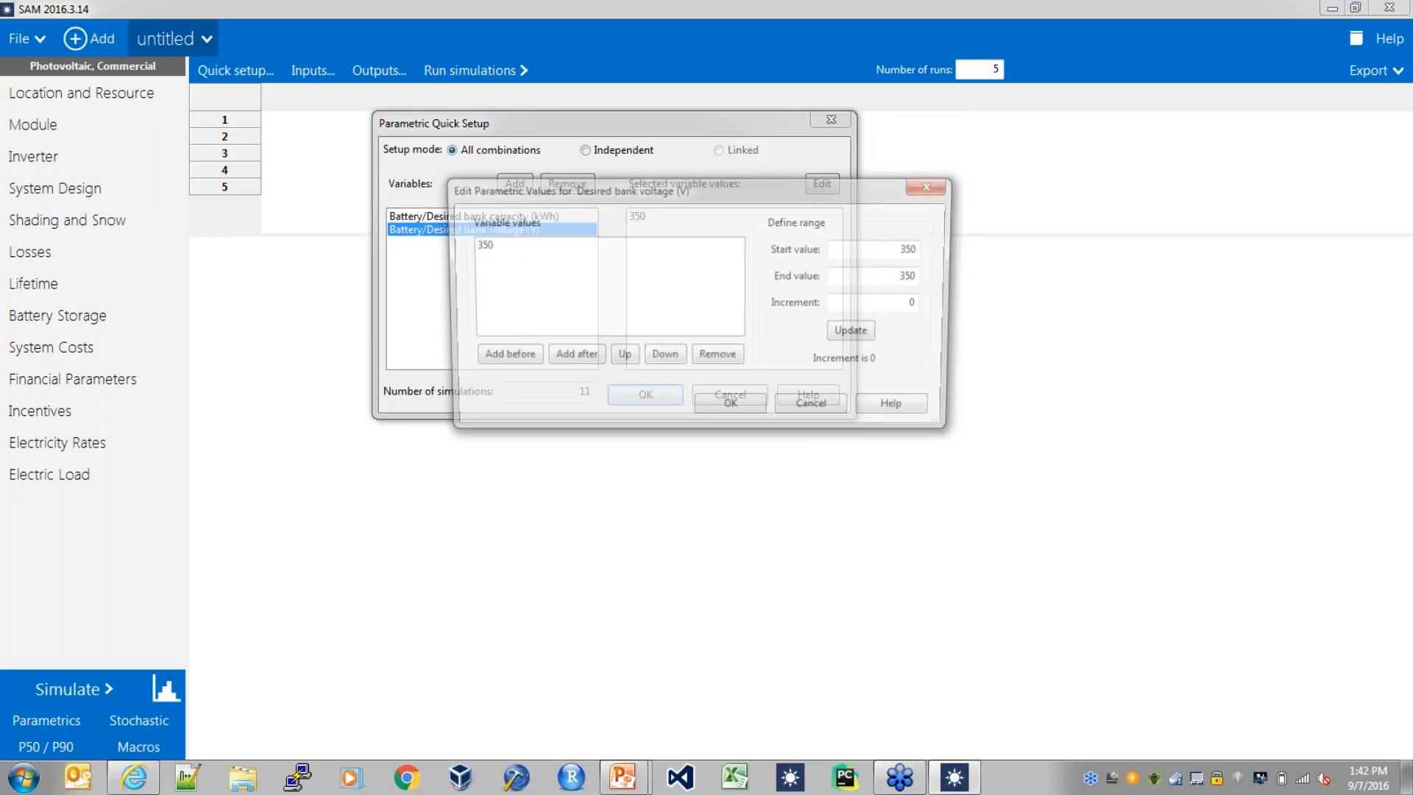
pyautogui.doubleClick(914, 249)
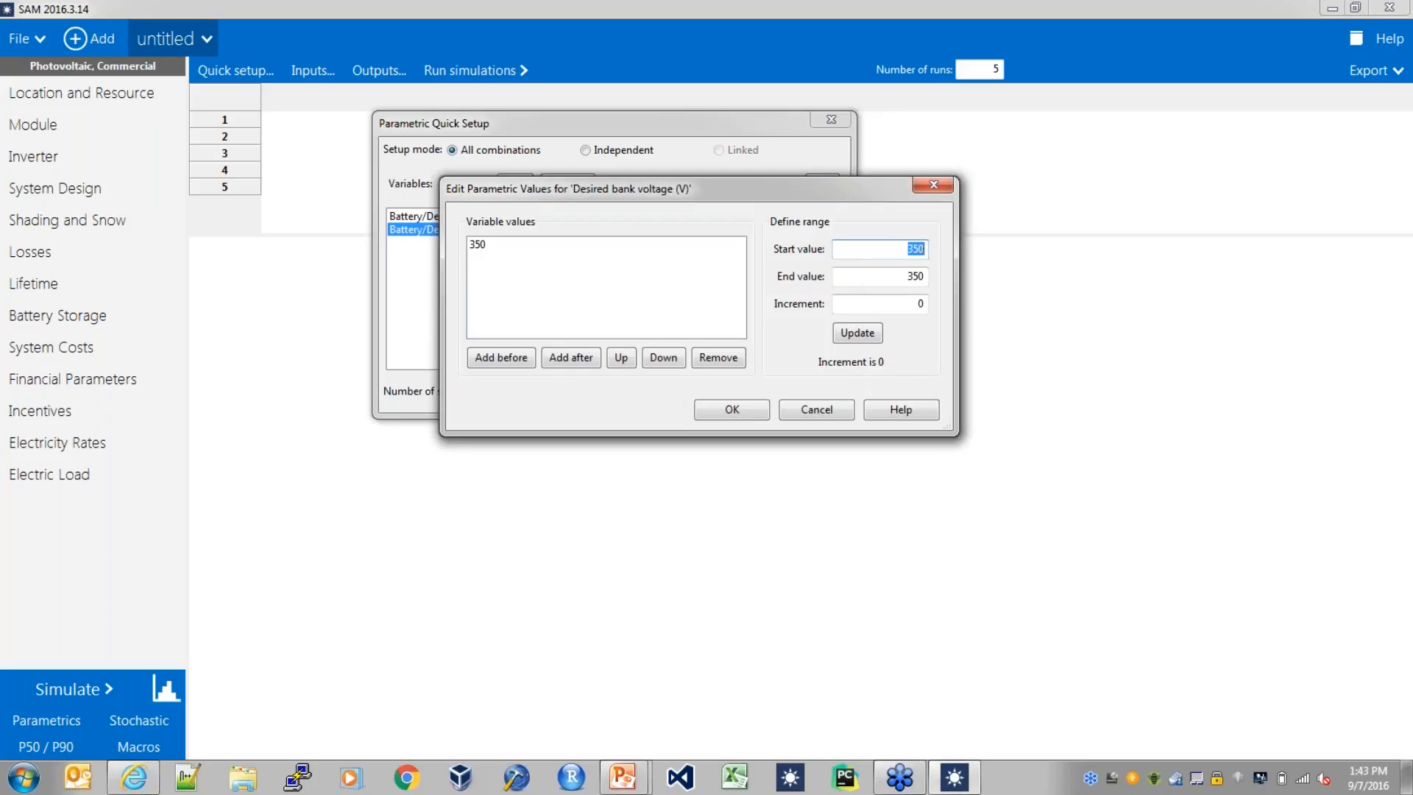
pyautogui.write('0')
pyautogui.press('Tab')
pyautogui.write('3500')
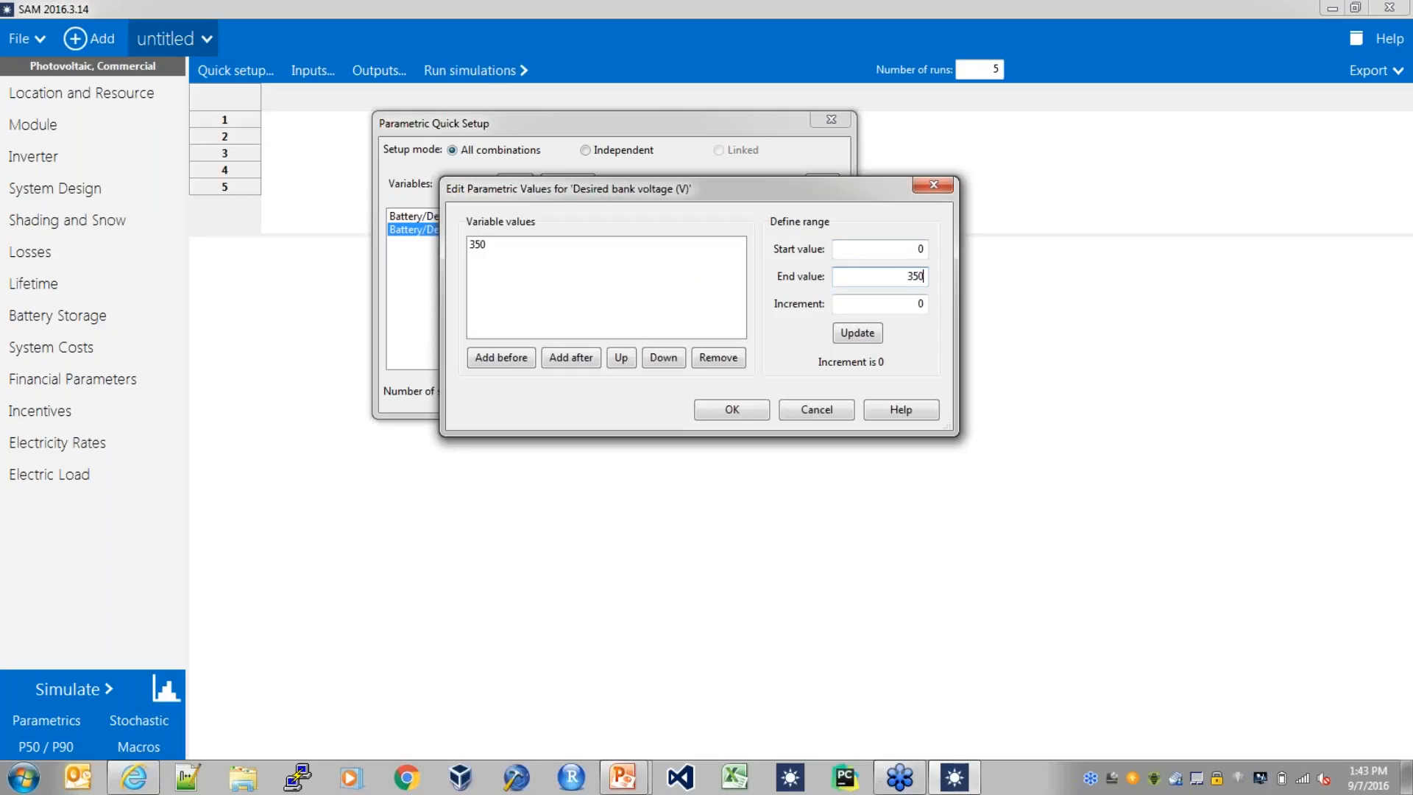
pyautogui.press('Tab')
pyautogui.write('350')
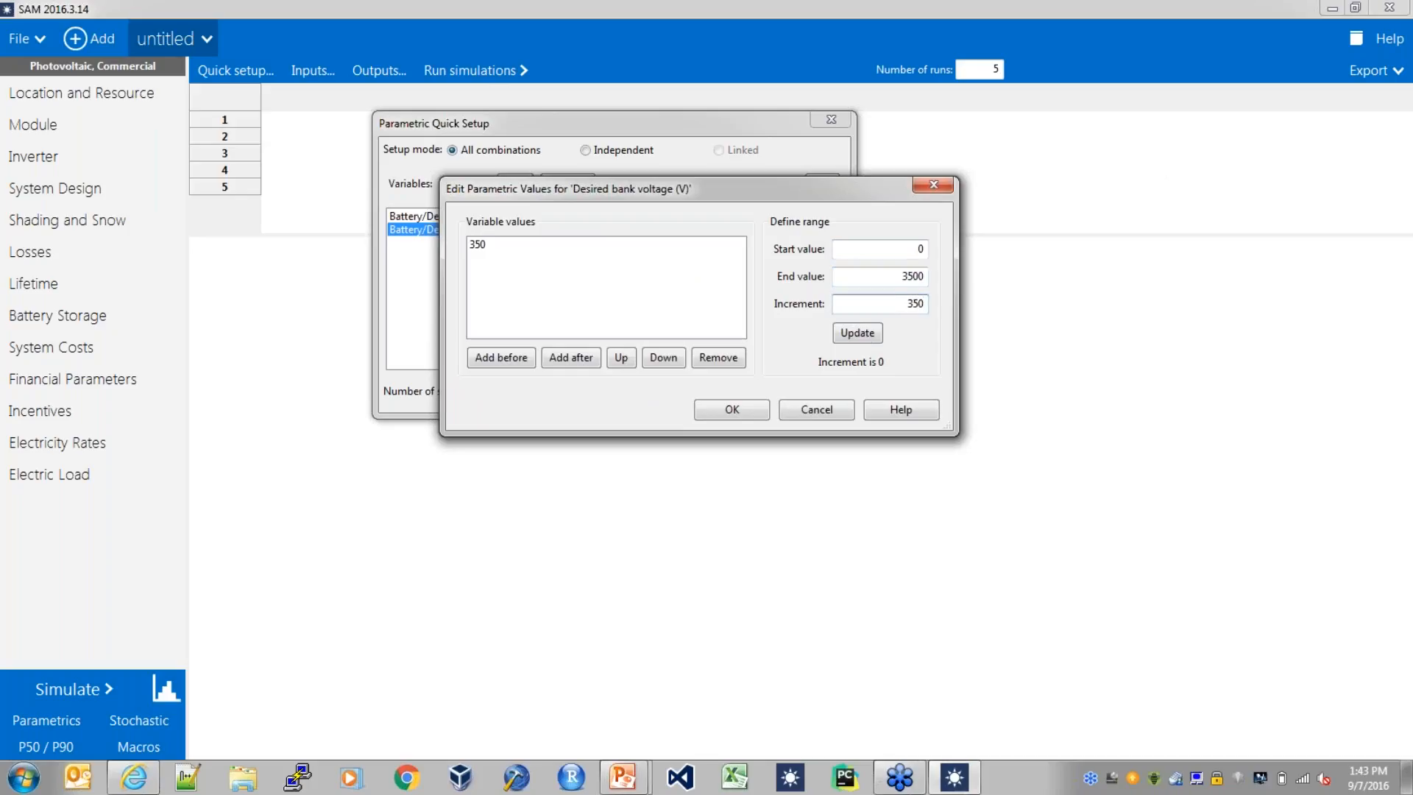
pyautogui.click(862, 334)
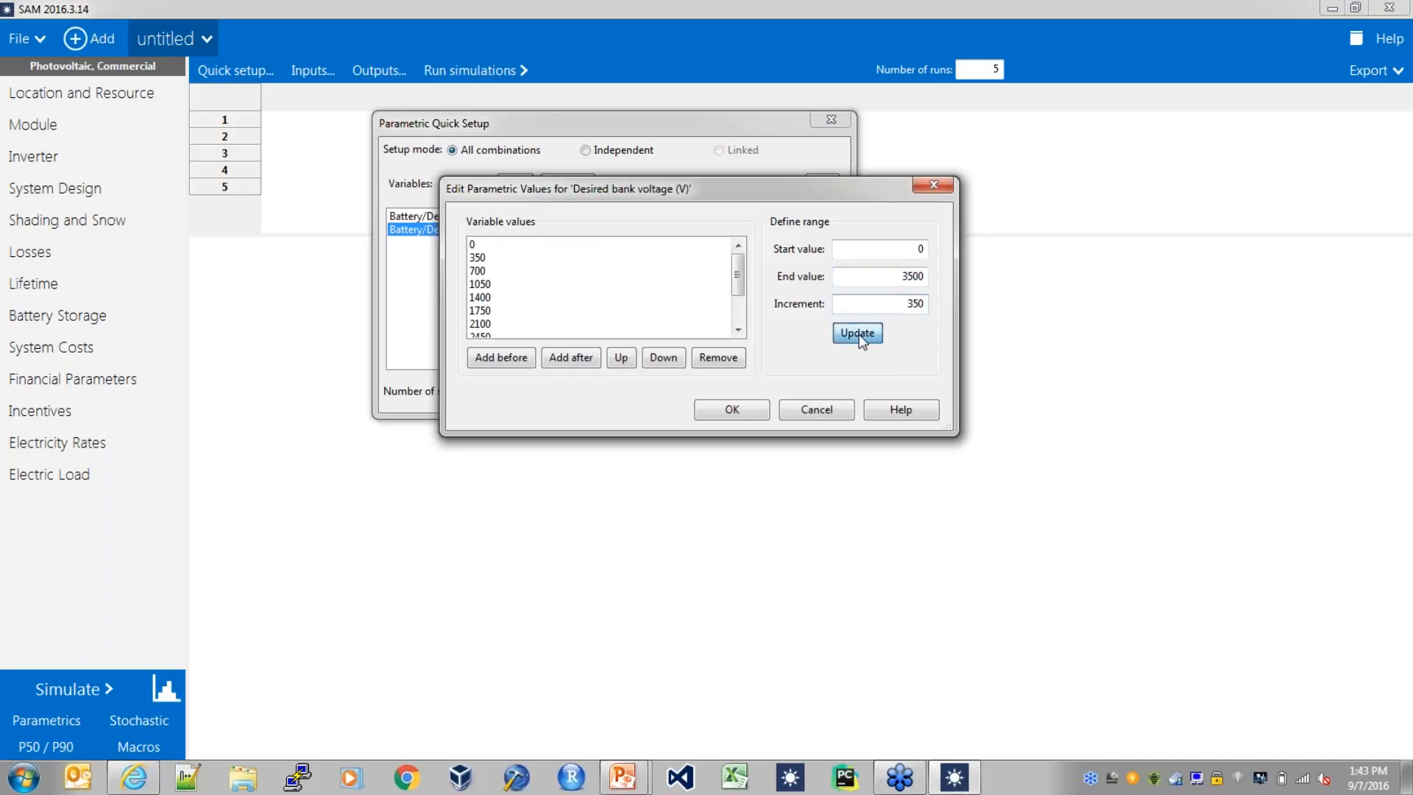
pyautogui.click(745, 407)
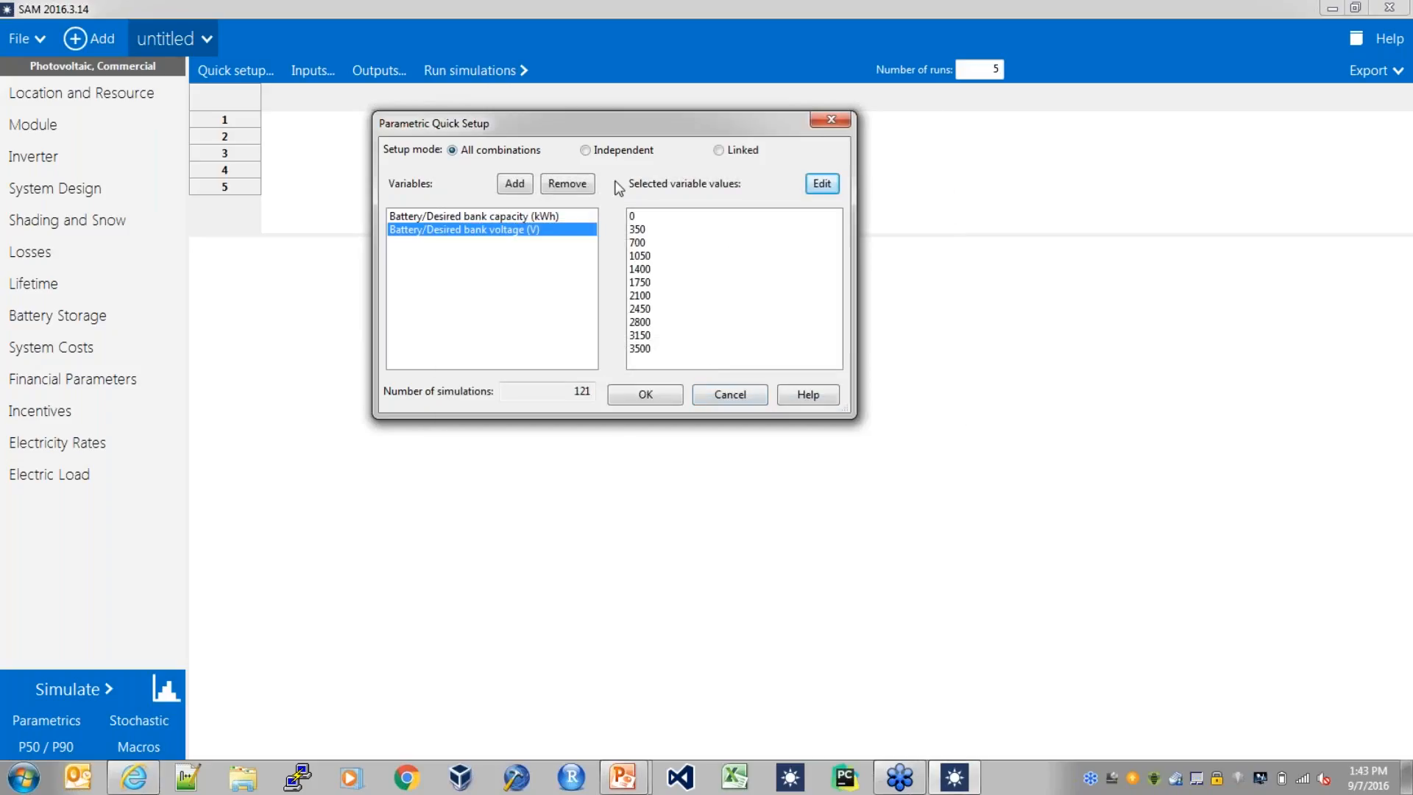
# Link the bank capacity and bank voltage variables, check their values and apply the quick setup
pyautogui.click(719, 150)
pyautogui.click(490, 217)
pyautogui.click(630, 214)
pyautogui.click(541, 232)
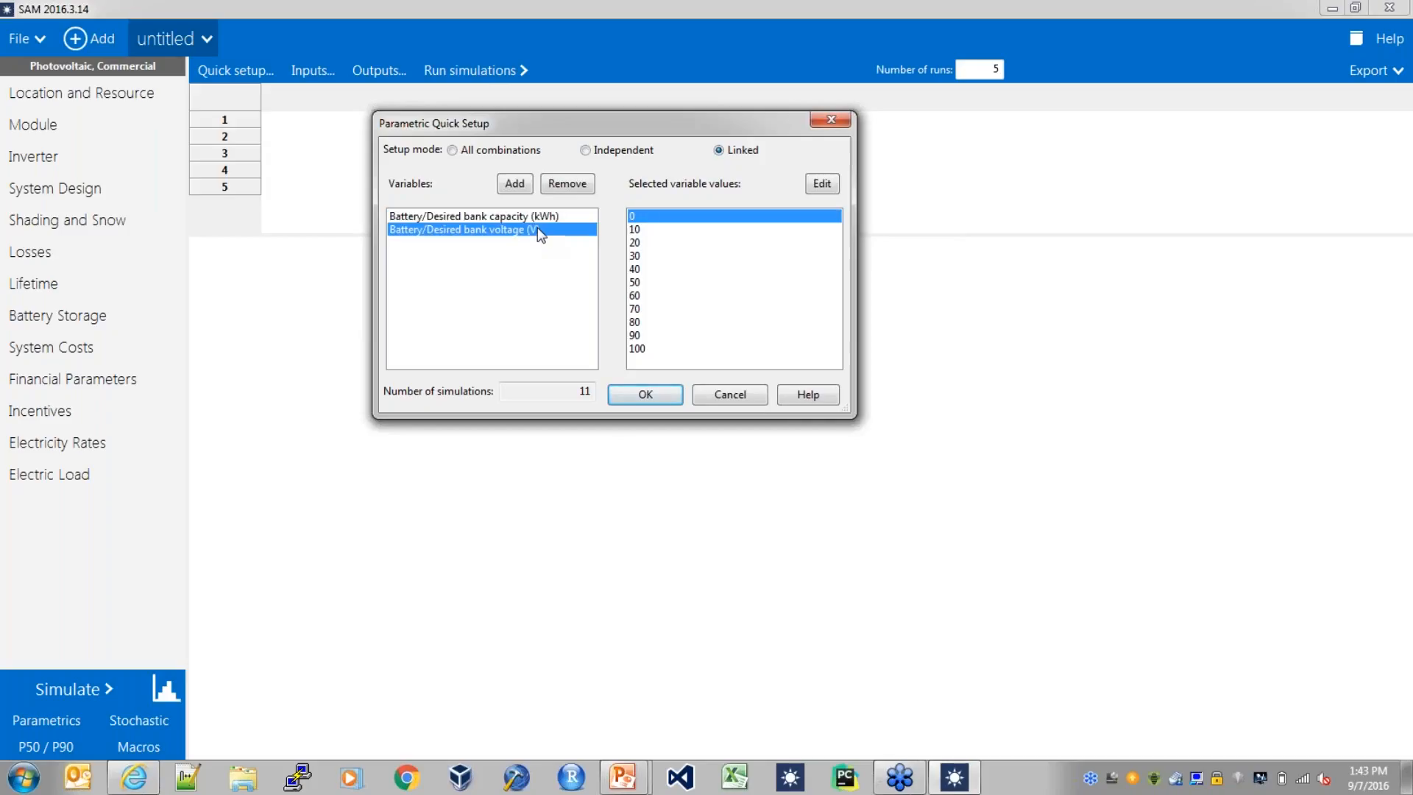
pyautogui.click(665, 396)
pyautogui.click(657, 270)
# Add net present value as an output of the parametric study
pyautogui.click(376, 71)
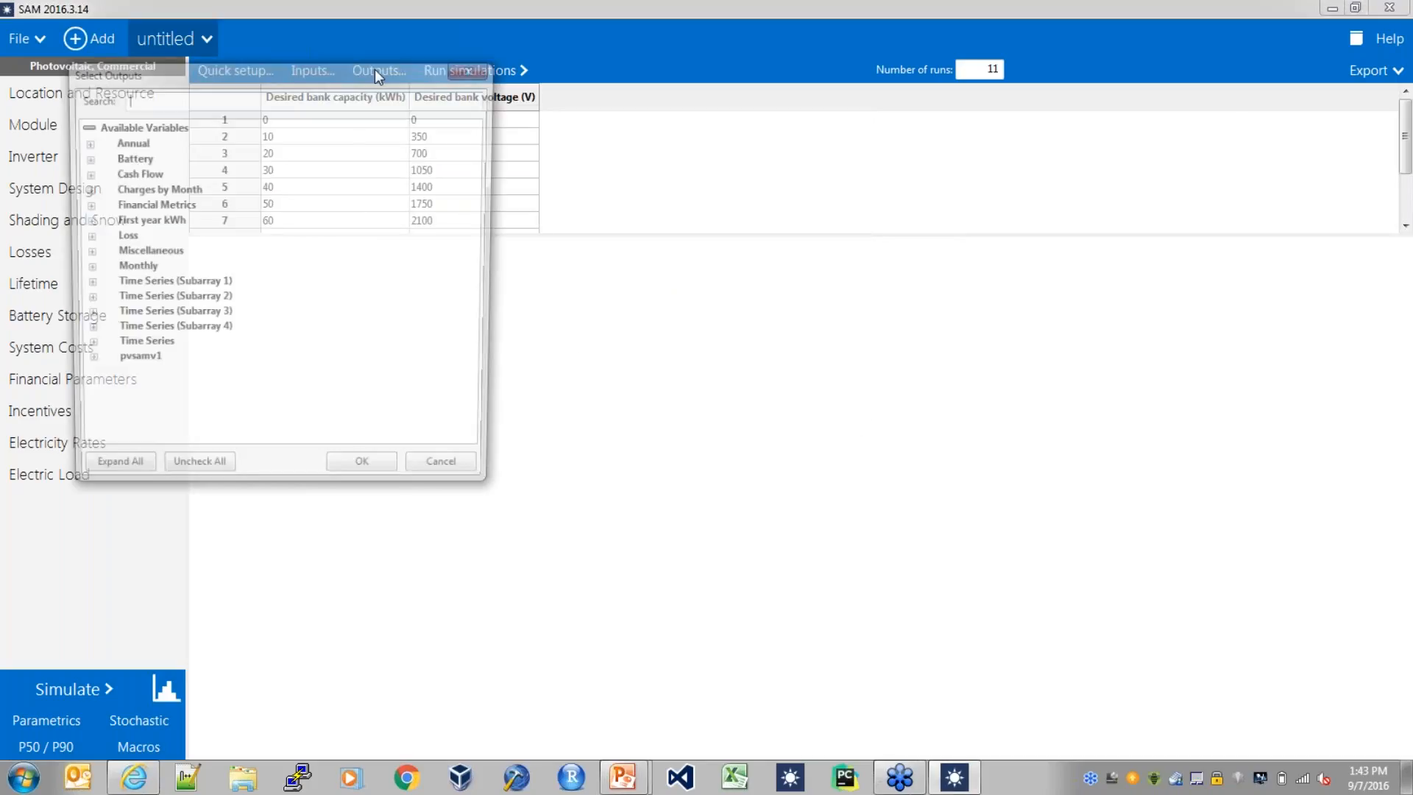
pyautogui.write('net present')
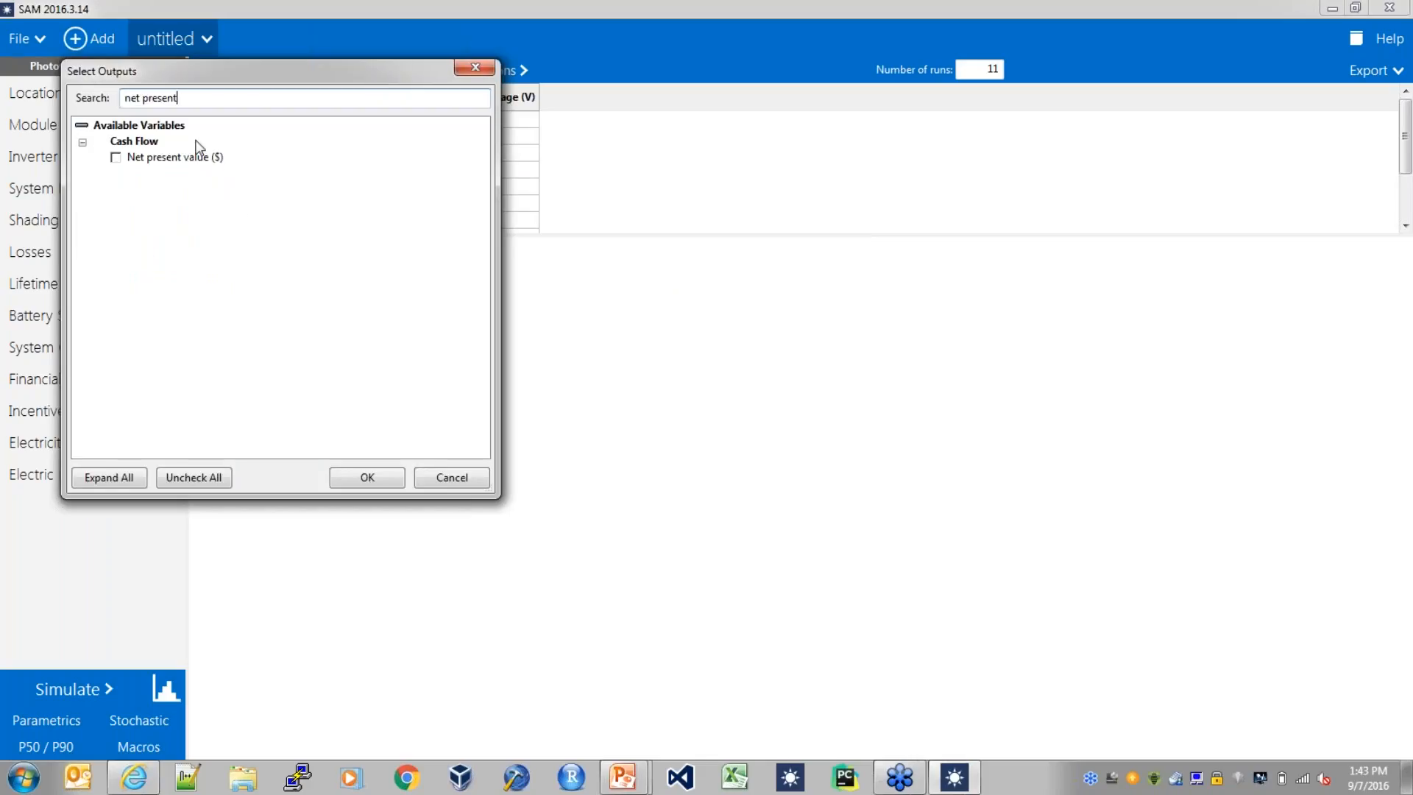
pyautogui.click(116, 157)
pyautogui.click(367, 479)
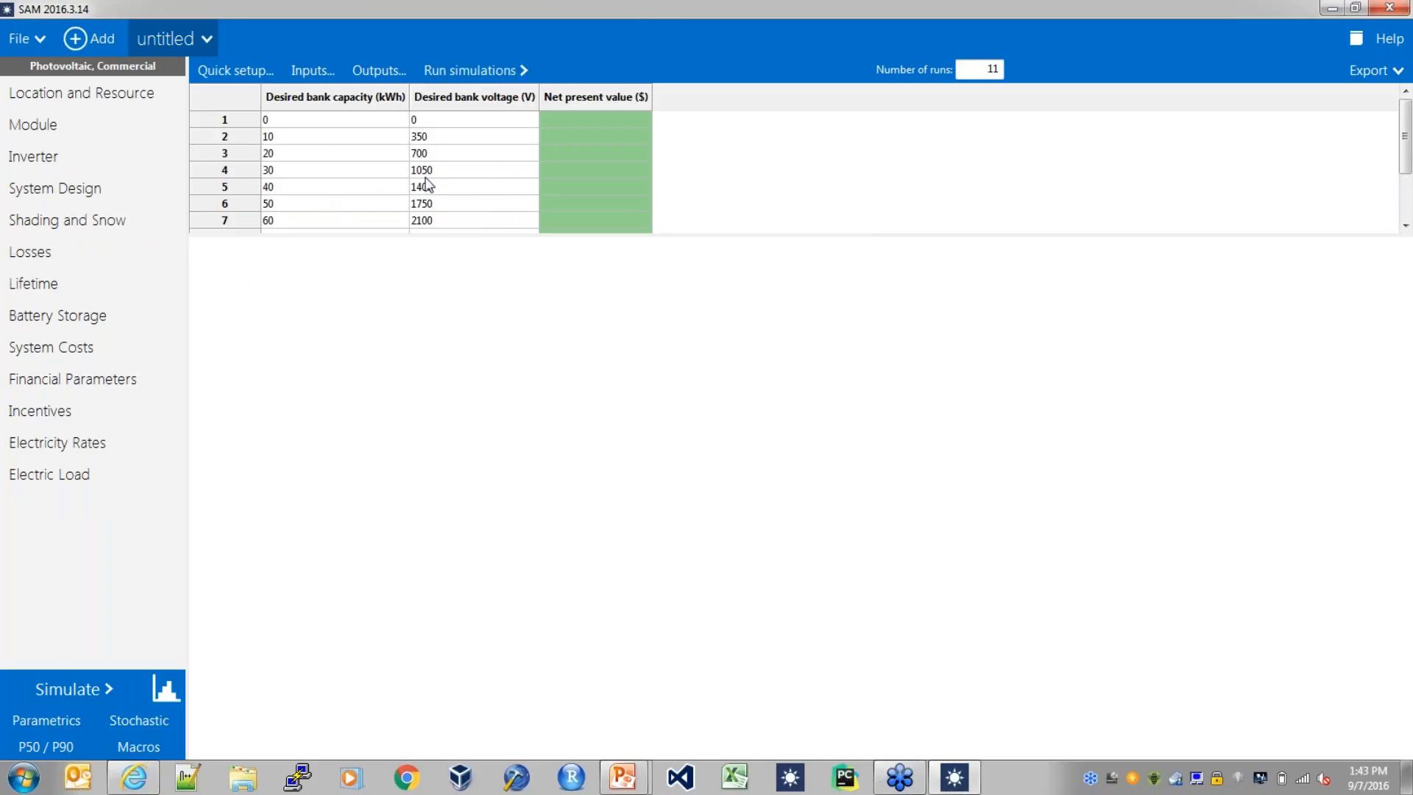
# Choose Manual dispatch as the battery's storage dispatch model and run the parametric simulations
pyautogui.click(115, 318)
pyautogui.click(1409, 390)
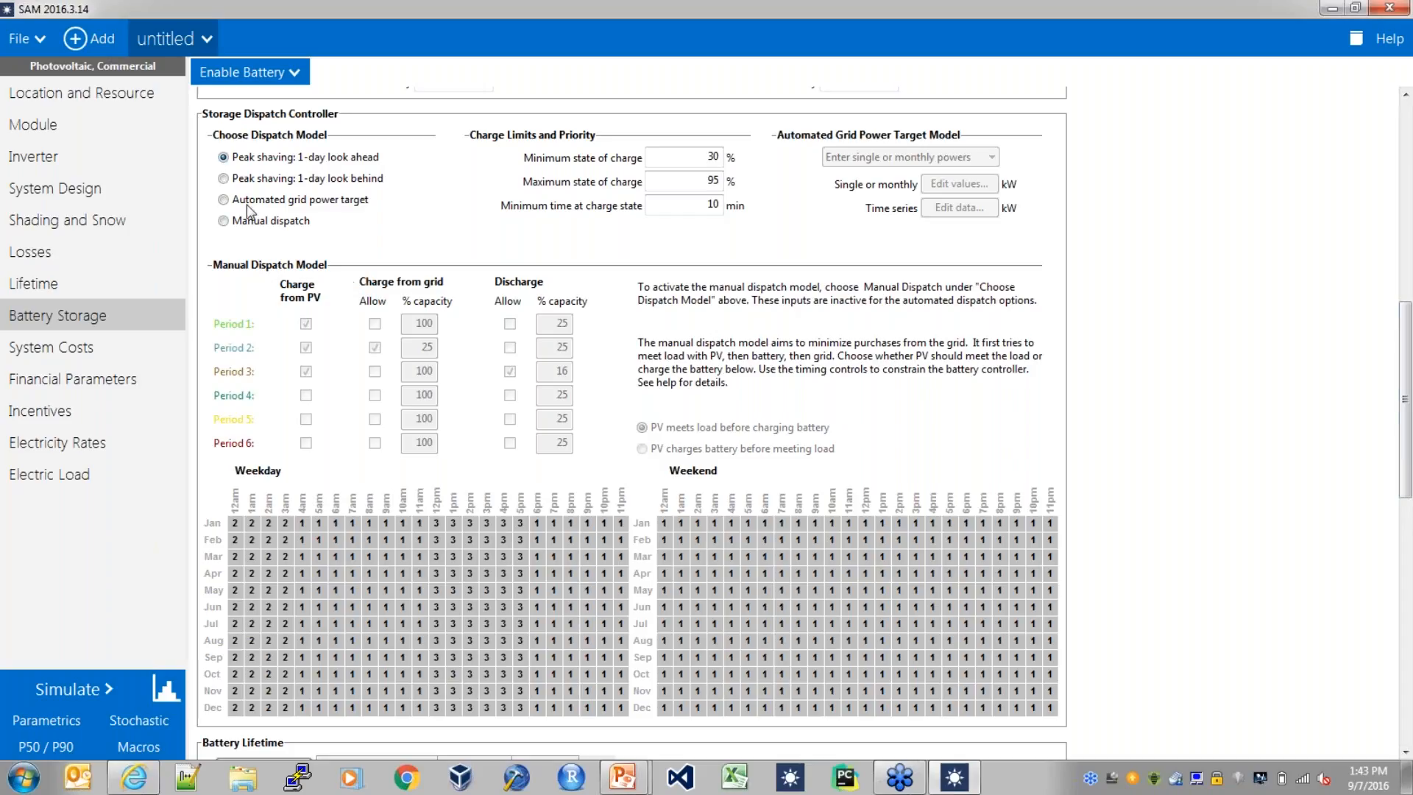
pyautogui.click(223, 221)
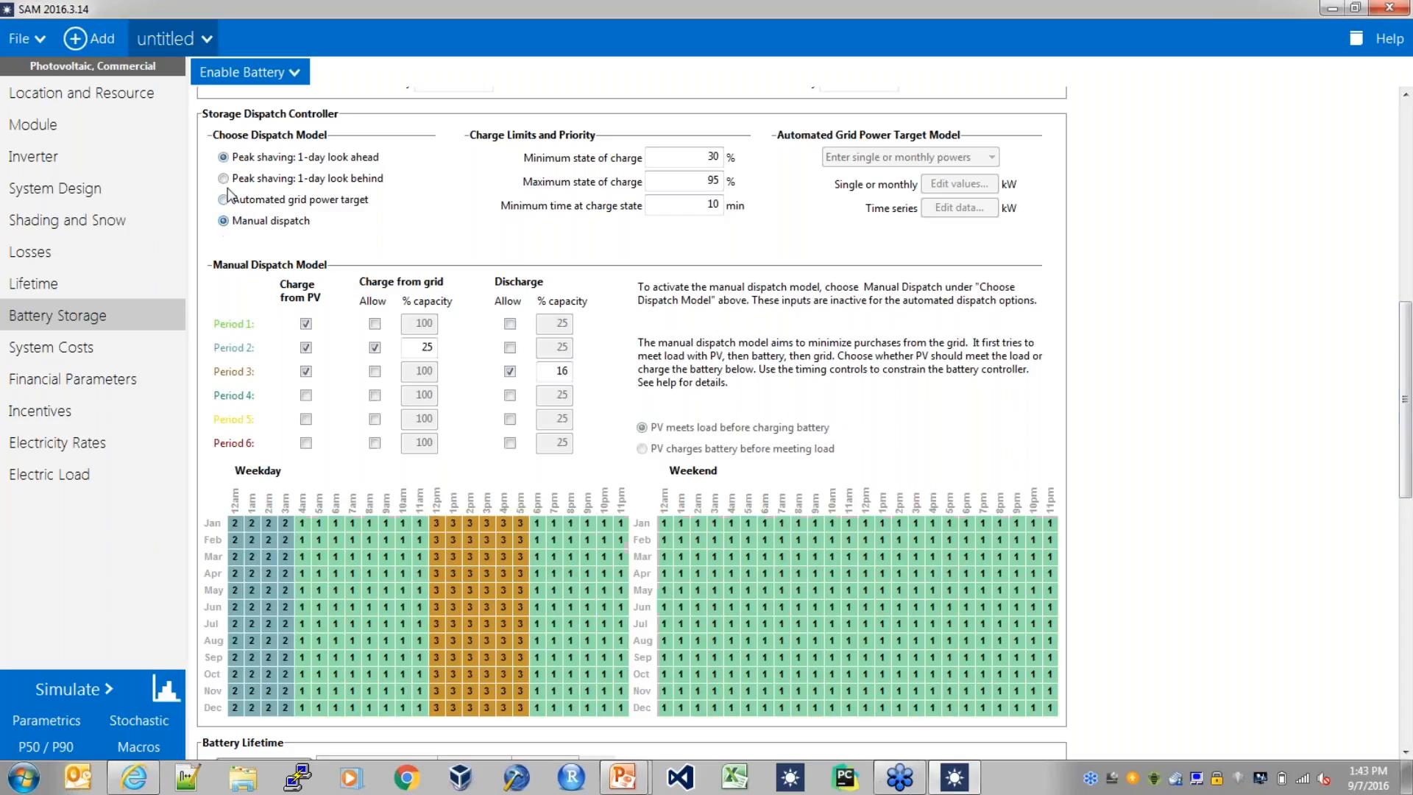
pyautogui.click(78, 724)
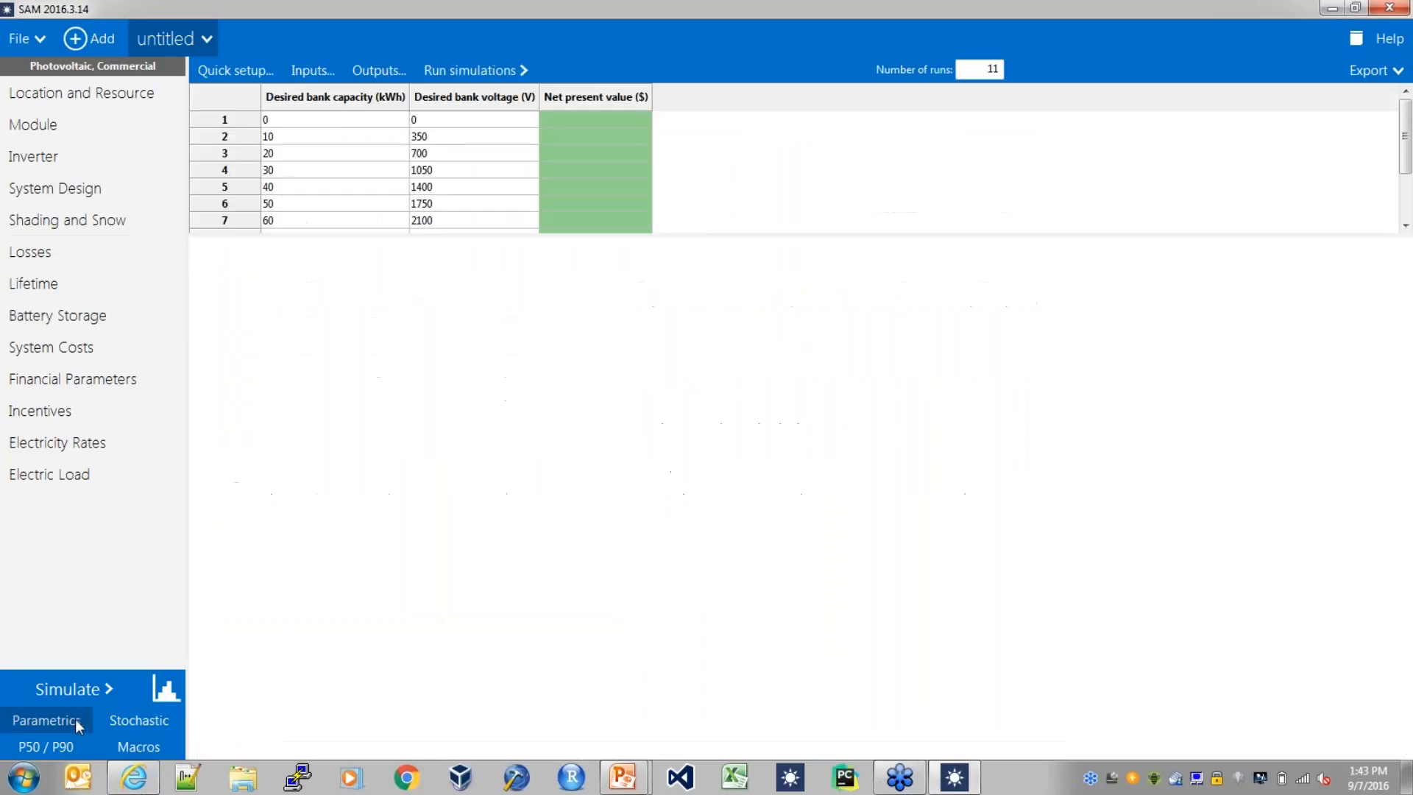
pyautogui.click(472, 64)
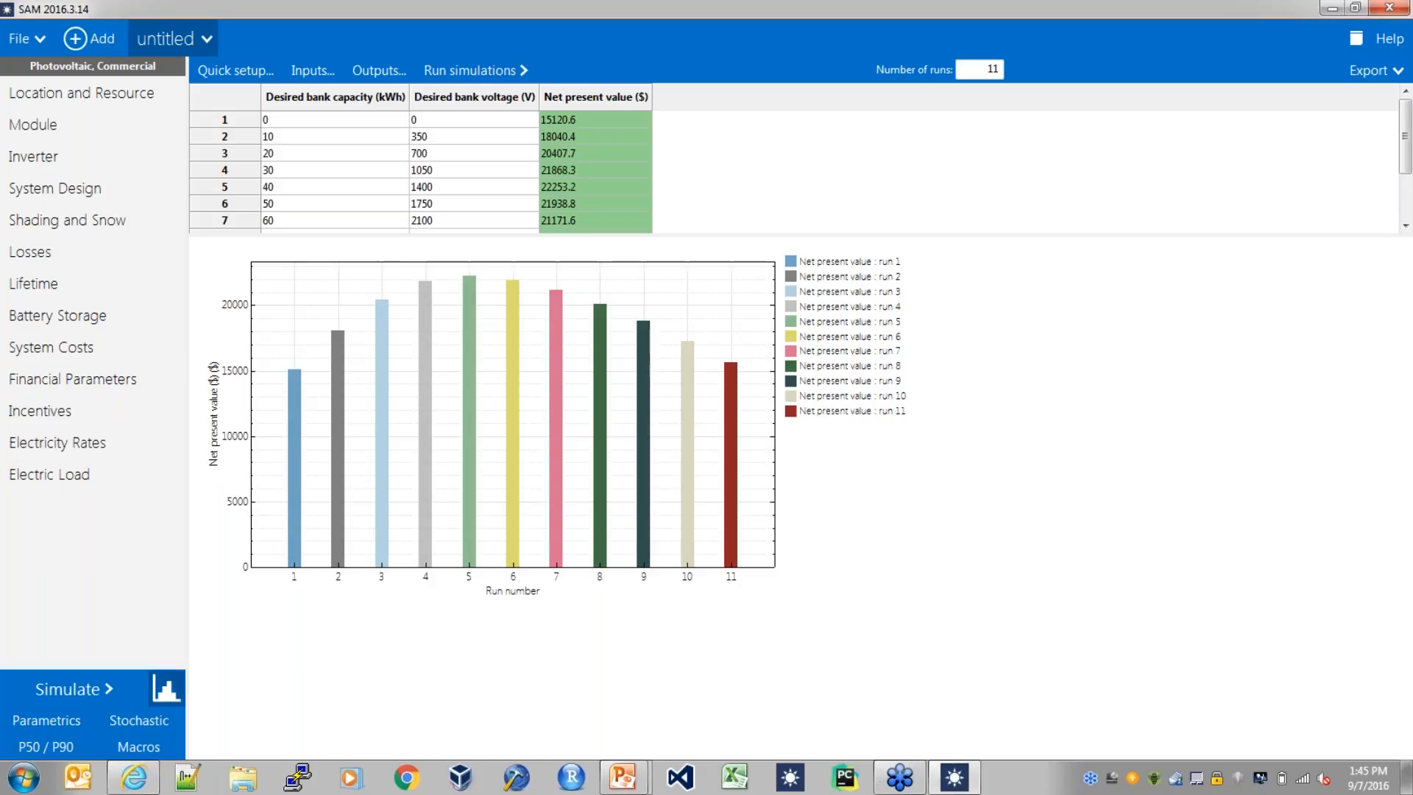
# Replace both demand charge series in the results' time series plot with the lifetime hourly battery state of charge
pyautogui.click(167, 689)
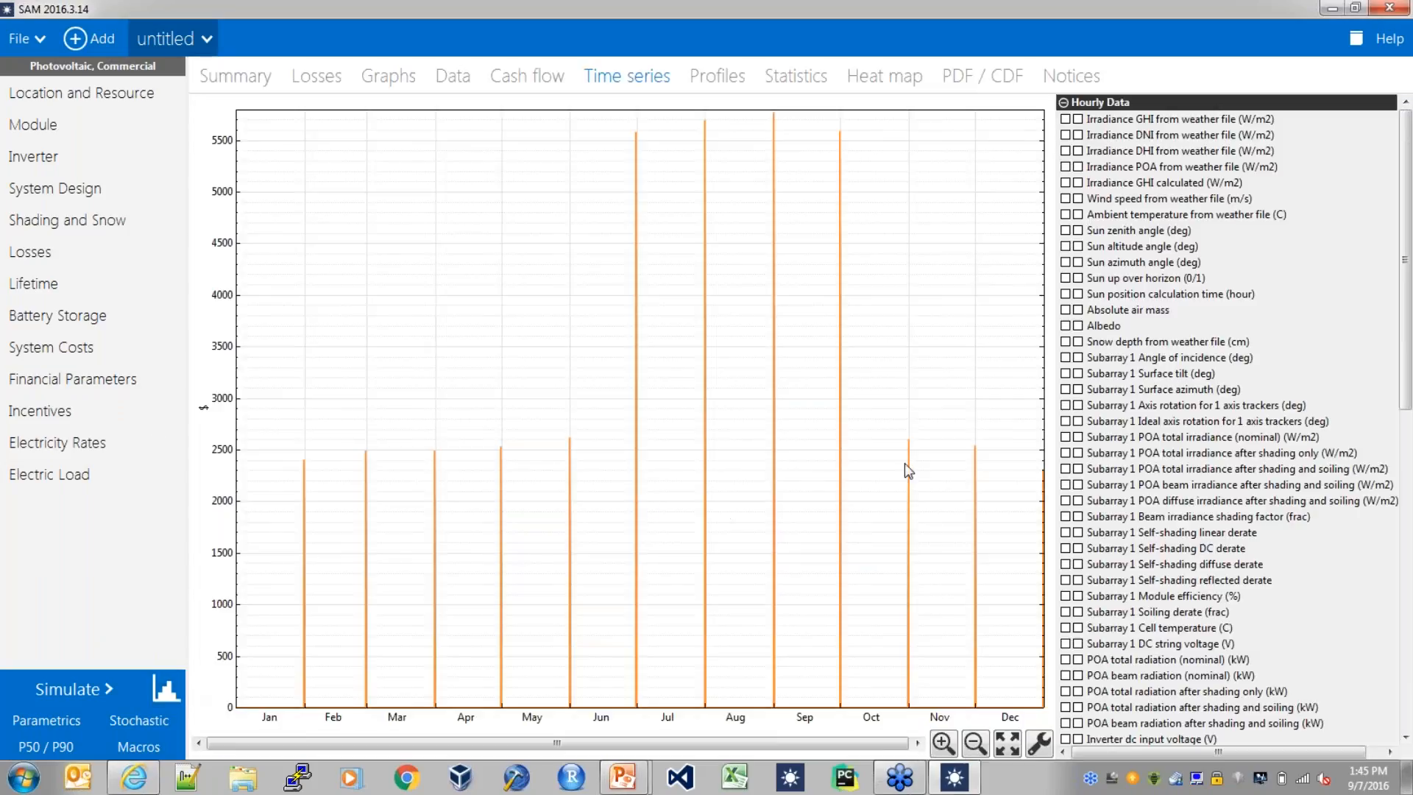
pyautogui.scroll(-12, 1411, 364)
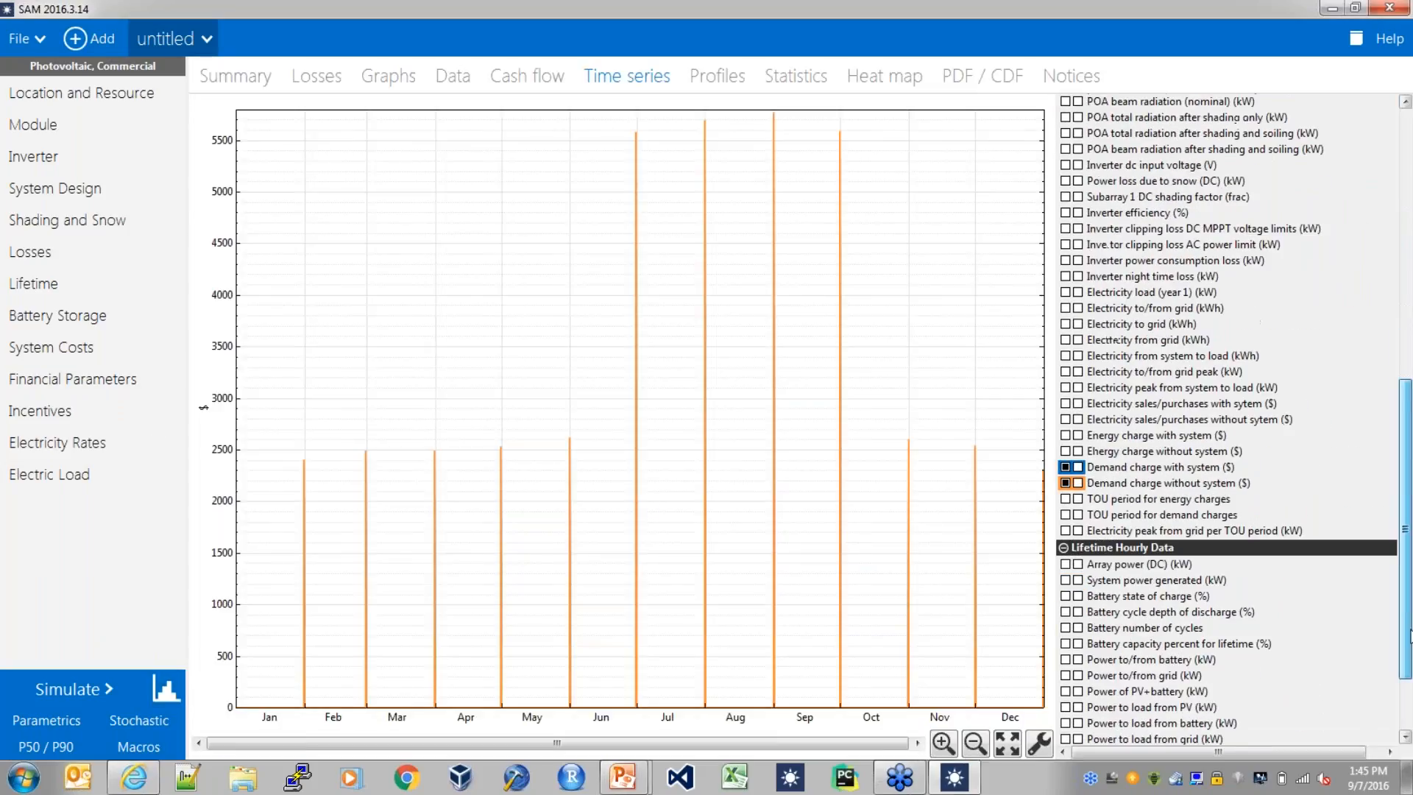
pyautogui.click(1065, 474)
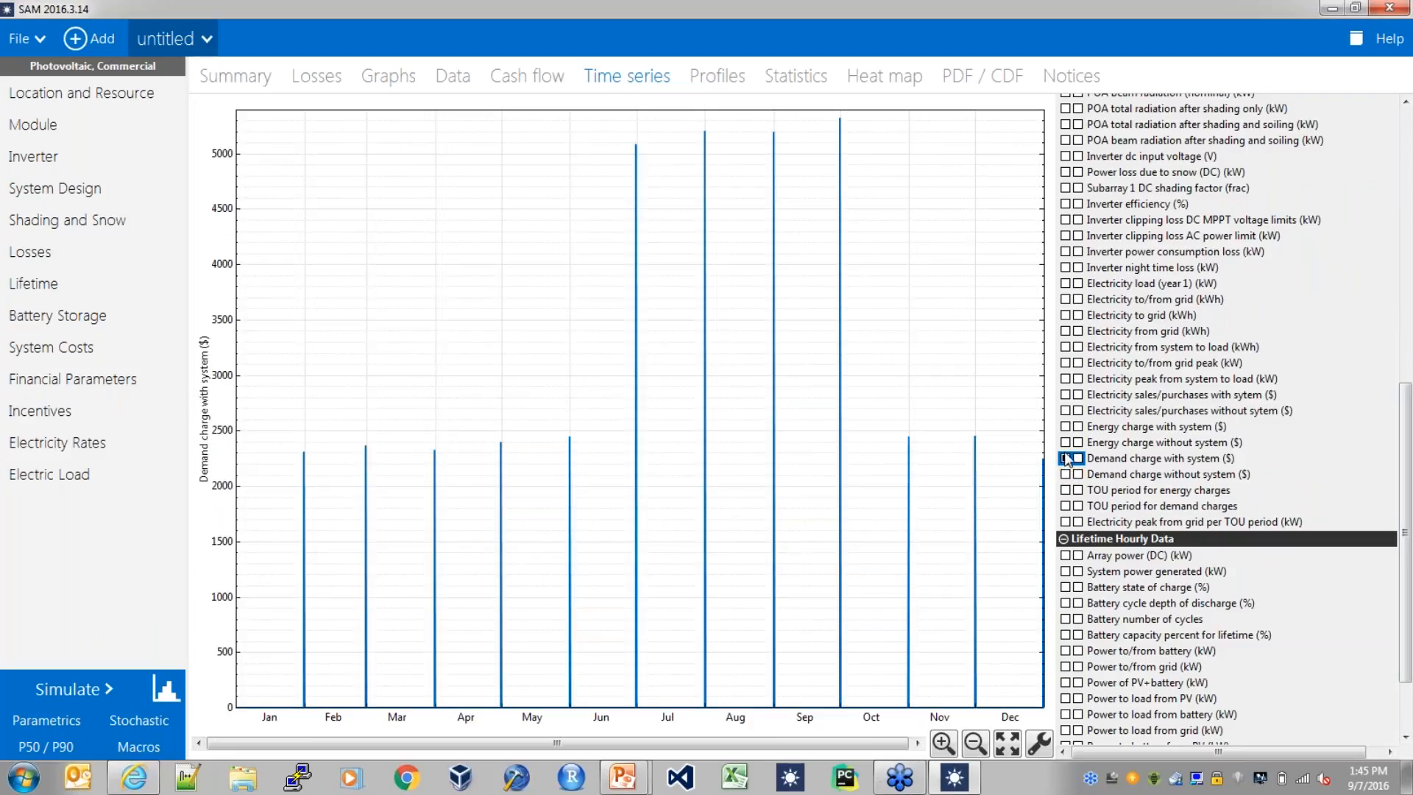
pyautogui.click(1065, 458)
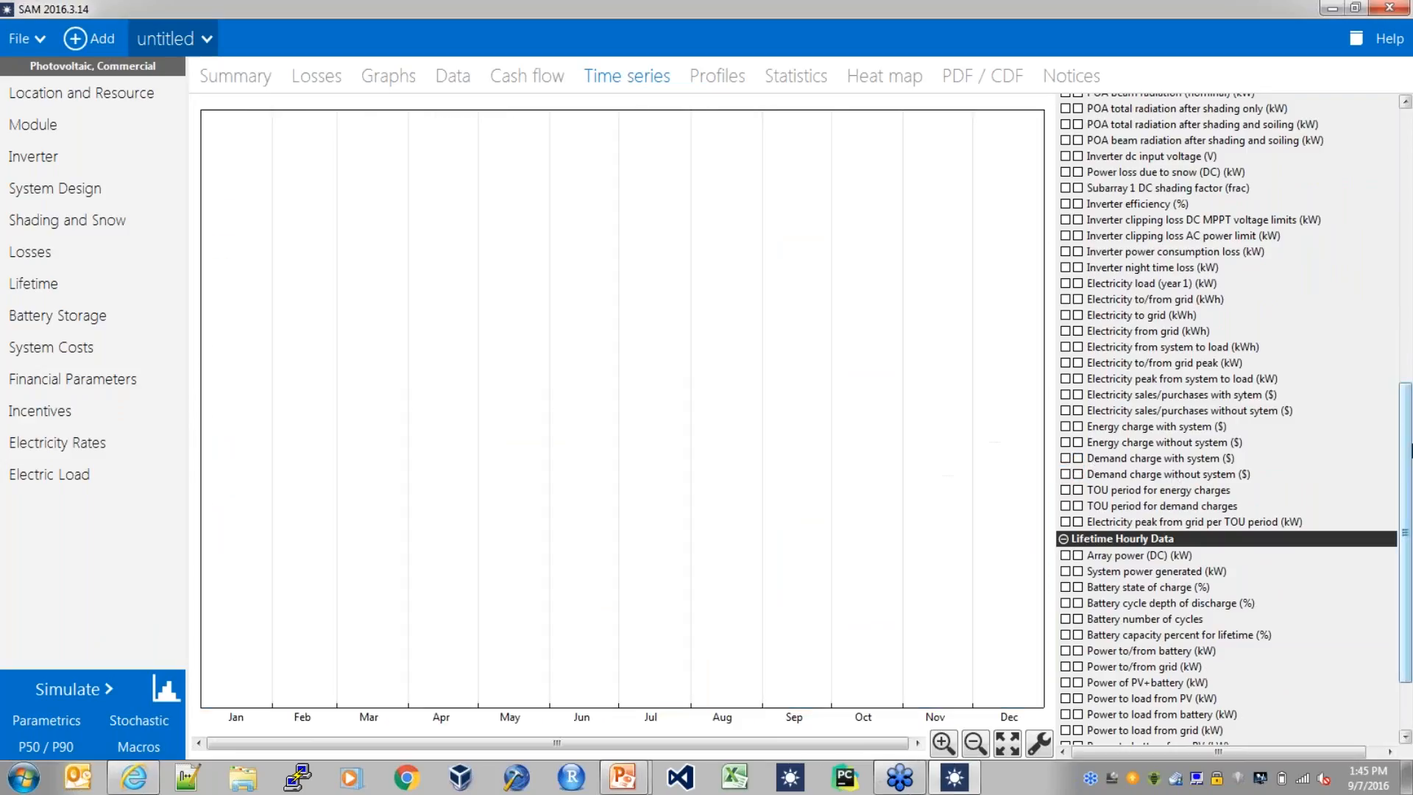
pyautogui.scroll(-3, 1411, 454)
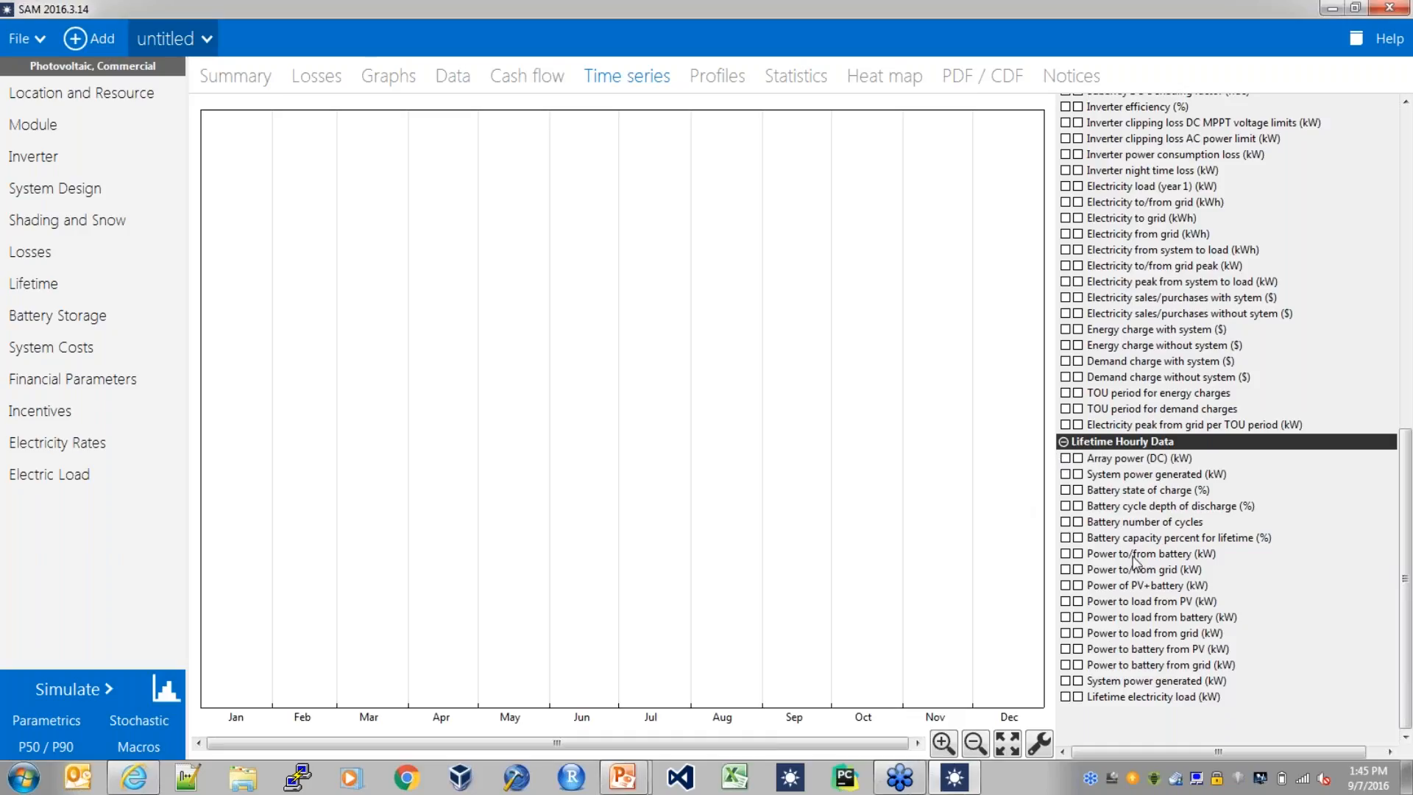
pyautogui.click(1065, 490)
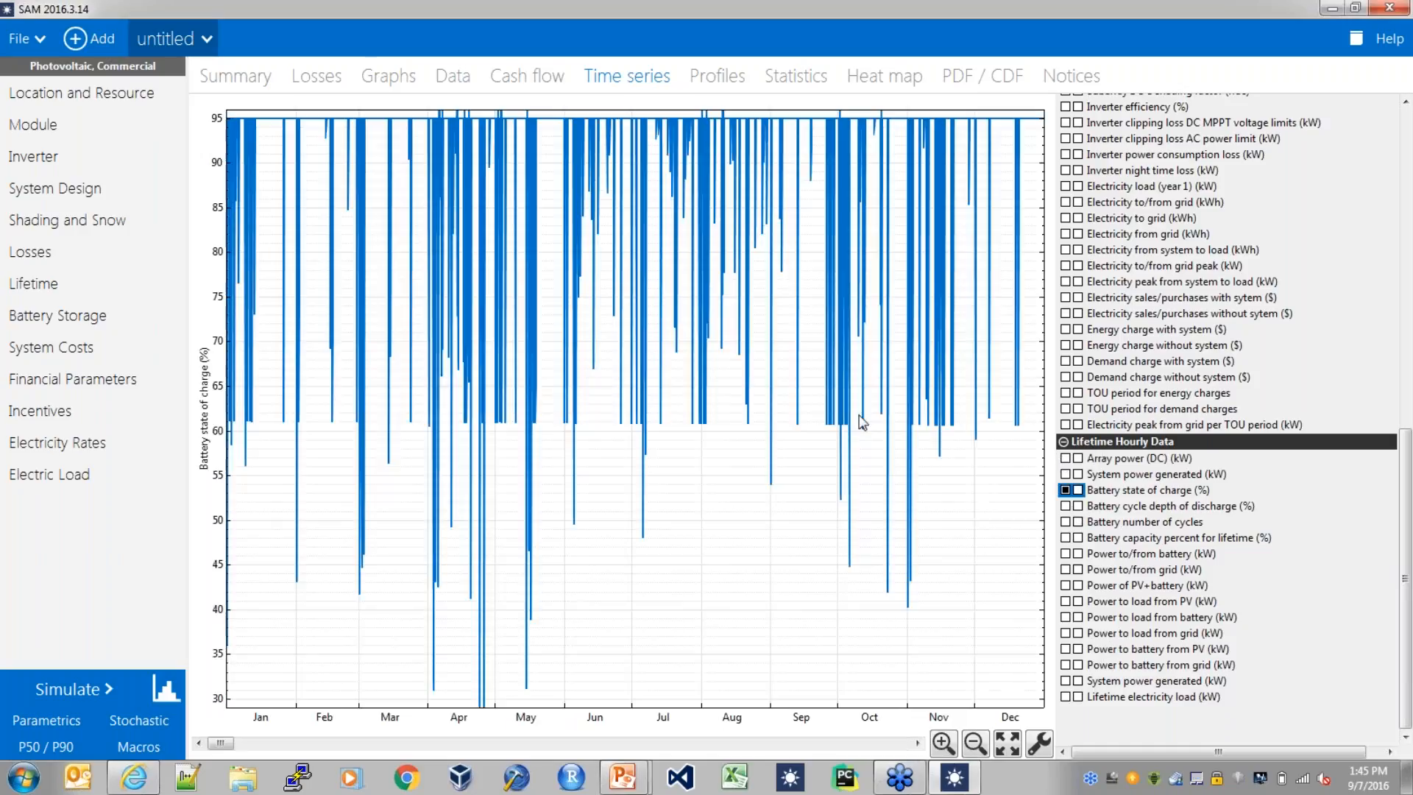
# Examine the battery state of charge for early April, over the whole lifetime and for the first week of June
pyautogui.moveTo(425, 221); pyautogui.dragTo(456, 225)
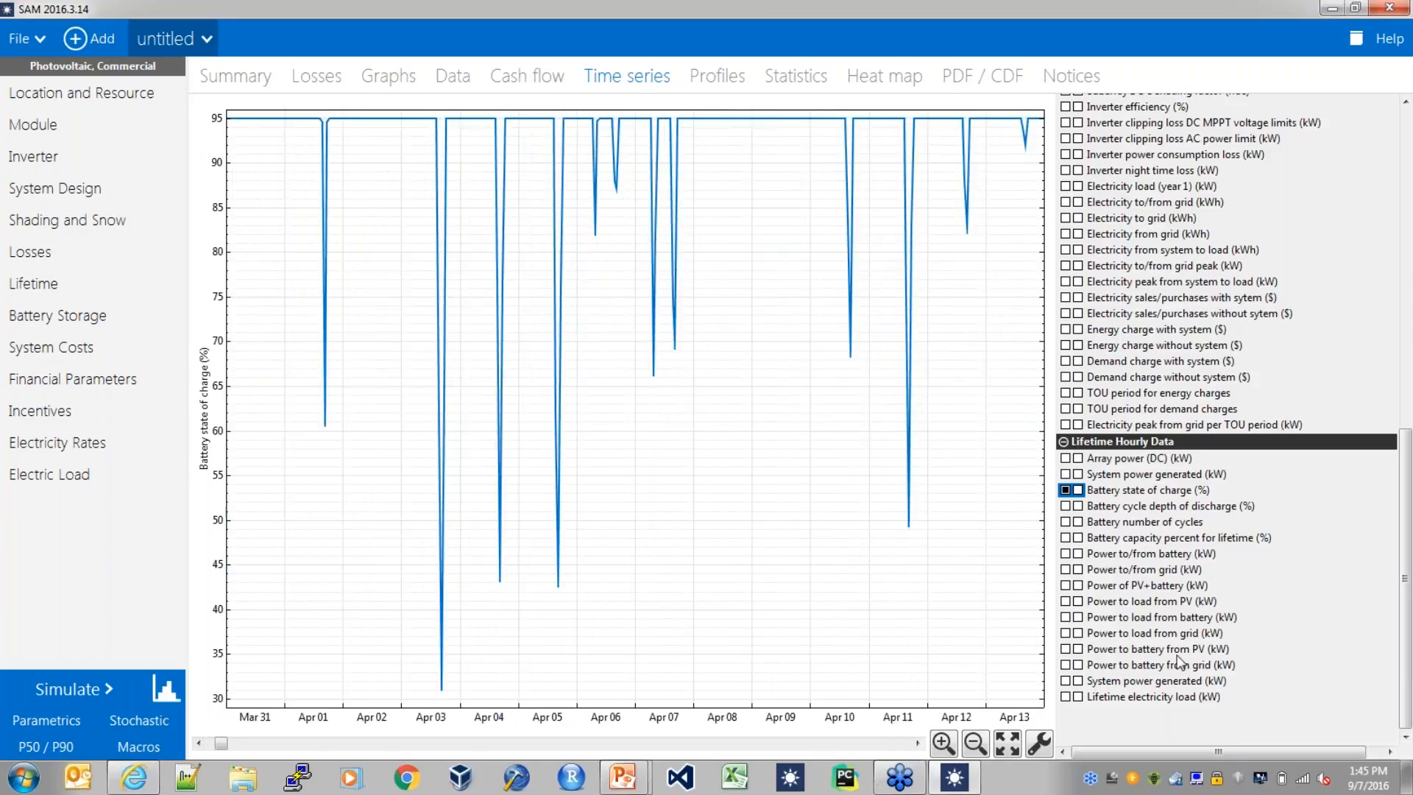
pyautogui.click(1008, 745)
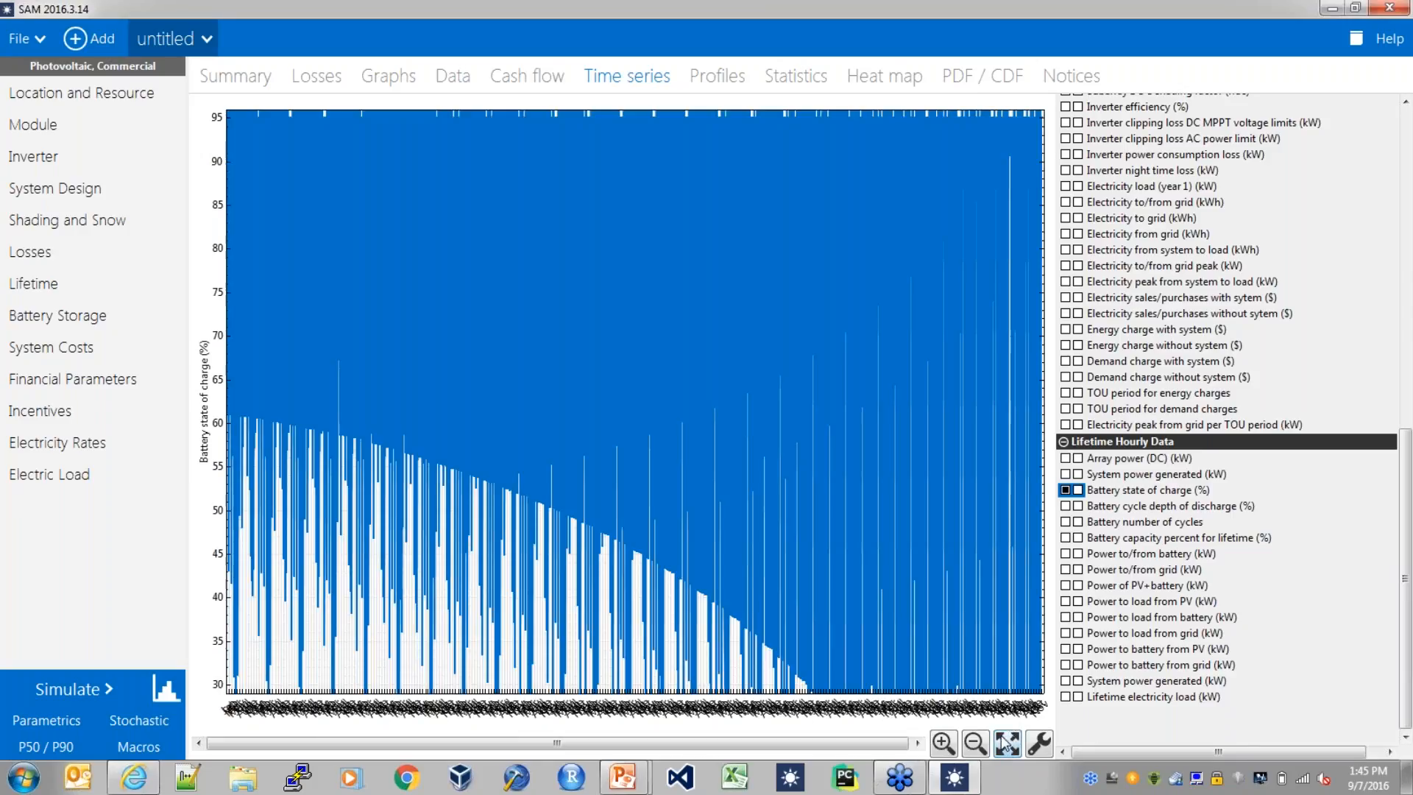
pyautogui.moveTo(265, 391); pyautogui.dragTo(206, 370)
pyautogui.moveTo(564, 410); pyautogui.dragTo(485, 386)
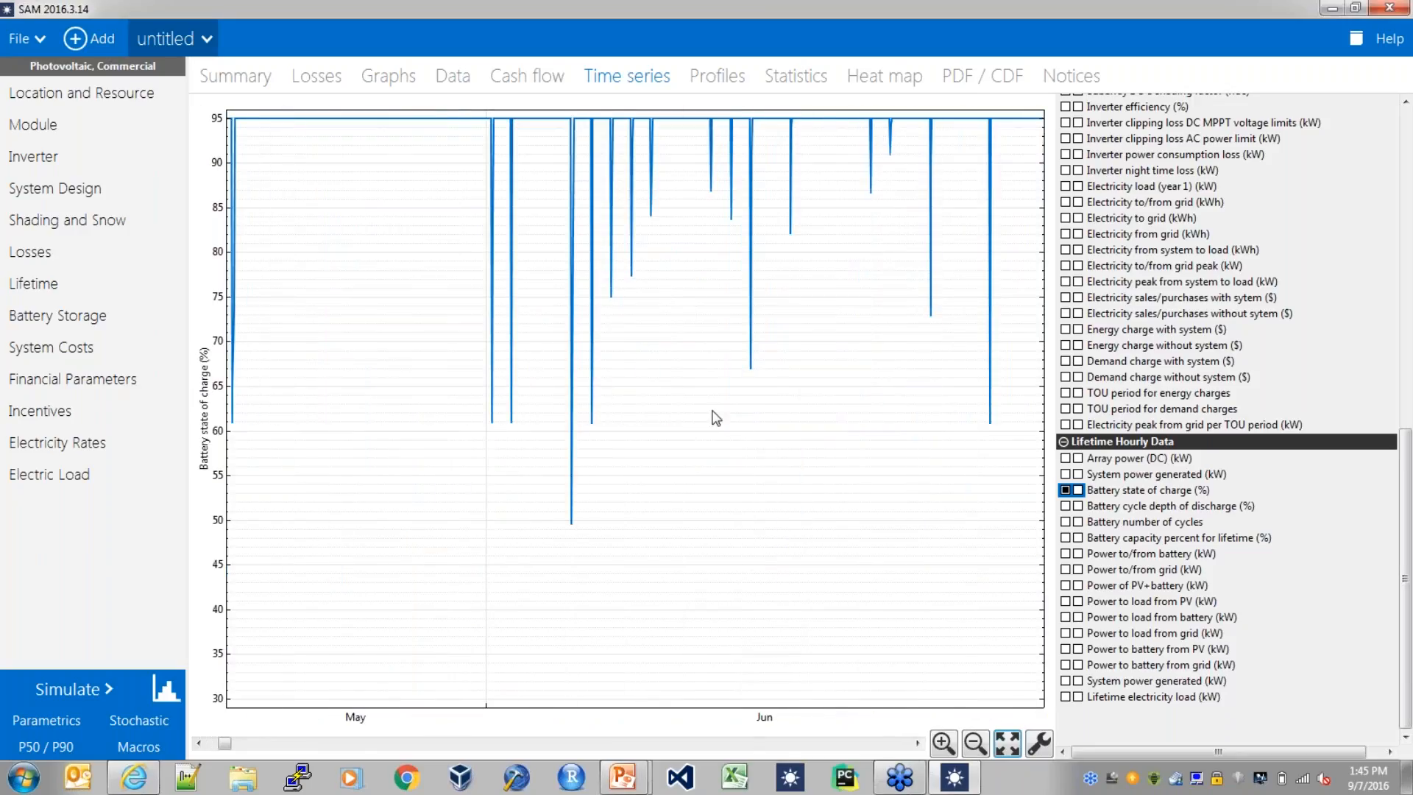
pyautogui.moveTo(469, 257); pyautogui.dragTo(656, 268)
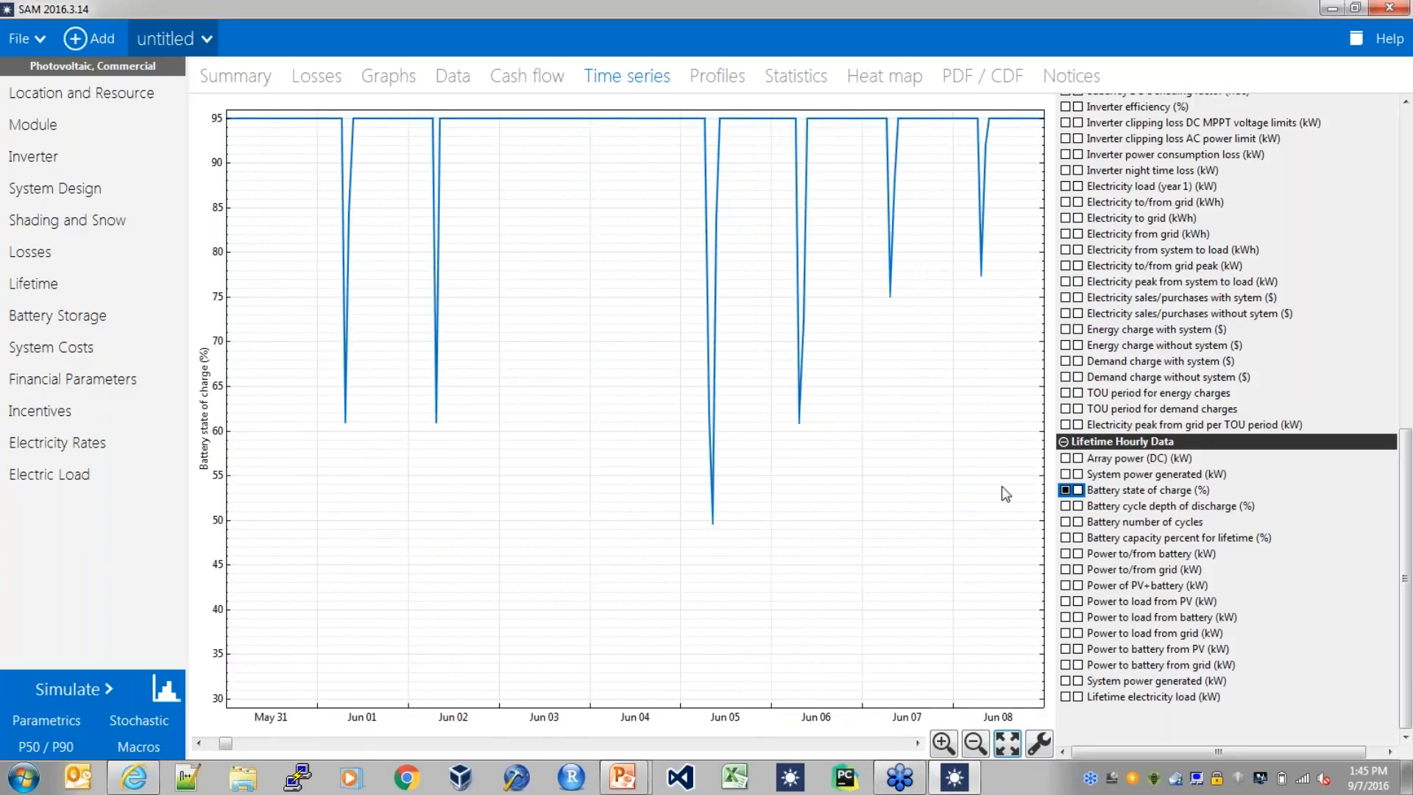
# Display the battery state of charge plot with stepped lines through its view settings
pyautogui.click(1031, 745)
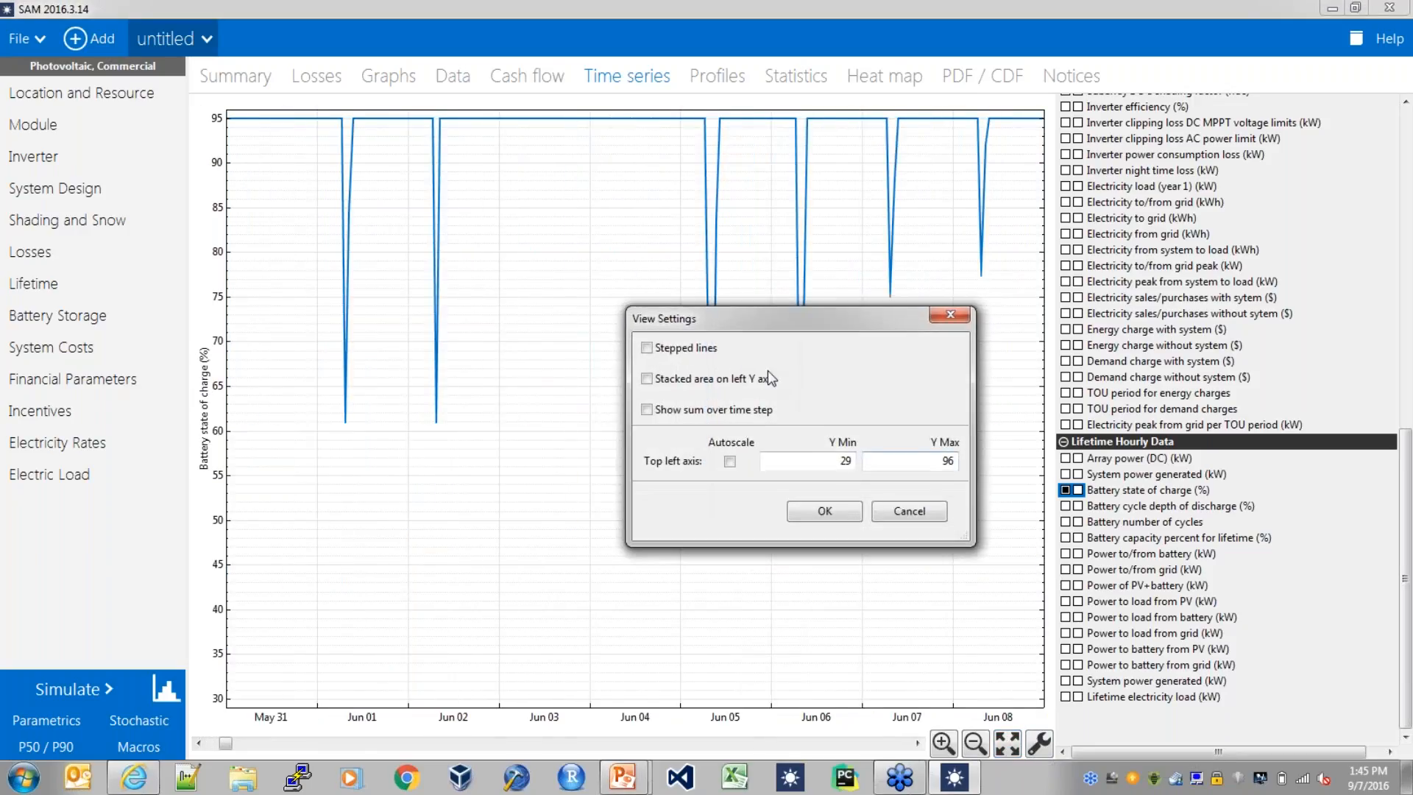
pyautogui.click(699, 349)
pyautogui.click(839, 511)
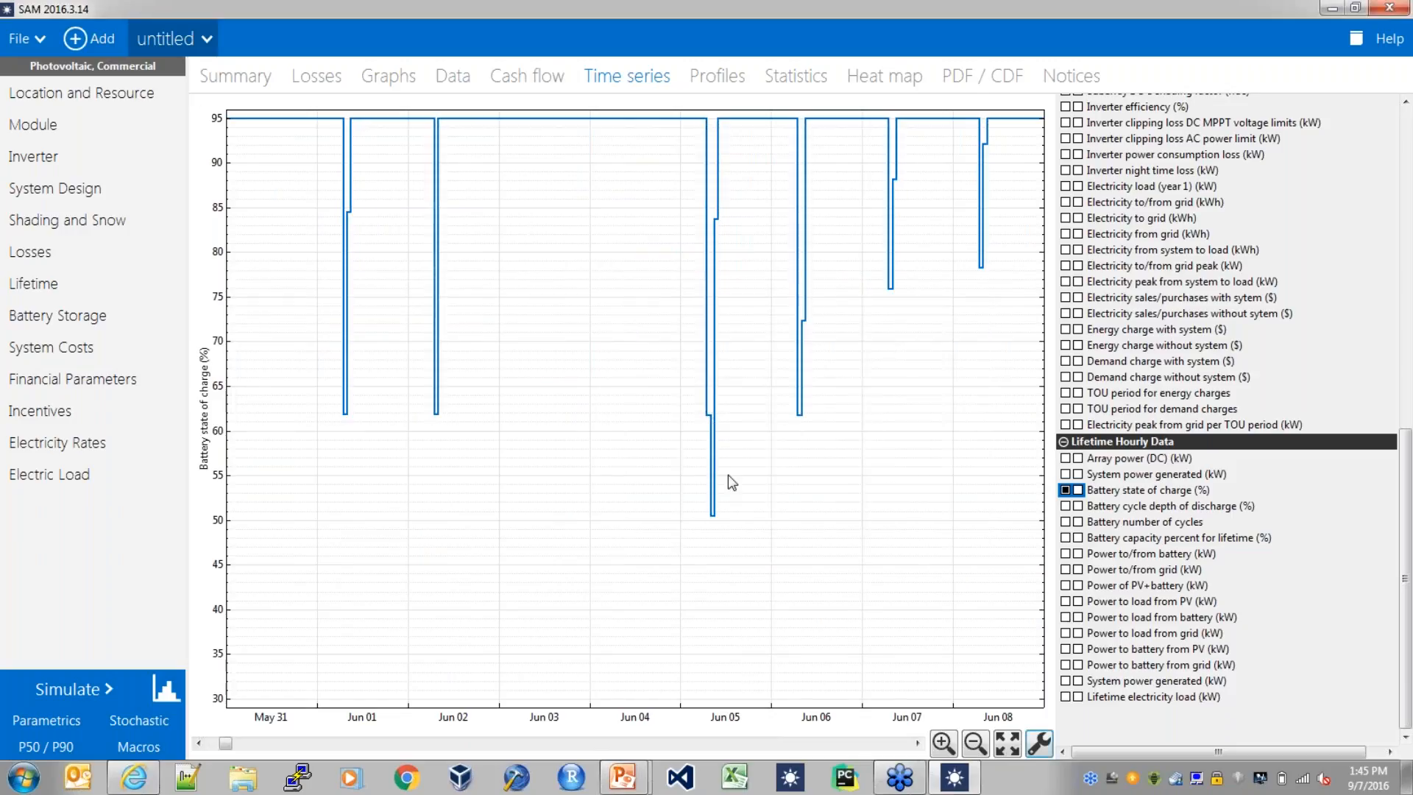
# Replace the battery state of charge with the battery capacity percent for lifetime and view it over the whole lifetime
pyautogui.click(1065, 490)
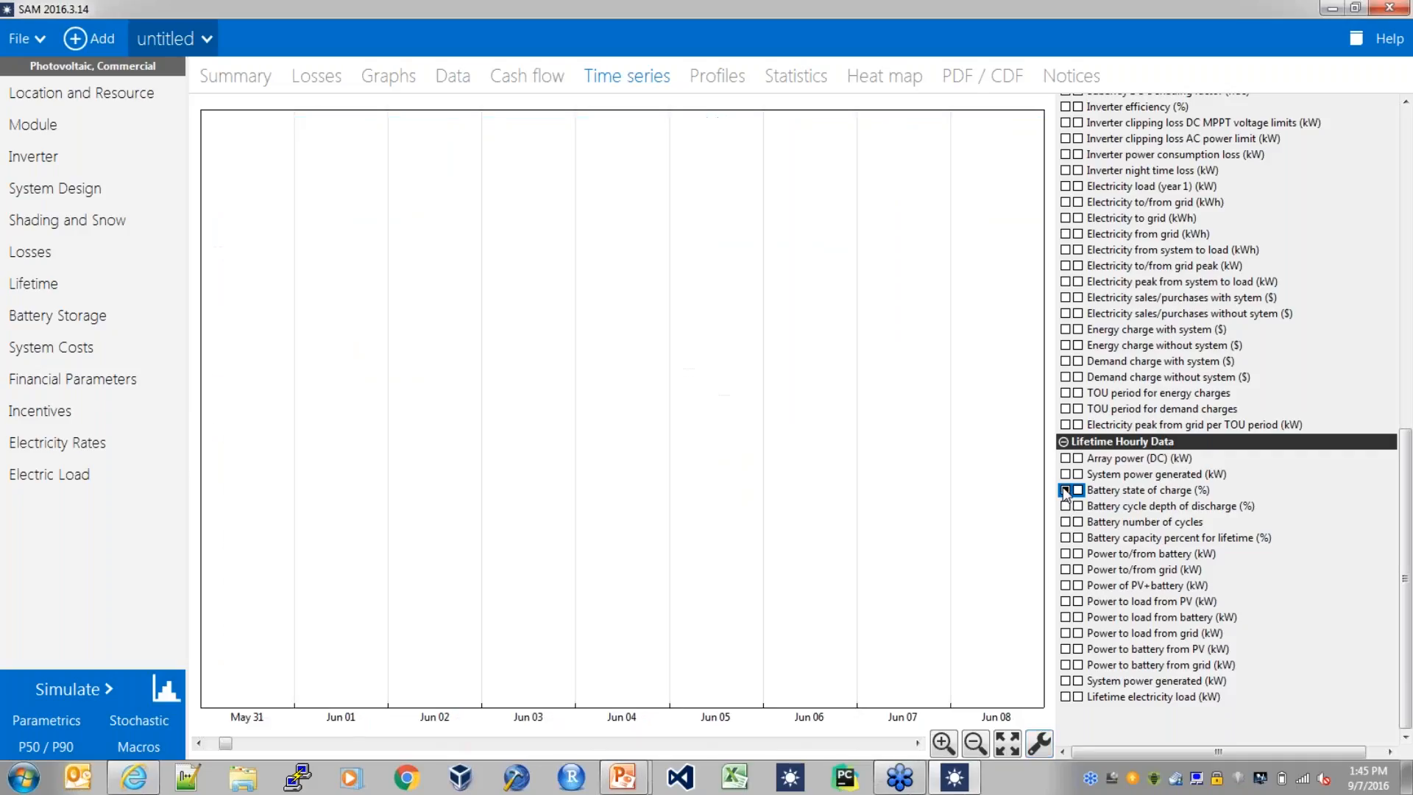
pyautogui.click(1065, 538)
pyautogui.click(1039, 744)
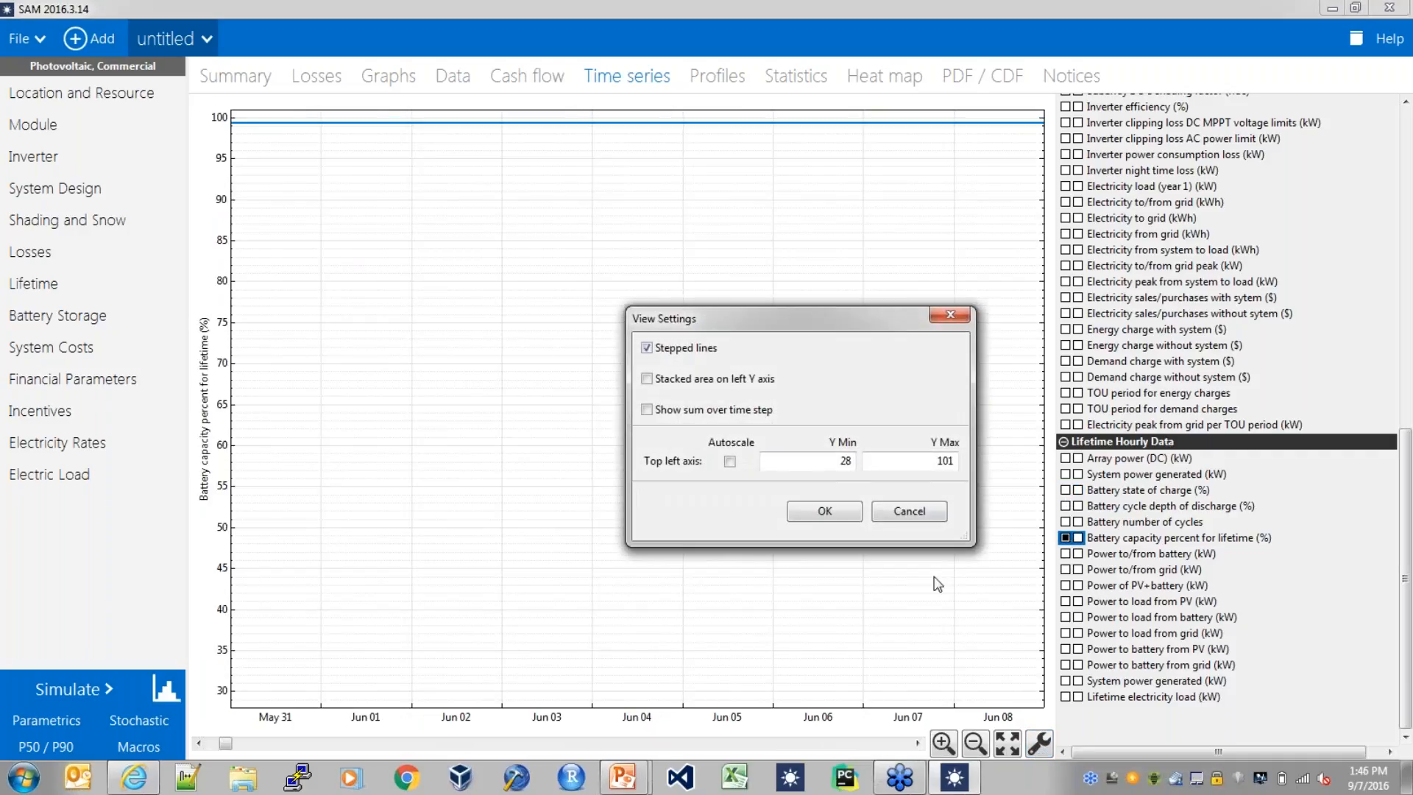
pyautogui.click(827, 511)
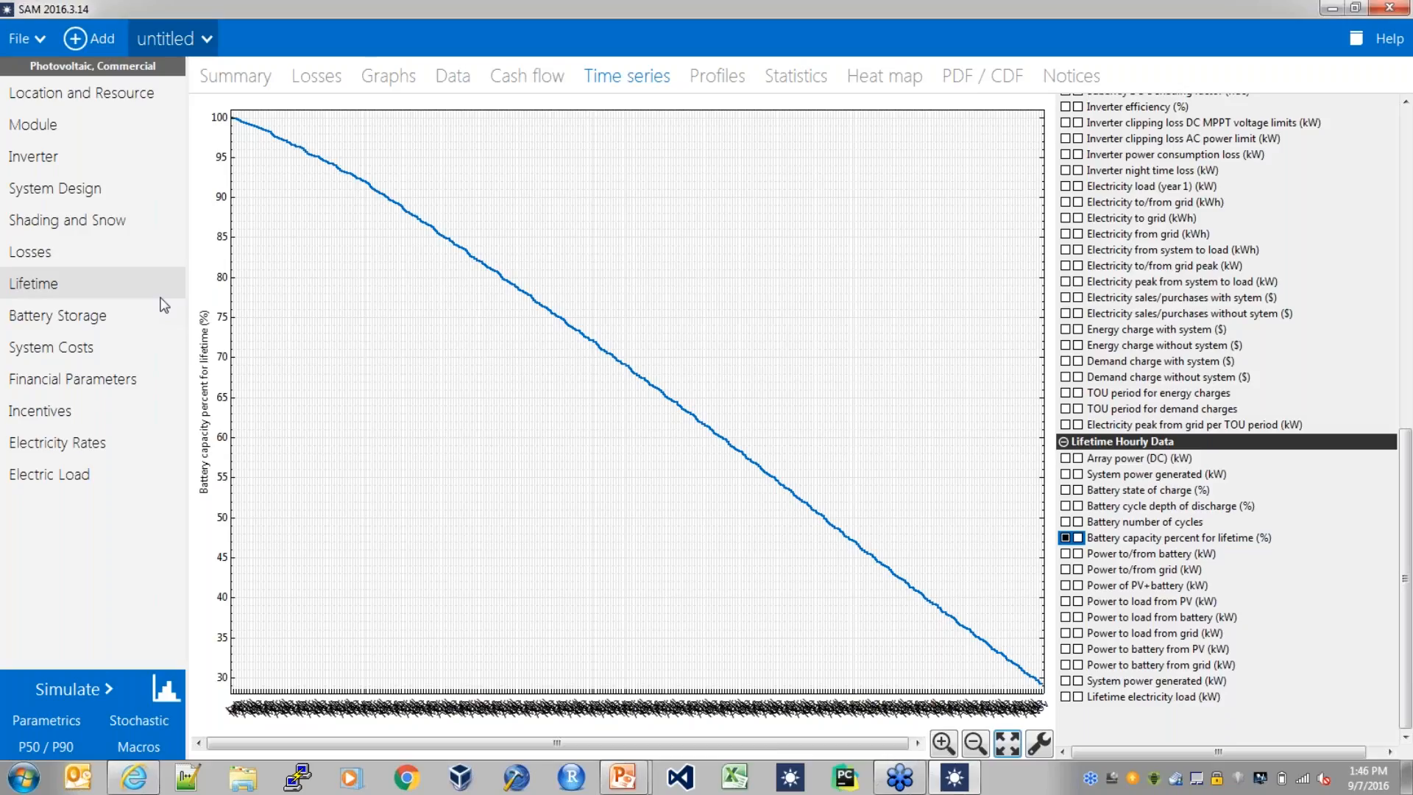
# Set the battery bank to be replaced at a specified capacity with a 70% threshold and rerun the simulation
pyautogui.click(78, 322)
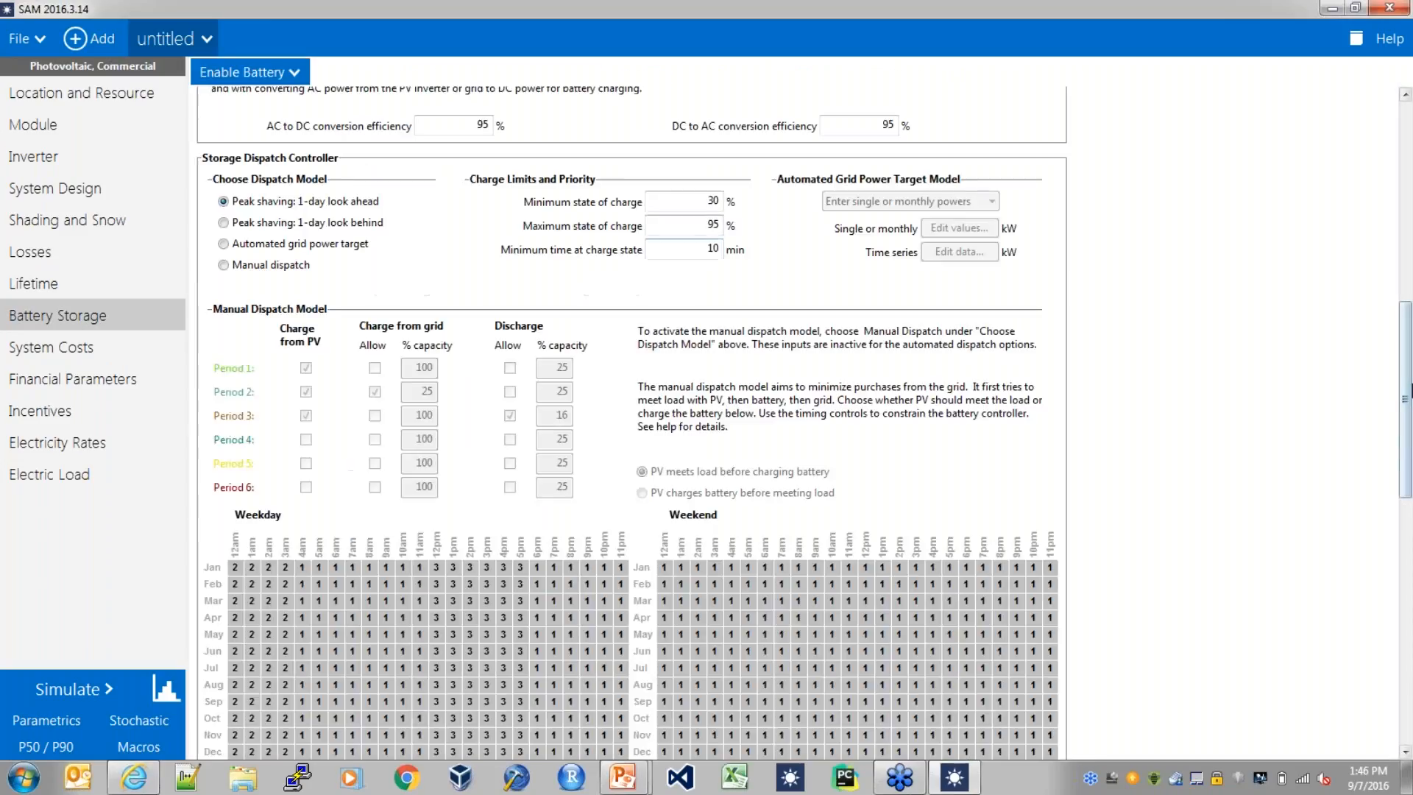
pyautogui.moveTo(1408, 400); pyautogui.dragTo(1408, 633)
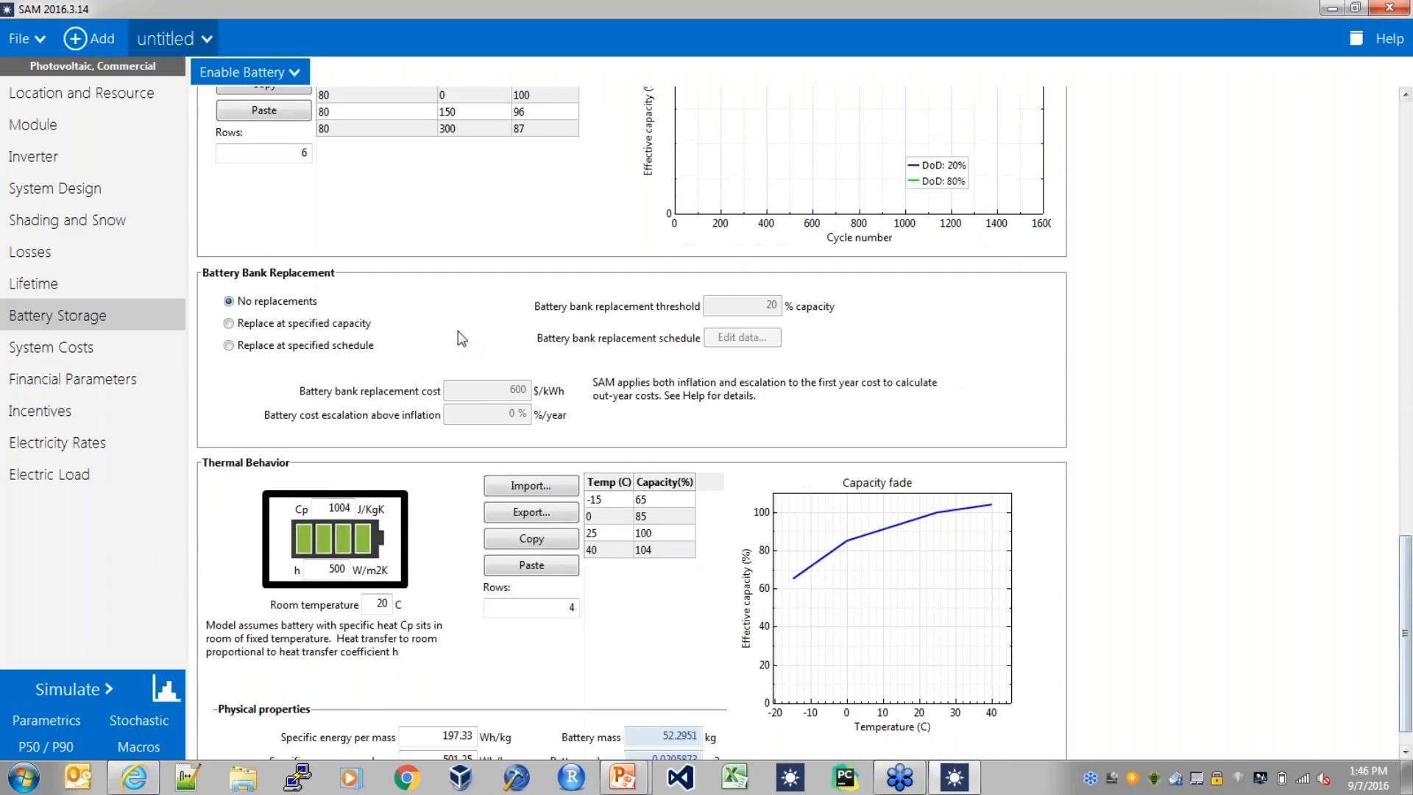
pyautogui.click(230, 323)
pyautogui.doubleClick(769, 304)
pyautogui.write('70')
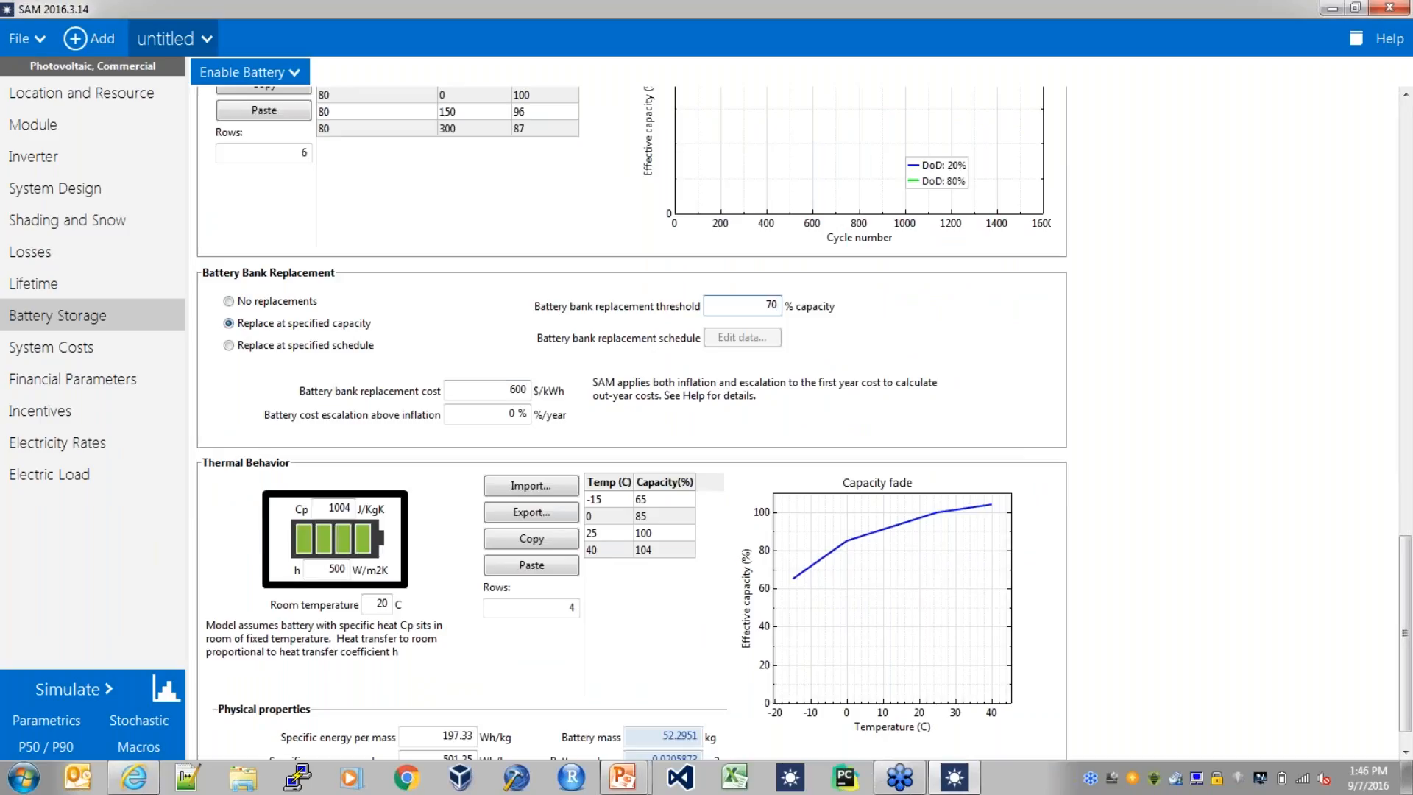
pyautogui.click(77, 671)
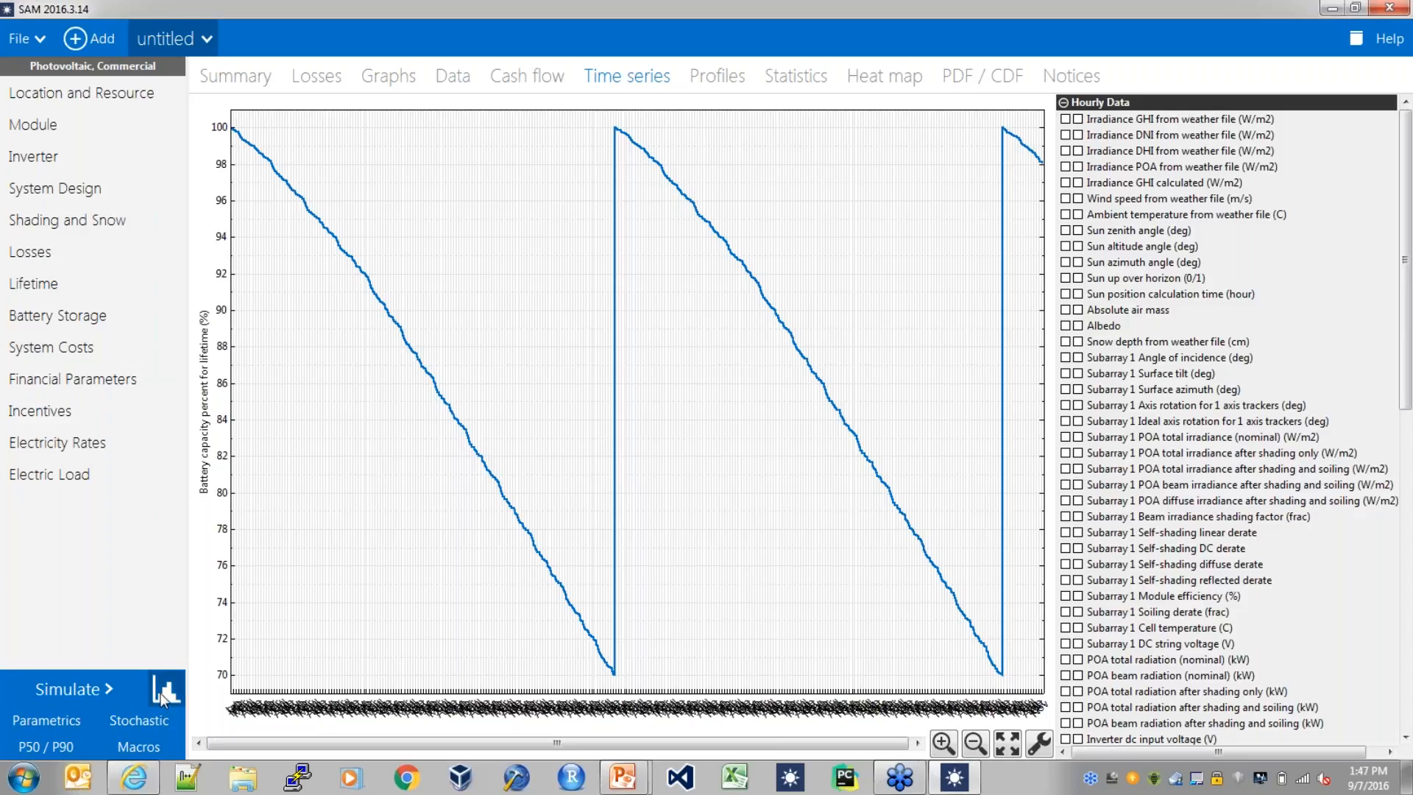
# Review the results summary's metrics table and the after-tax cash flow chart for the battery replacement case
pyautogui.click(236, 76)
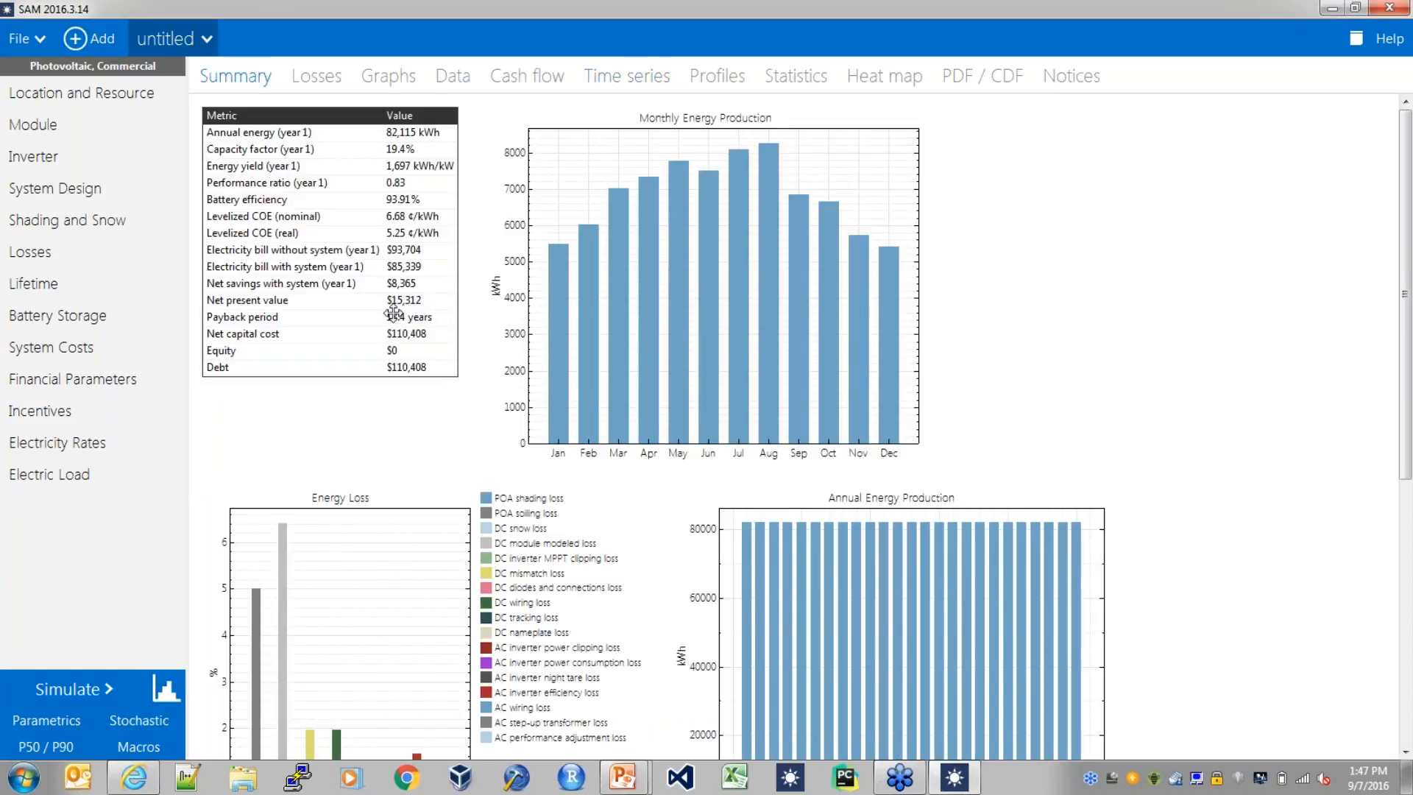
pyautogui.moveTo(1404, 372); pyautogui.dragTo(1403, 639)
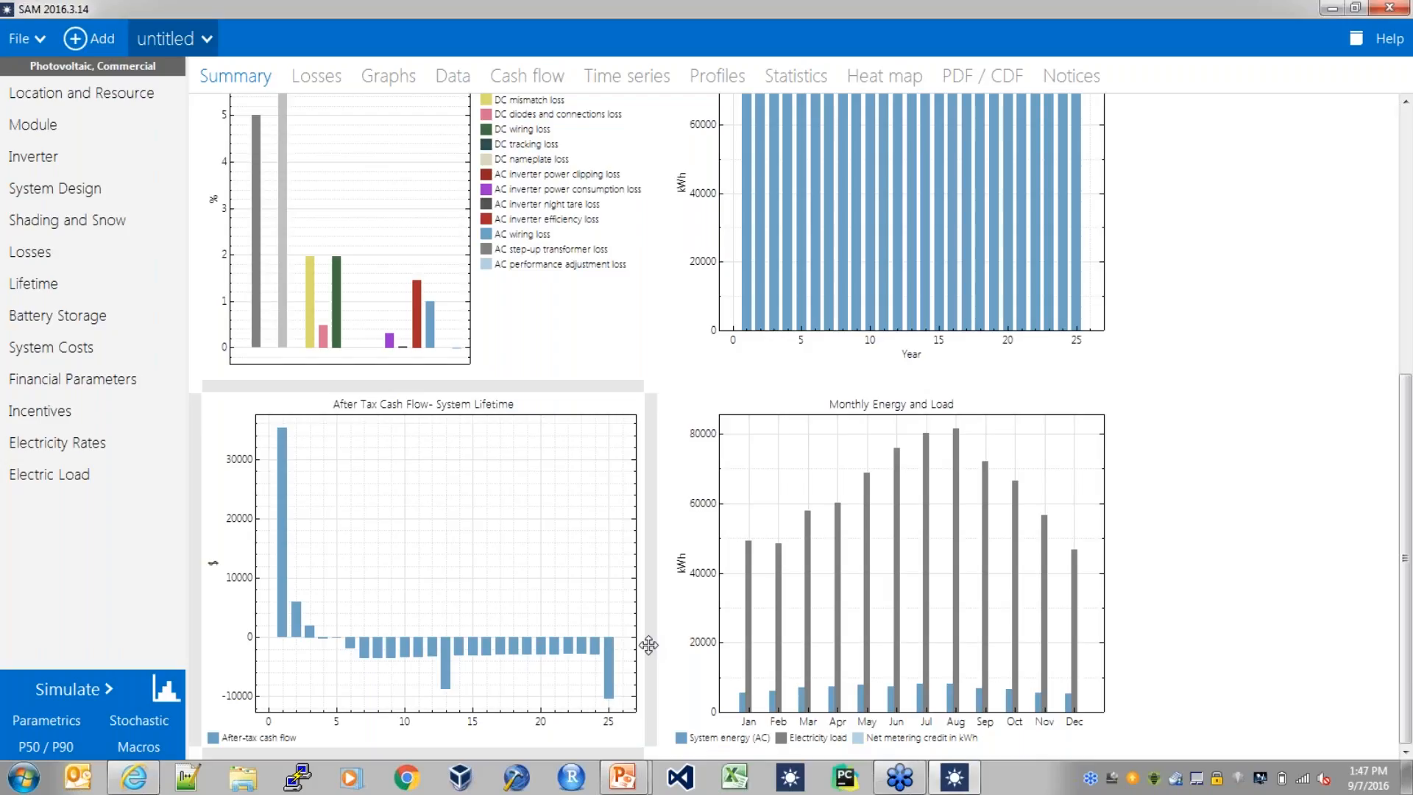
pyautogui.rightClick(894, 700)
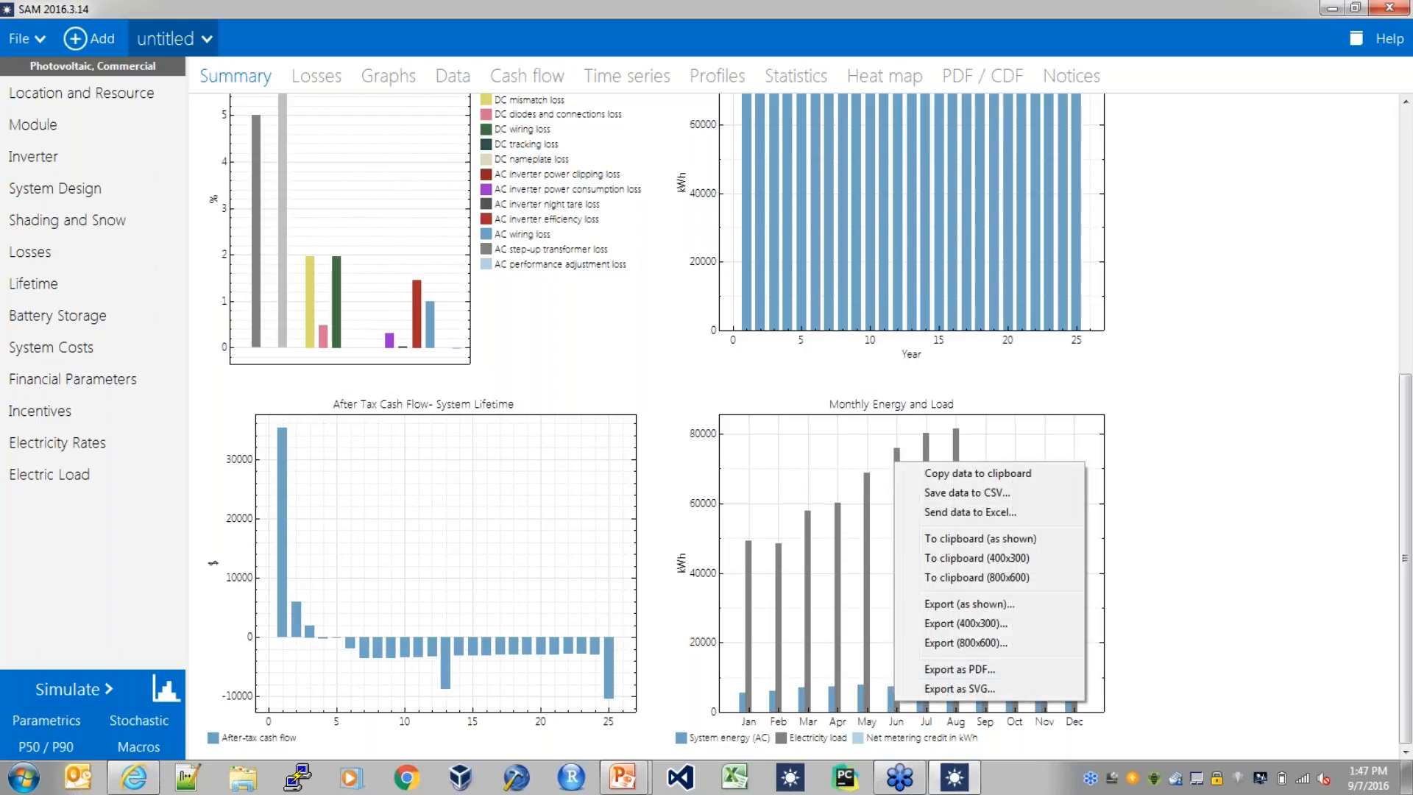
pyautogui.click(1278, 541)
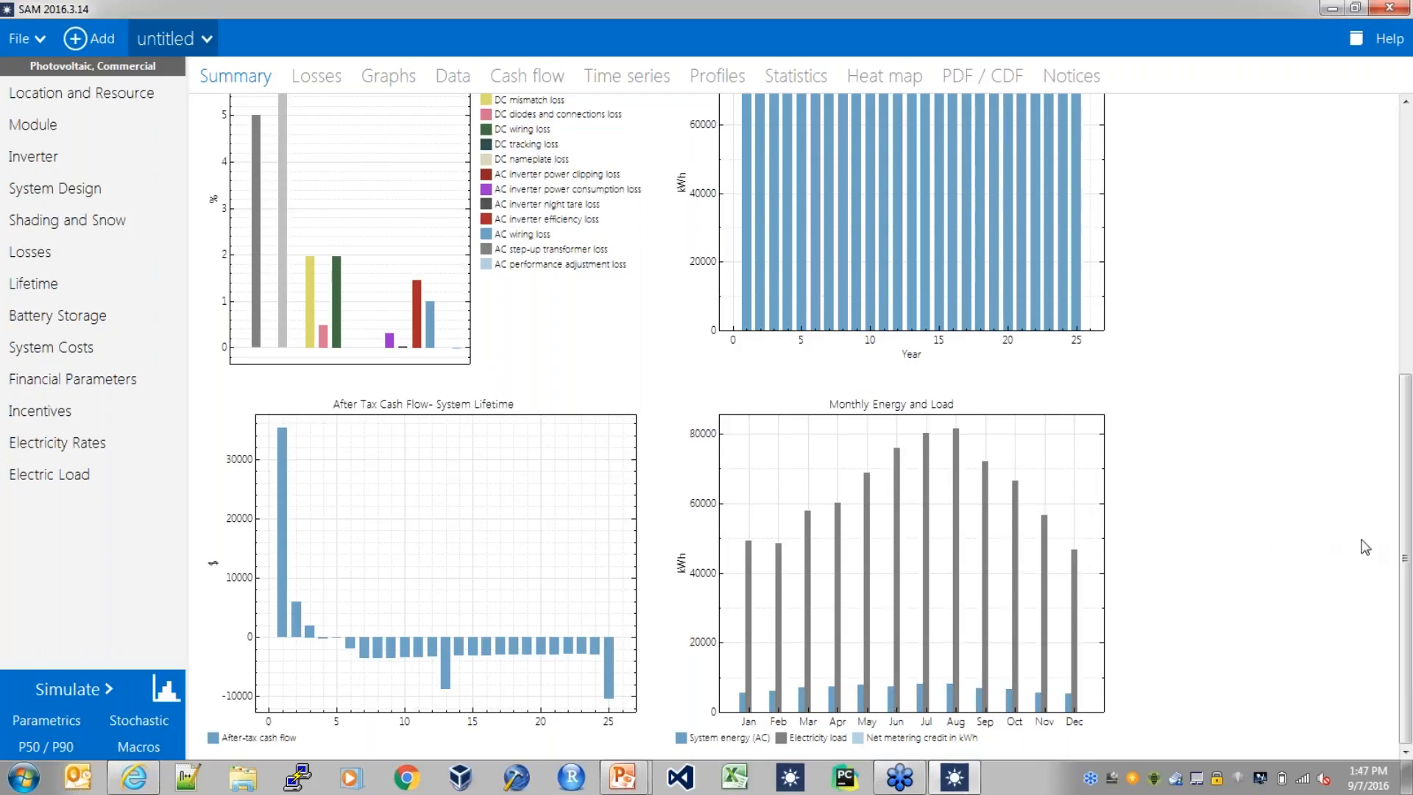
pyautogui.scroll(6, 1362, 368)
pyautogui.scroll(1, 1362, 332)
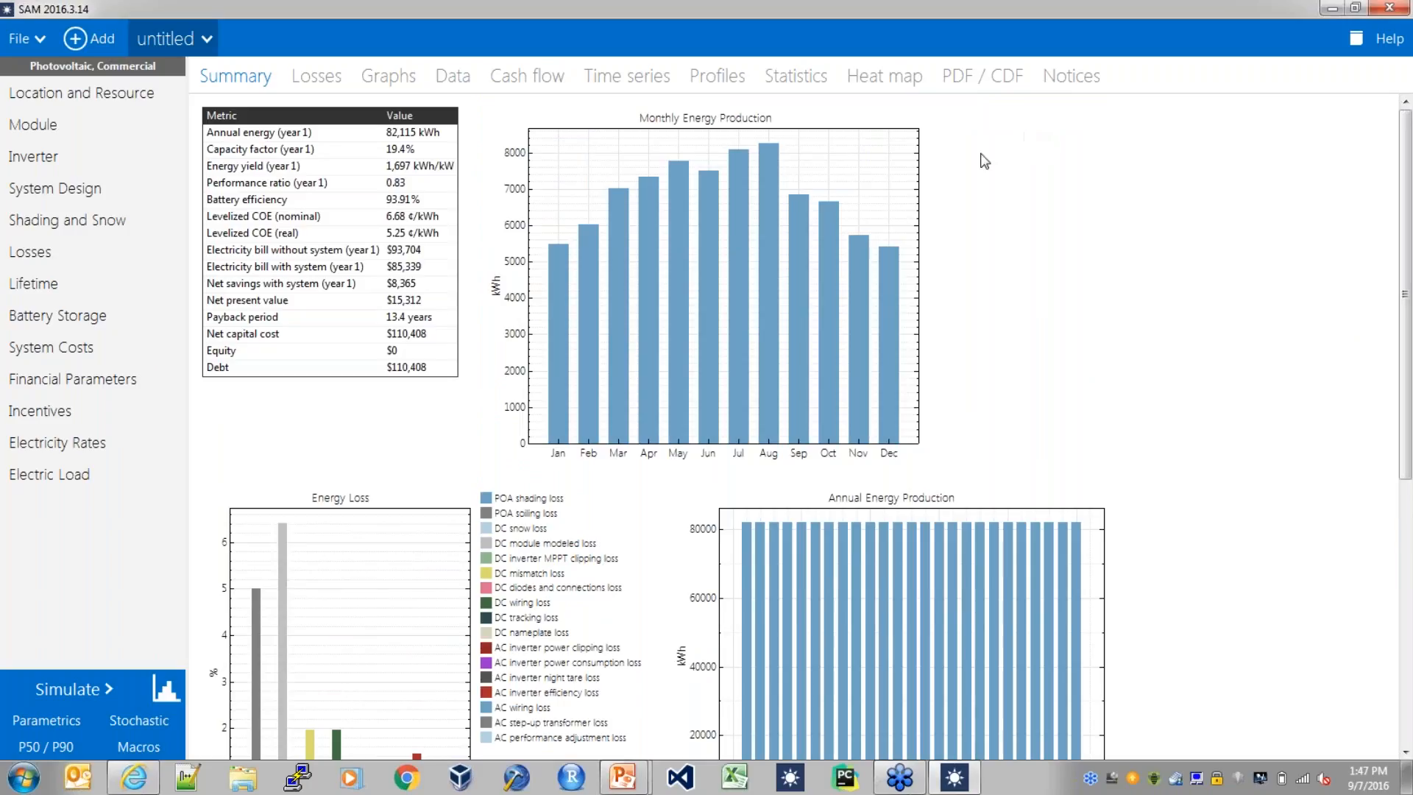
# Switch to the SAM Battery Webinar presentation in PowerPoint and show the "Questions?" slide, number 11, as a slide show
pyautogui.moveTo(651, 780)
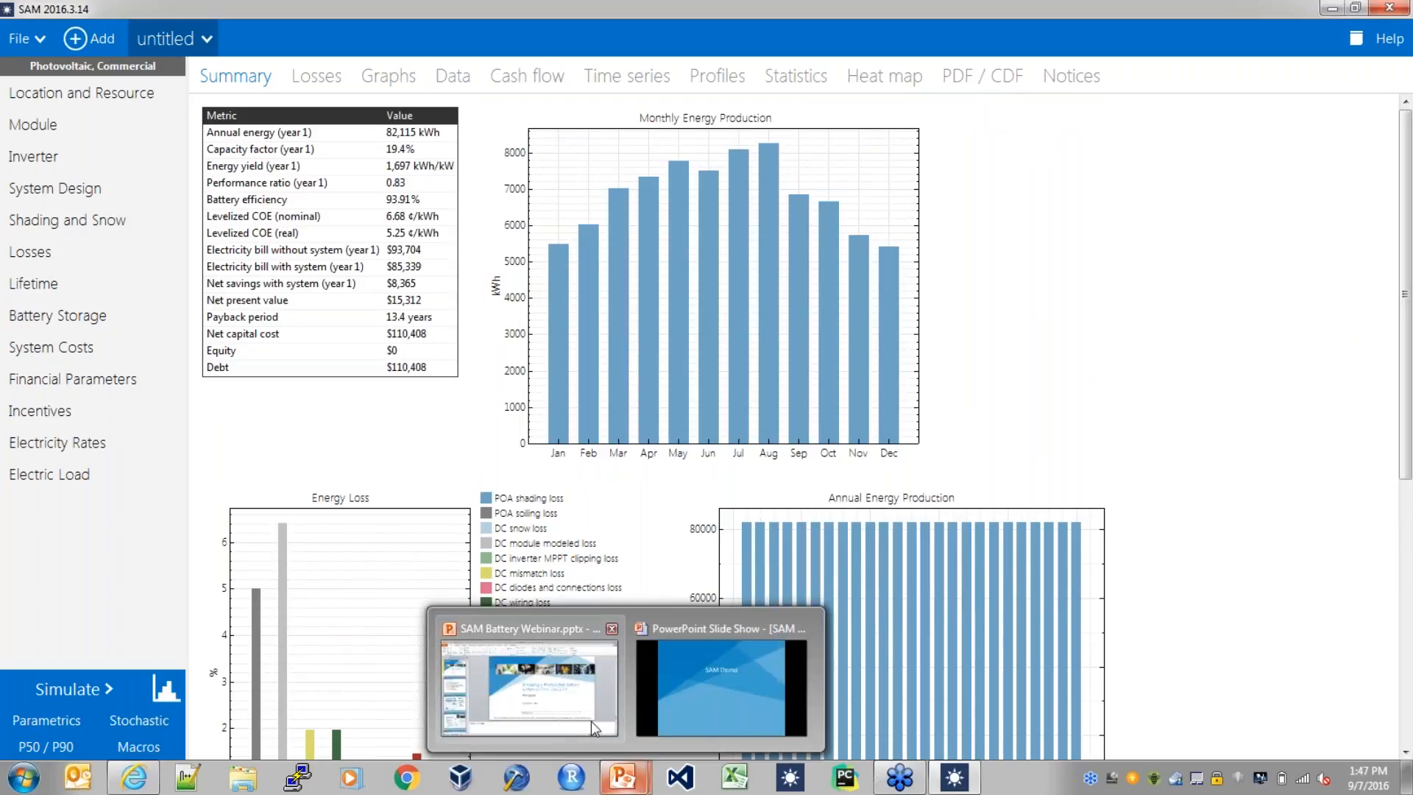
pyautogui.click(590, 721)
pyautogui.moveTo(211, 210); pyautogui.dragTo(225, 608)
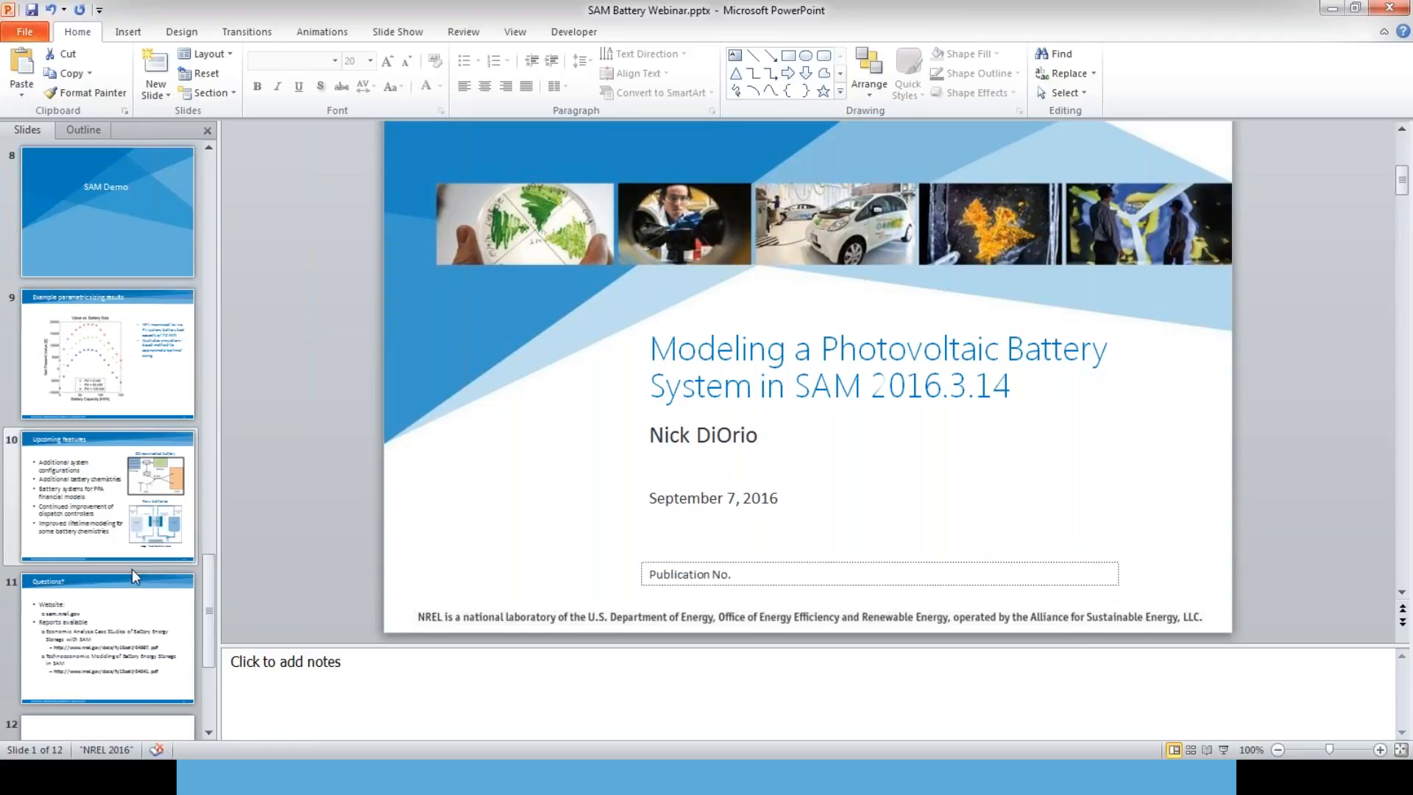
pyautogui.click(145, 608)
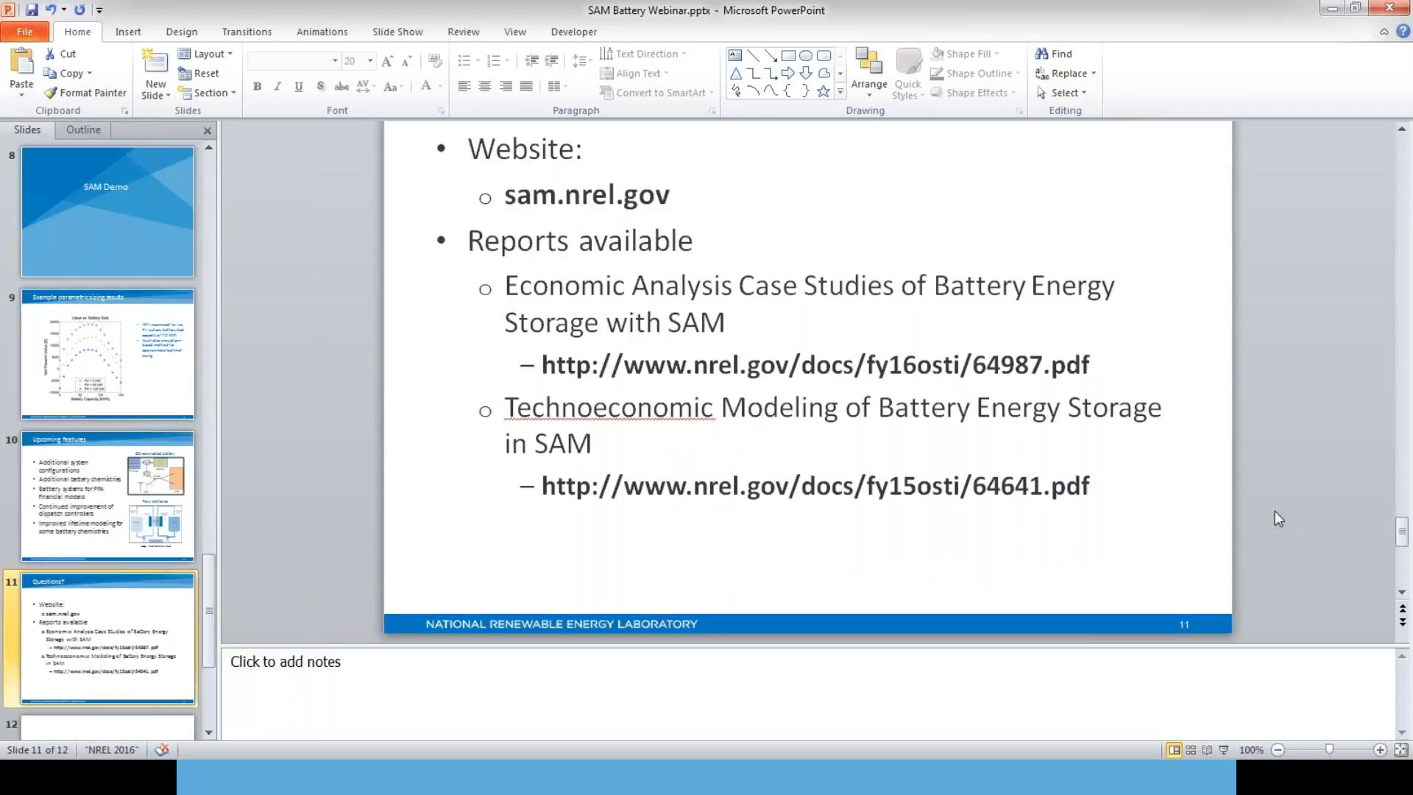
pyautogui.click(1223, 750)
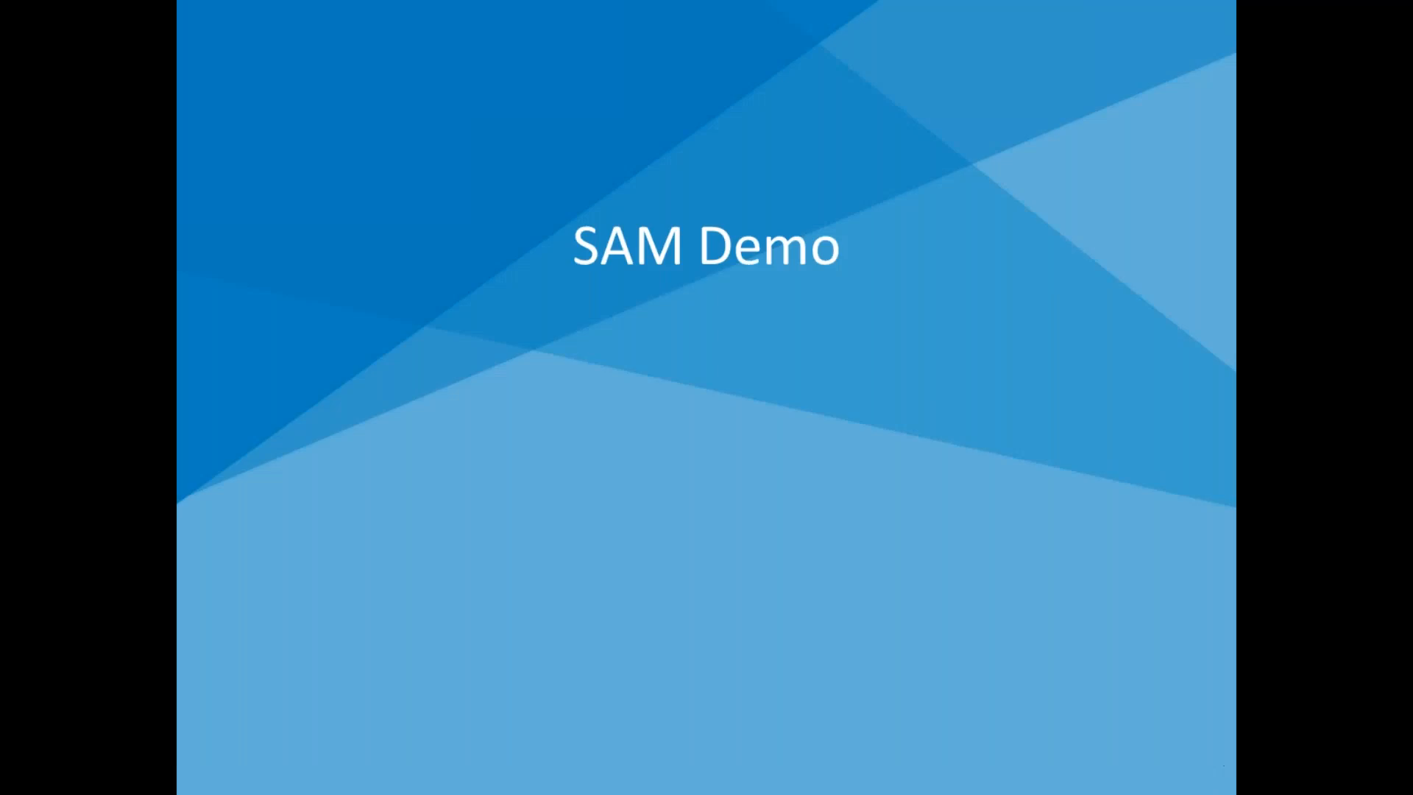
pyautogui.press('Right')
pyautogui.press('Right')
pyautogui.press('Right')
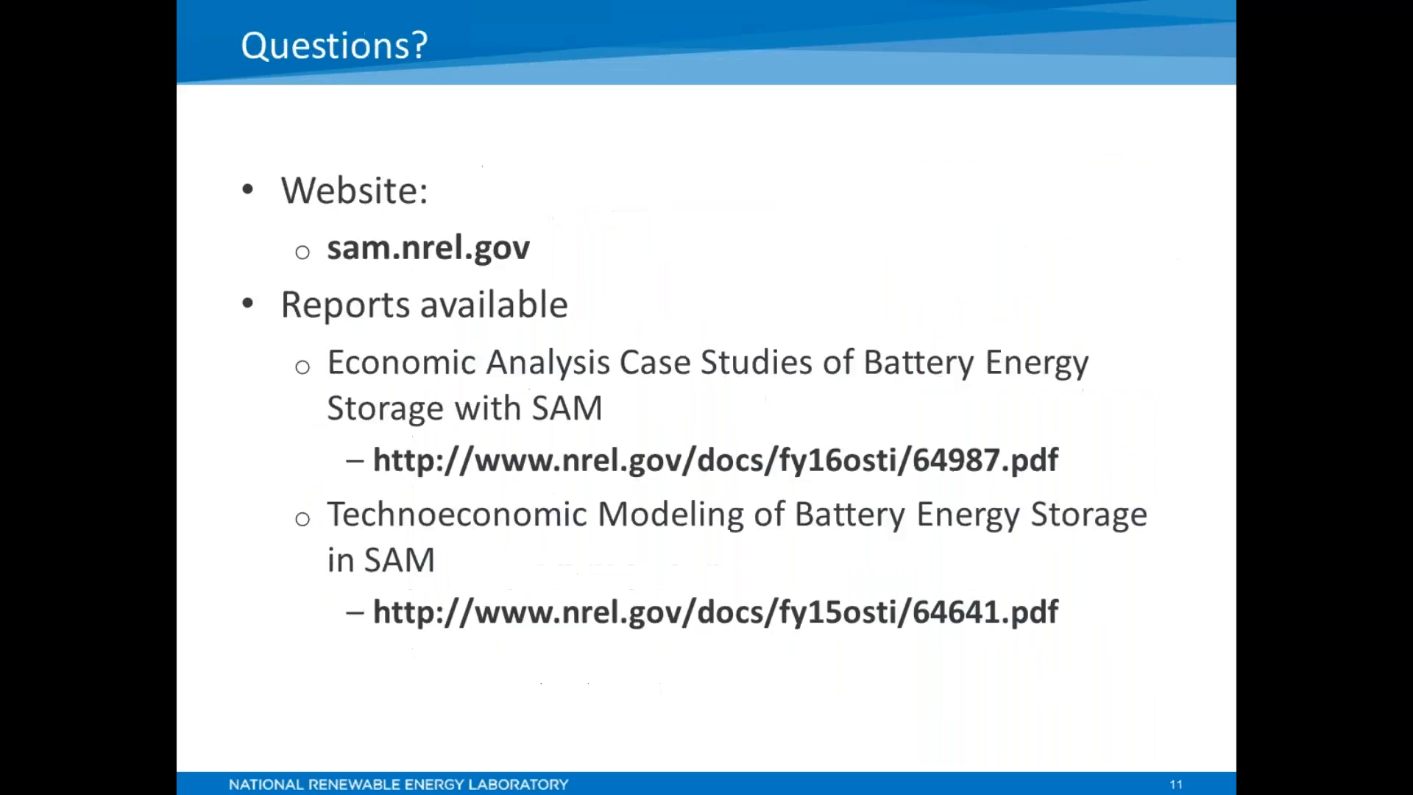
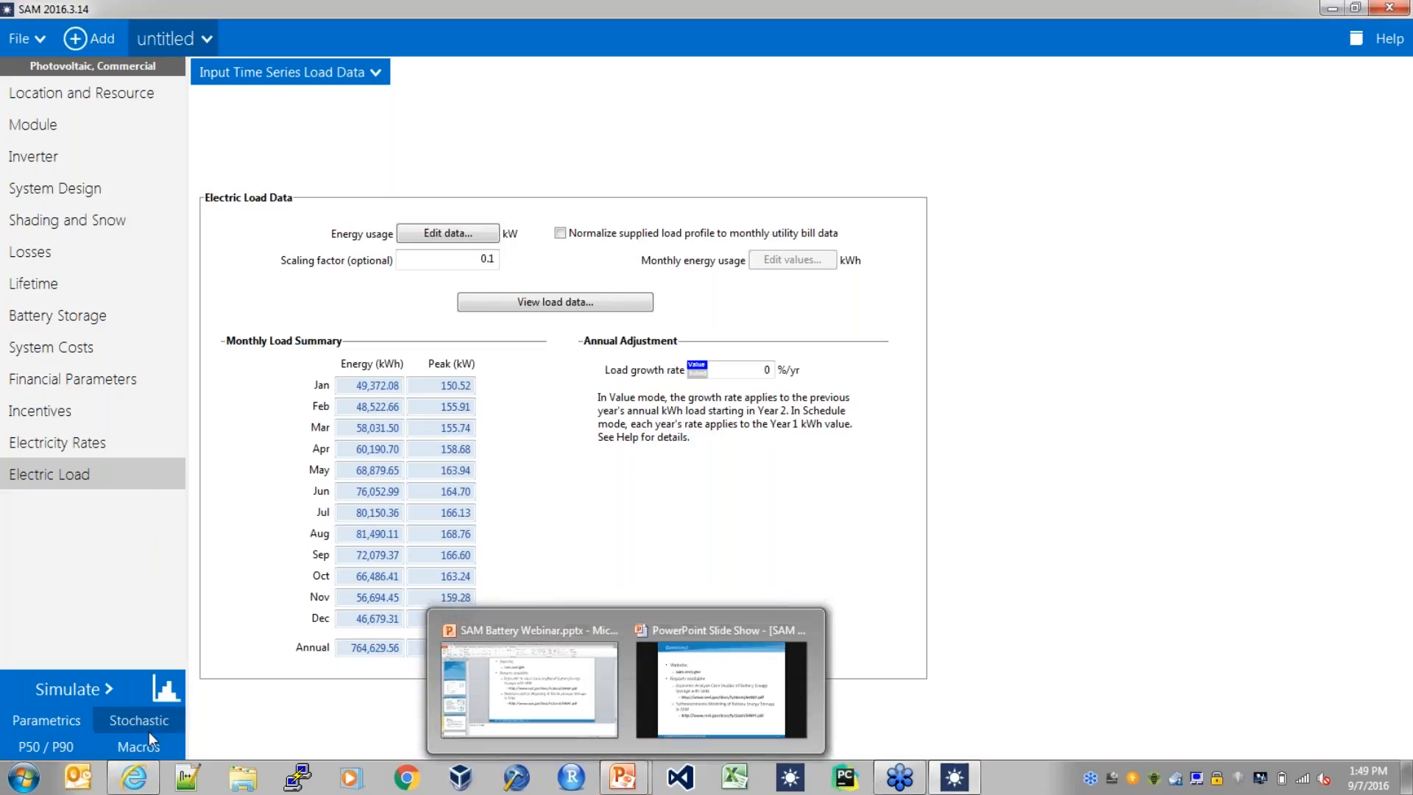
# Open a Windows Explorer window showing the libraries
pyautogui.click(243, 774)
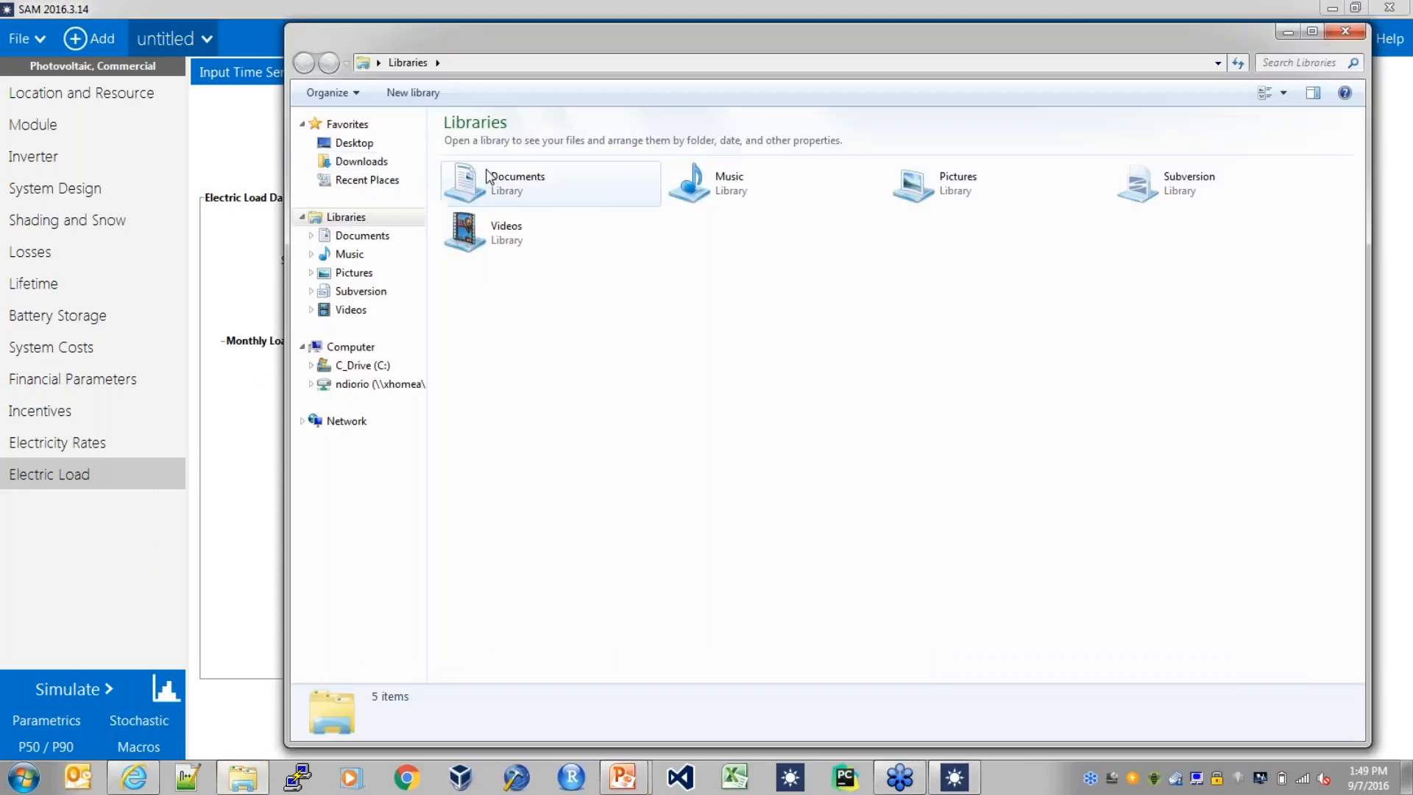
pyautogui.click(409, 779)
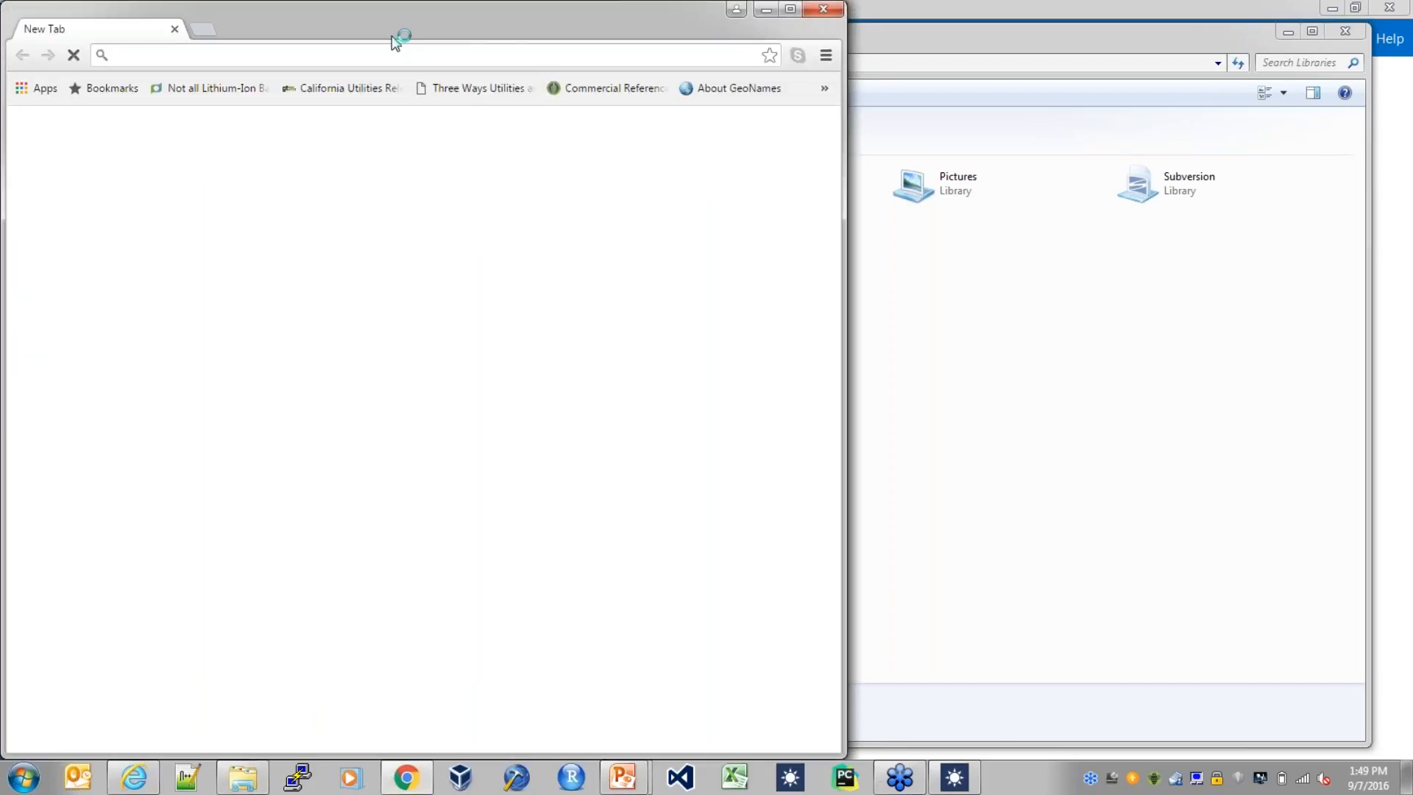
pyautogui.write('enernoc')
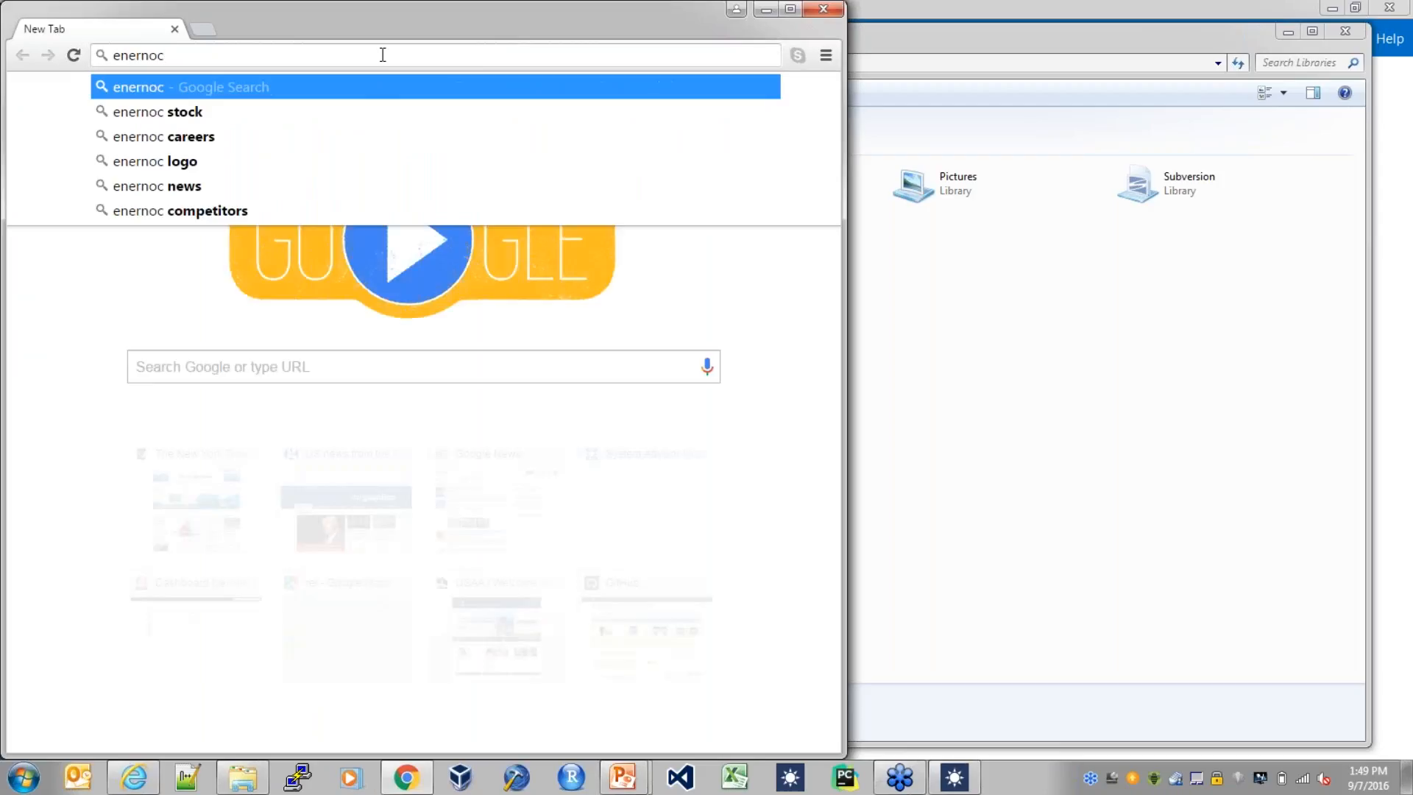
pyautogui.press('BackSpace')
pyautogui.press('BackSpace')
pyautogui.press('BackSpace')
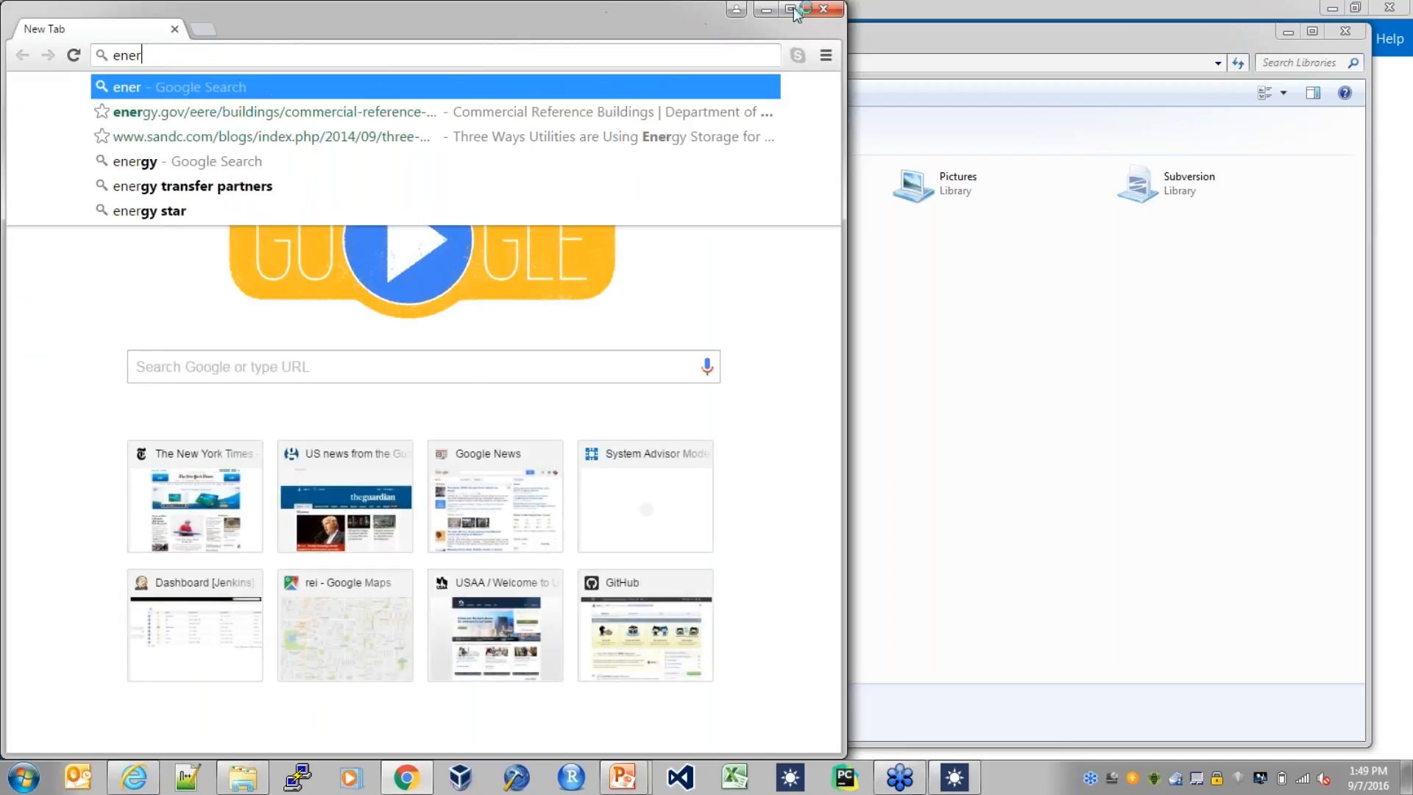
pyautogui.click(824, 8)
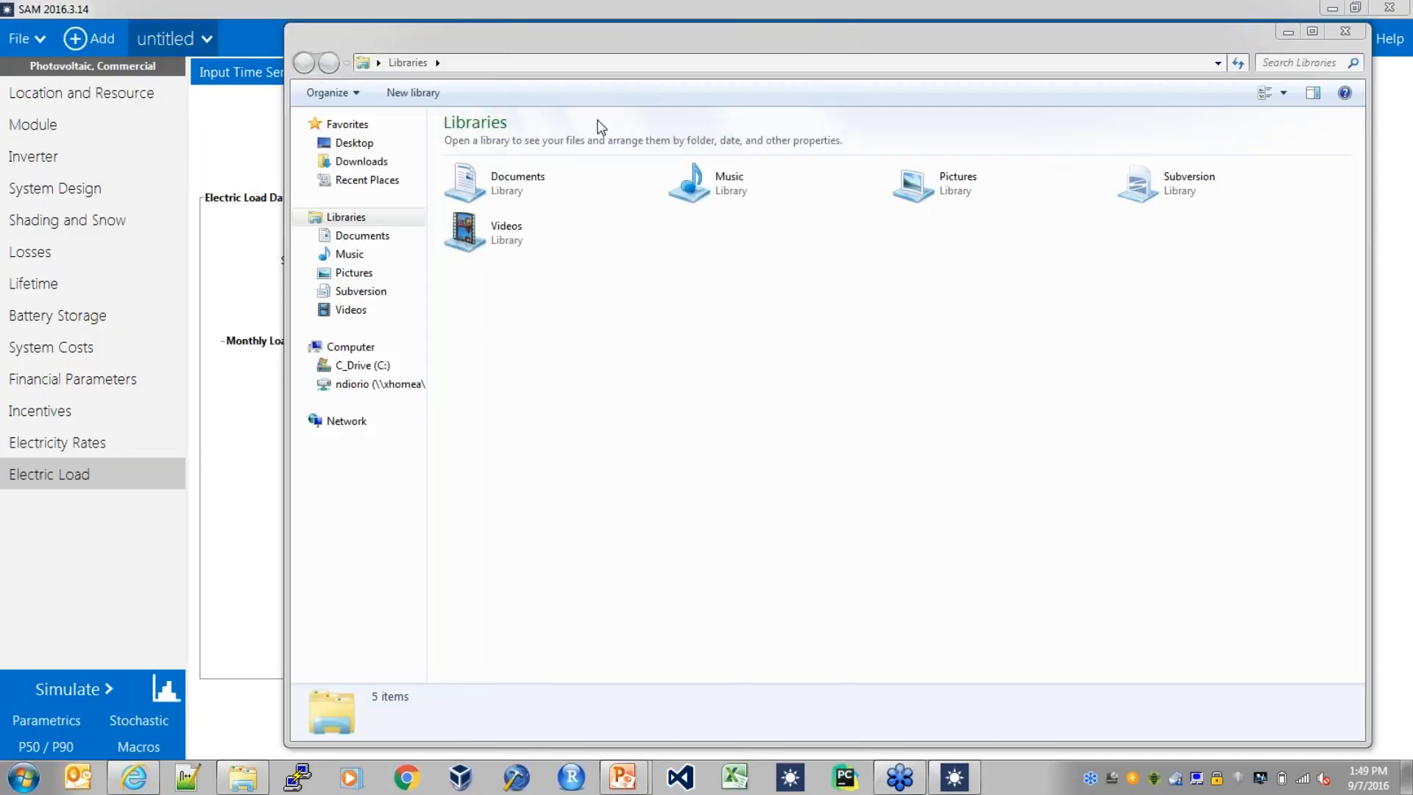
# Browse from the Documents library through Projects and the presenter's own project folder to the battery folder
pyautogui.doubleClick(480, 180)
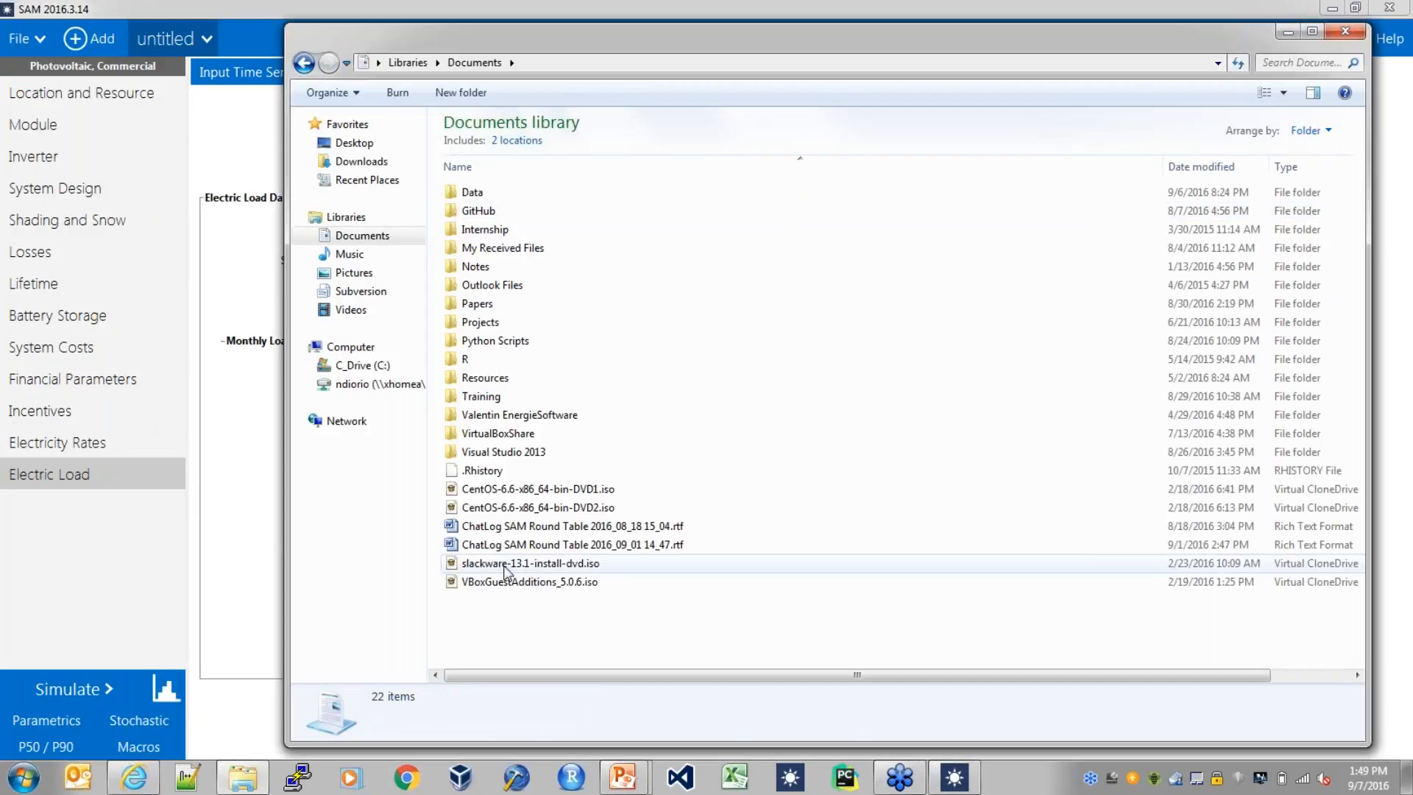
pyautogui.click(490, 323)
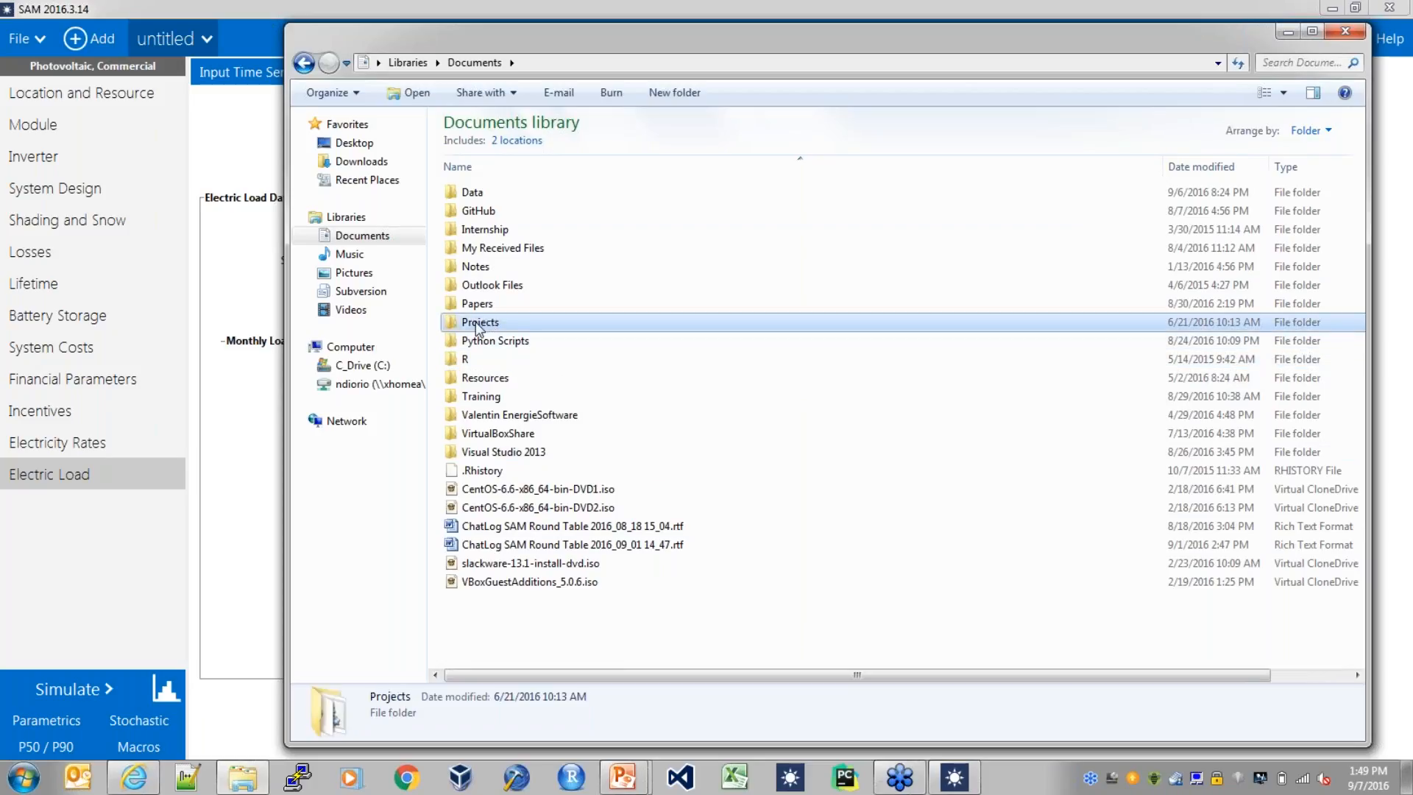
pyautogui.doubleClick(477, 327)
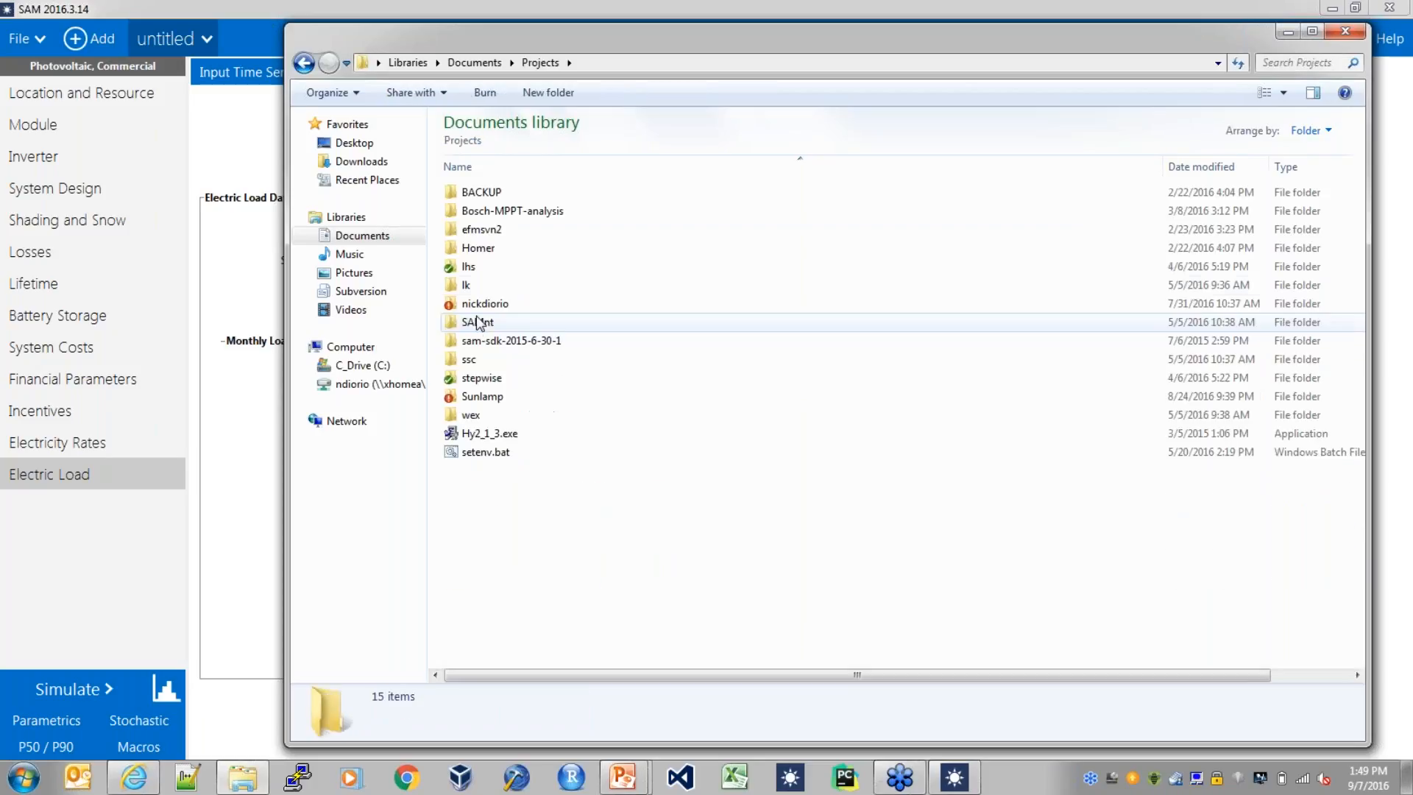
pyautogui.click(478, 304)
pyautogui.doubleClick(478, 303)
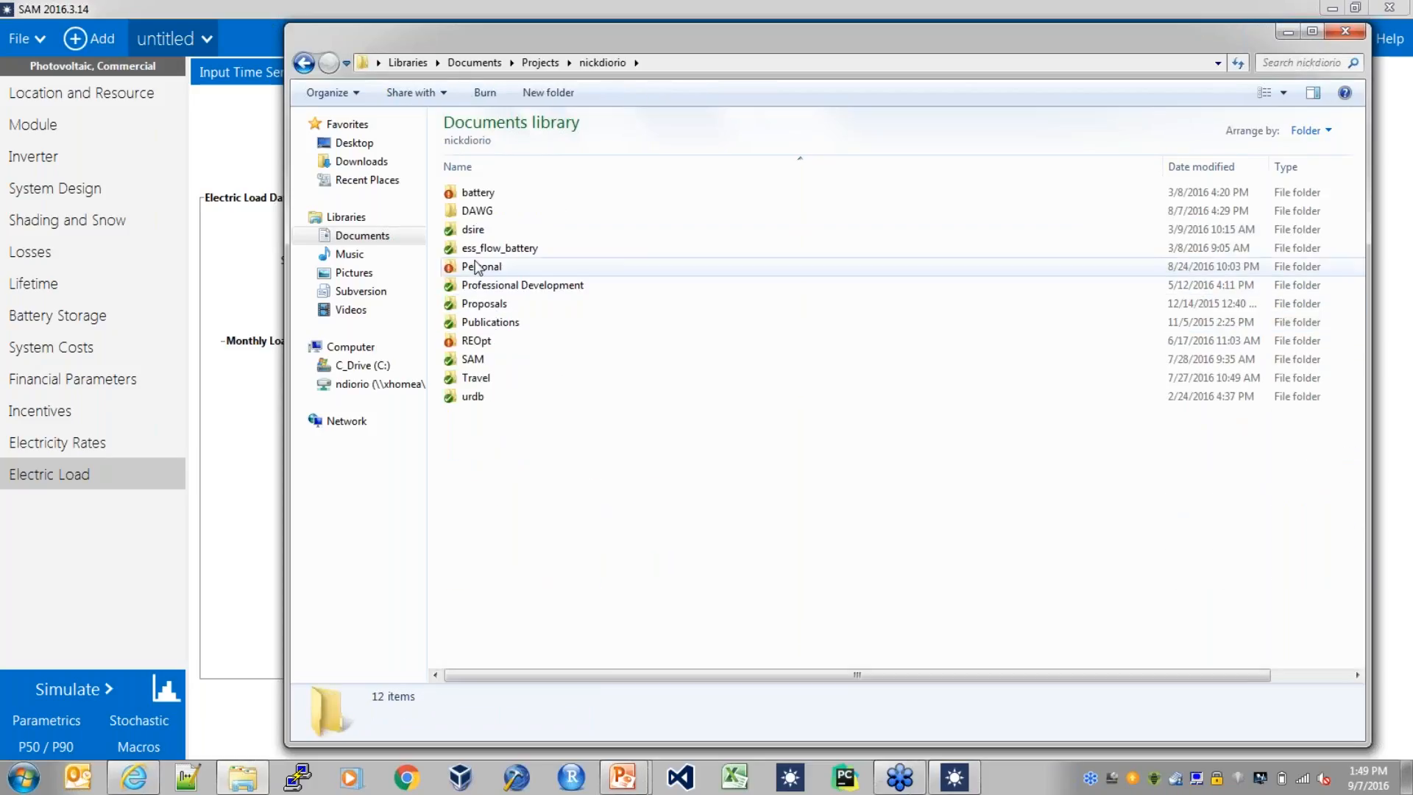
pyautogui.click(482, 193)
pyautogui.doubleClick(482, 193)
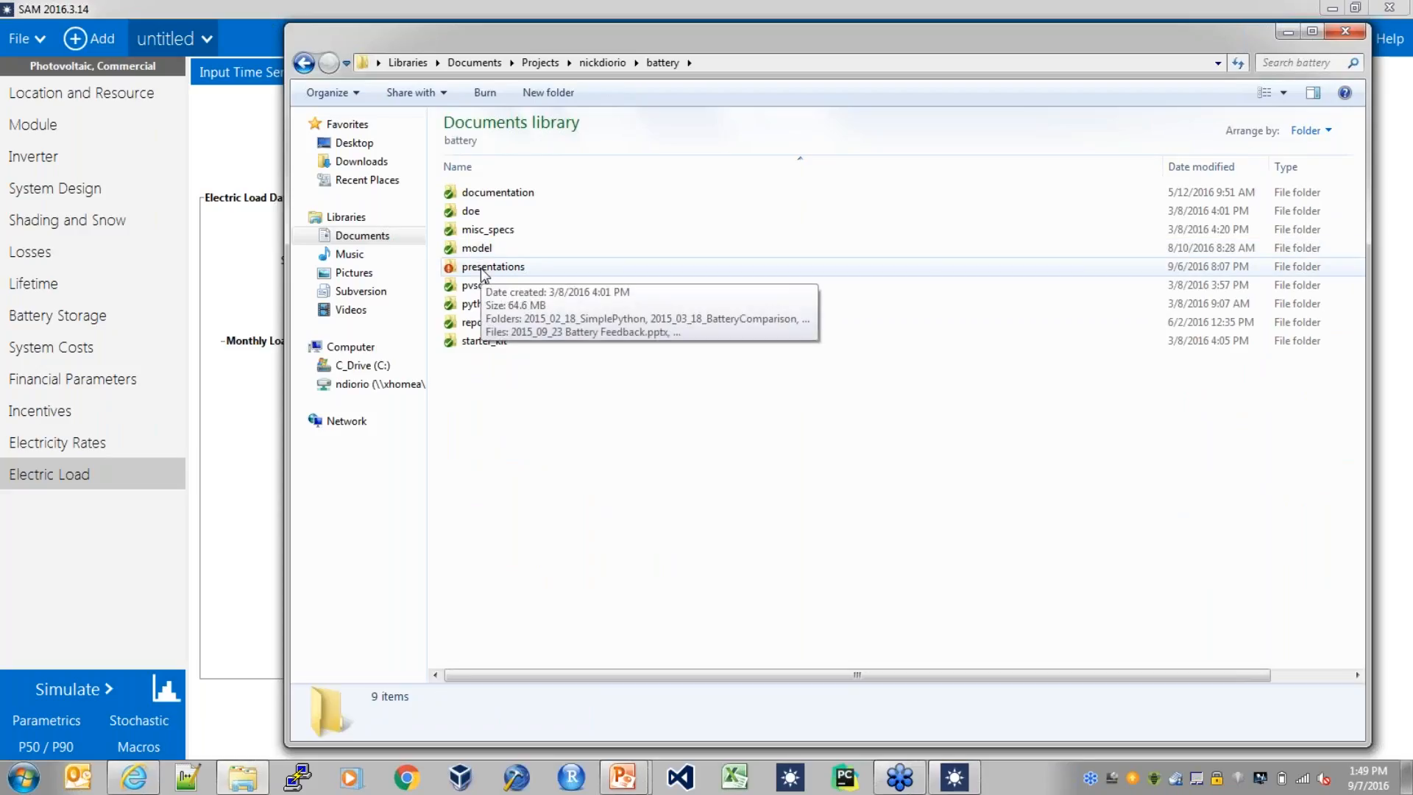
# Open "64987 - Economic Analysis Case Studies of Battery Energy Storage with SAM.pdf" from the 64987_economic subfolder of reports
pyautogui.doubleClick(475, 322)
pyautogui.doubleClick(477, 214)
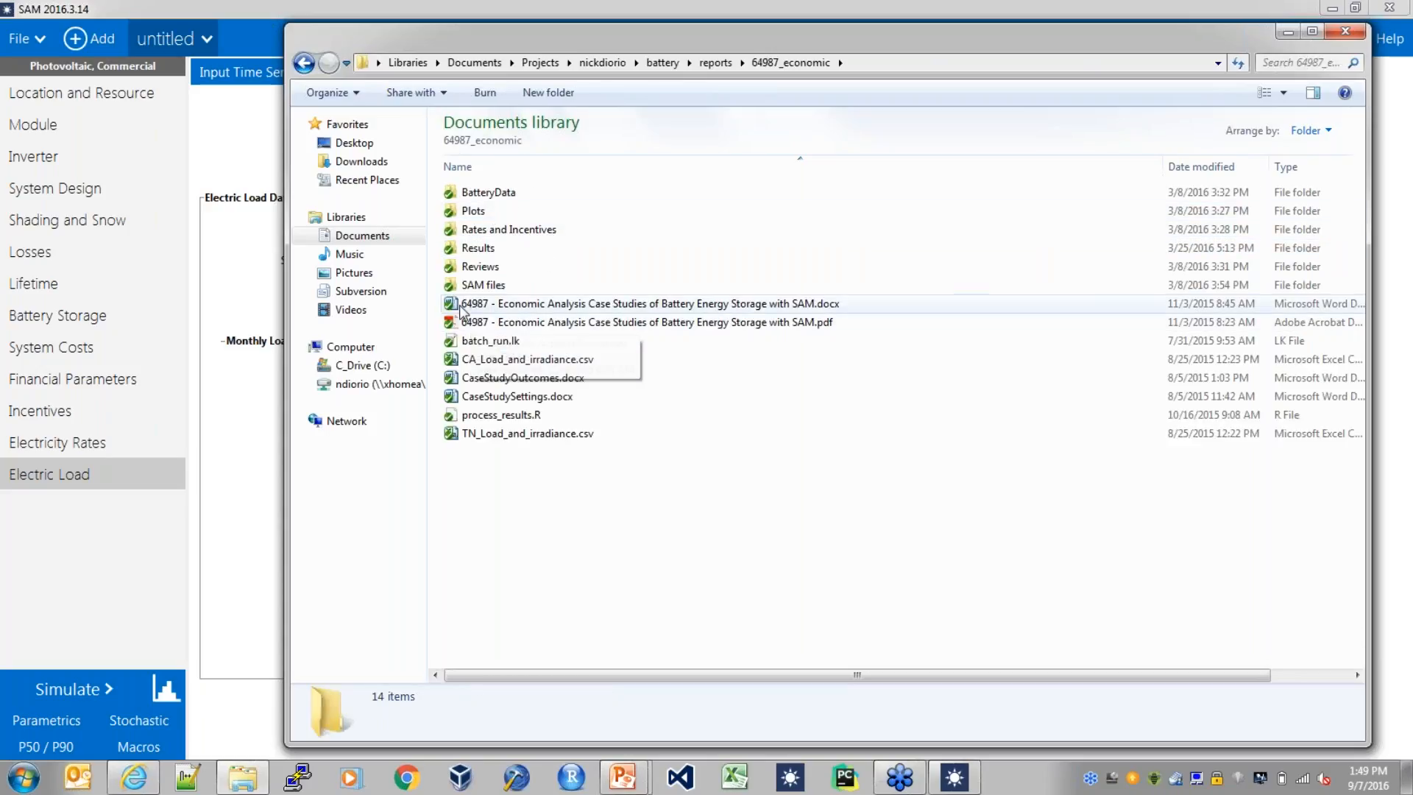
pyautogui.doubleClick(452, 324)
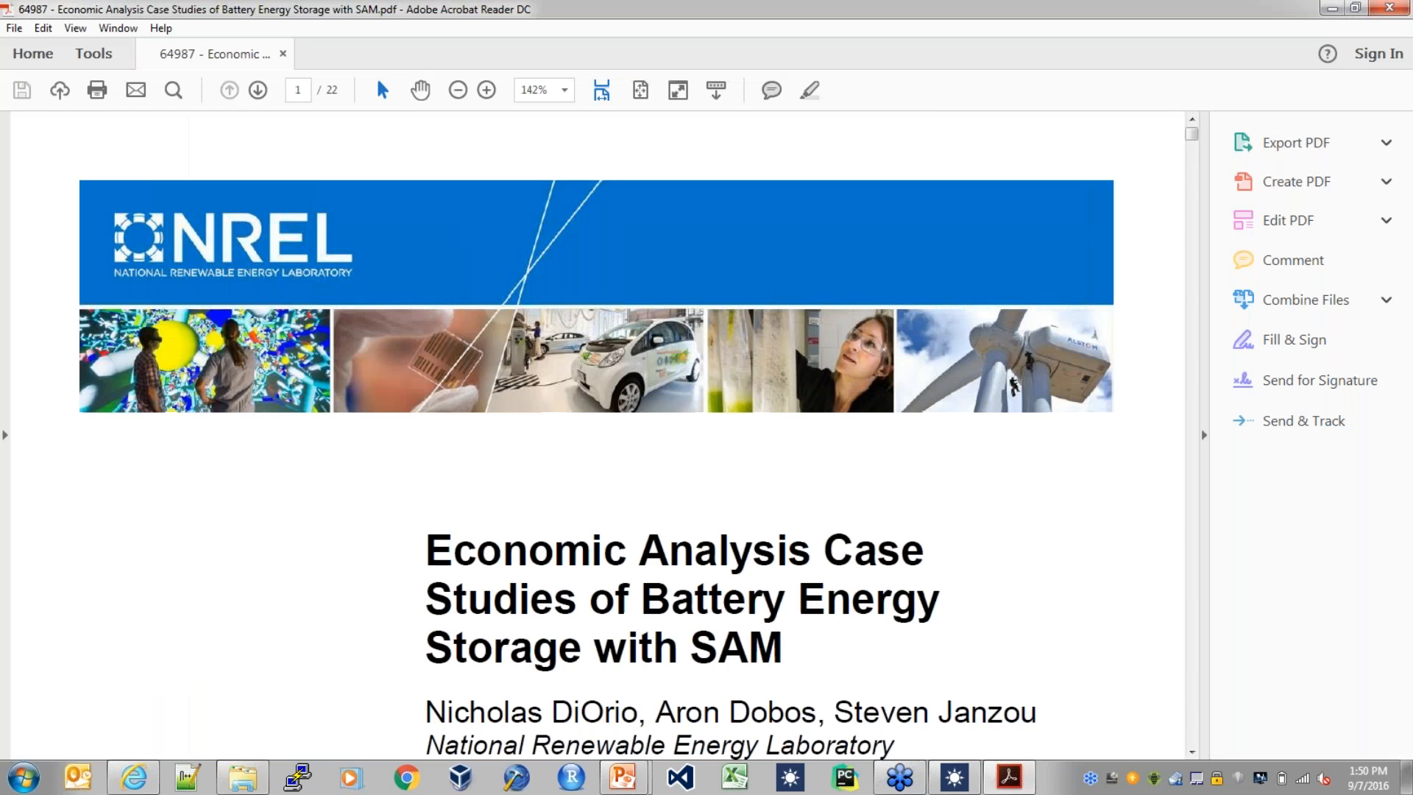
# Find reference [9], the EnerNOC data source, in the report's reference list and highlight its title, then its web address
pyautogui.moveTo(1195, 190); pyautogui.dragTo(1209, 706)
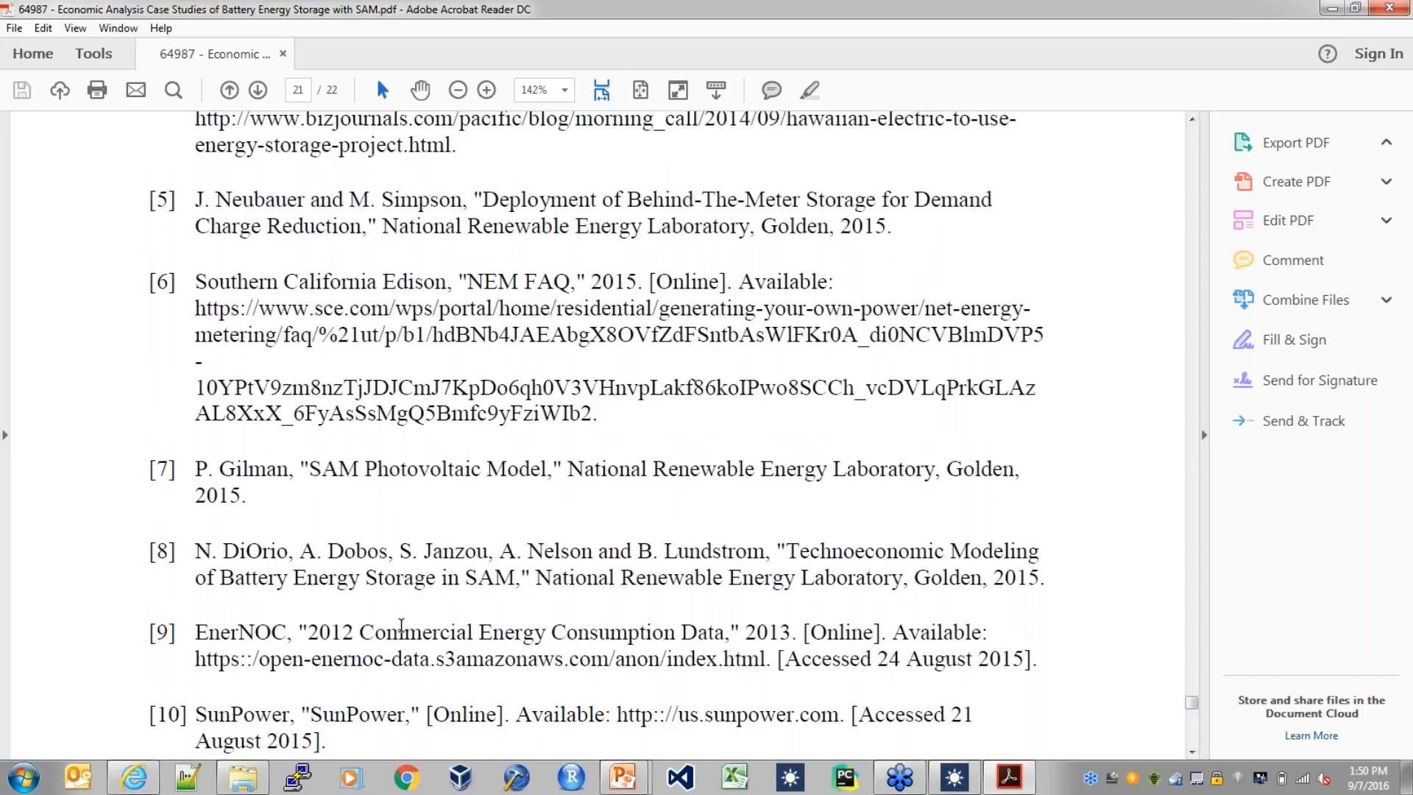
pyautogui.moveTo(308, 633); pyautogui.dragTo(692, 637)
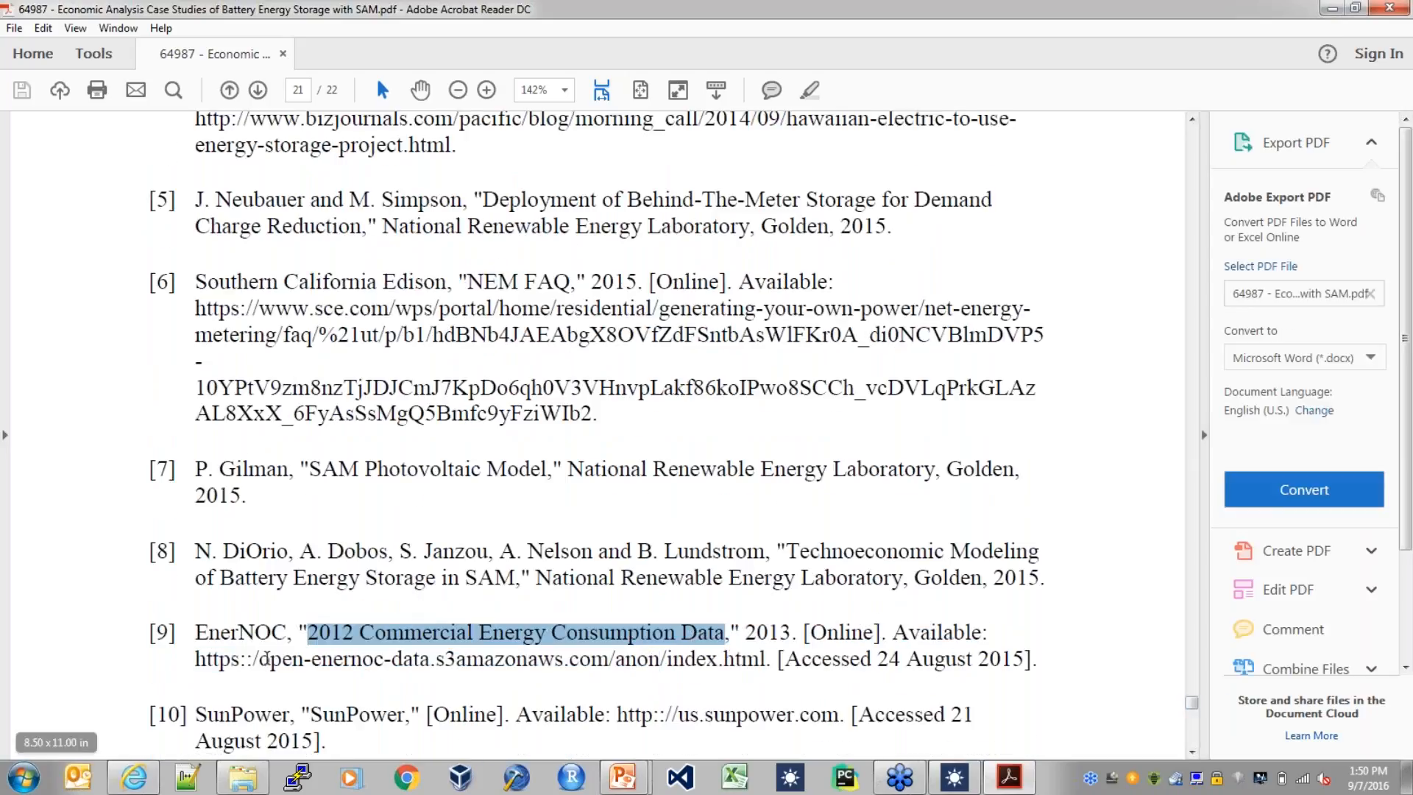
pyautogui.moveTo(196, 660); pyautogui.dragTo(766, 658)
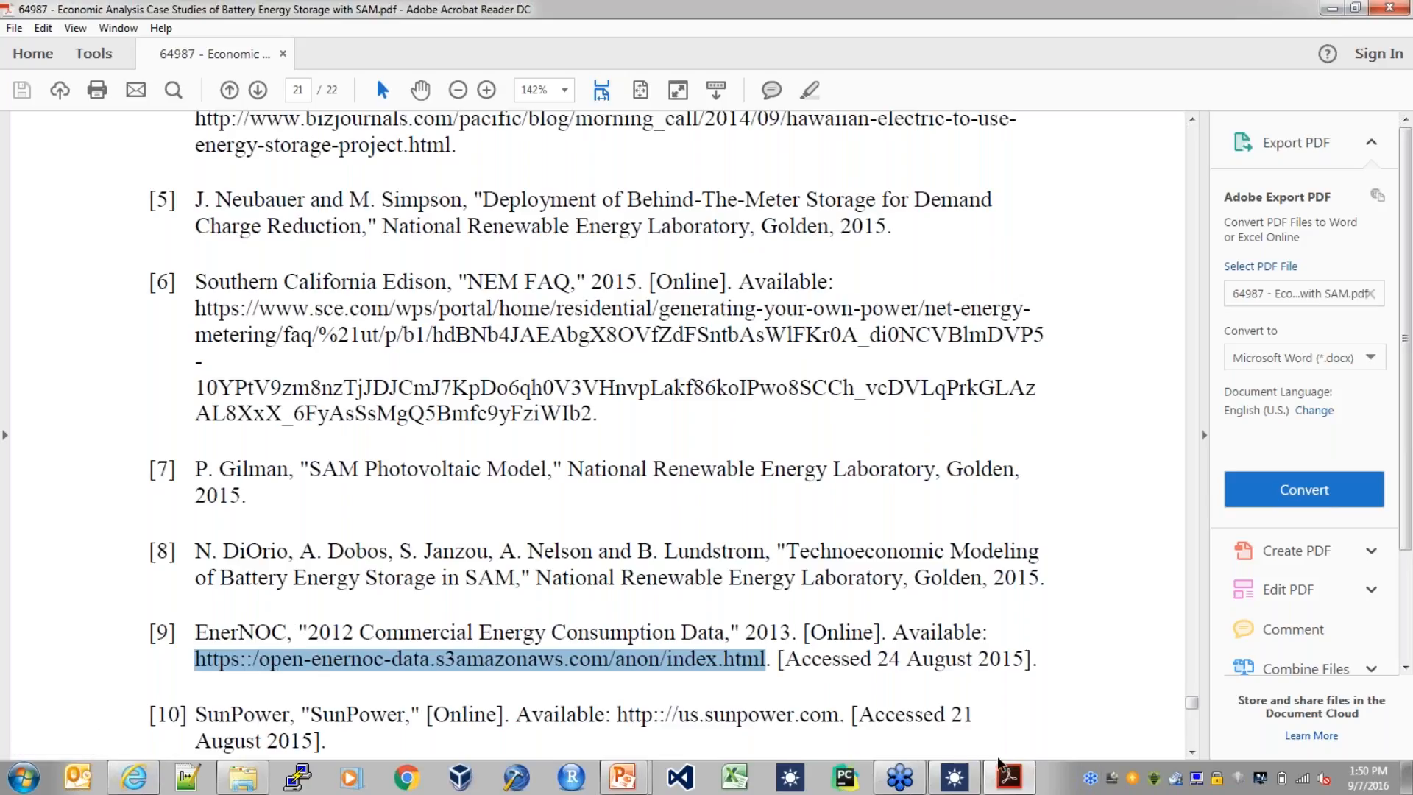
# Switch to SAM and set the time step of the energy usage load data to 5 minutes
pyautogui.click(945, 786)
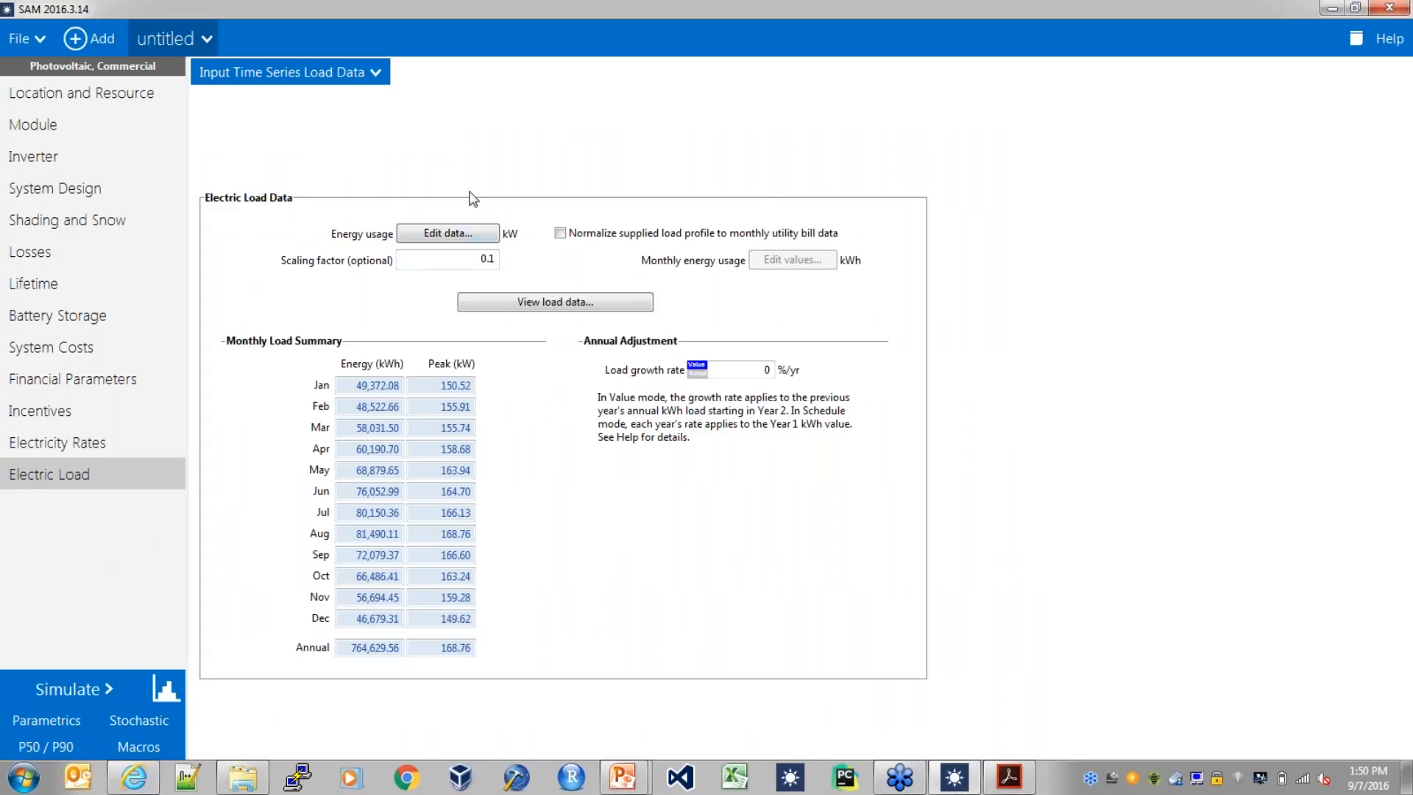
pyautogui.click(447, 234)
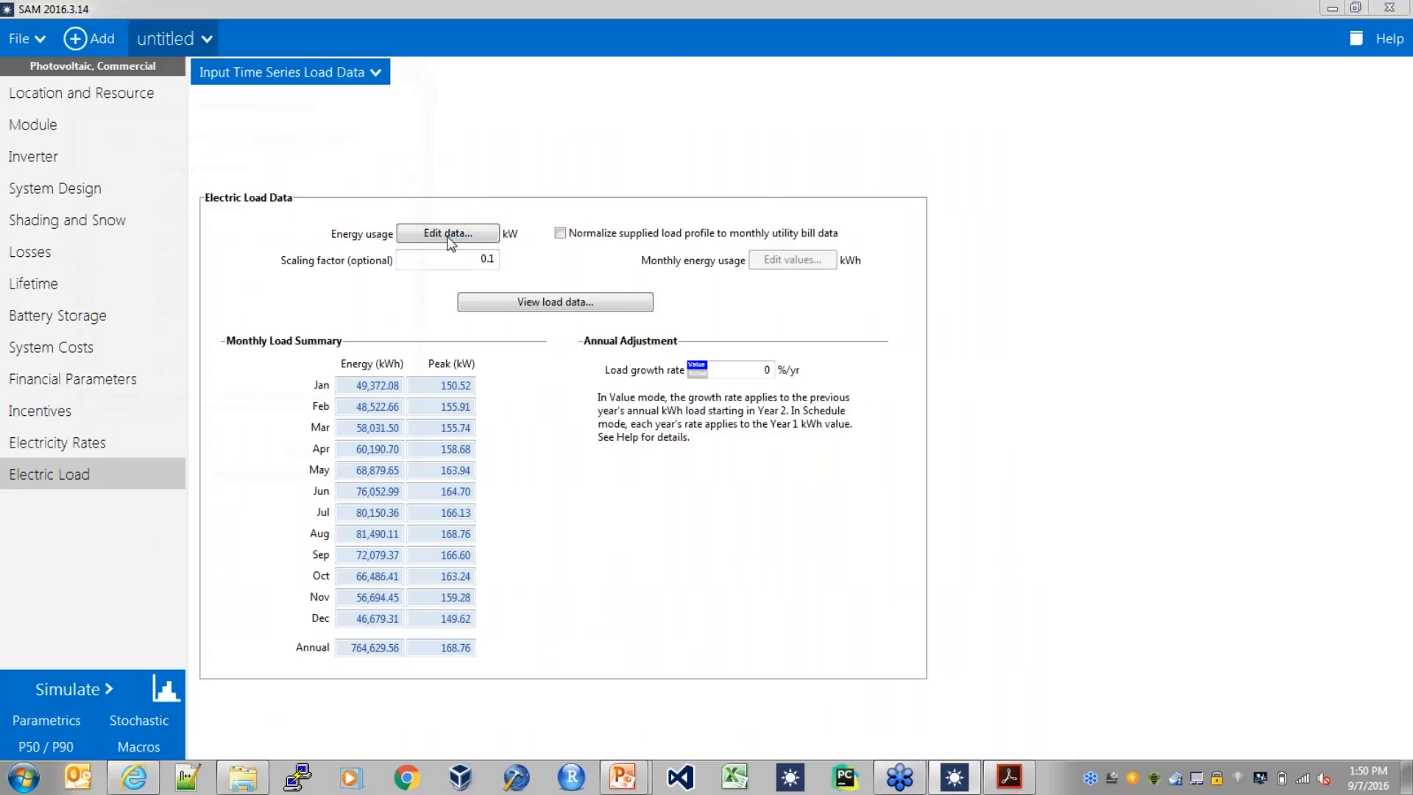
pyautogui.click(126, 101)
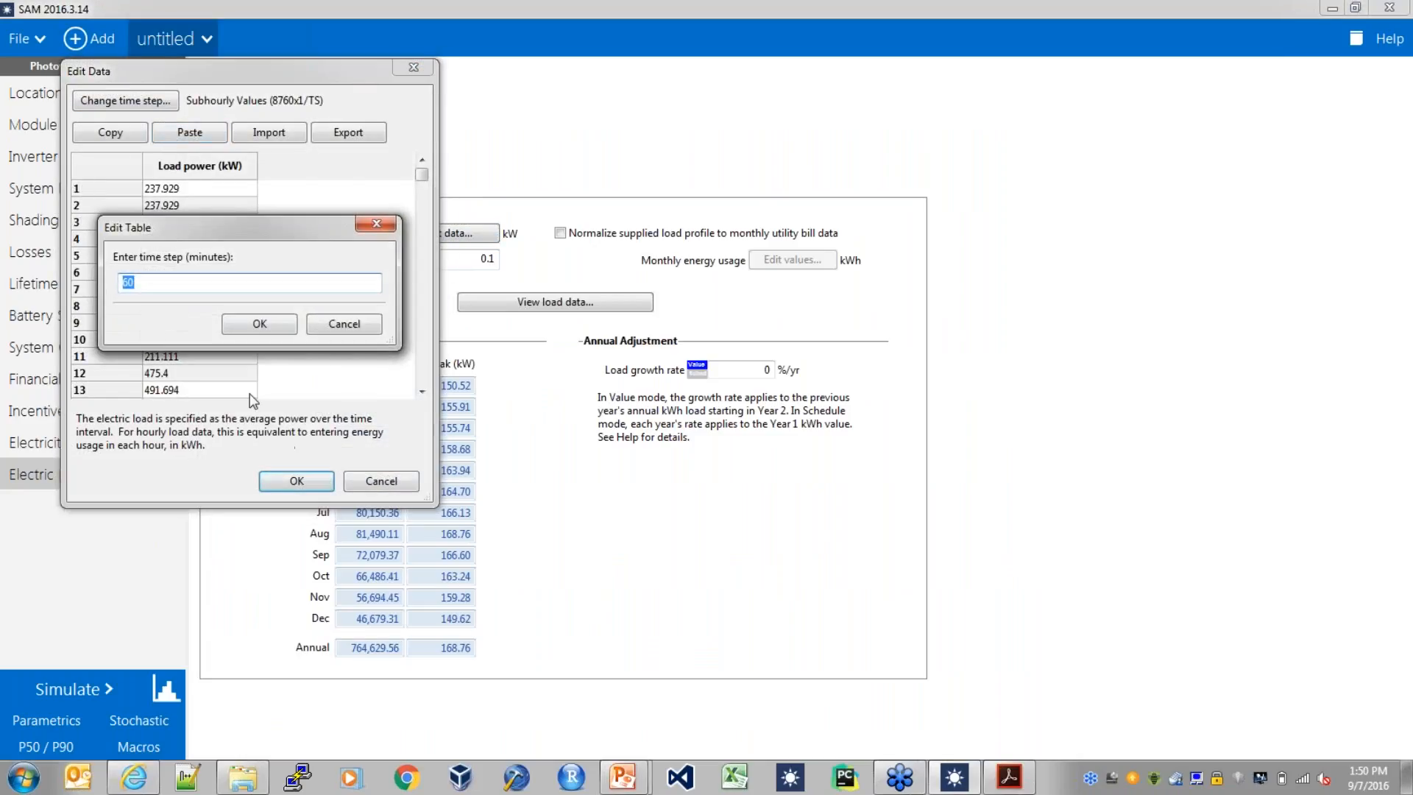
pyautogui.write('5')
pyautogui.click(259, 324)
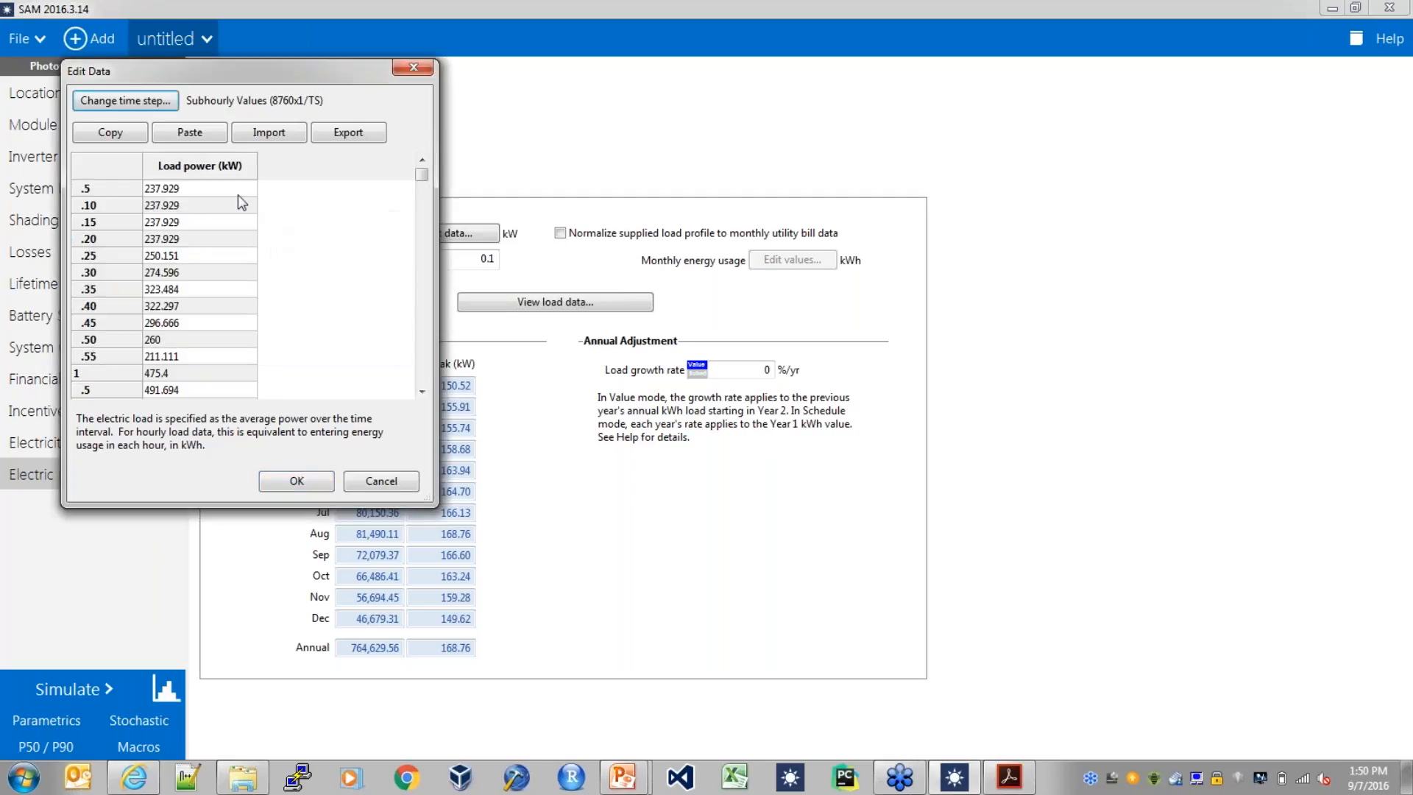
# Open site_384_kW.txt from the EnerNOC-5minute_load folder in Documents > Data and copy its load values
pyautogui.click(253, 773)
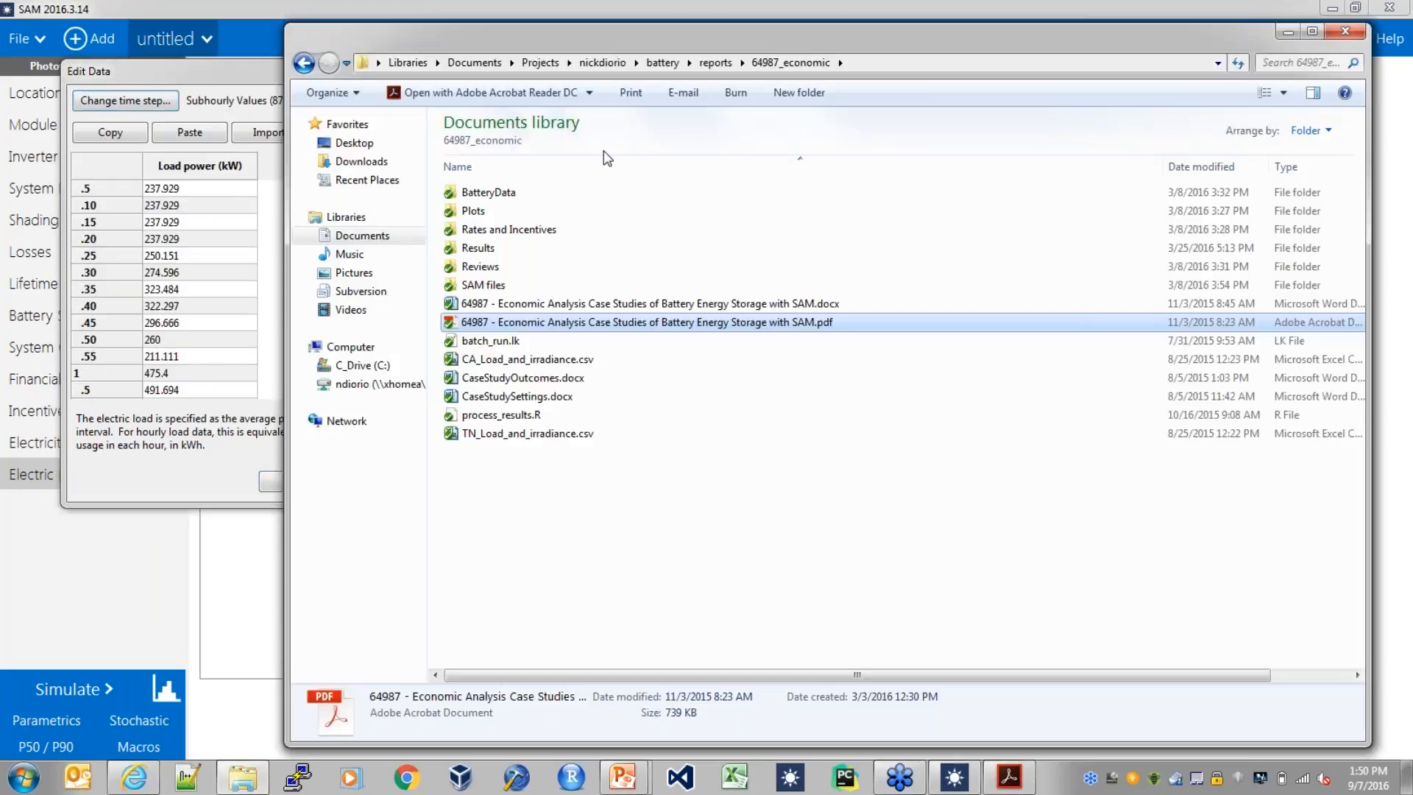
pyautogui.click(540, 62)
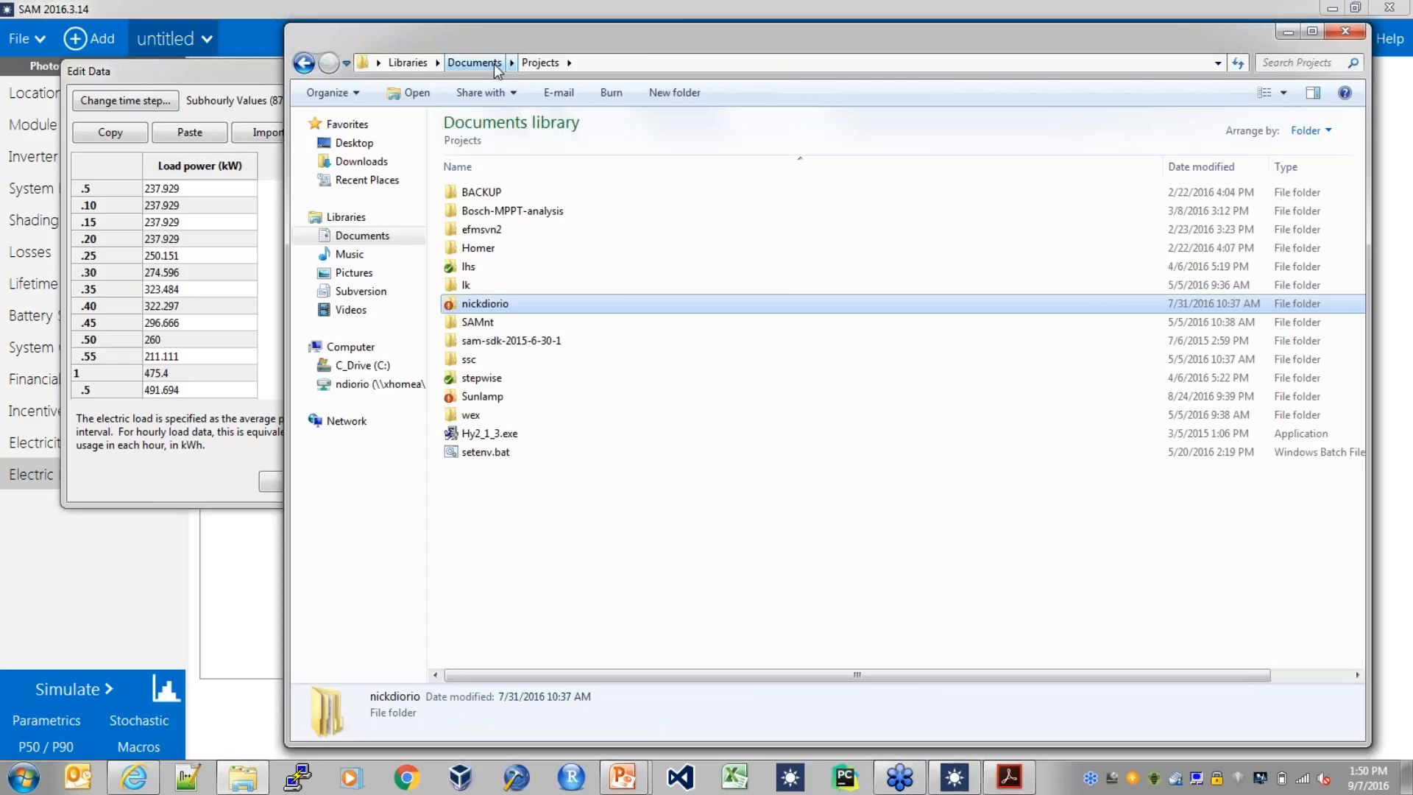
pyautogui.click(498, 63)
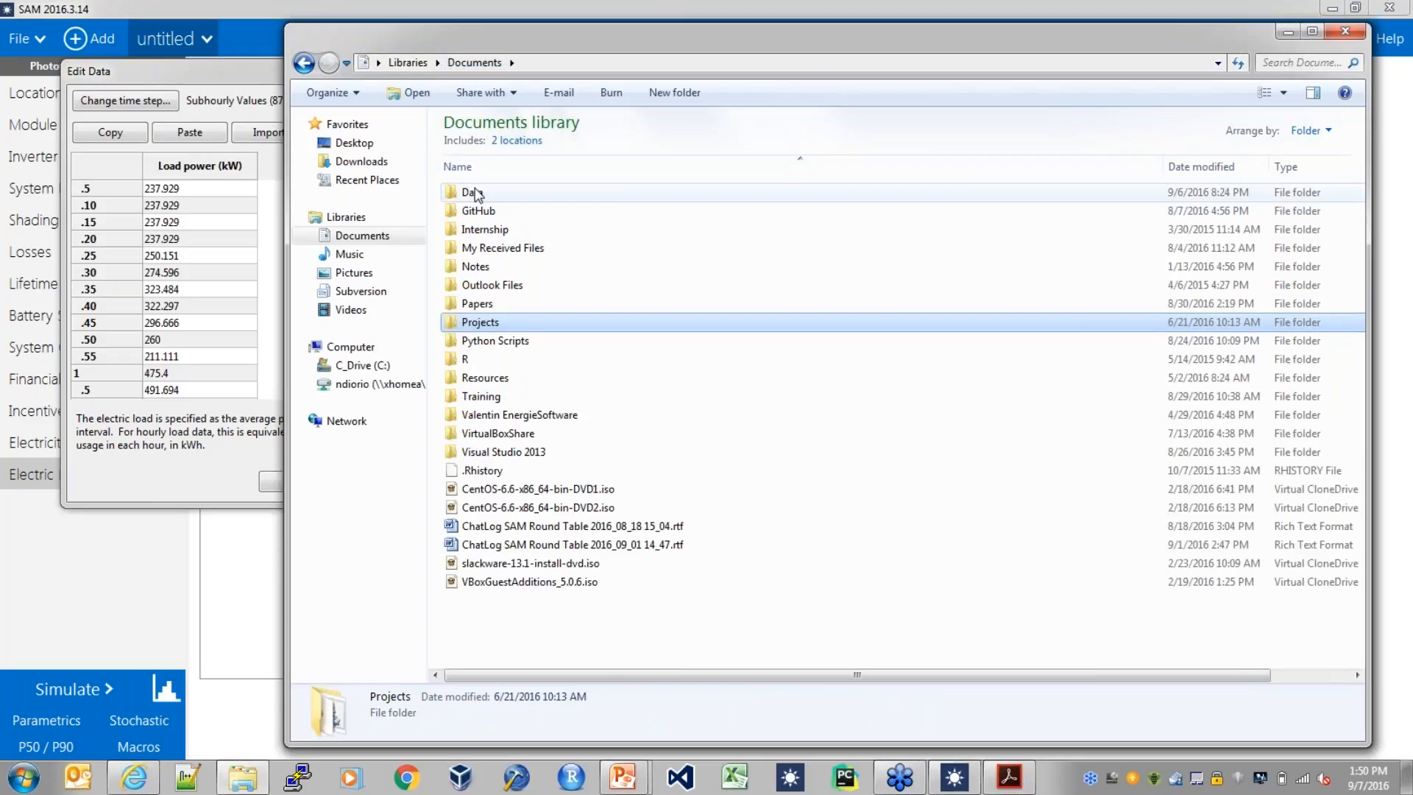
pyautogui.doubleClick(475, 193)
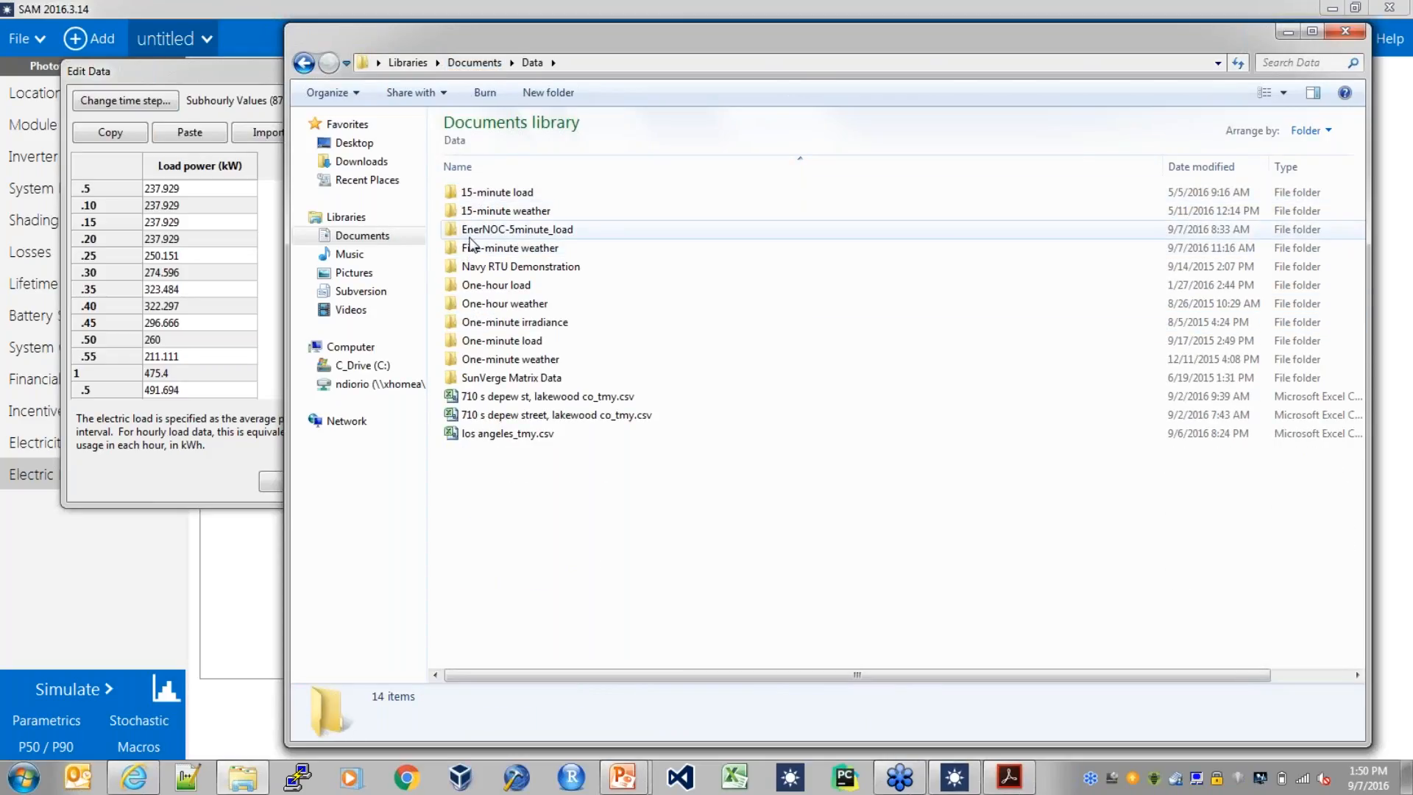
pyautogui.doubleClick(486, 229)
pyautogui.doubleClick(461, 342)
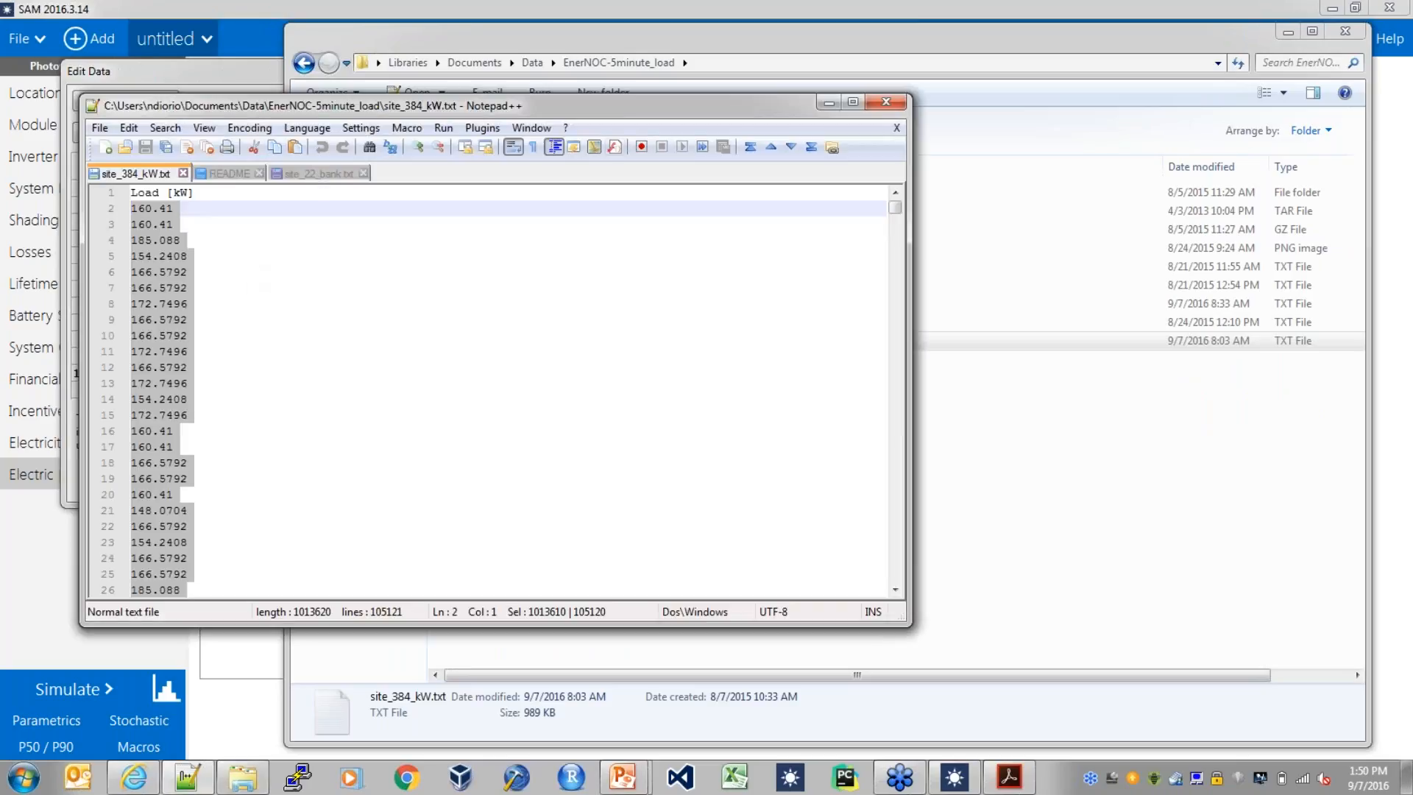
pyautogui.moveTo(897, 212); pyautogui.dragTo(881, 42)
# Paste the copied EnerNOC load values into SAM's load power table and accept the edited data
pyautogui.click(336, 9)
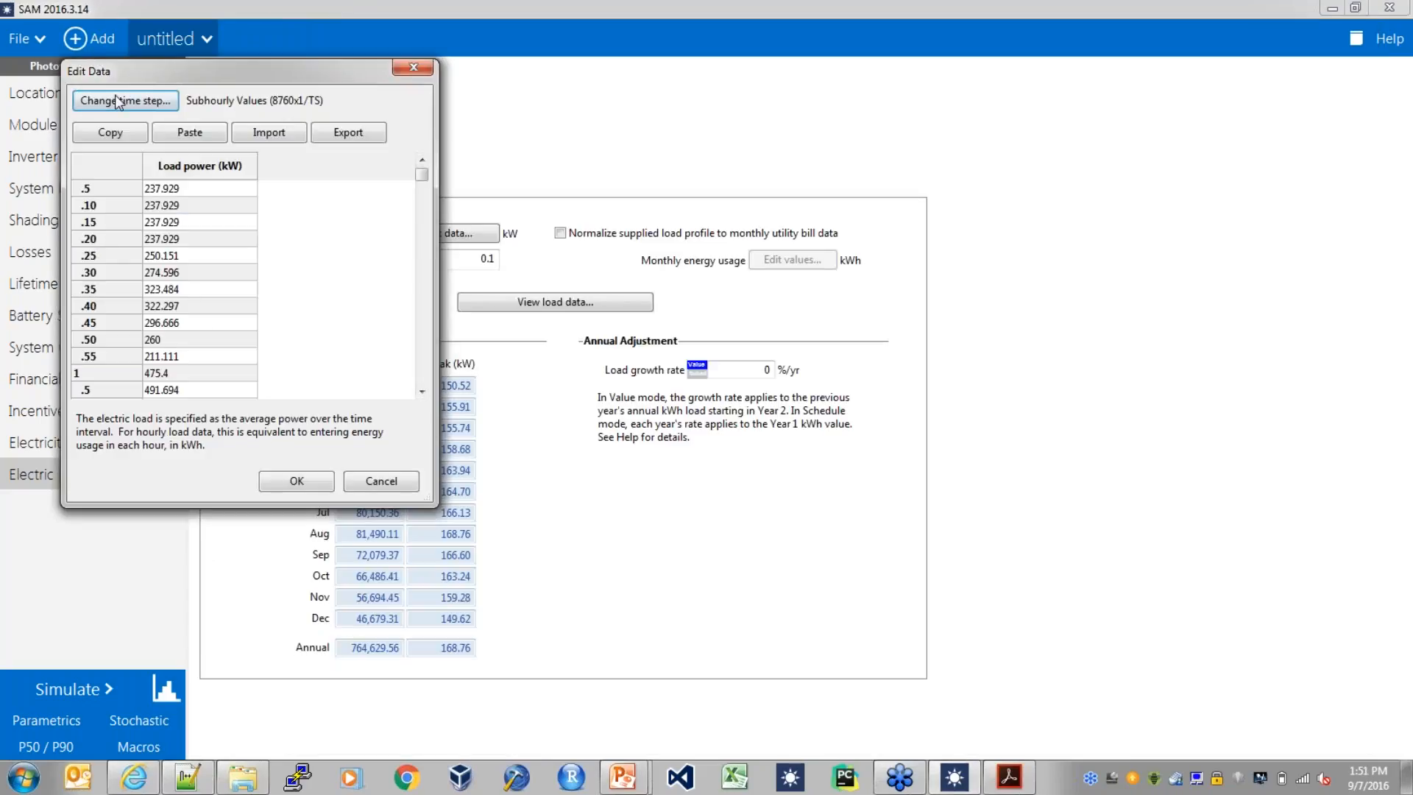
pyautogui.click(189, 132)
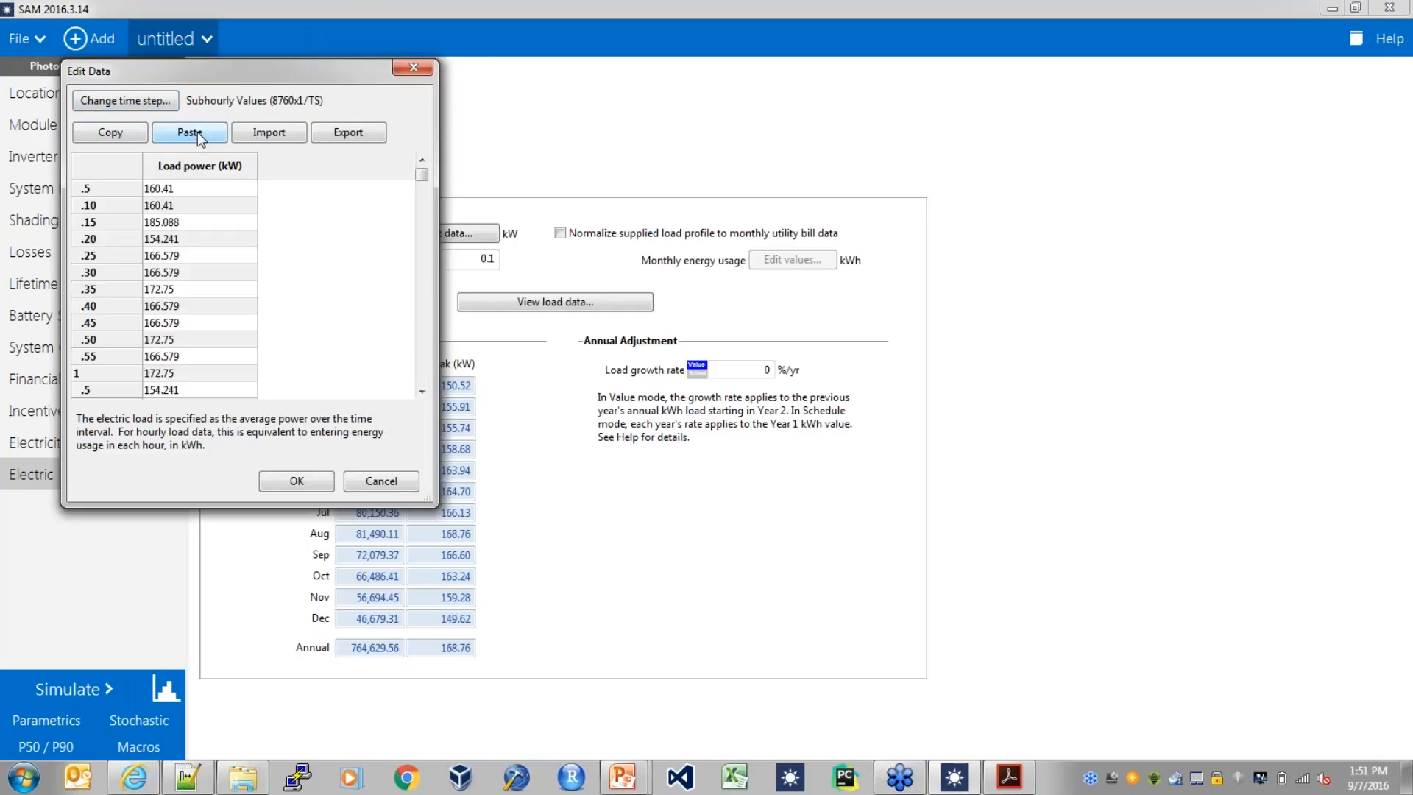
pyautogui.click(309, 486)
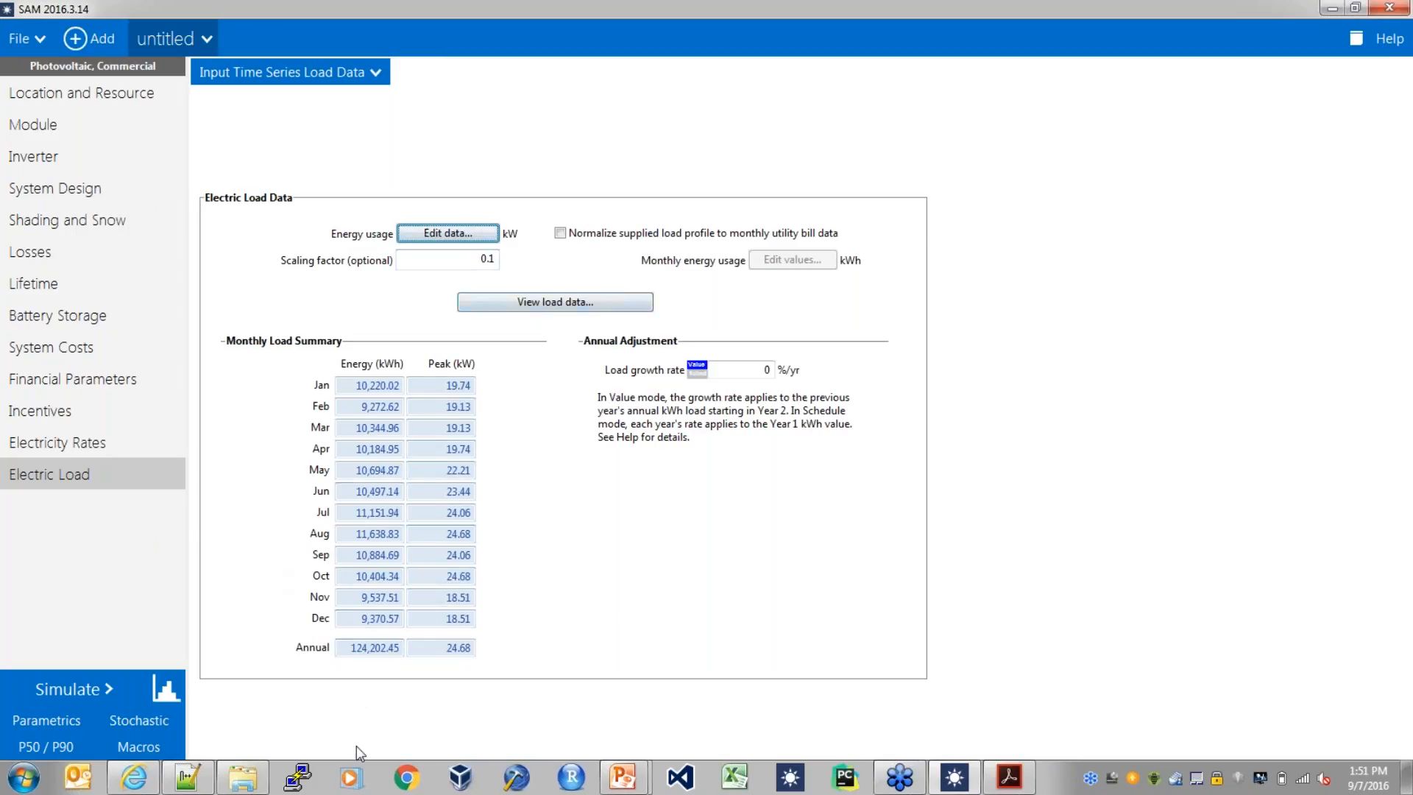
# Run the Download Electric Load macro for the SmallOffice building type and view the imported load on the Electric Load page
pyautogui.click(152, 747)
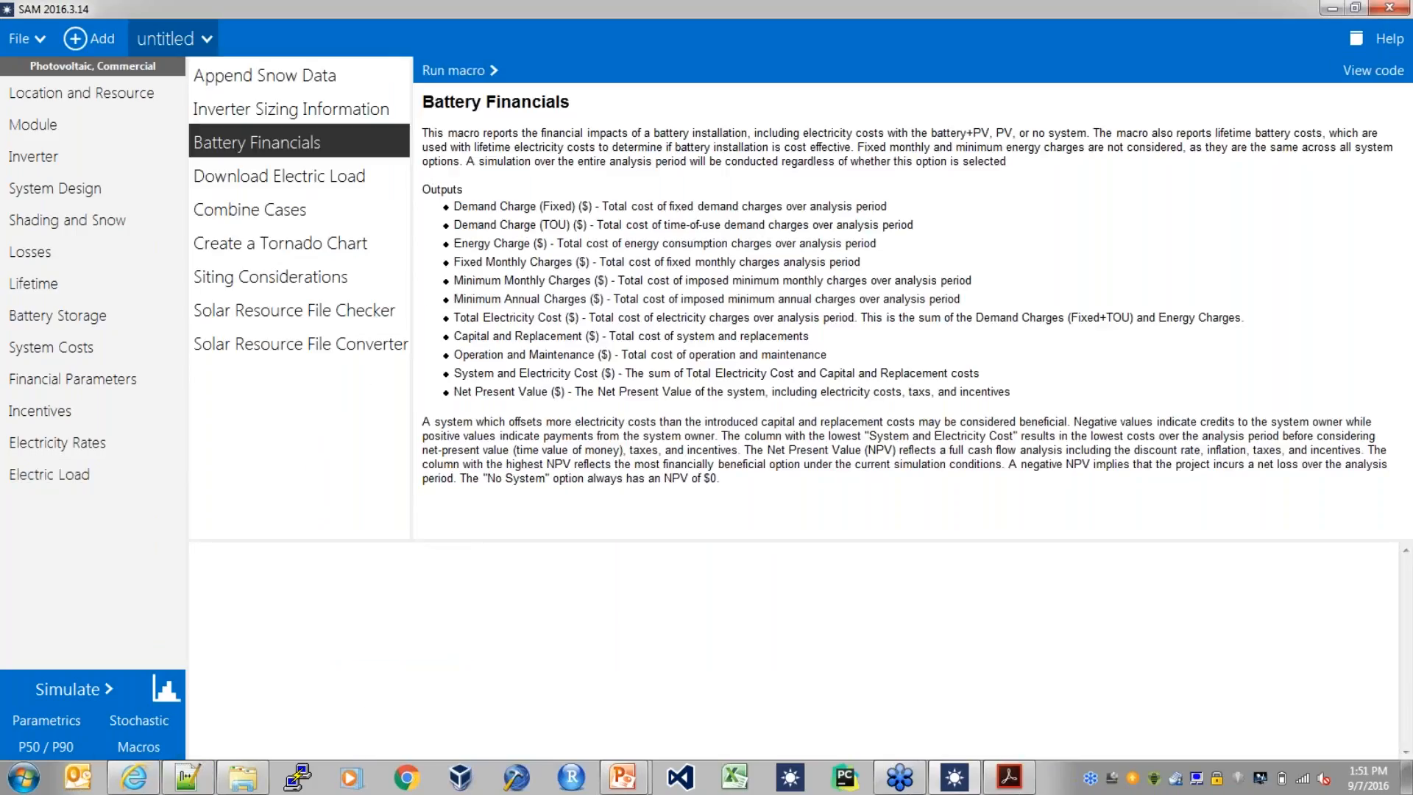
pyautogui.click(318, 179)
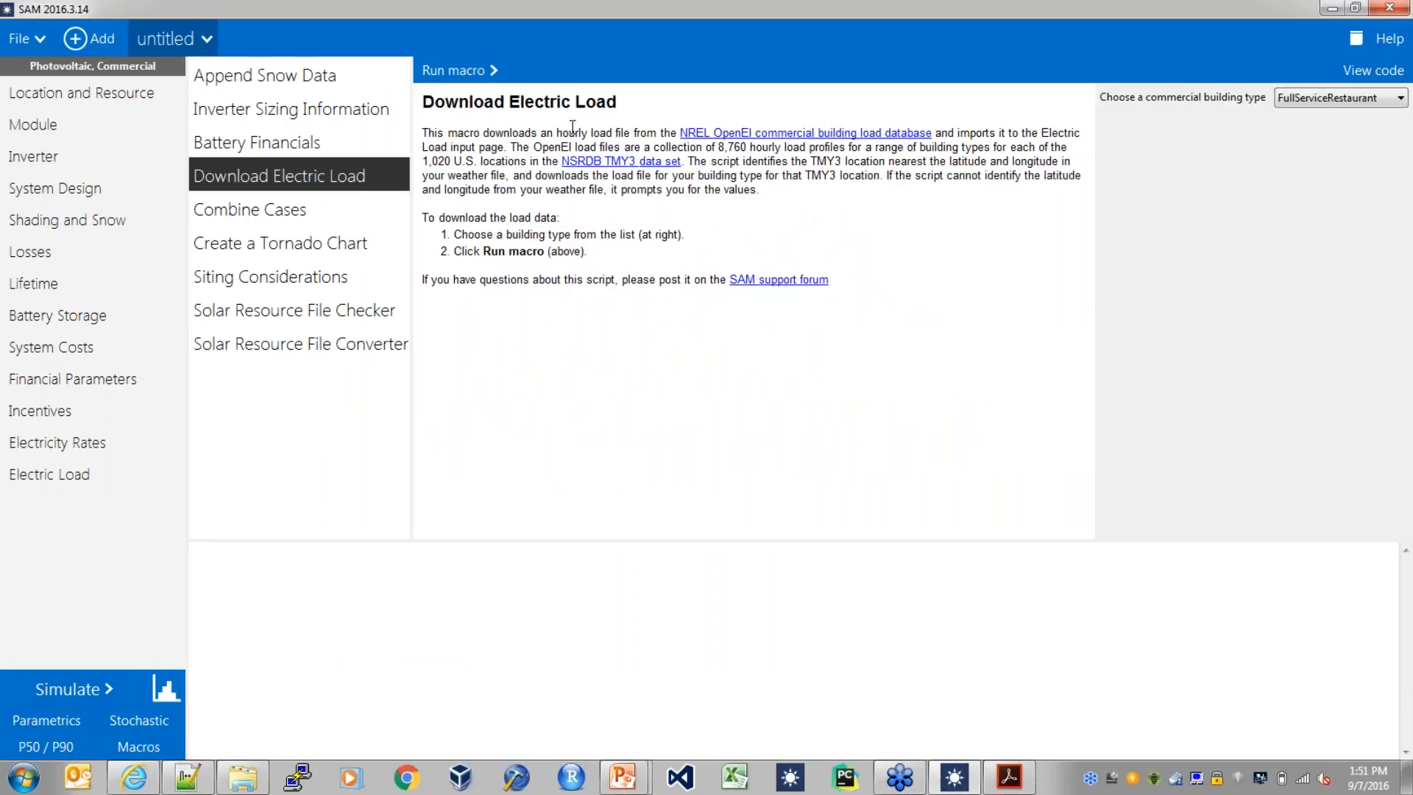
pyautogui.moveTo(504, 133); pyautogui.dragTo(651, 139)
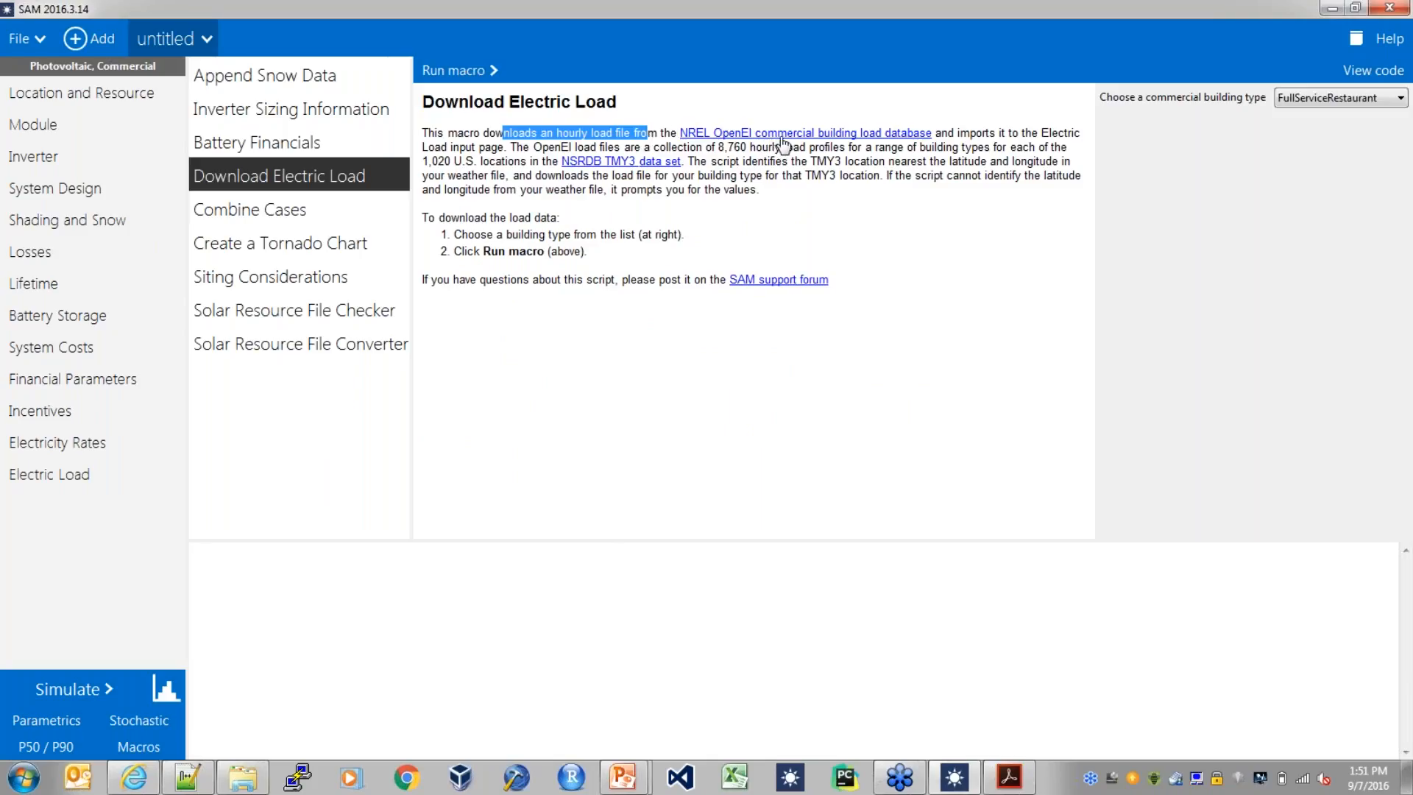
pyautogui.click(1337, 102)
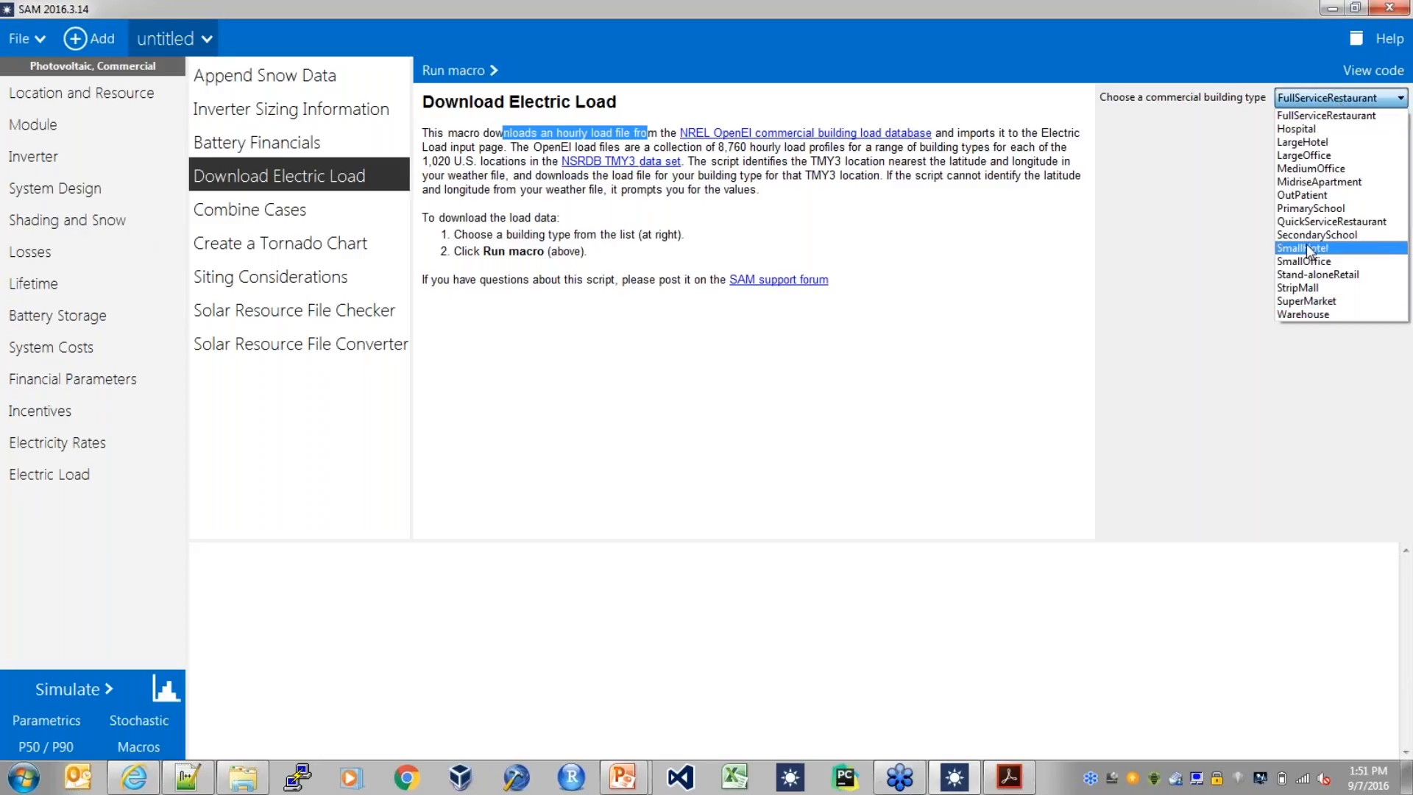
pyautogui.click(1307, 262)
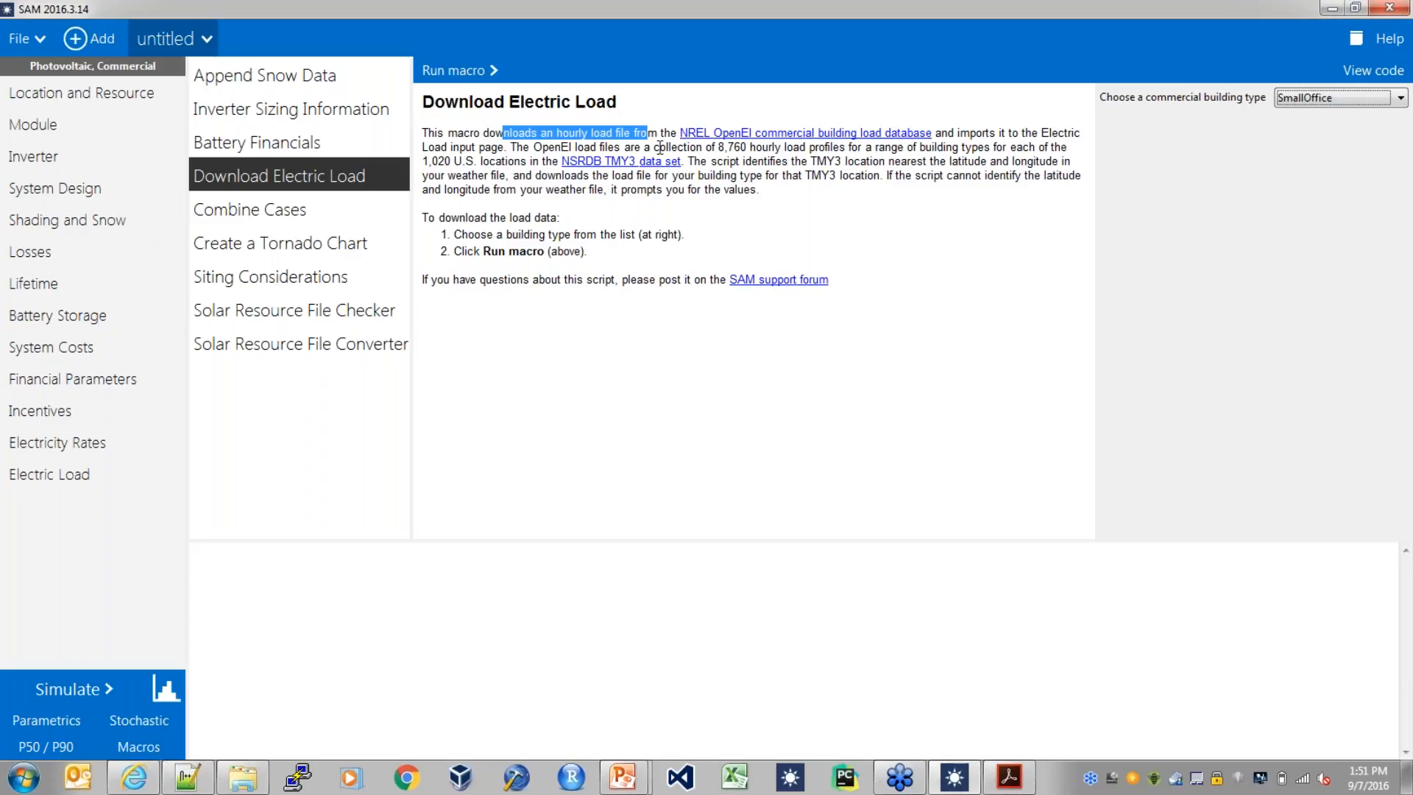
pyautogui.click(458, 79)
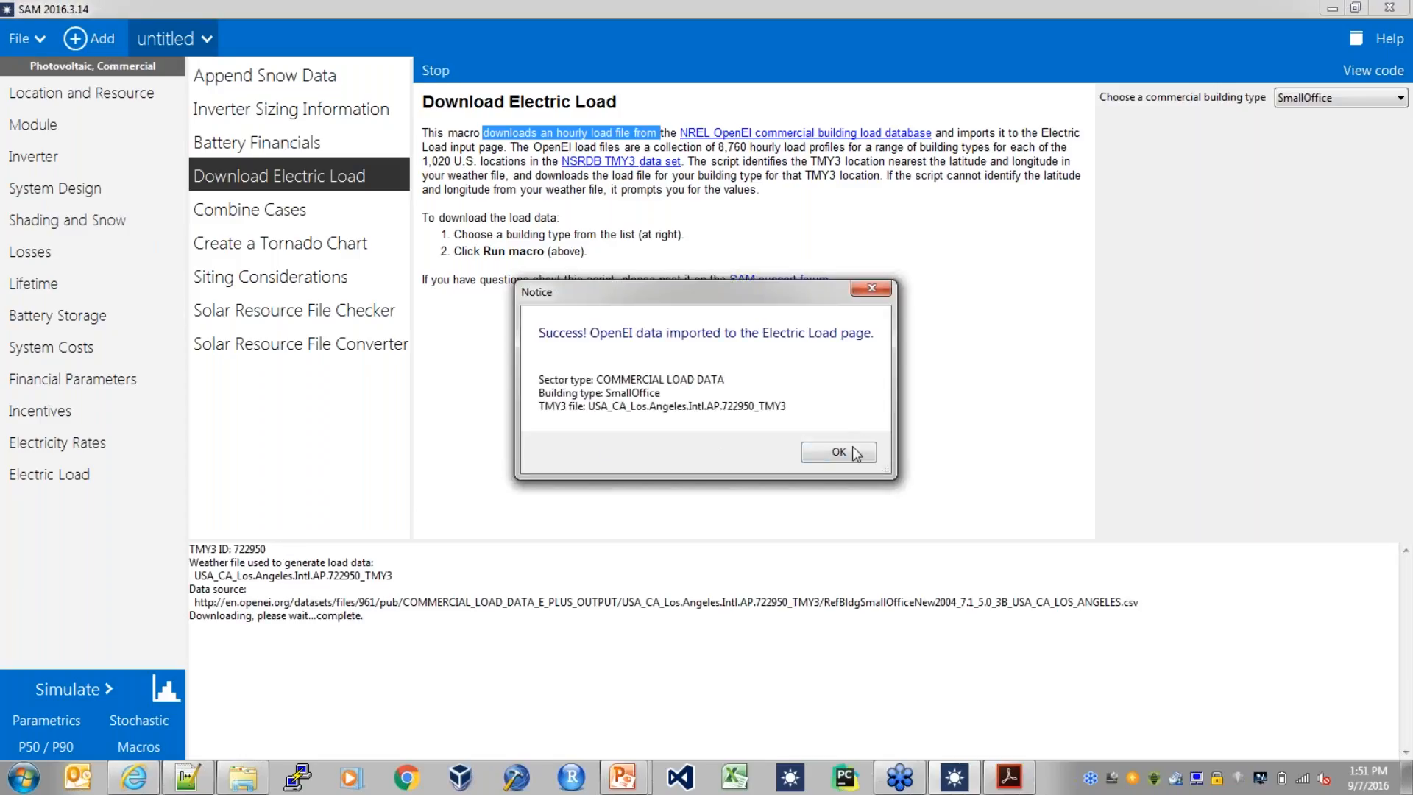
pyautogui.click(837, 452)
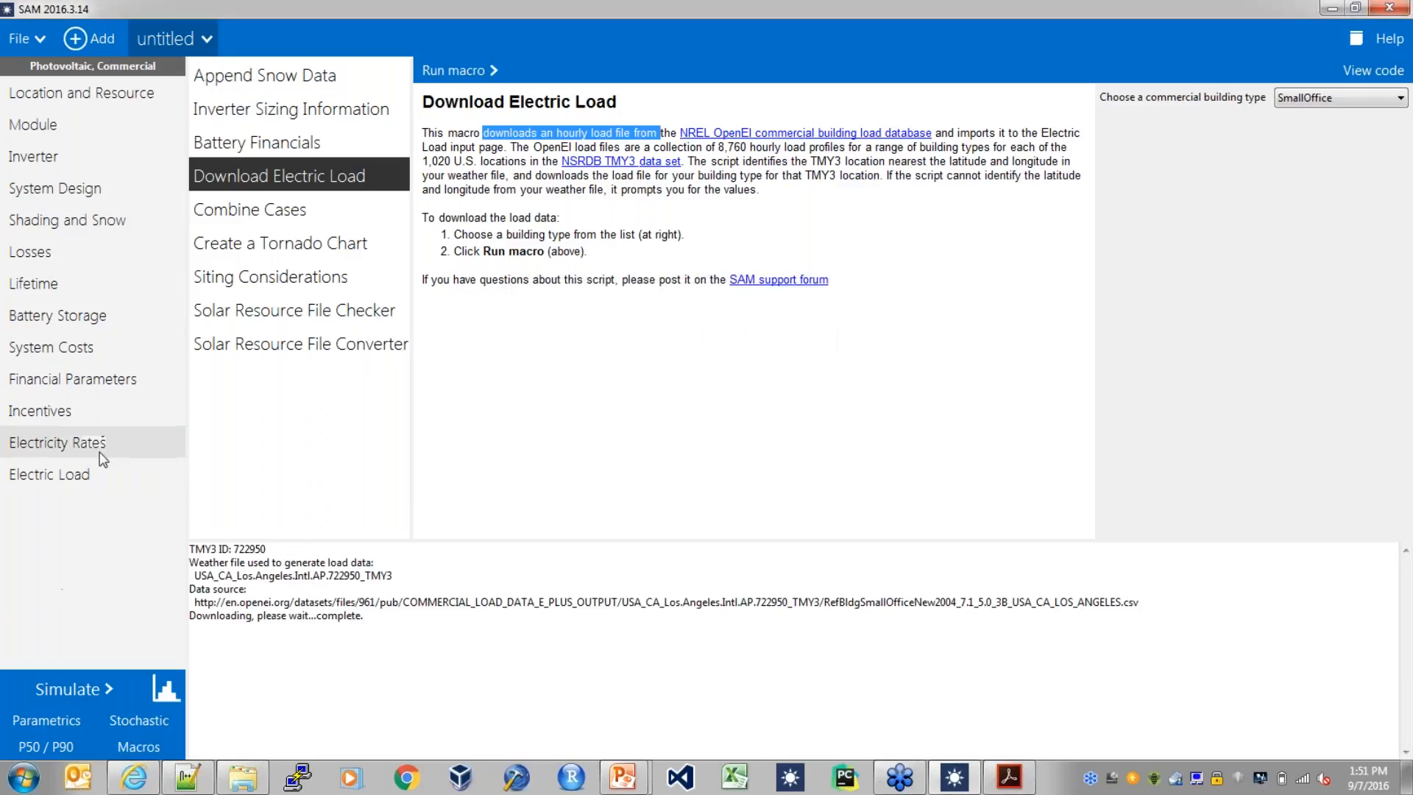
pyautogui.click(92, 474)
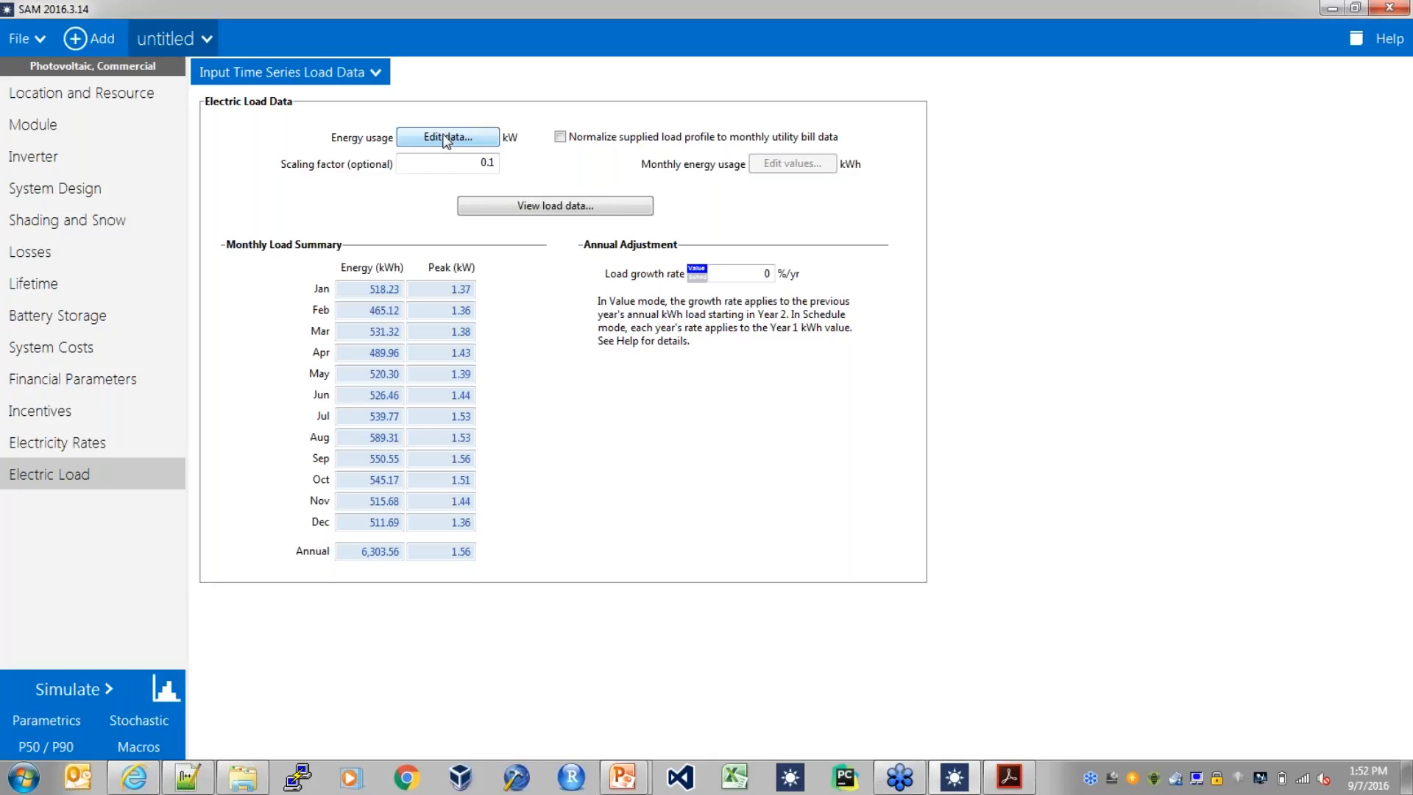
# In the Battery Storage inputs, set battery bank replacement to replace at specified schedule
pyautogui.click(101, 309)
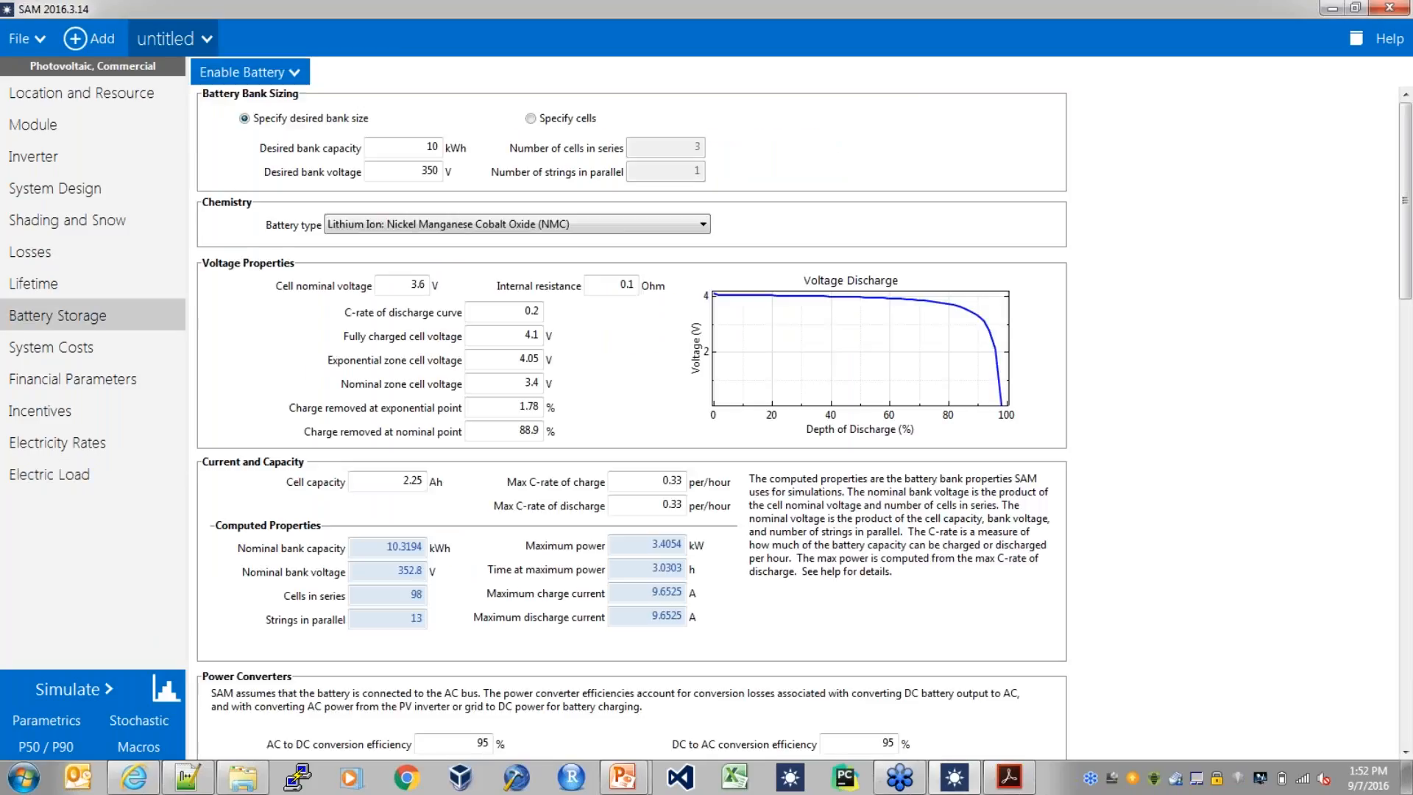
pyautogui.click(1406, 622)
pyautogui.moveTo(1406, 489); pyautogui.dragTo(1405, 688)
pyautogui.click(226, 408)
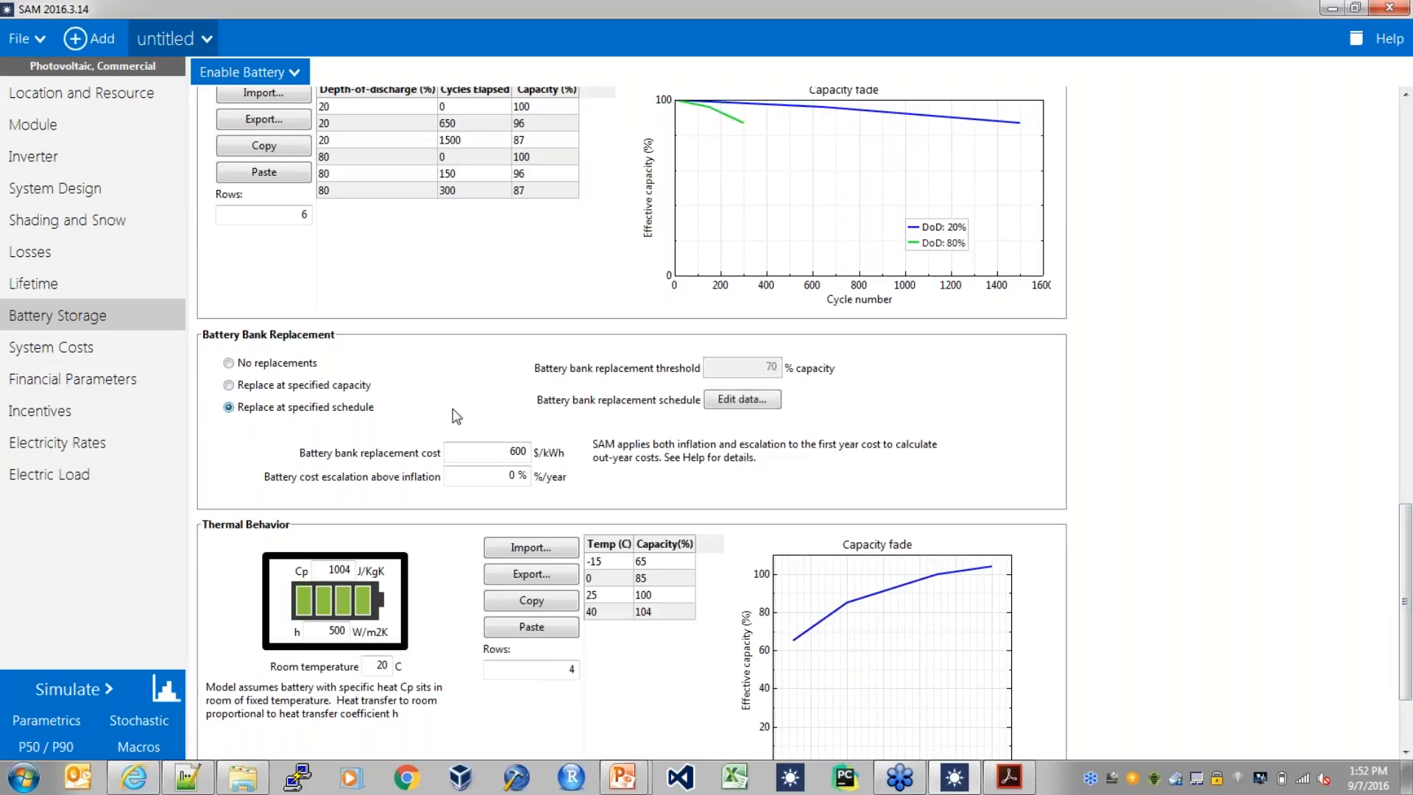
# Open the battery bank replacement schedule and set its number of data rows to 25
pyautogui.click(752, 403)
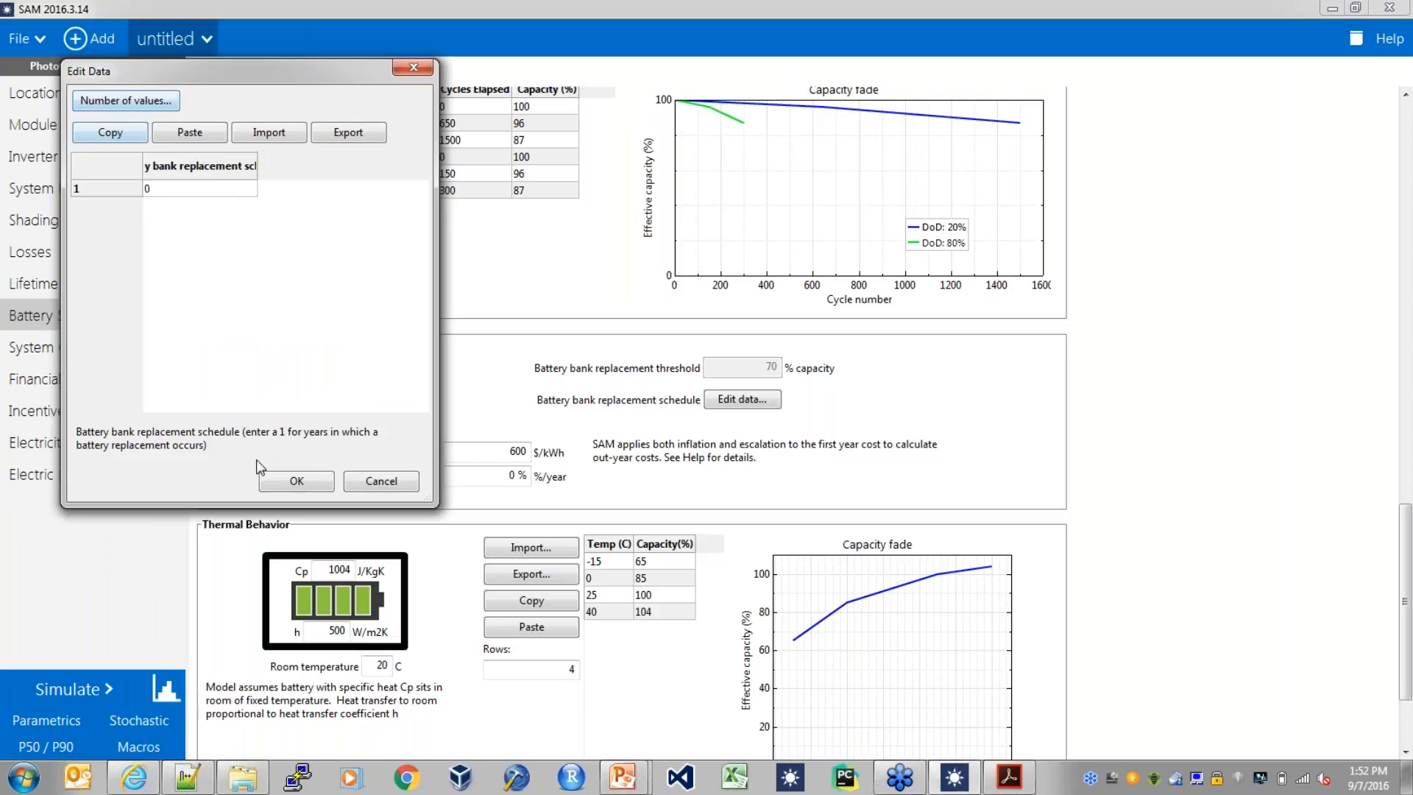
pyautogui.click(140, 102)
pyautogui.write('25')
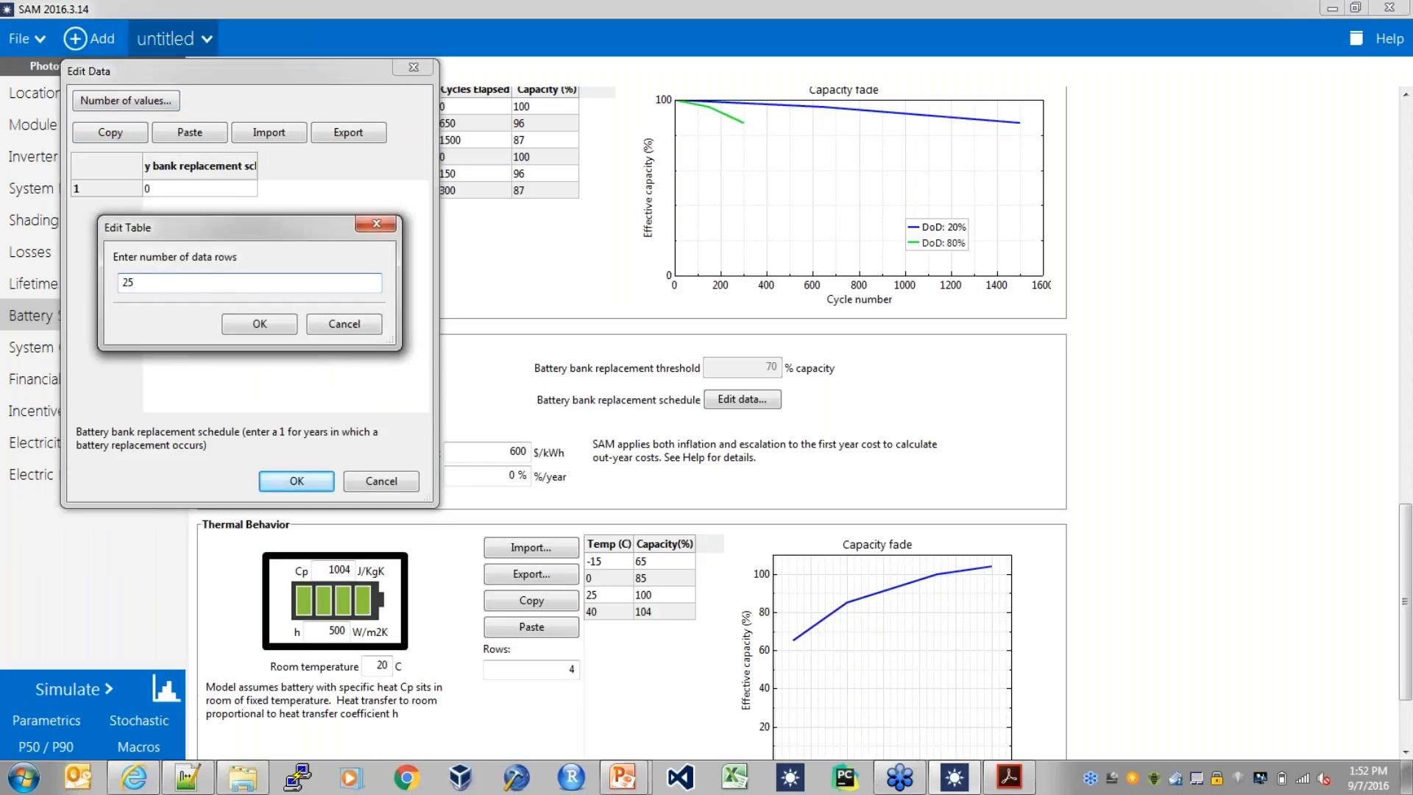
pyautogui.click(263, 318)
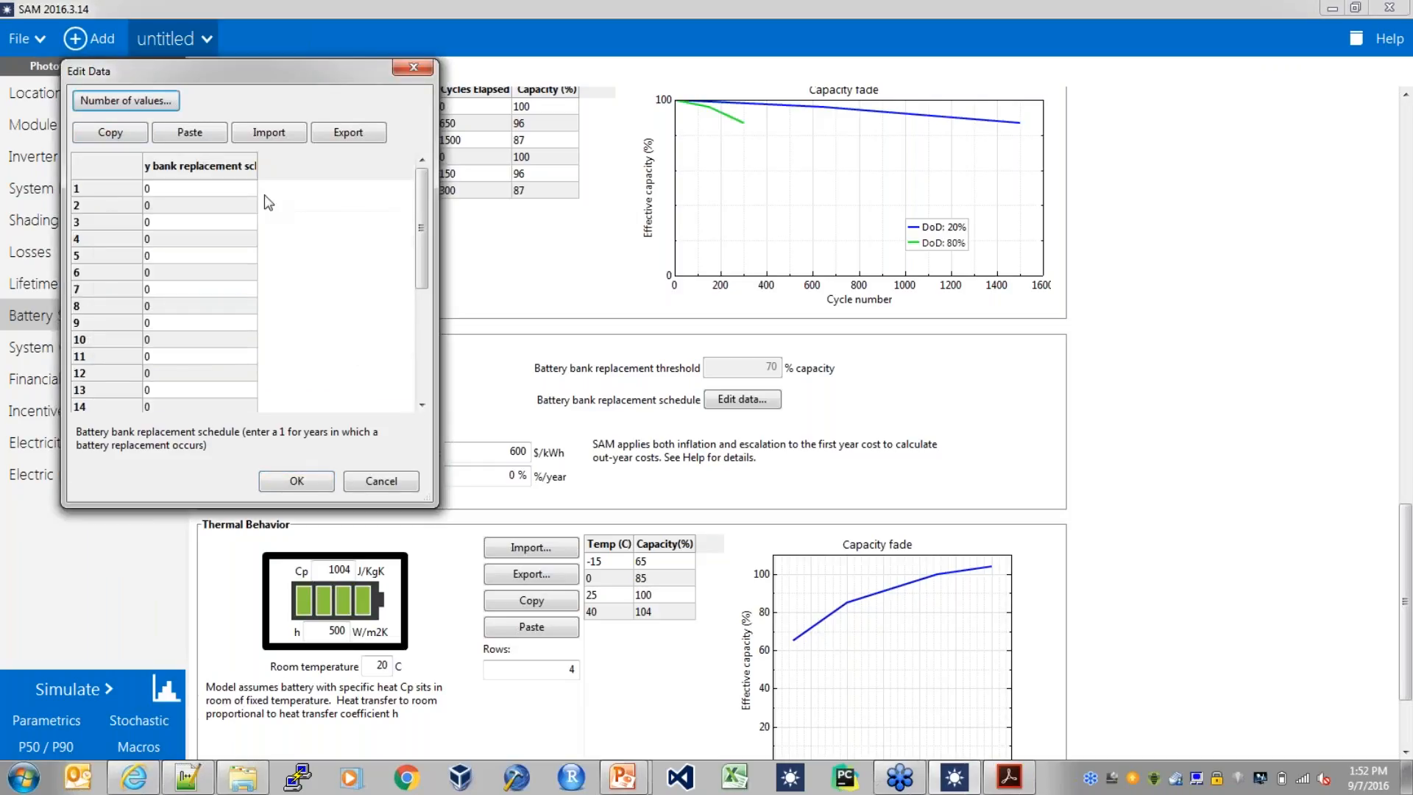
# Enter a replacement value of 1 for years 10 and 20 in the battery bank schedule and accept it
pyautogui.scroll(-2, 417, 223)
pyautogui.click(191, 302)
pyautogui.click(190, 314)
pyautogui.write('1')
pyautogui.moveTo(415, 266); pyautogui.dragTo(411, 390)
pyautogui.click(180, 310)
pyautogui.write('1')
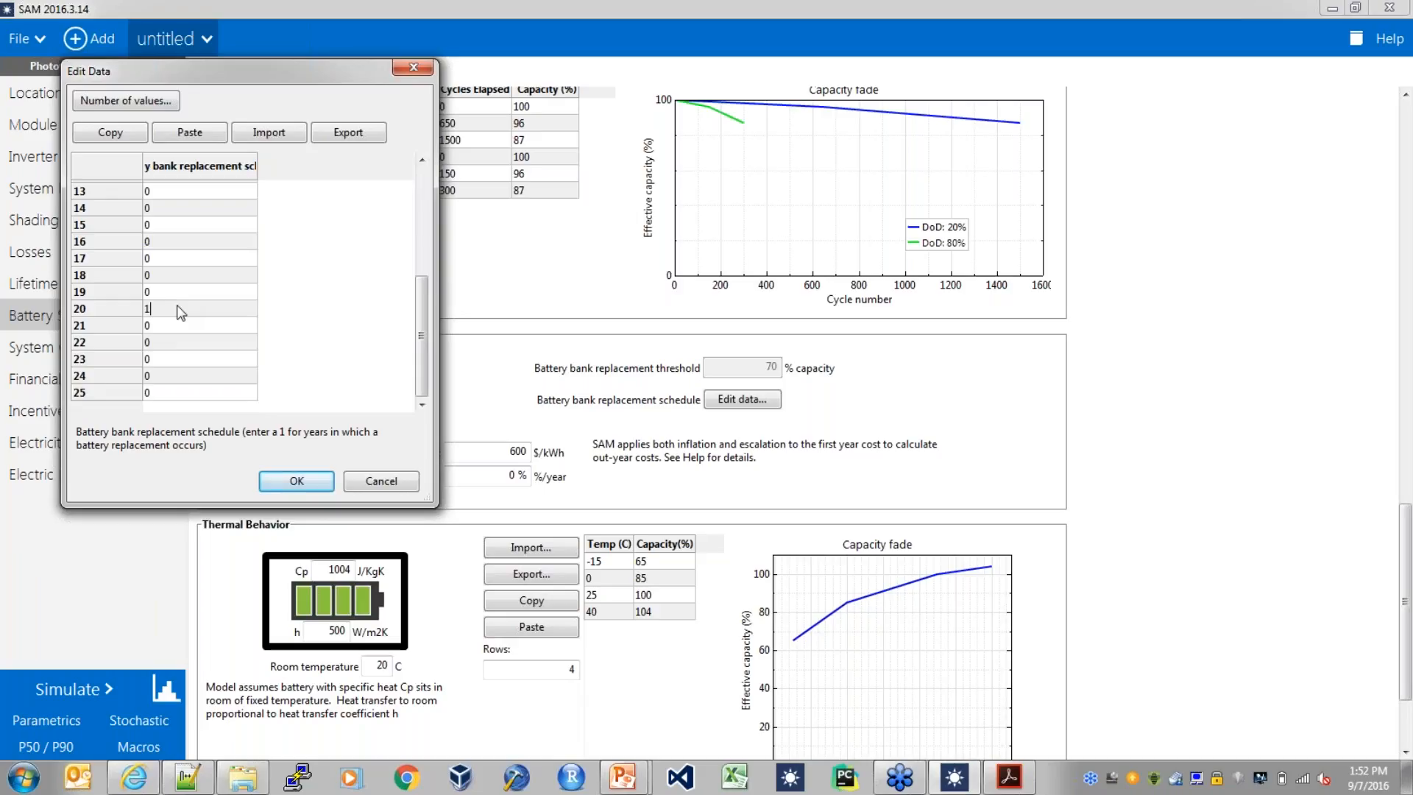
pyautogui.click(297, 480)
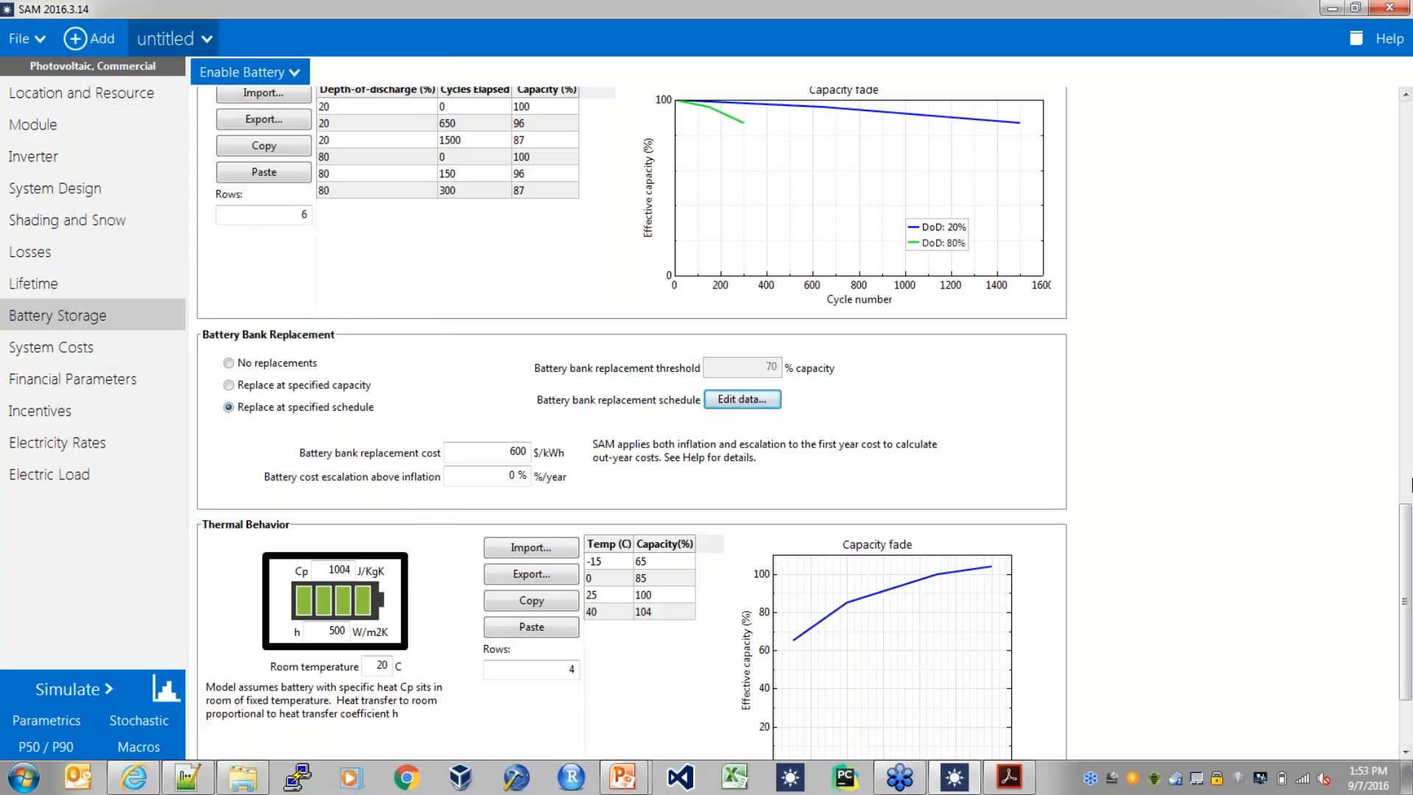
# Point out the battery bank replacement cost and set the battery cost escalation above inflation to -5 %/year
pyautogui.moveTo(1405, 600); pyautogui.dragTo(1407, 121)
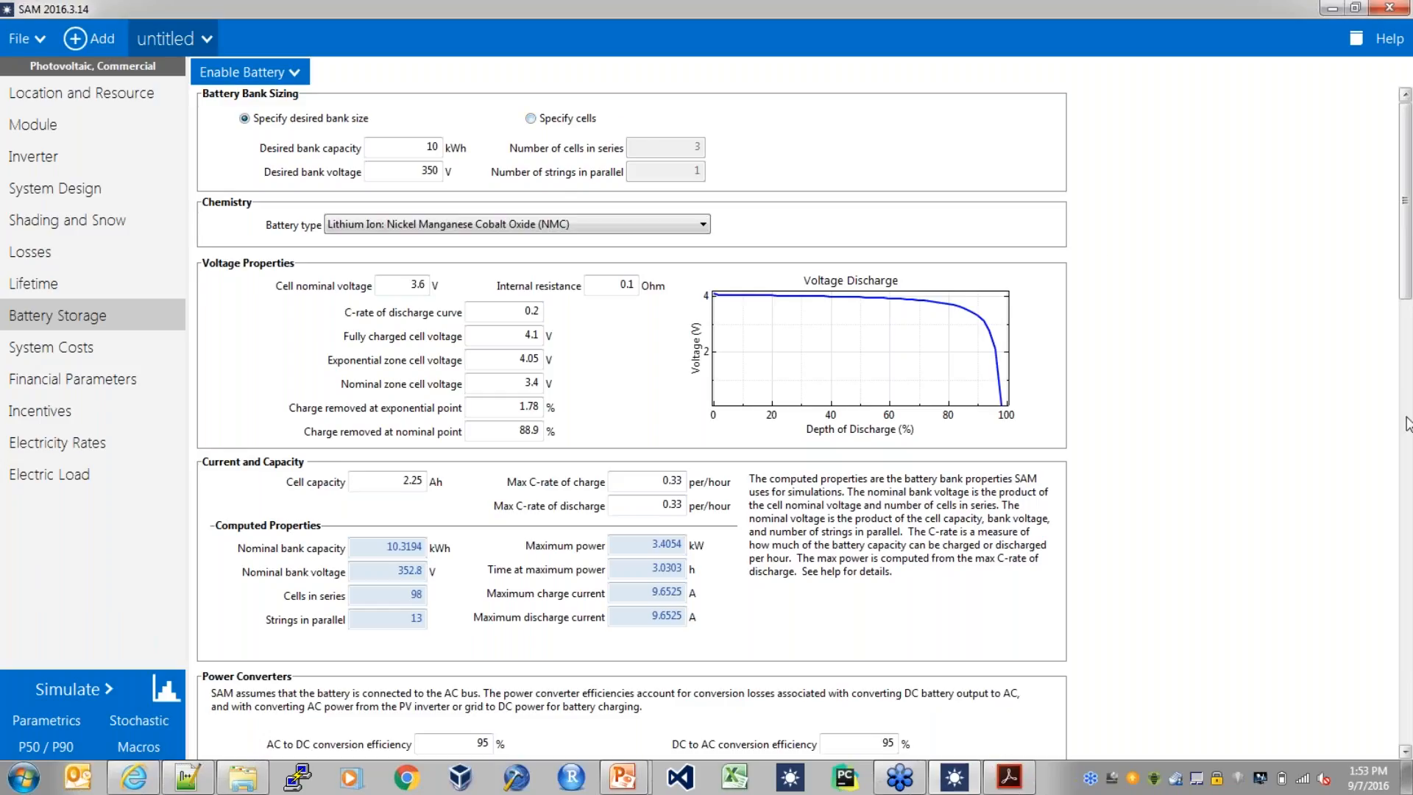
pyautogui.scroll(-10, 1406, 425)
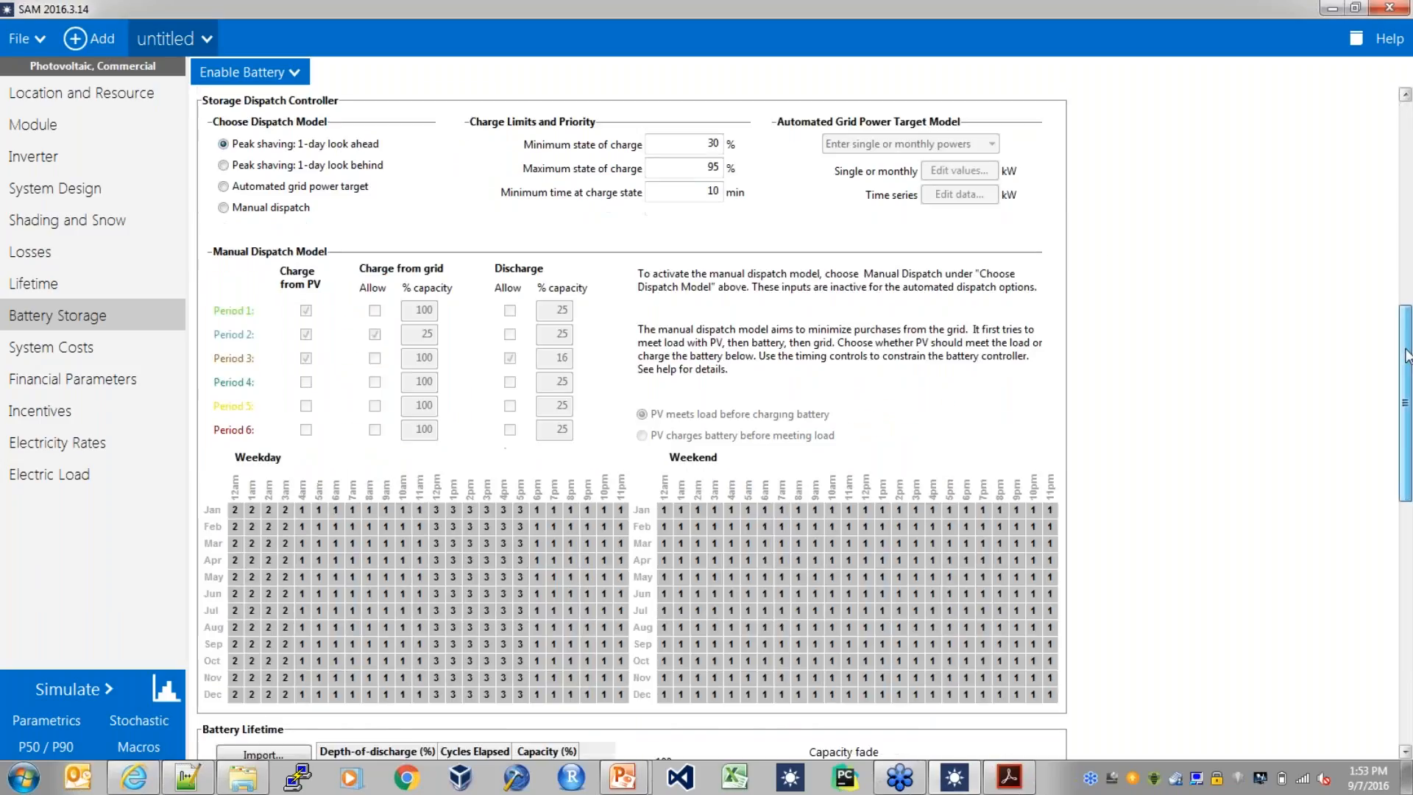
pyautogui.moveTo(1408, 361); pyautogui.dragTo(1410, 594)
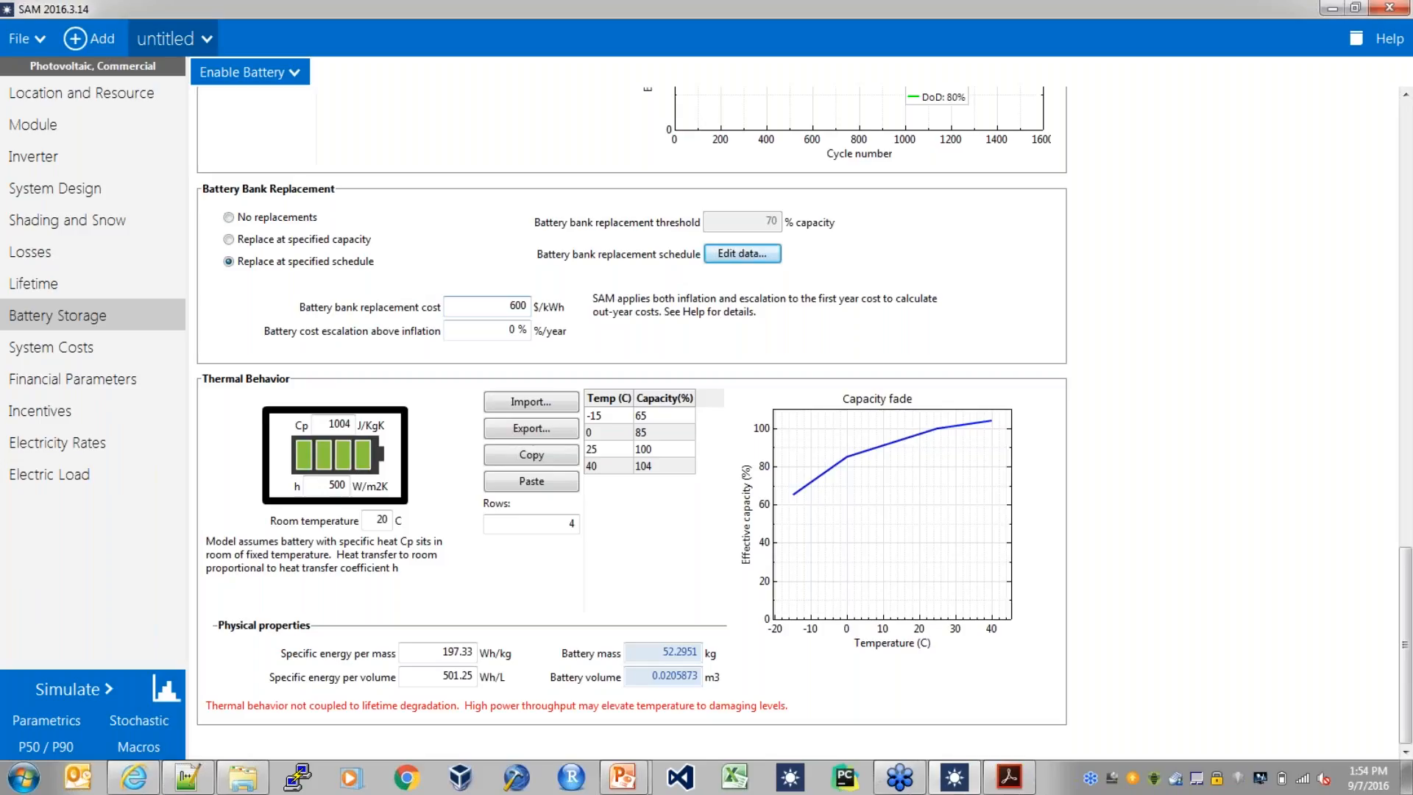
pyautogui.doubleClick(519, 306)
pyautogui.click(507, 303)
pyautogui.moveTo(507, 304); pyautogui.dragTo(527, 309)
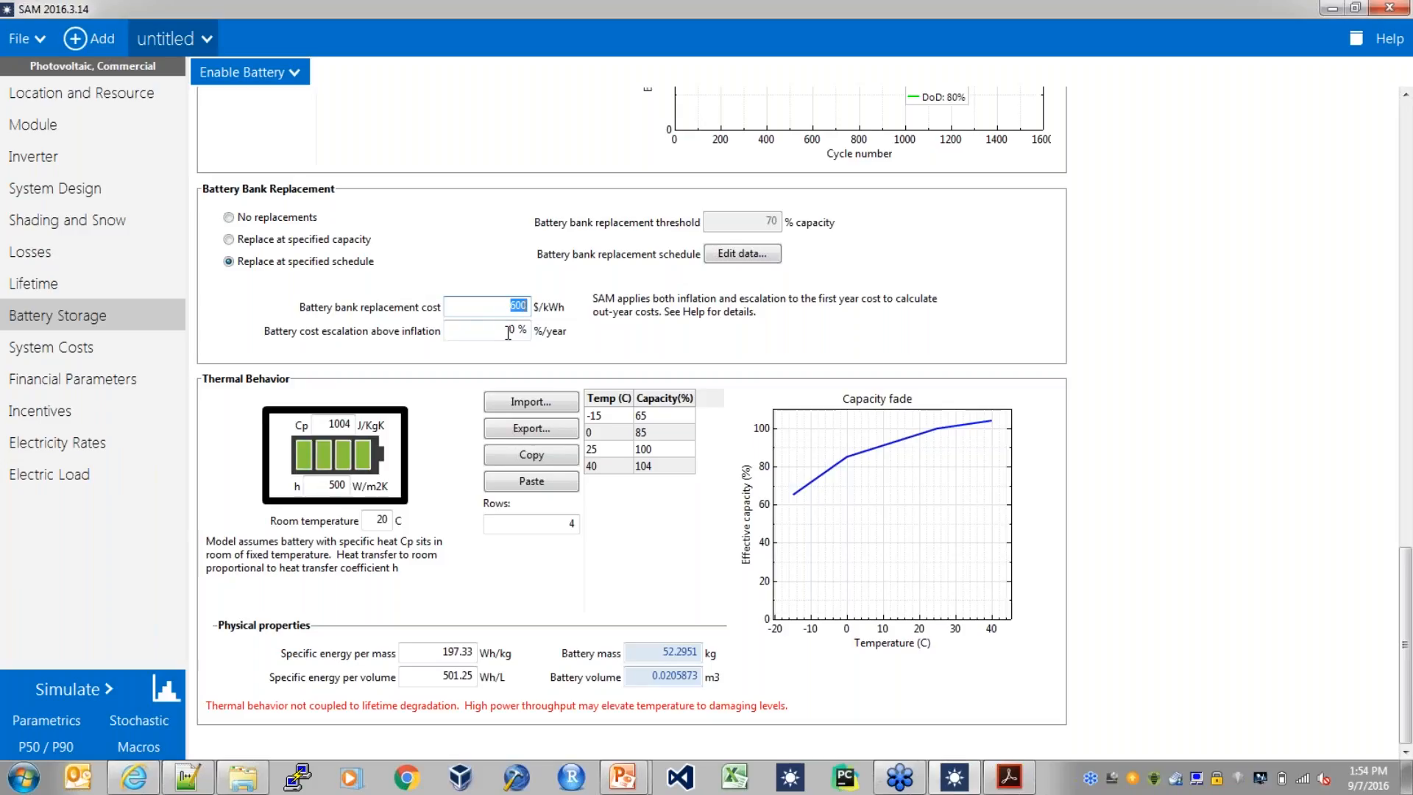
pyautogui.click(510, 329)
pyautogui.doubleClick(513, 329)
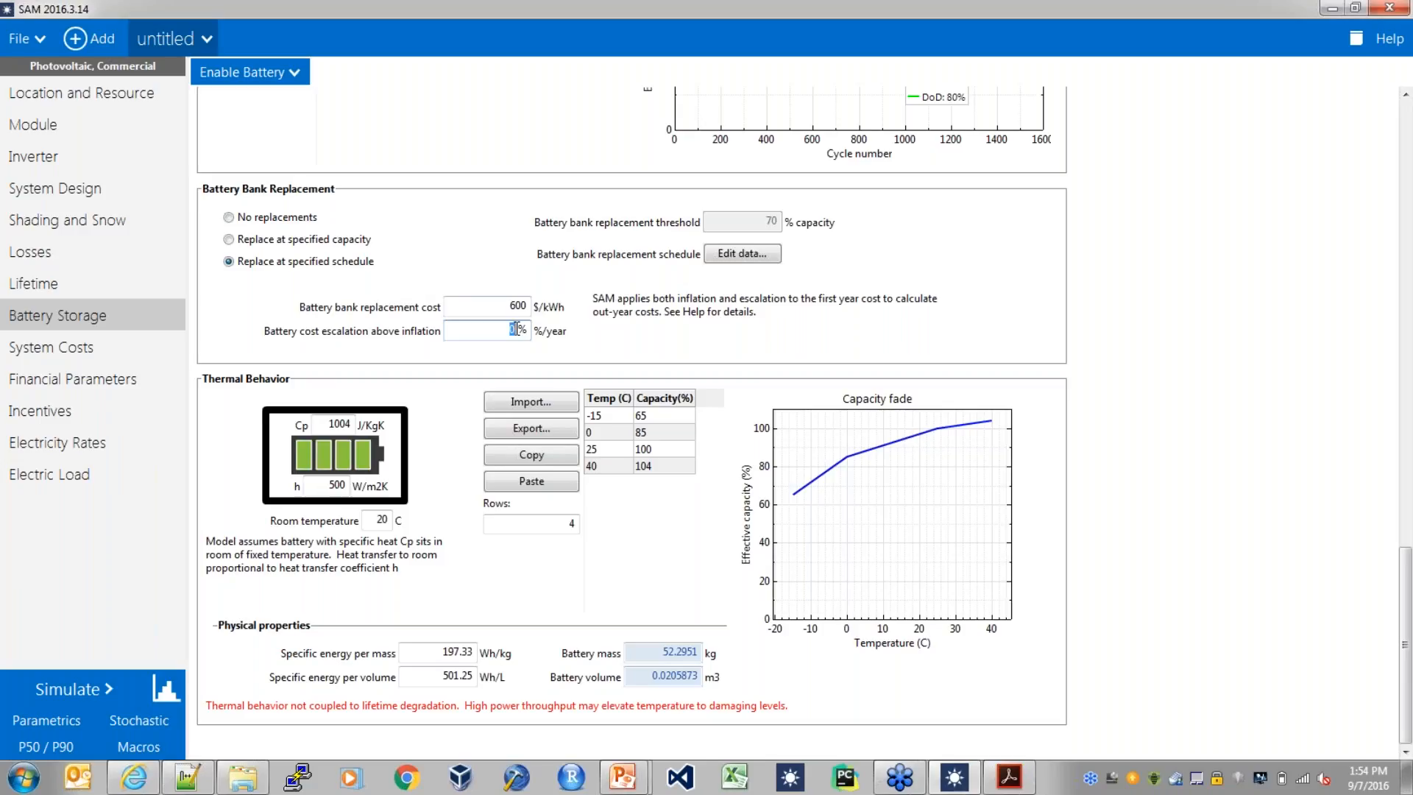
pyautogui.write('-5')
# Run the simulation and examine the summary results, including the after-tax cash flow over the system lifetime
pyautogui.click(94, 692)
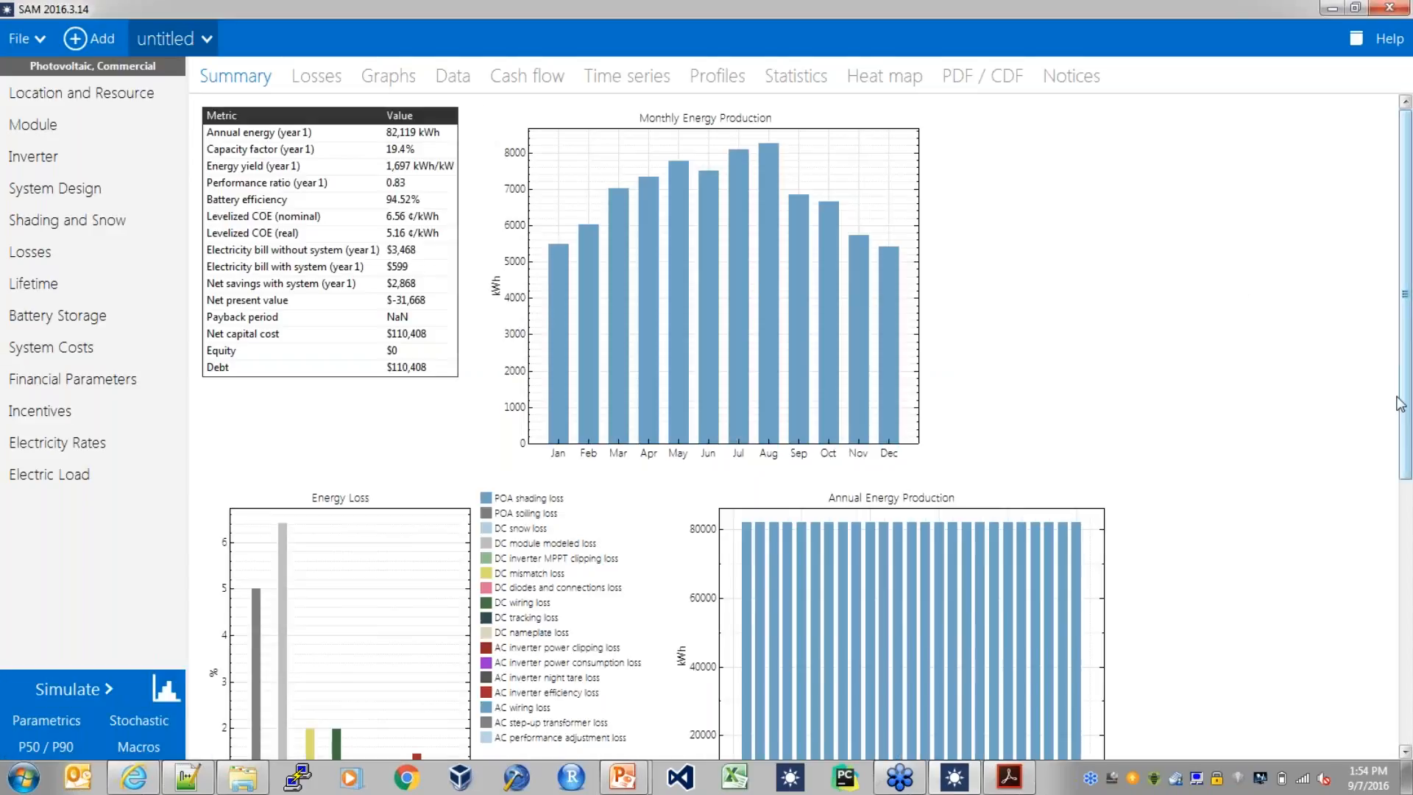
pyautogui.moveTo(1406, 438); pyautogui.dragTo(1407, 703)
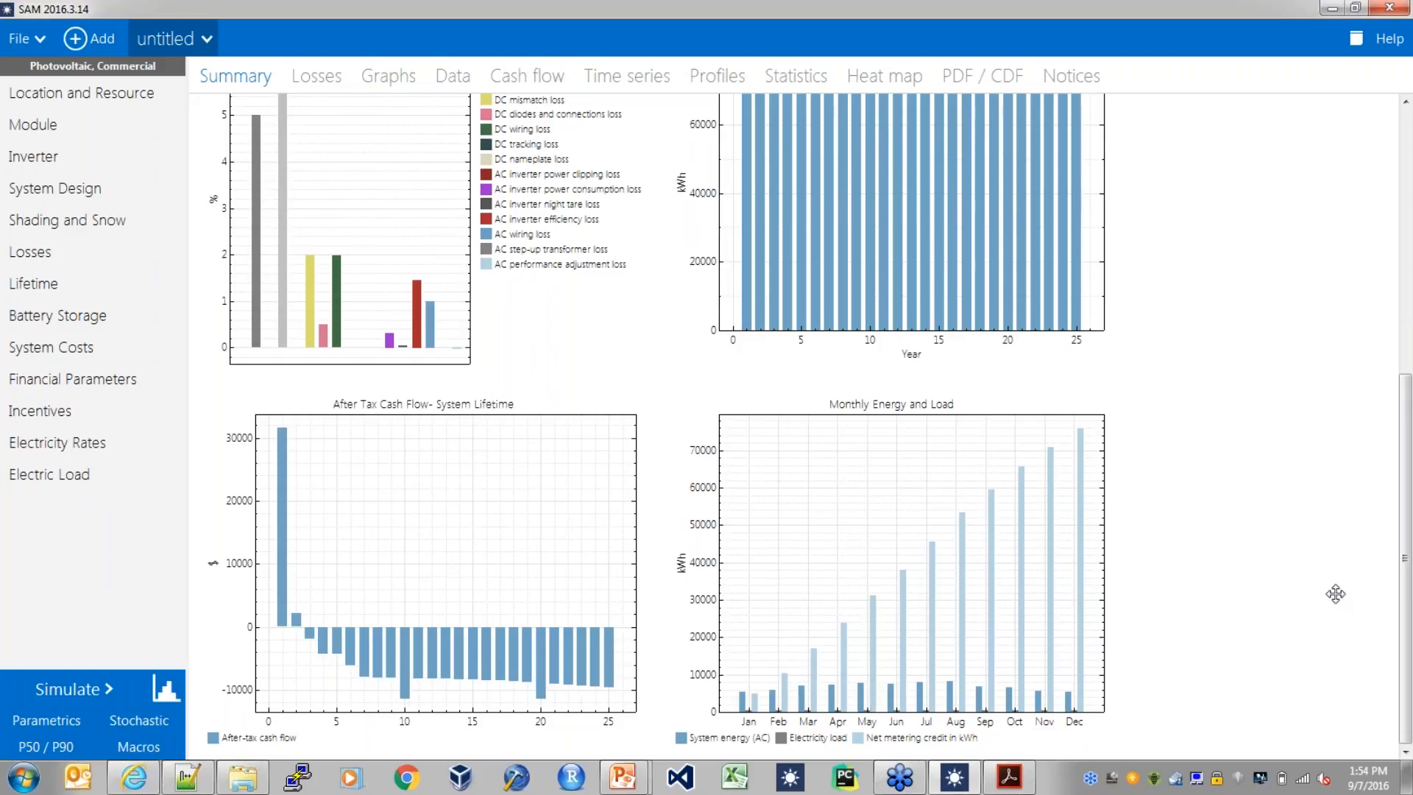
pyautogui.scroll(2, 1387, 501)
pyautogui.scroll(10, 1388, 500)
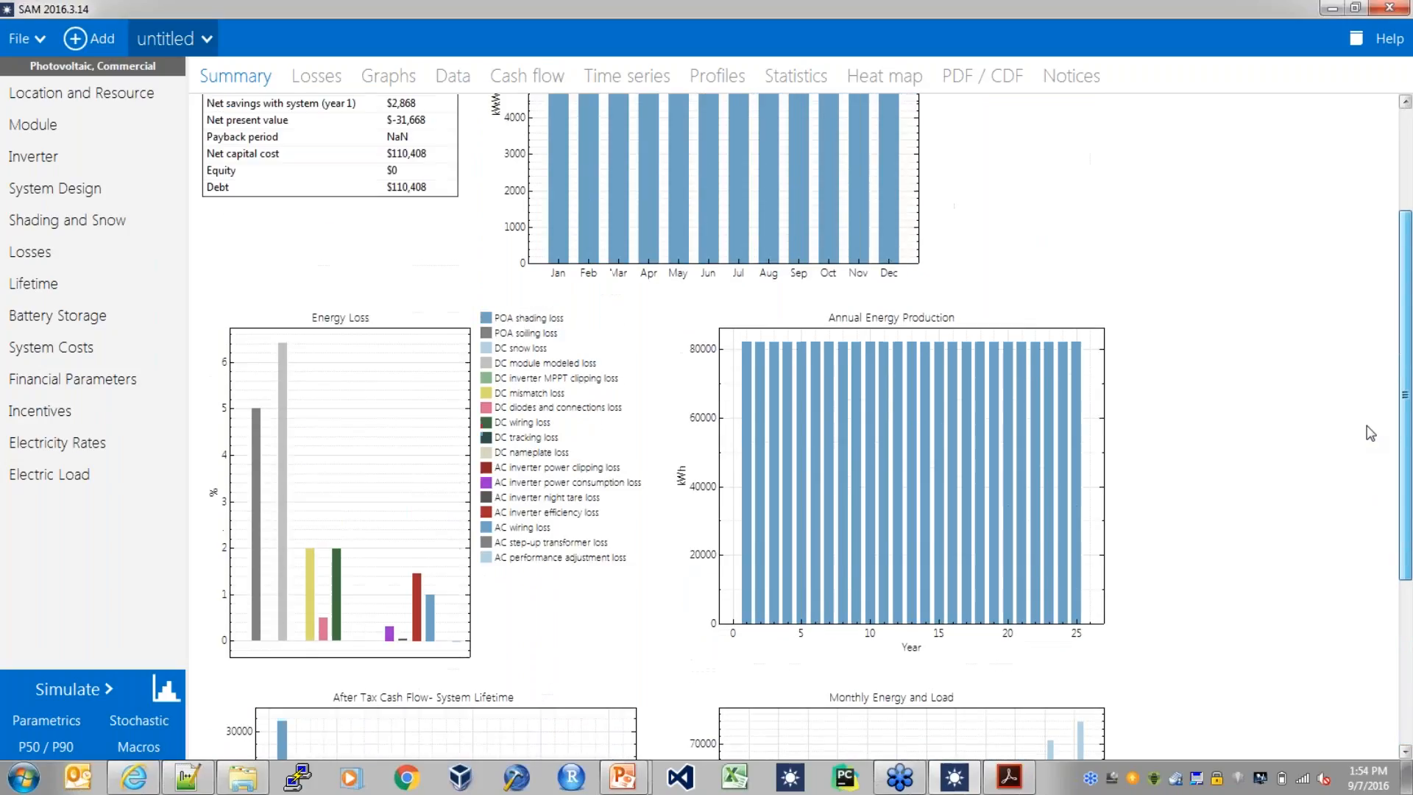
# Return to the Battery Storage inputs and point out the battery cost escalation above inflation under Battery Bank Replacement
pyautogui.click(58, 315)
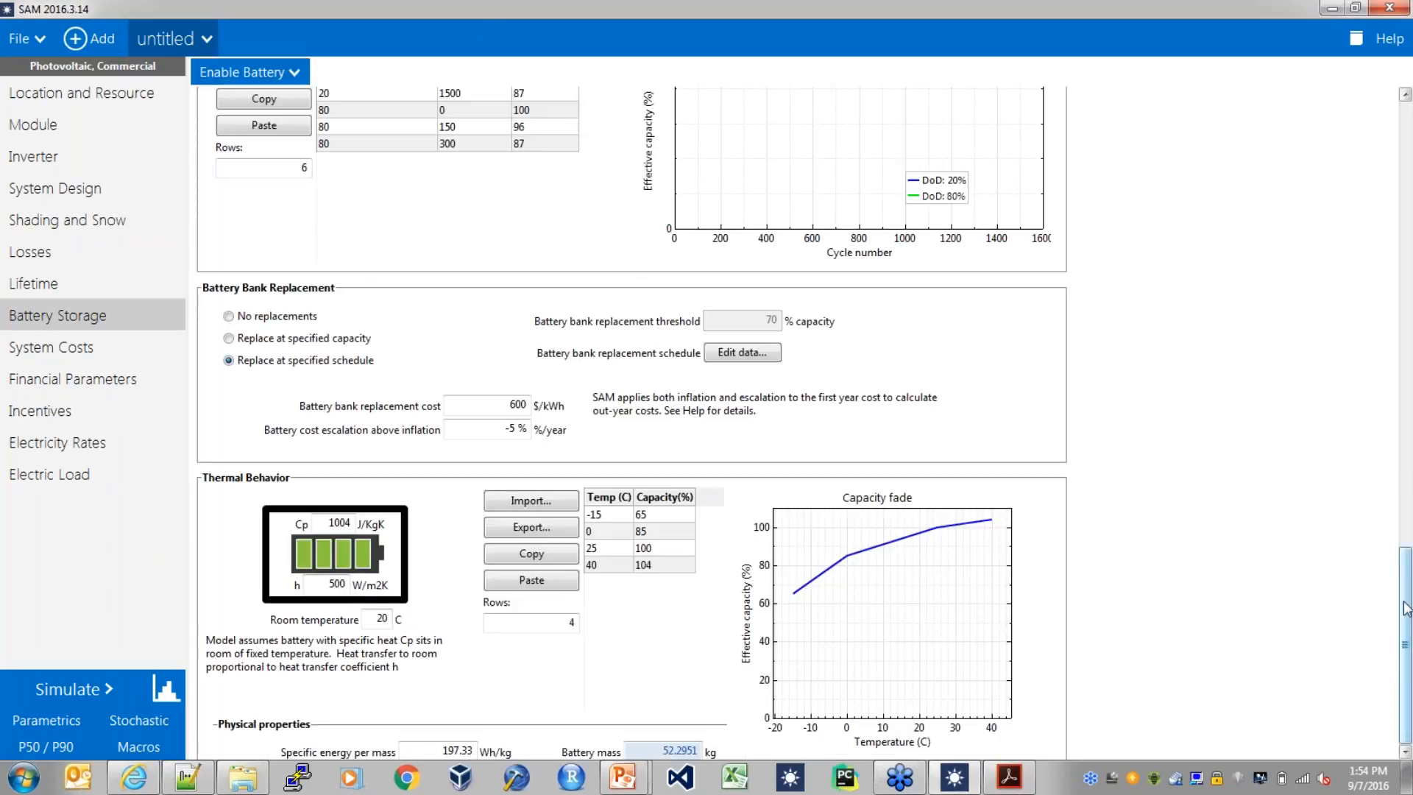
pyautogui.scroll(2, 472, 509)
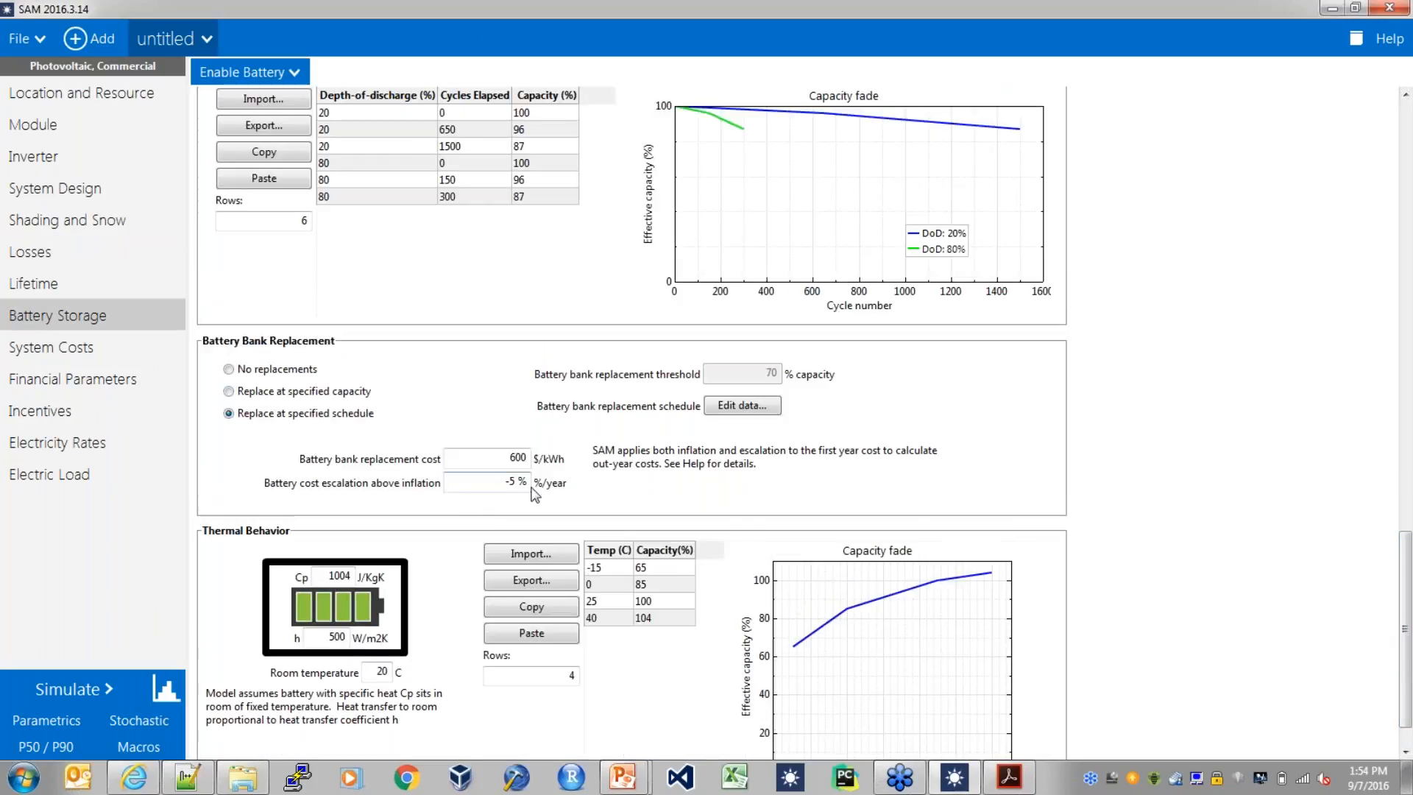
pyautogui.doubleClick(500, 481)
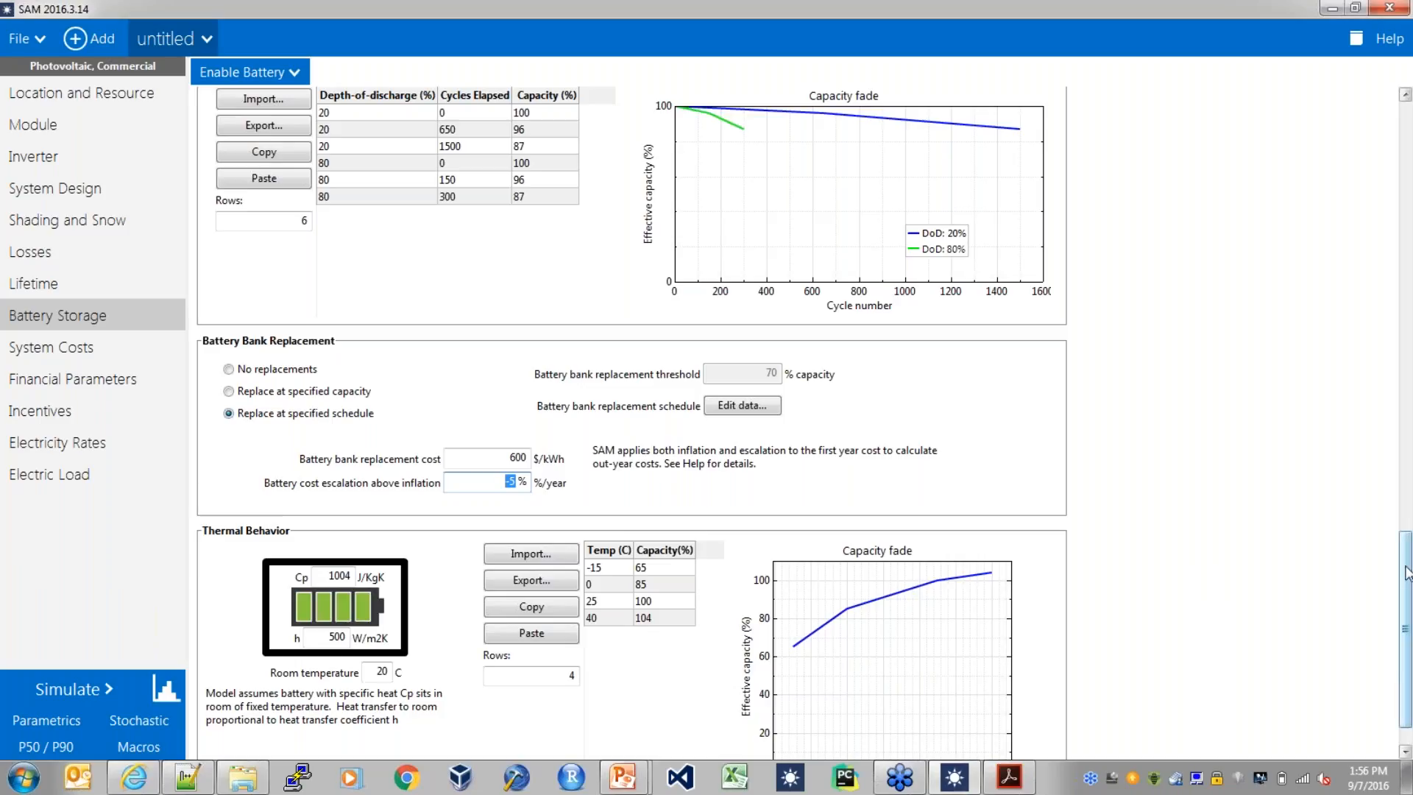
pyautogui.scroll(-1, 1406, 648)
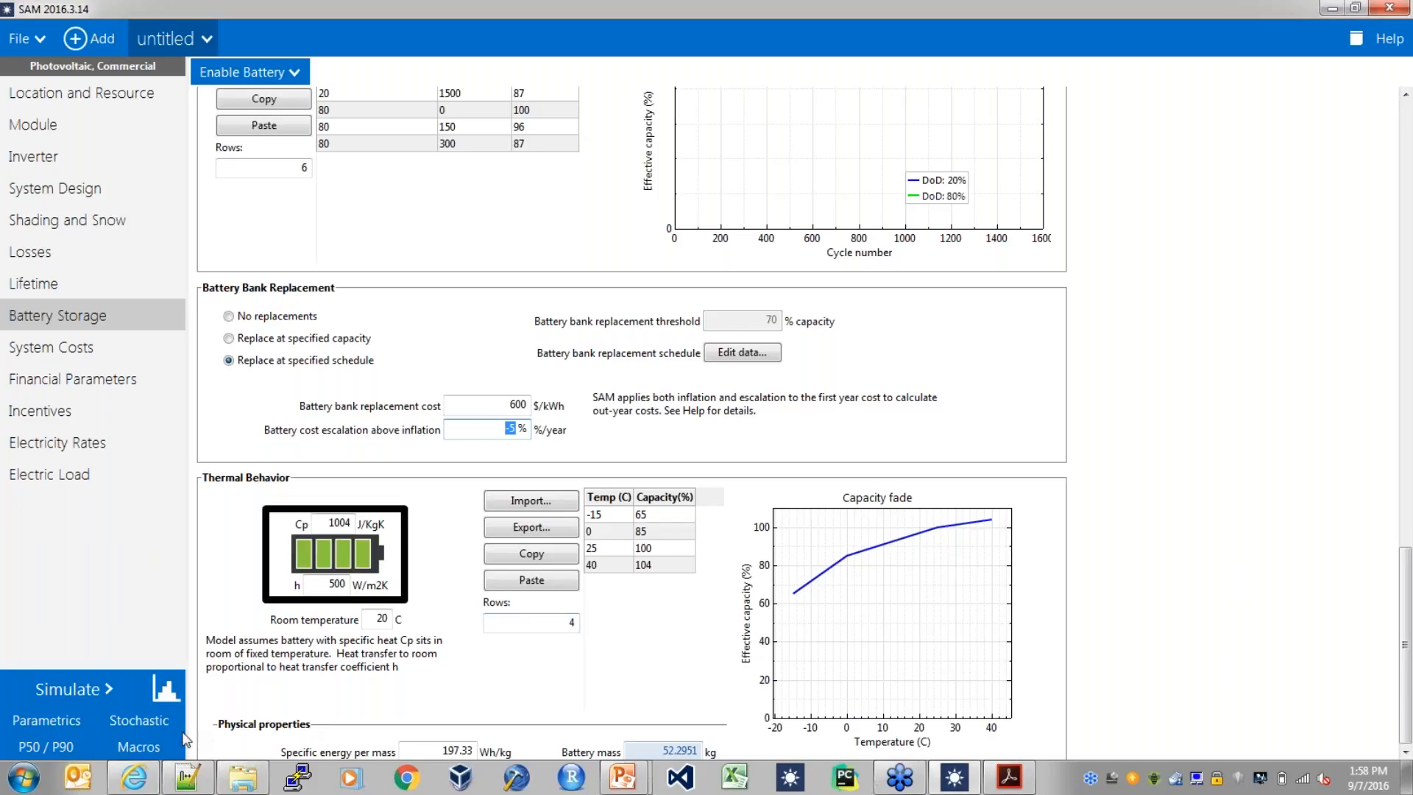
# Open the Battery Financials macro and highlight the battery+PV and no-system cases in its description
pyautogui.click(144, 746)
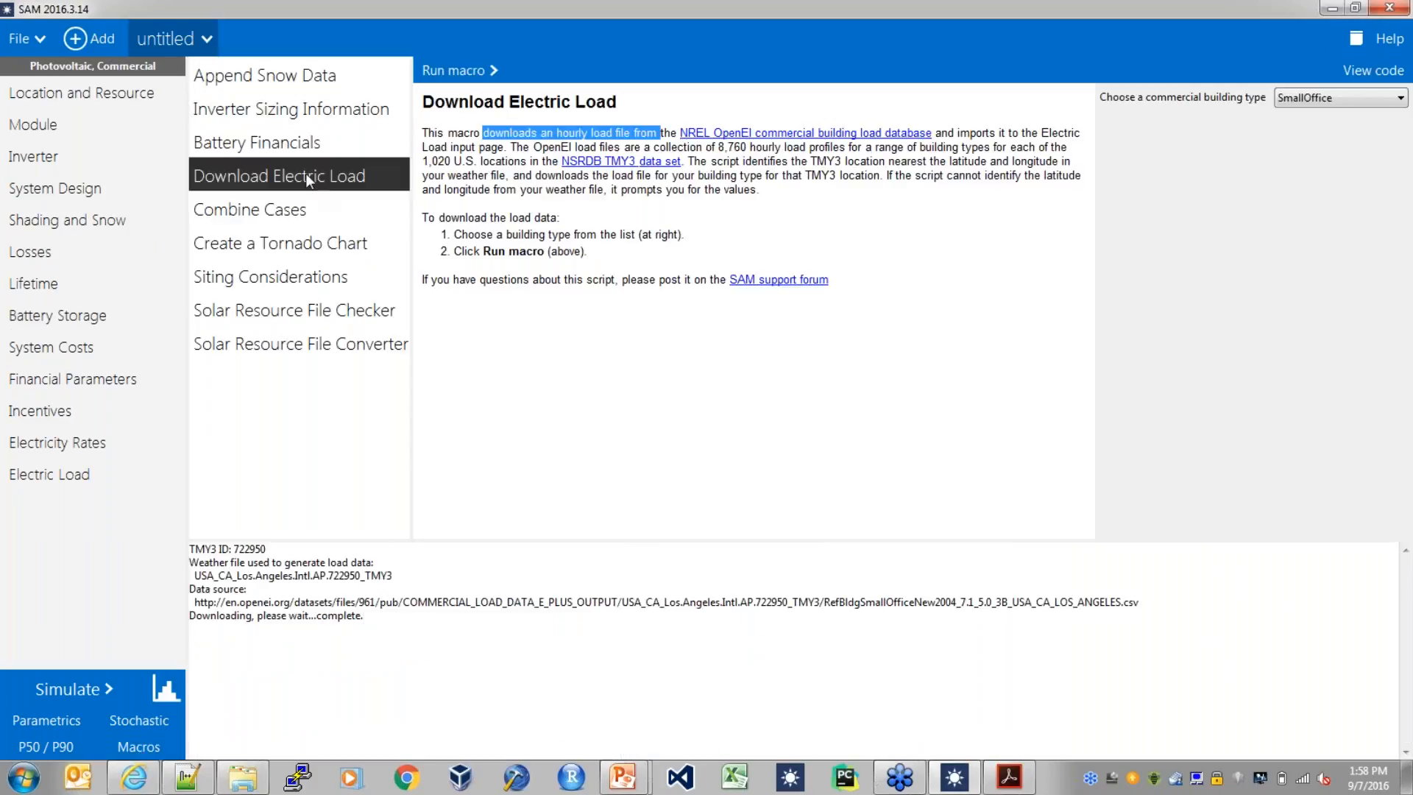
pyautogui.click(295, 144)
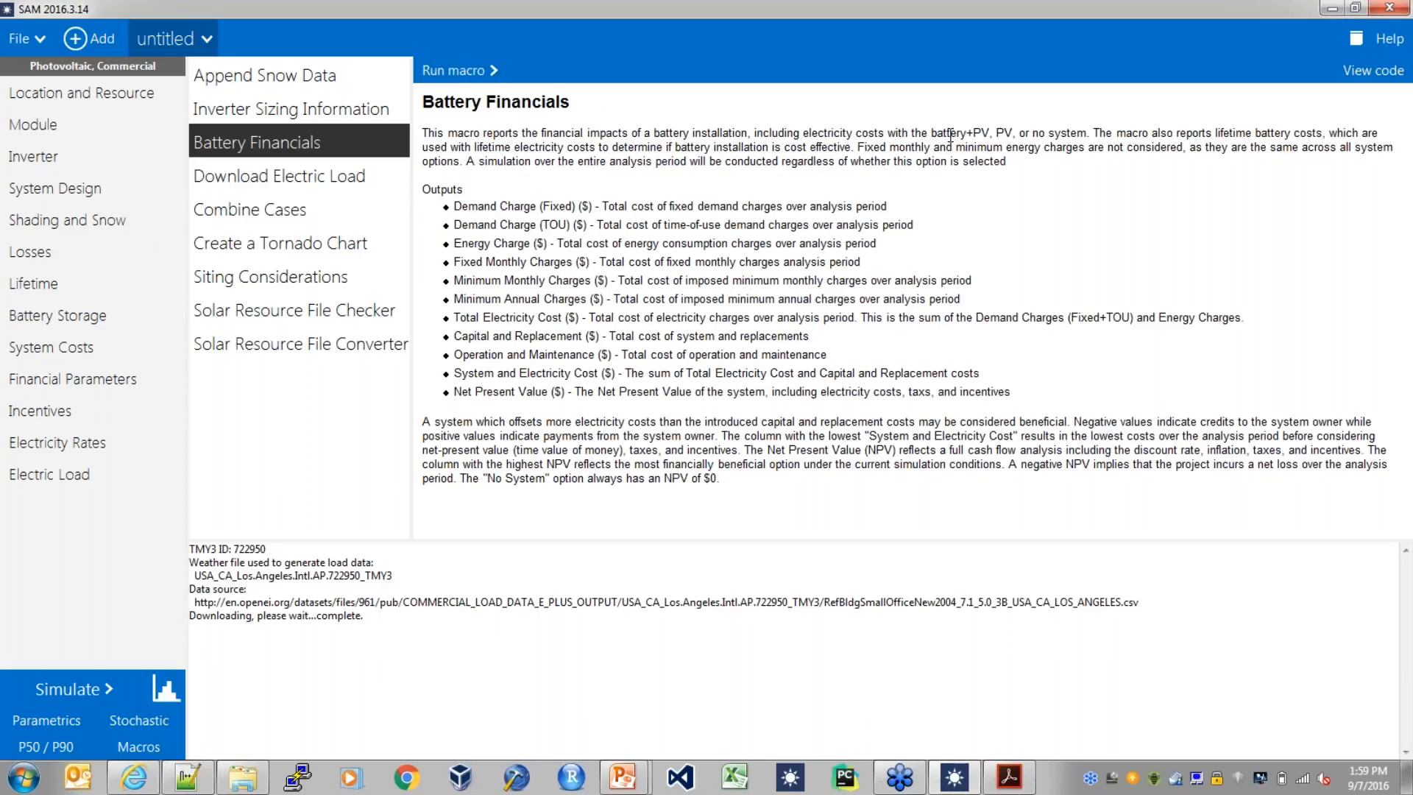
pyautogui.moveTo(930, 135); pyautogui.dragTo(956, 136)
pyautogui.moveTo(996, 134); pyautogui.dragTo(1095, 137)
pyautogui.click(1021, 206)
# Run the Battery Financials macro, then reposition and enlarge its results window to fit all the cost tables
pyautogui.click(469, 77)
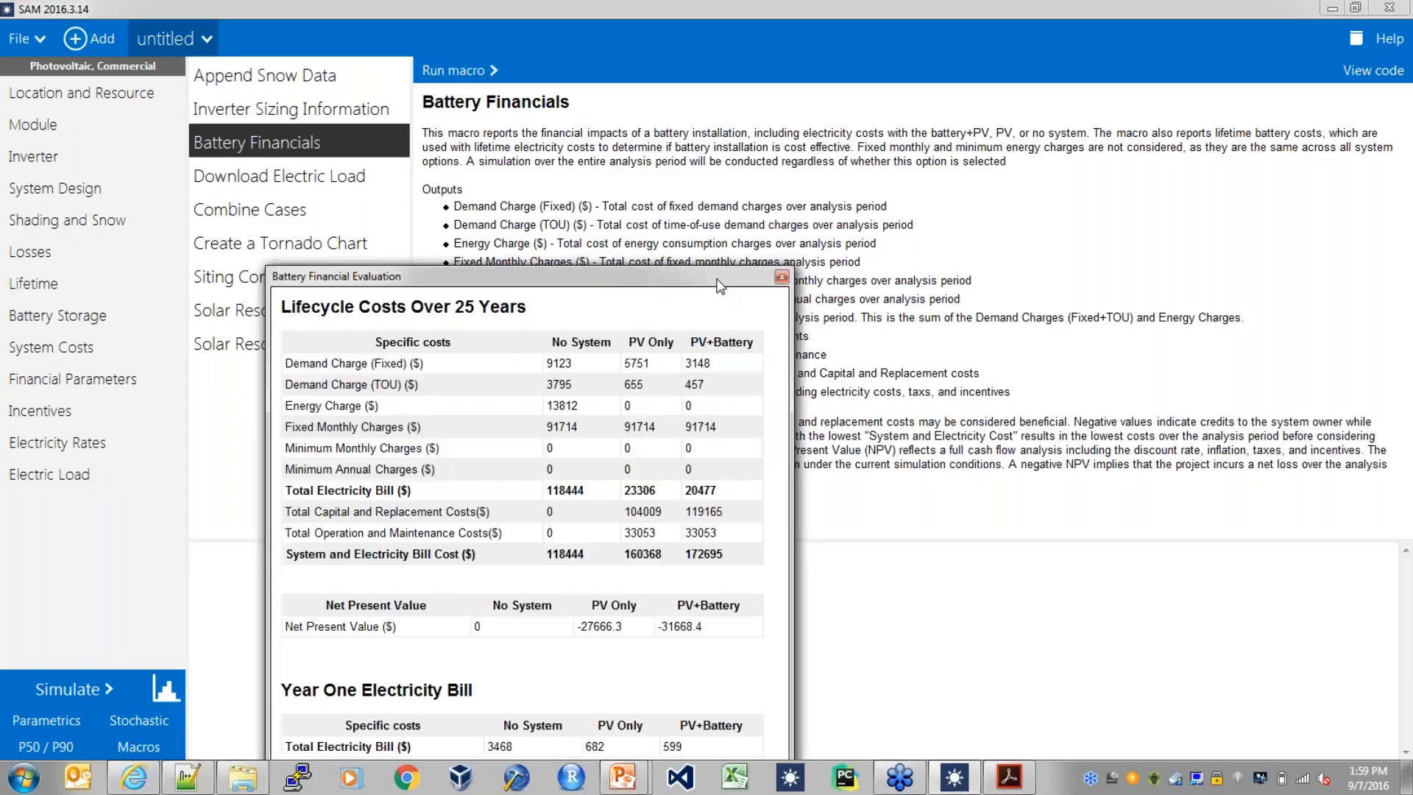
pyautogui.moveTo(720, 285); pyautogui.dragTo(741, 113)
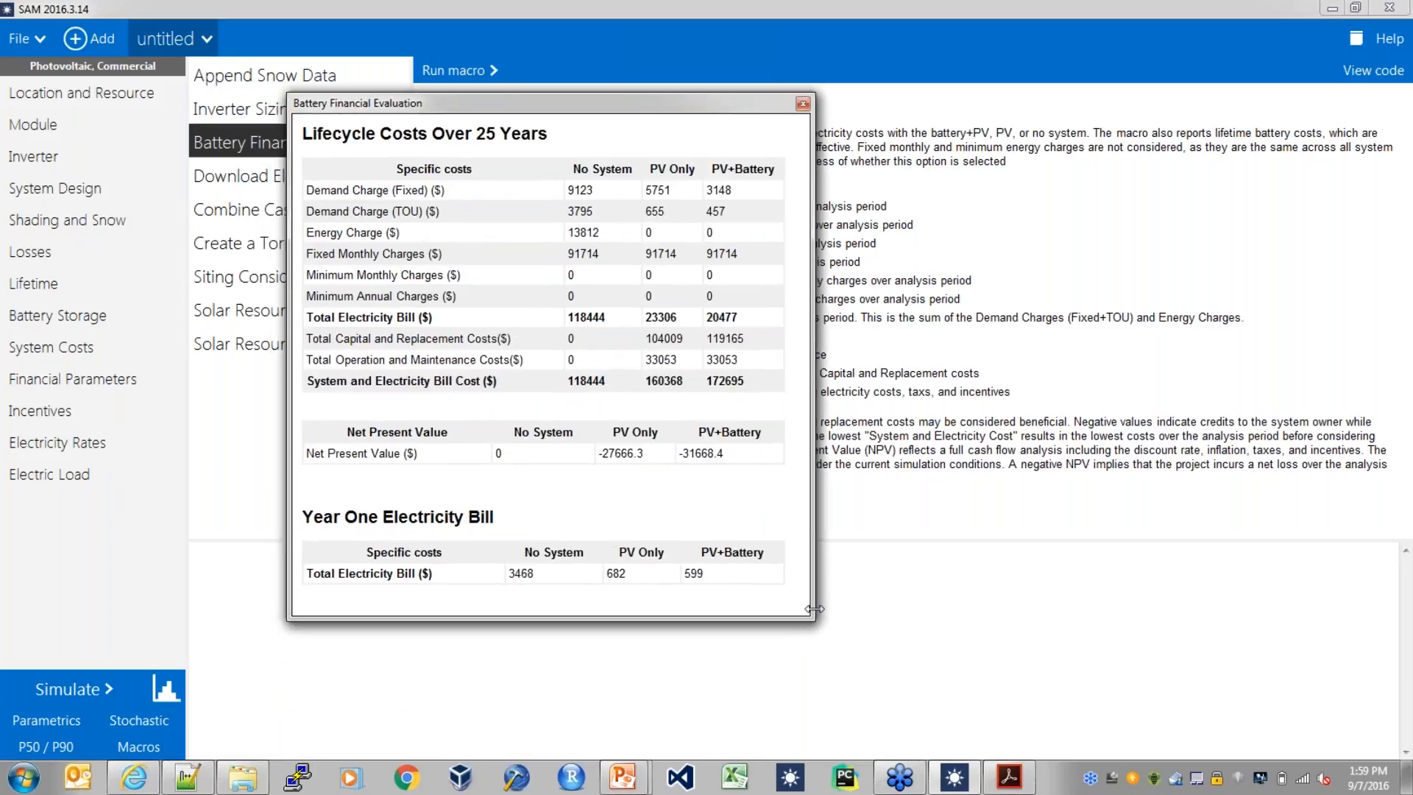
pyautogui.moveTo(813, 623); pyautogui.dragTo(1033, 702)
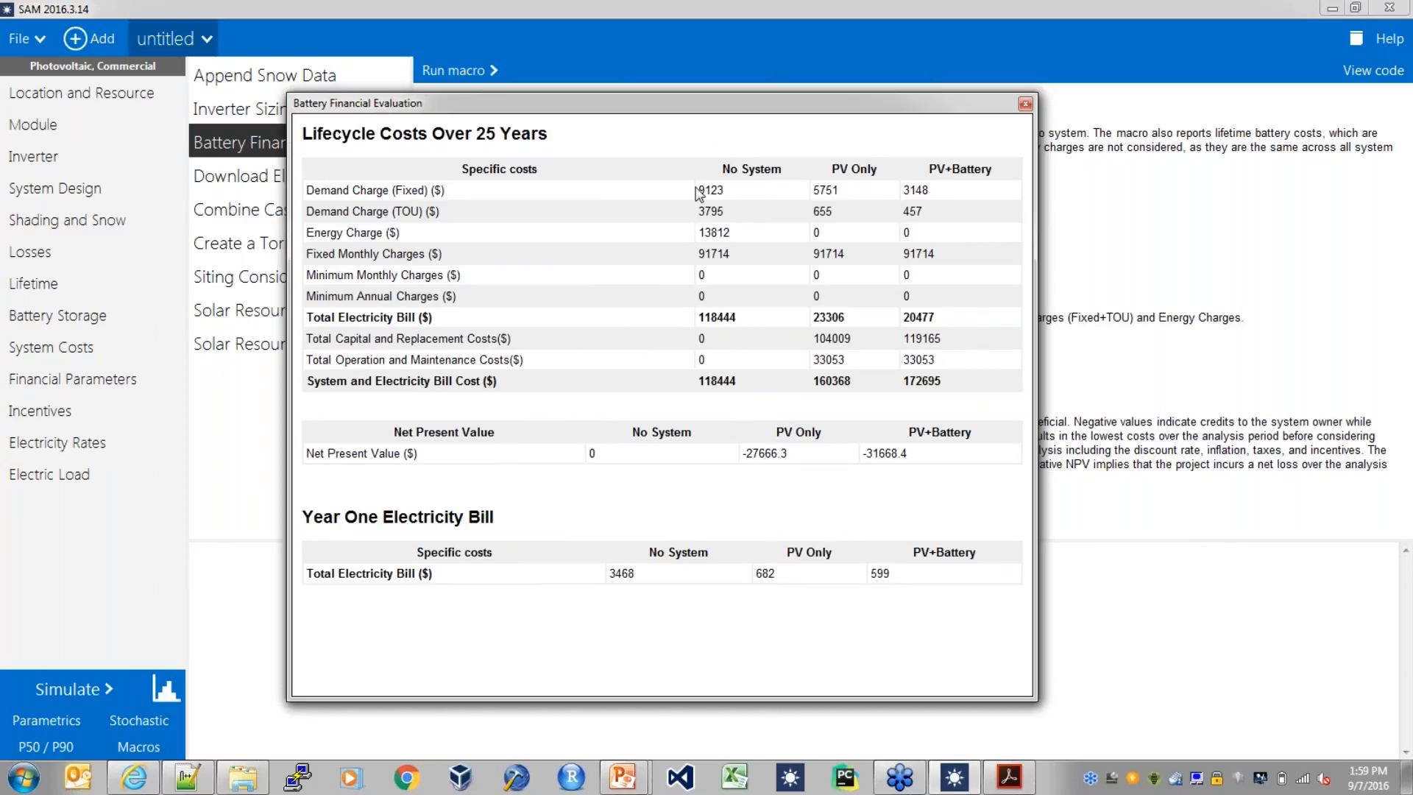
# Compare the fixed demand charges and the total capital and replacement costs across the system options in the lifecycle table
pyautogui.moveTo(699, 189); pyautogui.dragTo(918, 208)
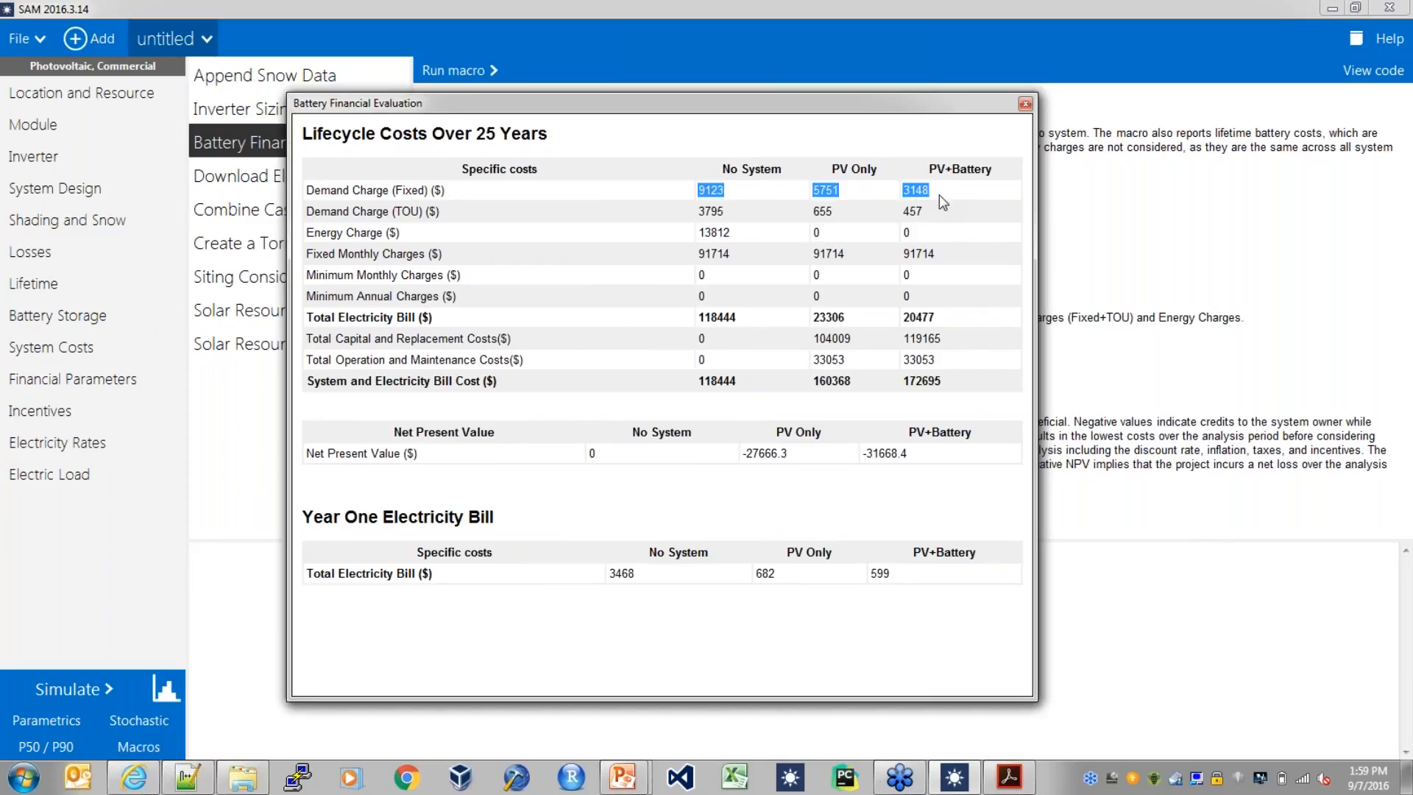
pyautogui.click(846, 181)
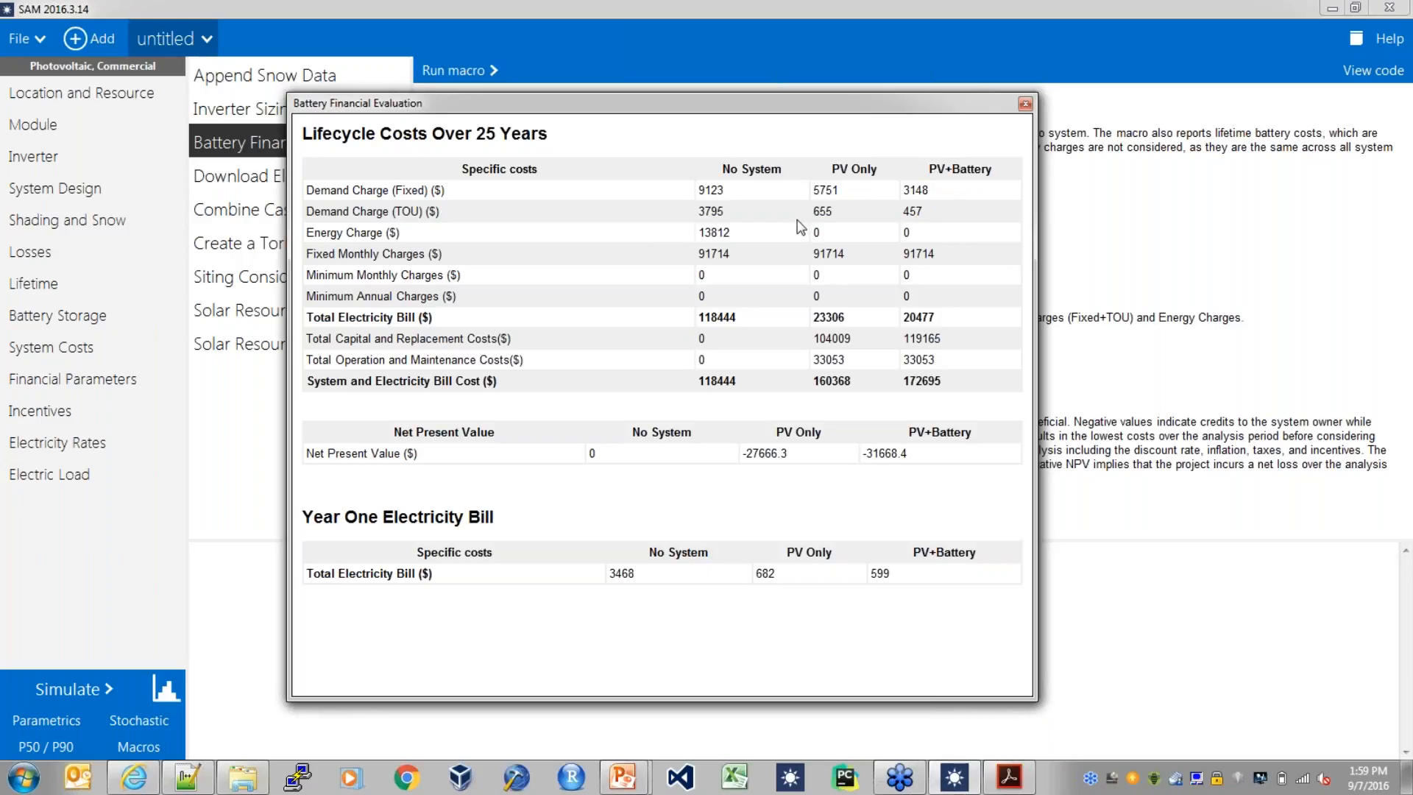
pyautogui.moveTo(811, 338); pyautogui.dragTo(945, 361)
pyautogui.click(943, 358)
pyautogui.moveTo(852, 339); pyautogui.dragTo(819, 342)
pyautogui.click(834, 339)
pyautogui.moveTo(904, 339); pyautogui.dragTo(939, 339)
# Compare the net present values of PV Only and PV+Battery, and close the Battery Financial Evaluation window
pyautogui.moveTo(741, 456); pyautogui.dragTo(946, 456)
pyautogui.click(940, 458)
pyautogui.moveTo(866, 454); pyautogui.dragTo(926, 475)
pyautogui.moveTo(748, 452); pyautogui.dragTo(786, 458)
pyautogui.moveTo(866, 453); pyautogui.dragTo(915, 462)
pyautogui.click(1027, 107)
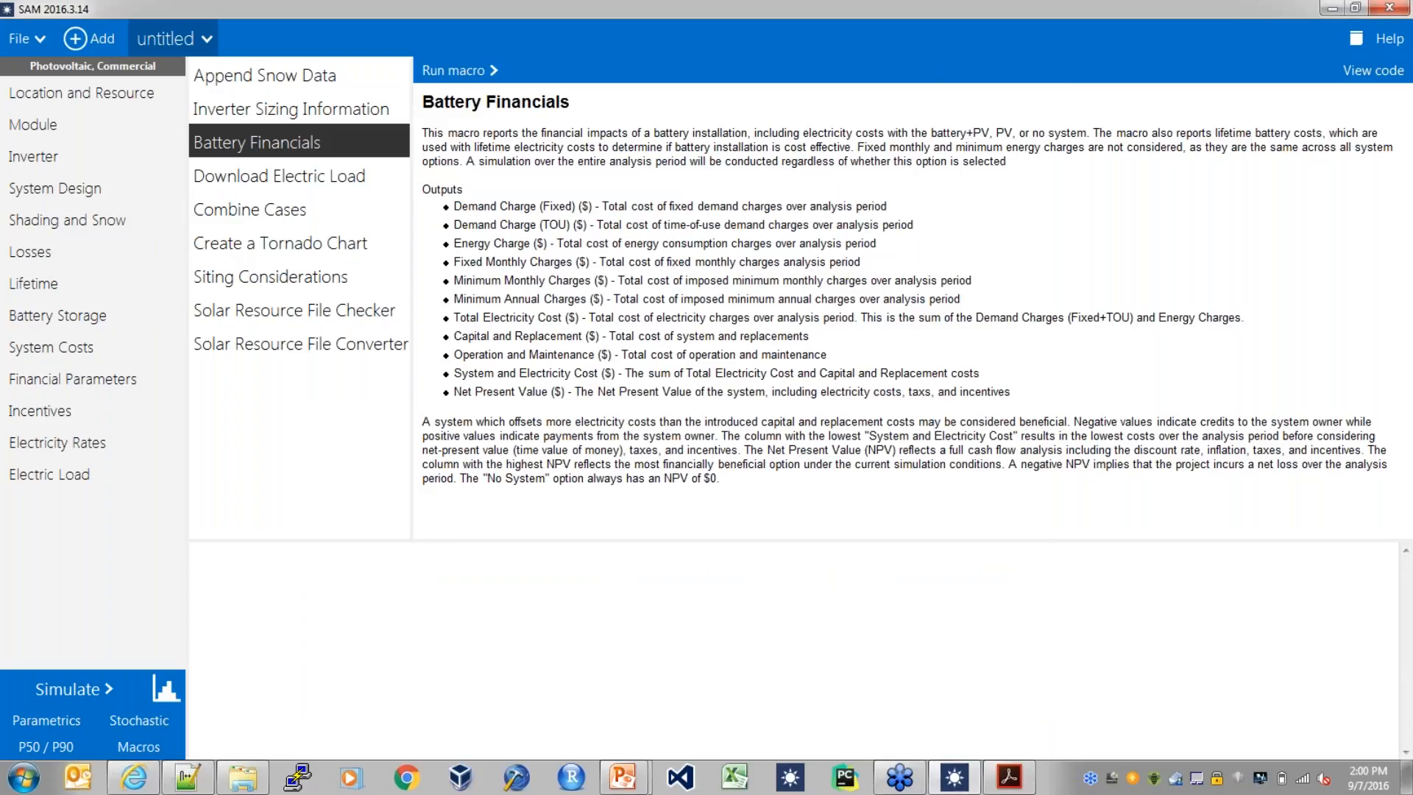
# Switch to the running PowerPoint slide show with the Questions slide
pyautogui.moveTo(623, 777)
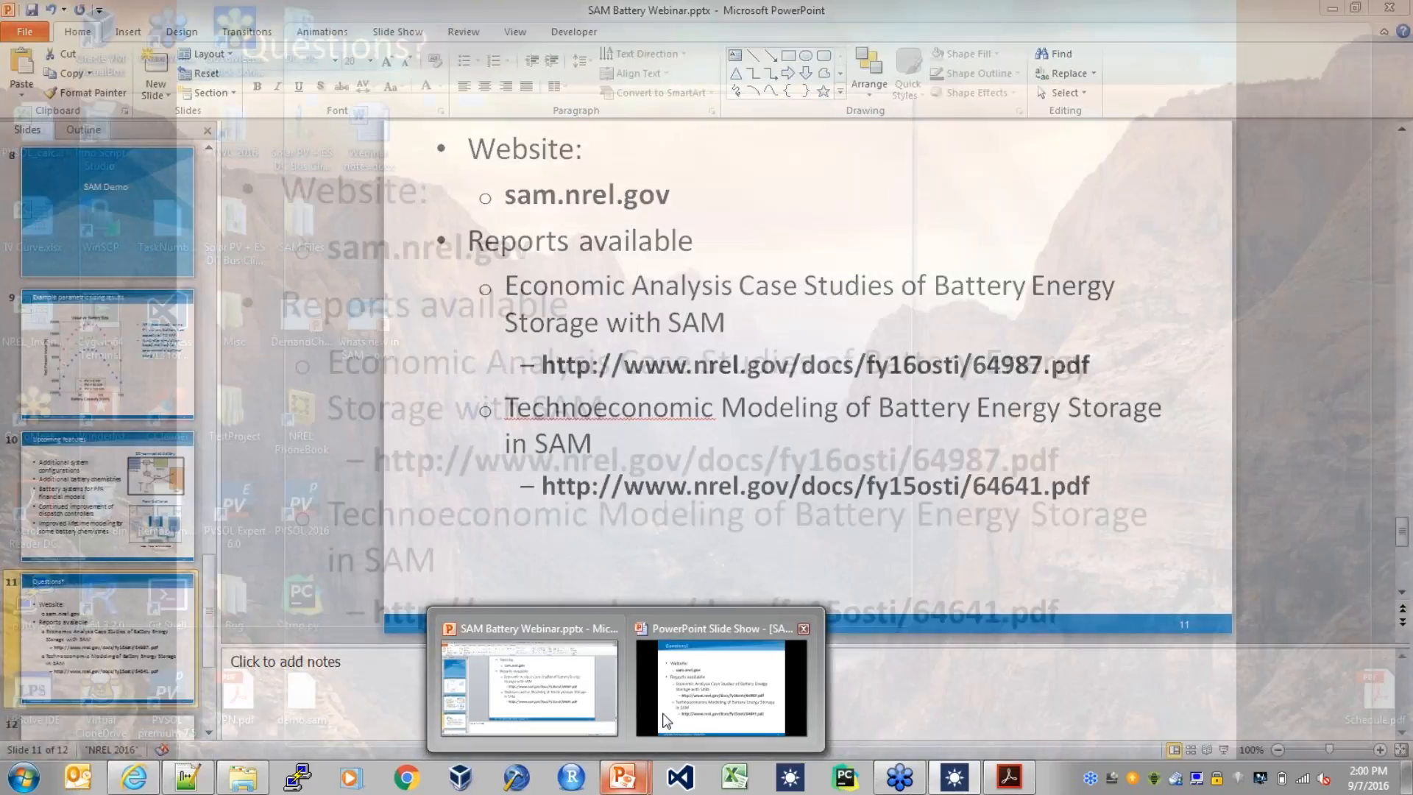
pyautogui.click(666, 720)
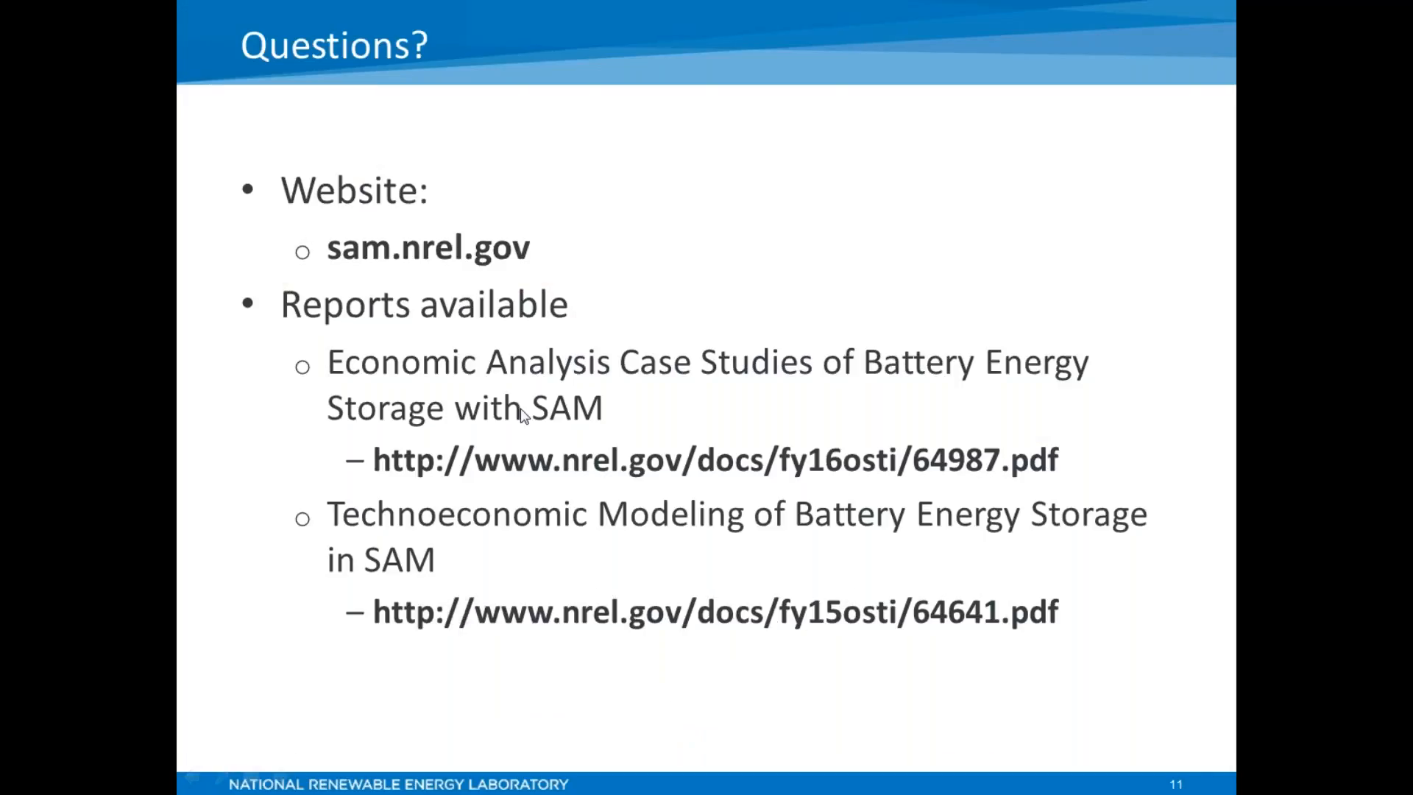